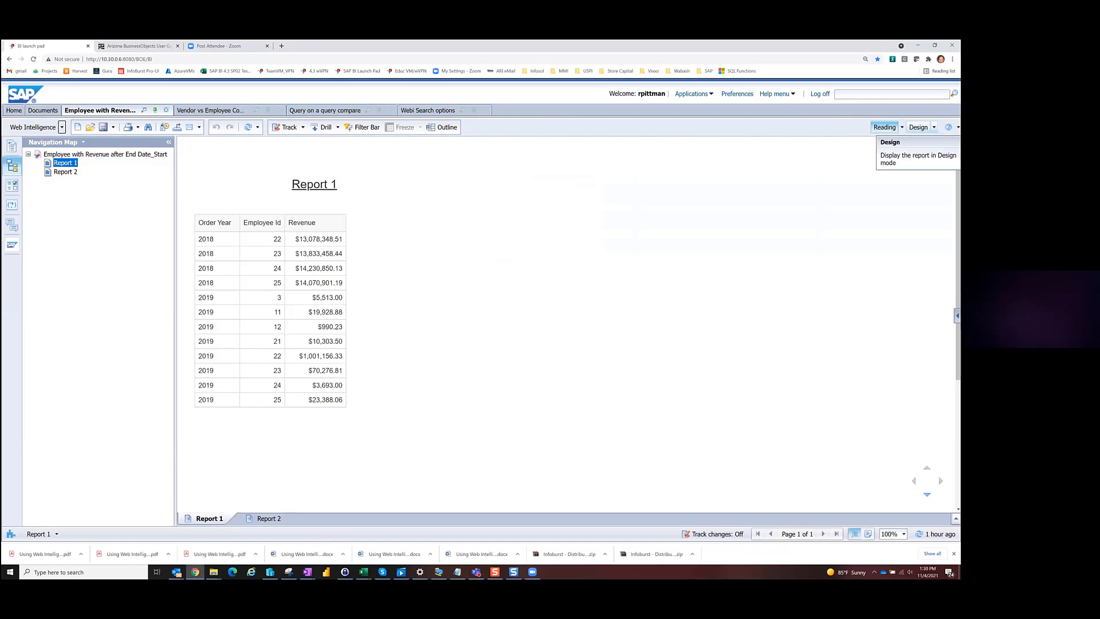
Switch the Employee with Revenue report to Design mode and open its data provider for editing
click(918, 127)
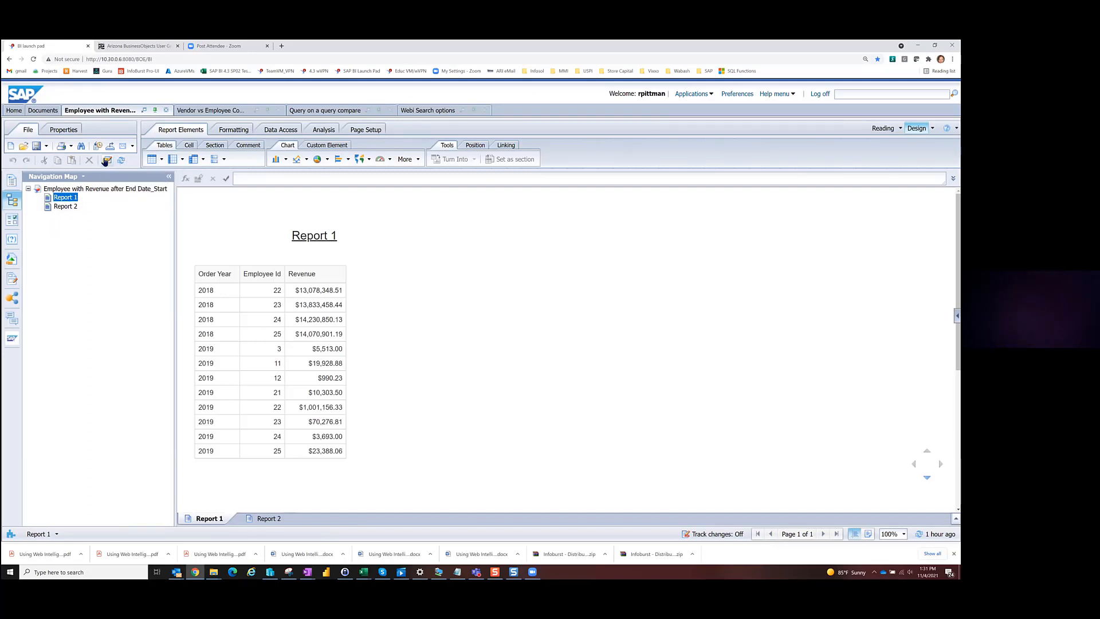
click(208, 364)
click(277, 289)
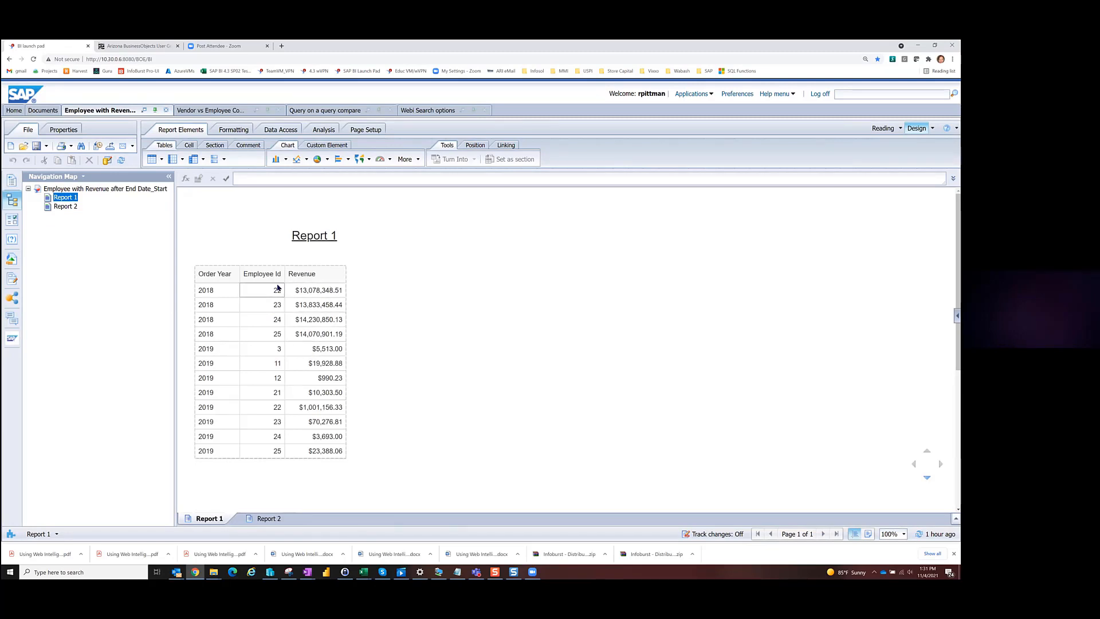
click(107, 161)
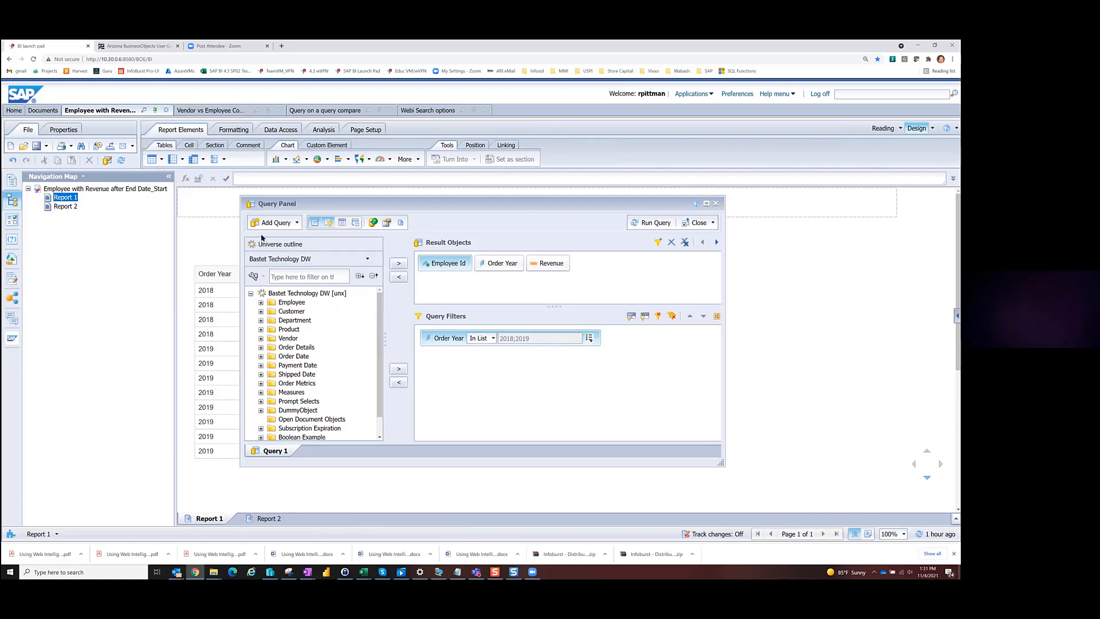
Add an Excel query from the BastetEmployees file, using all fields of sheet Report 2 with the first row as column names
click(275, 223)
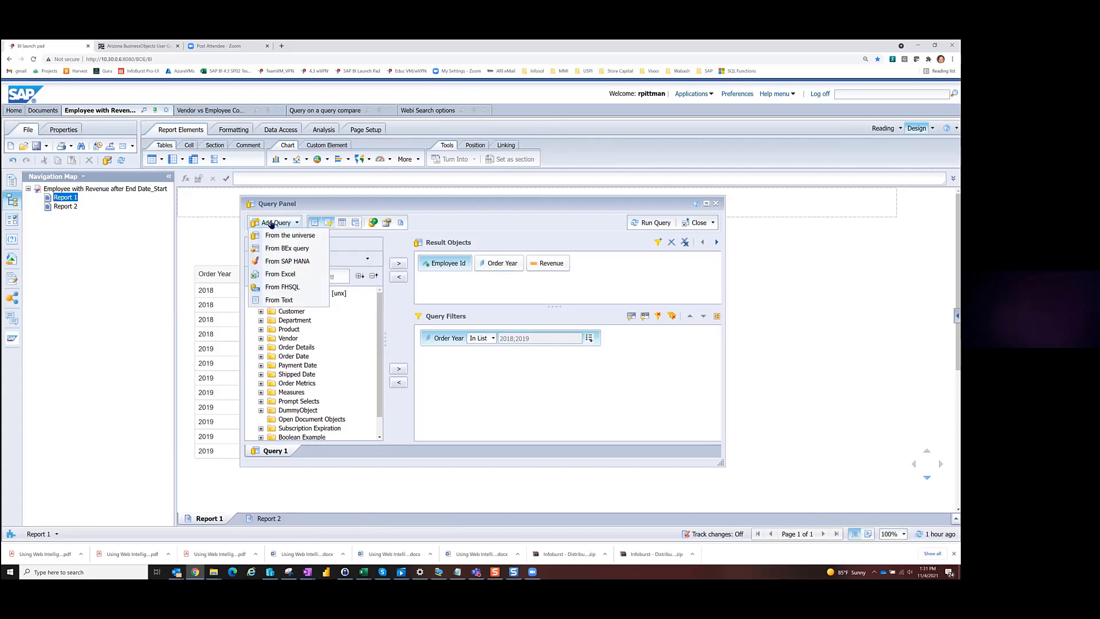
click(280, 275)
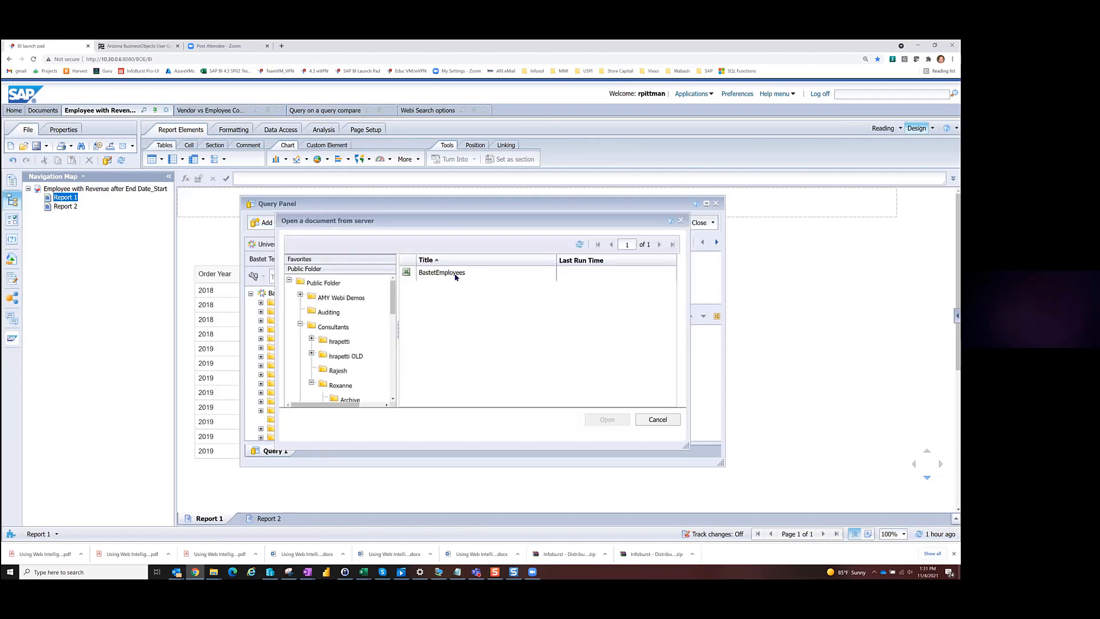
click(455, 274)
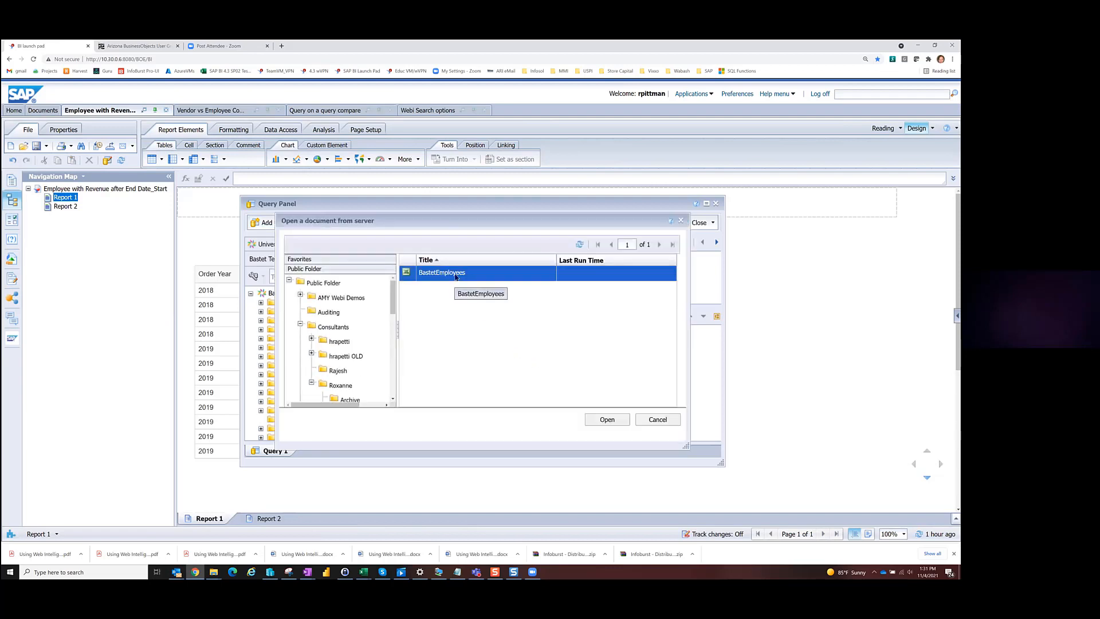
click(611, 420)
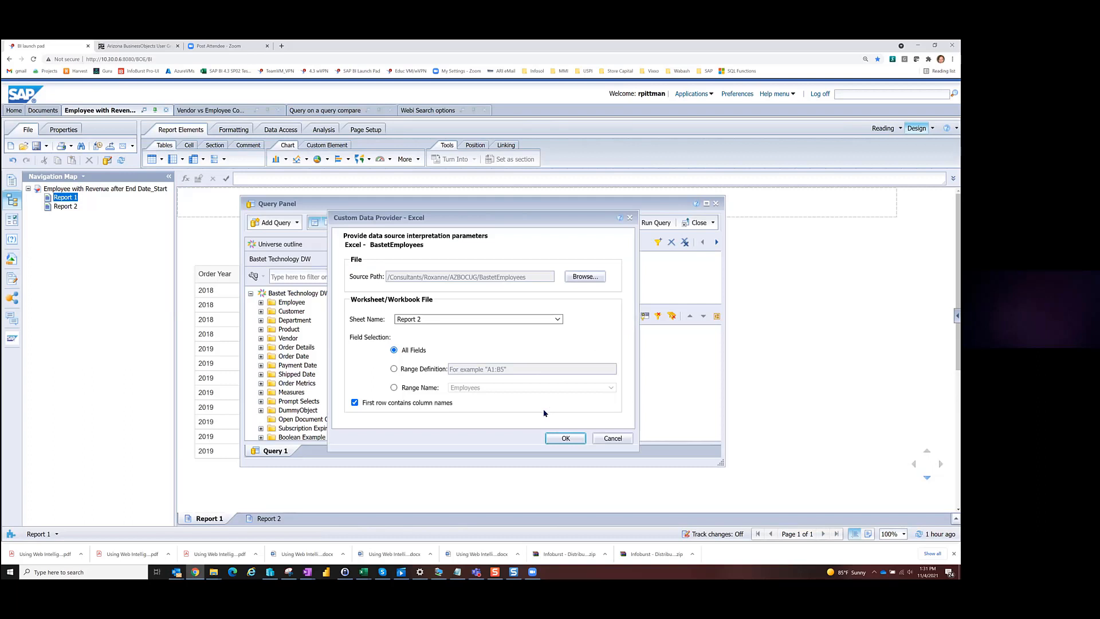
click(558, 319)
click(558, 327)
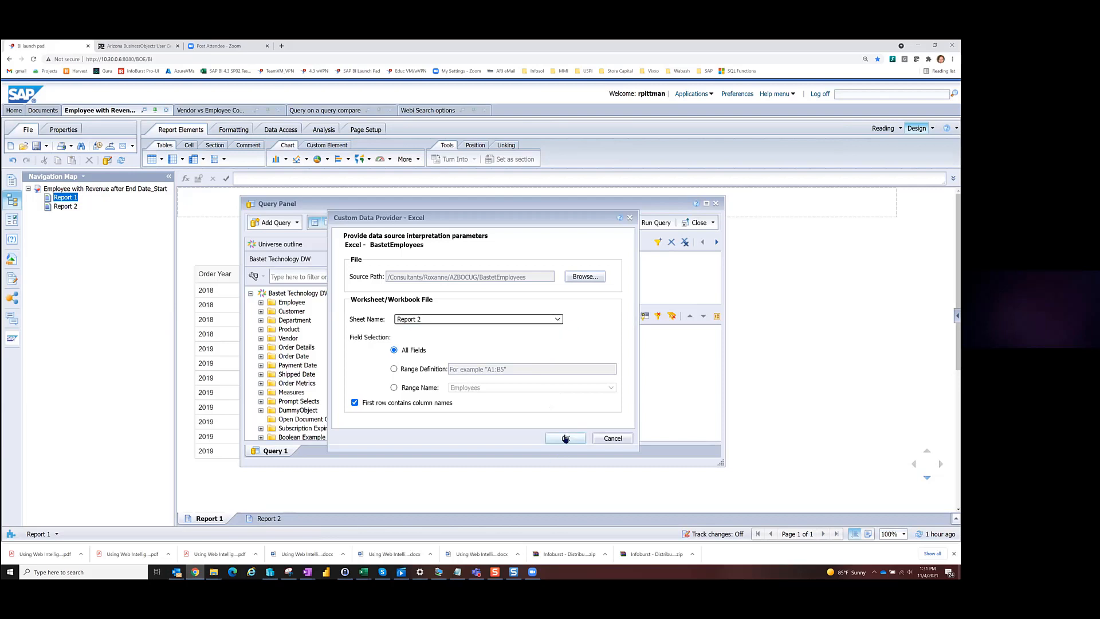
click(565, 438)
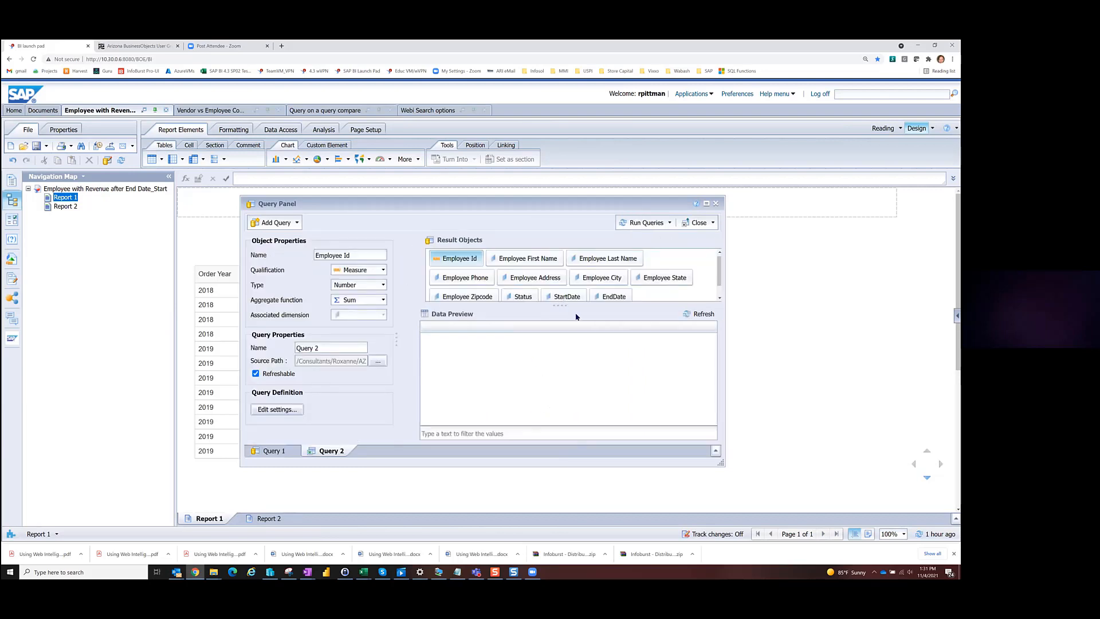
Make the Excel query's Employee Id a dimension with aggregate function None, and run the queries, inserting a table in the current report
drag(560, 304, 548, 330)
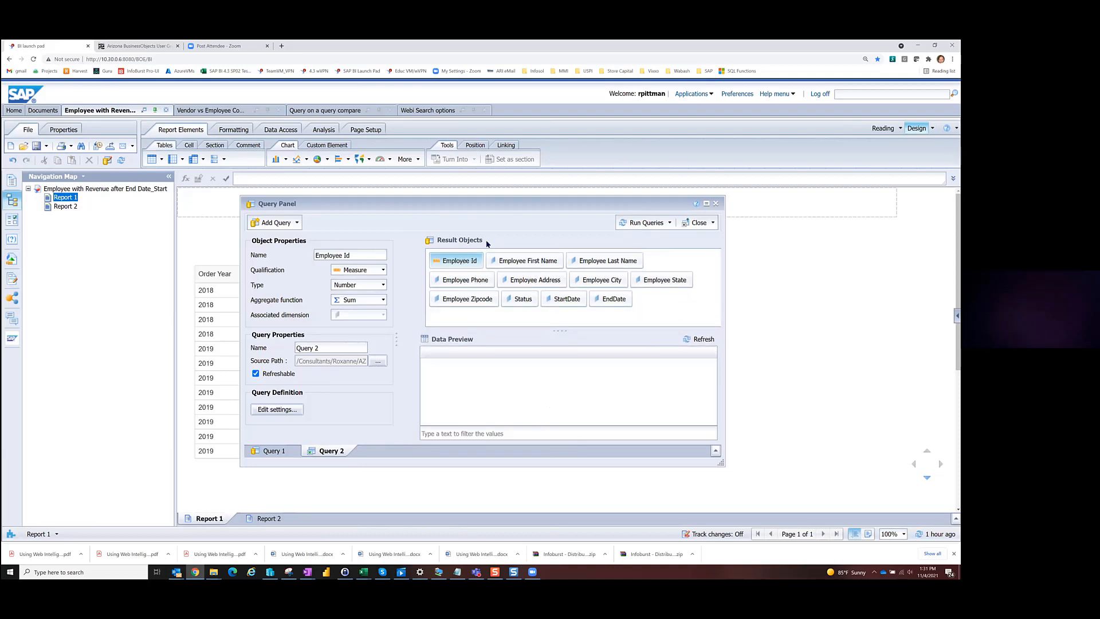
click(382, 270)
click(358, 295)
click(360, 303)
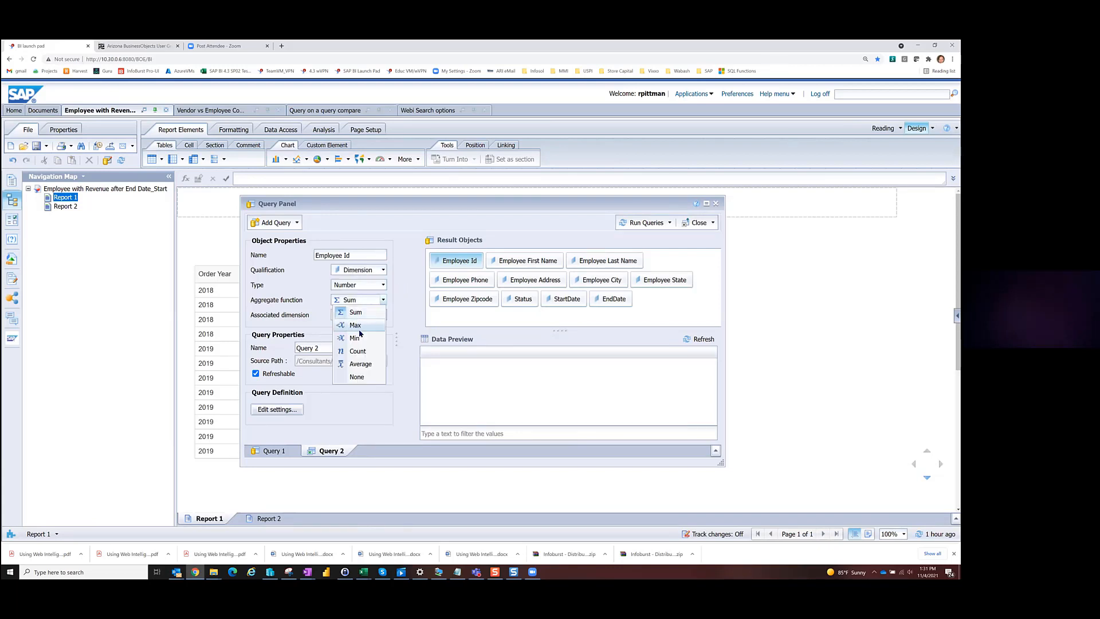
click(367, 382)
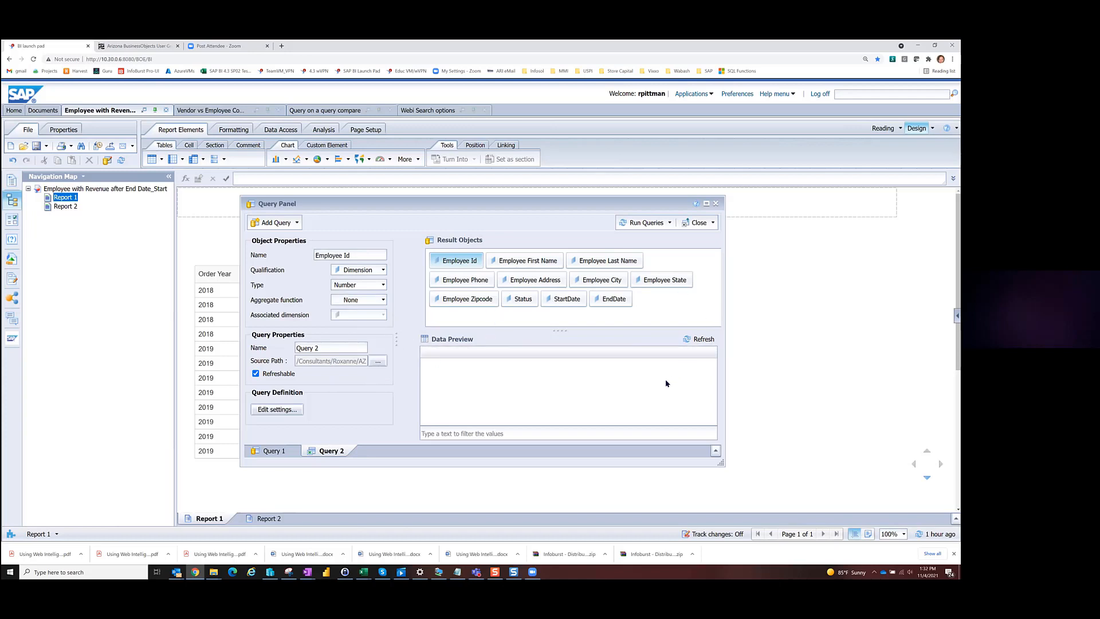
click(647, 223)
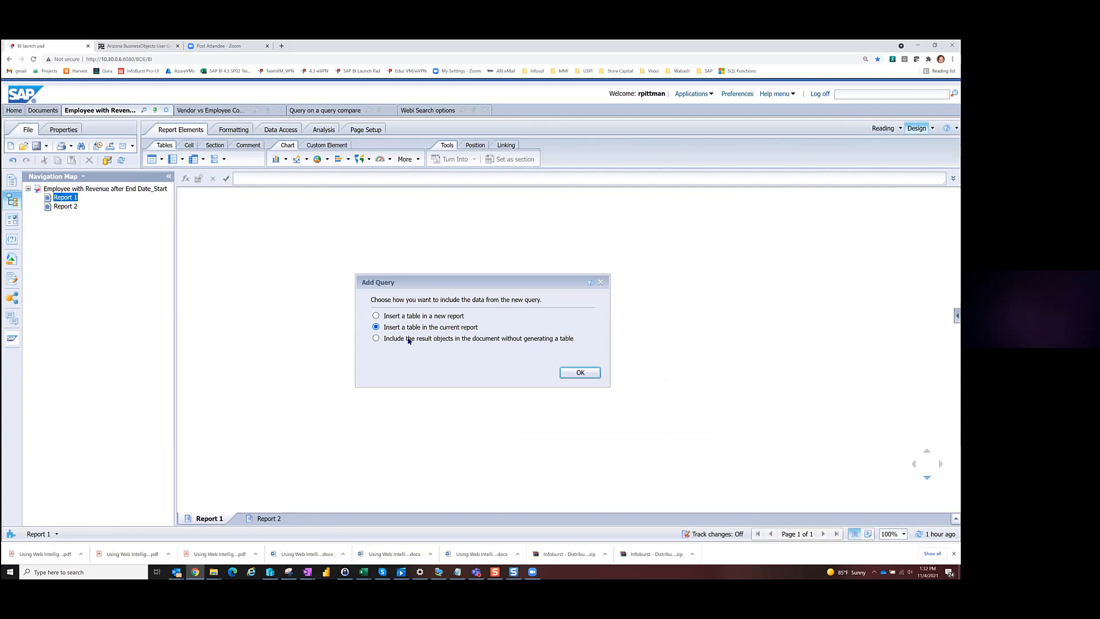
click(577, 374)
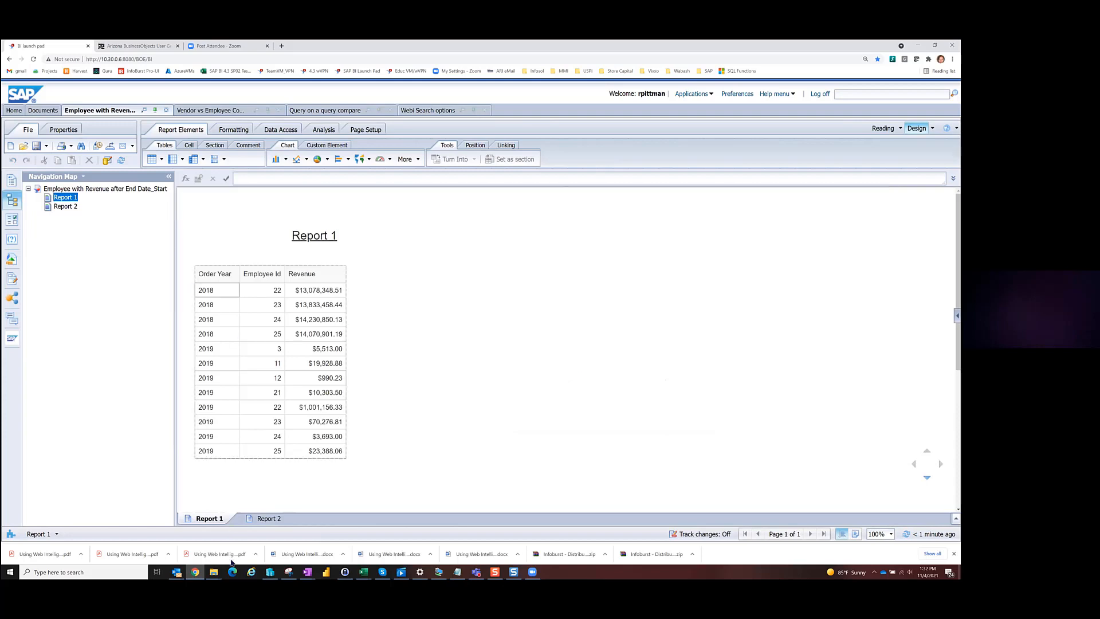
Copy the employee table from Report 2 and paste it beside the revenue table in Report 1
click(275, 519)
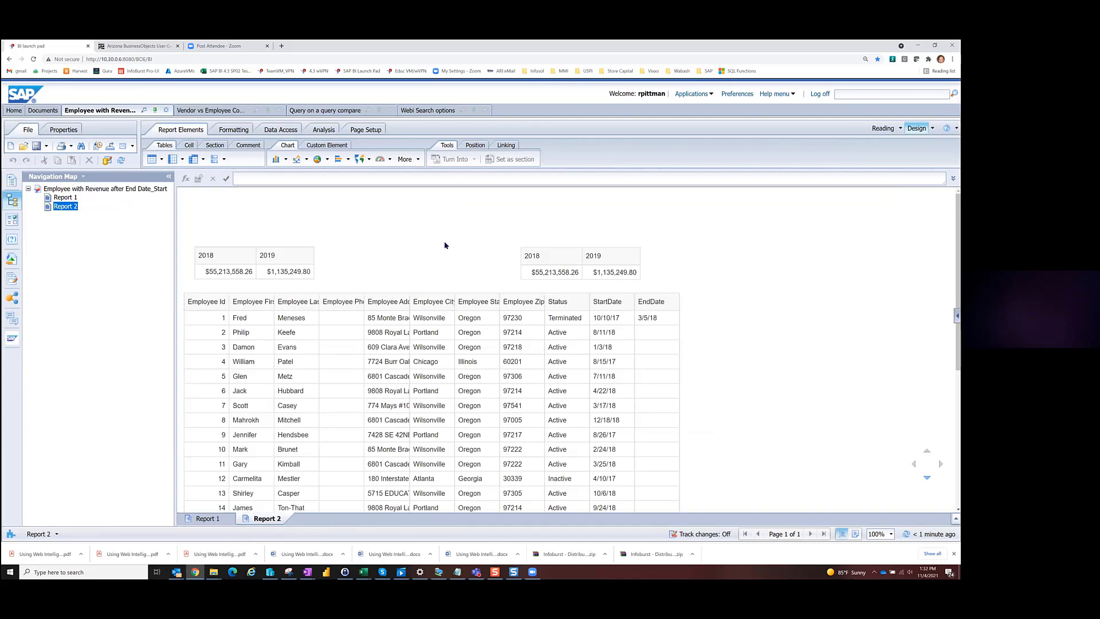
click(347, 293)
right_click(347, 292)
click(371, 312)
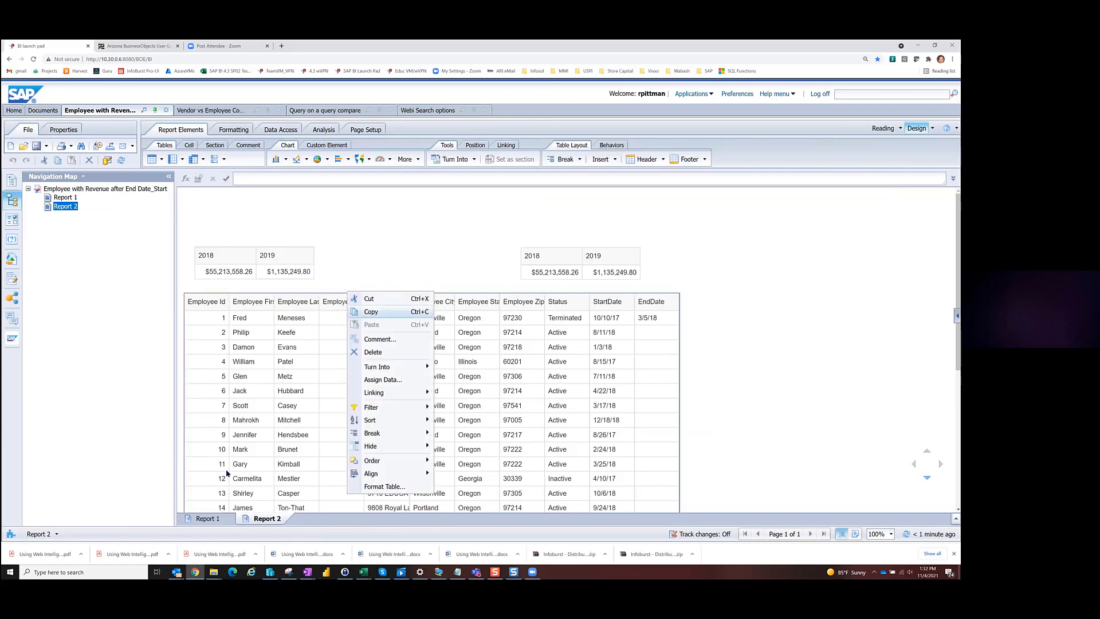
click(208, 518)
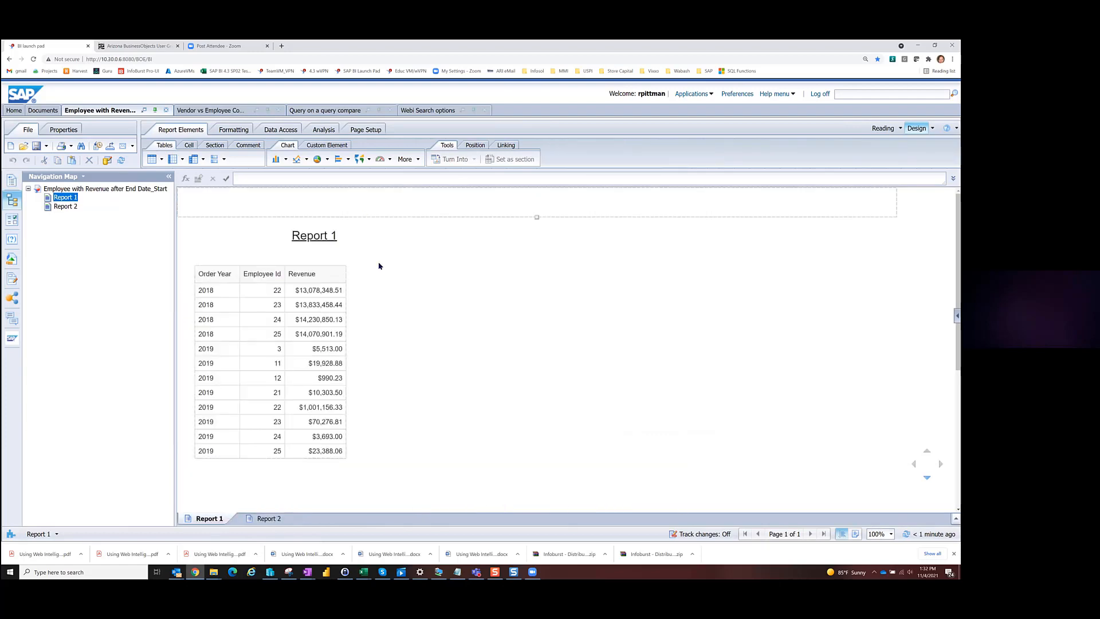
right_click(369, 267)
click(392, 298)
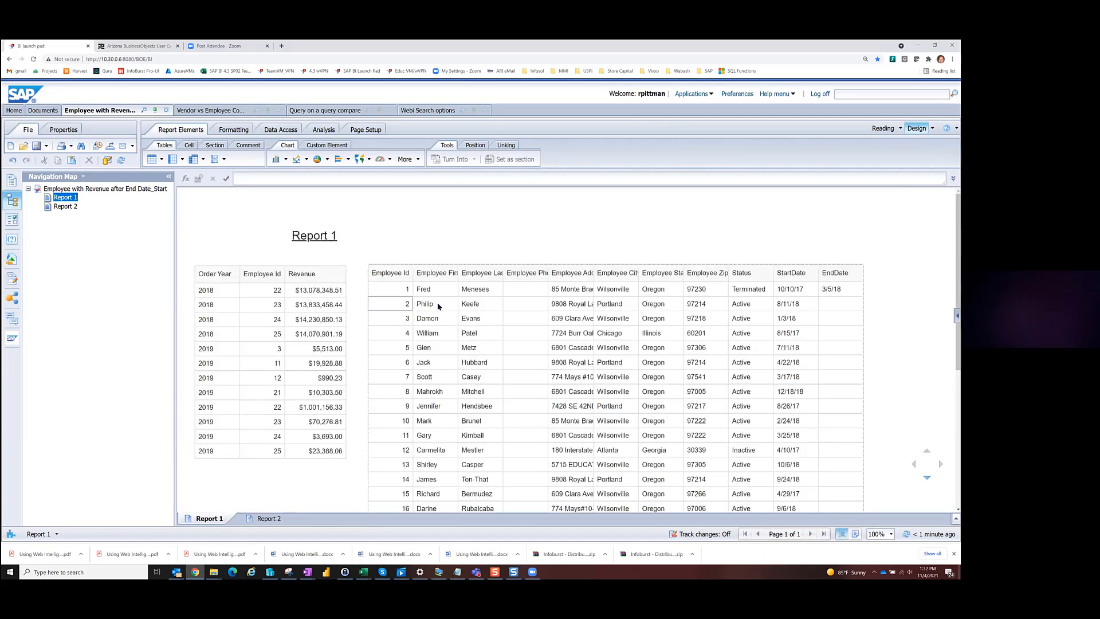
Show the document's available objects and arrange them by query
click(392, 294)
click(269, 288)
click(11, 259)
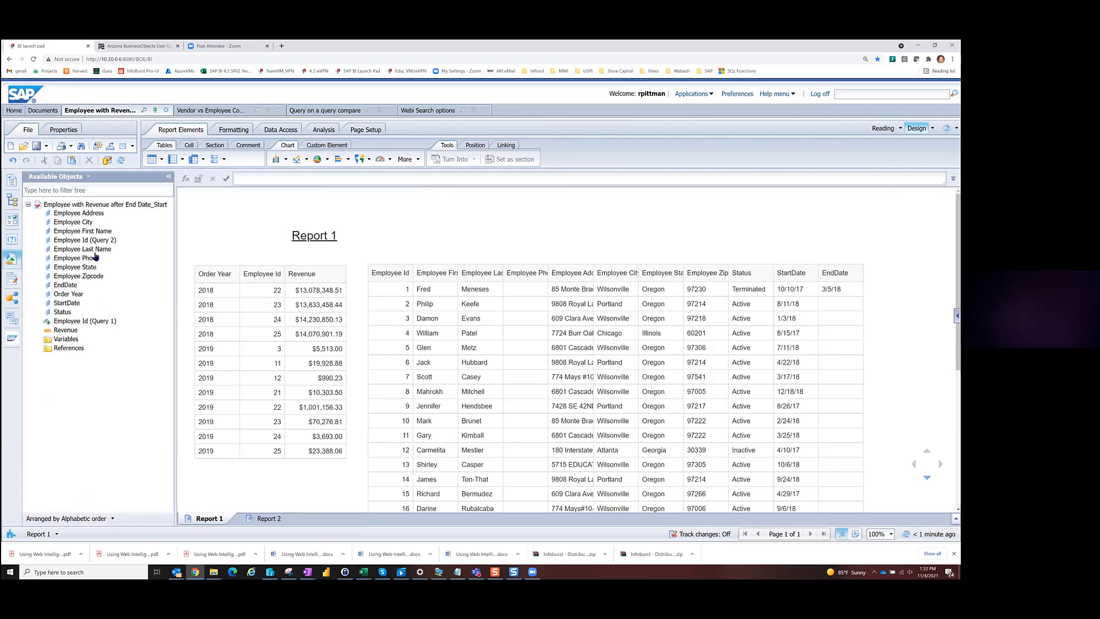
click(96, 519)
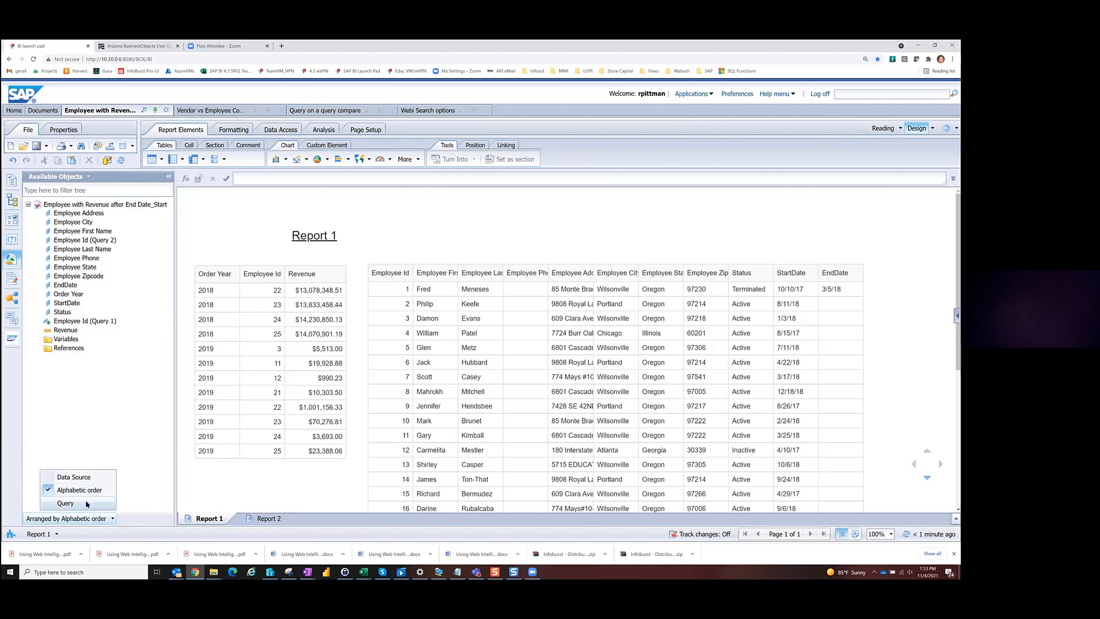
click(65, 503)
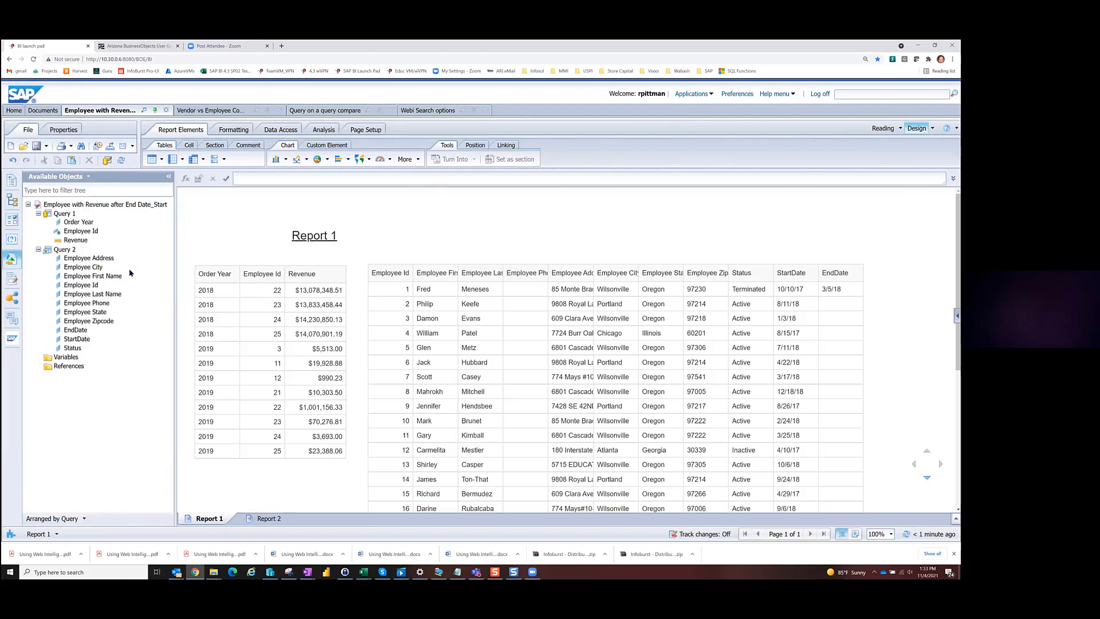
Merge the Employee Id objects of Query 1 and Query 2 into one dimension
click(81, 286)
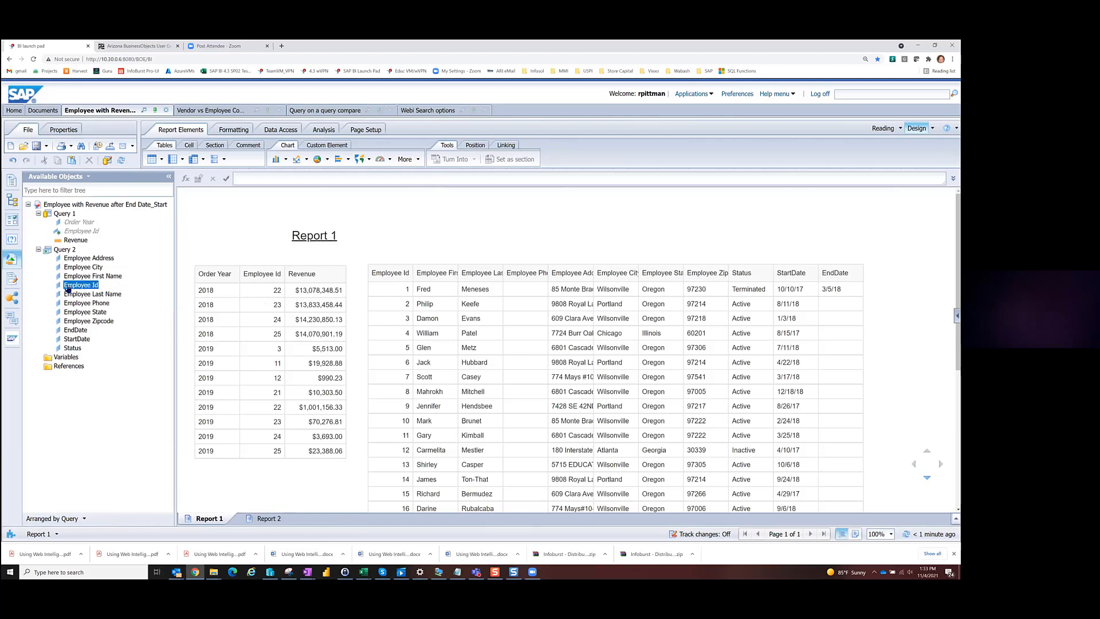
ctrl+click(83, 232)
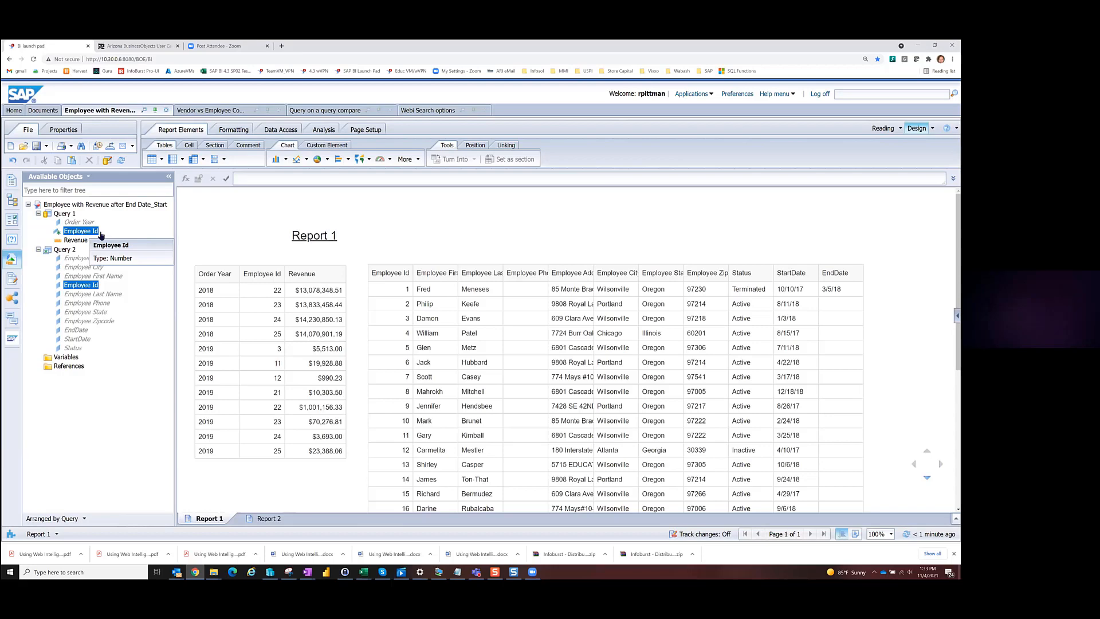
right_click(98, 233)
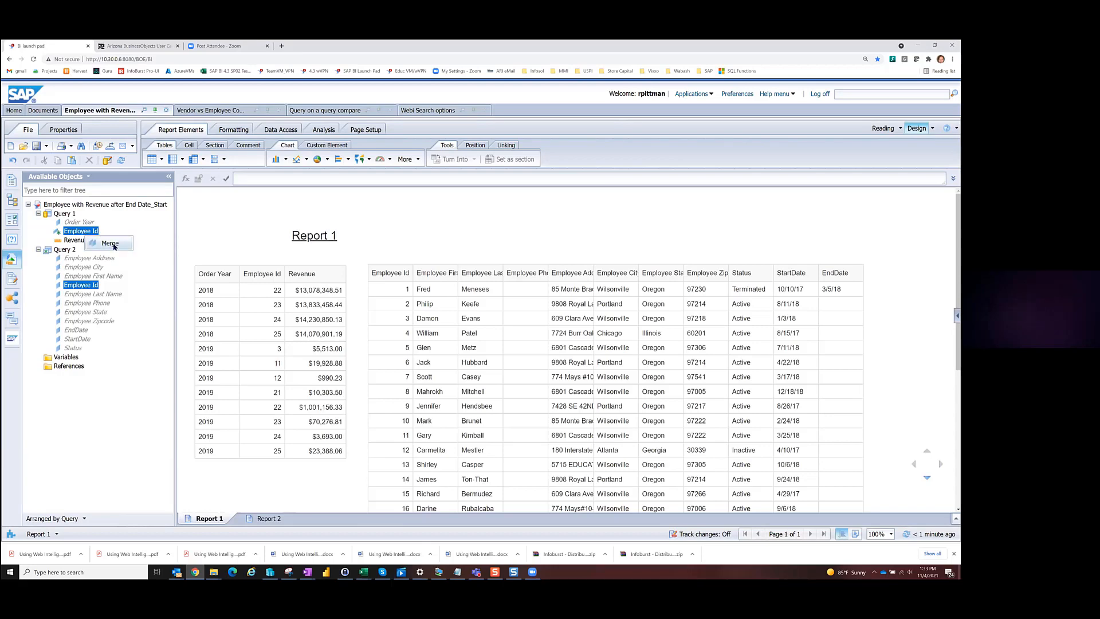
click(110, 243)
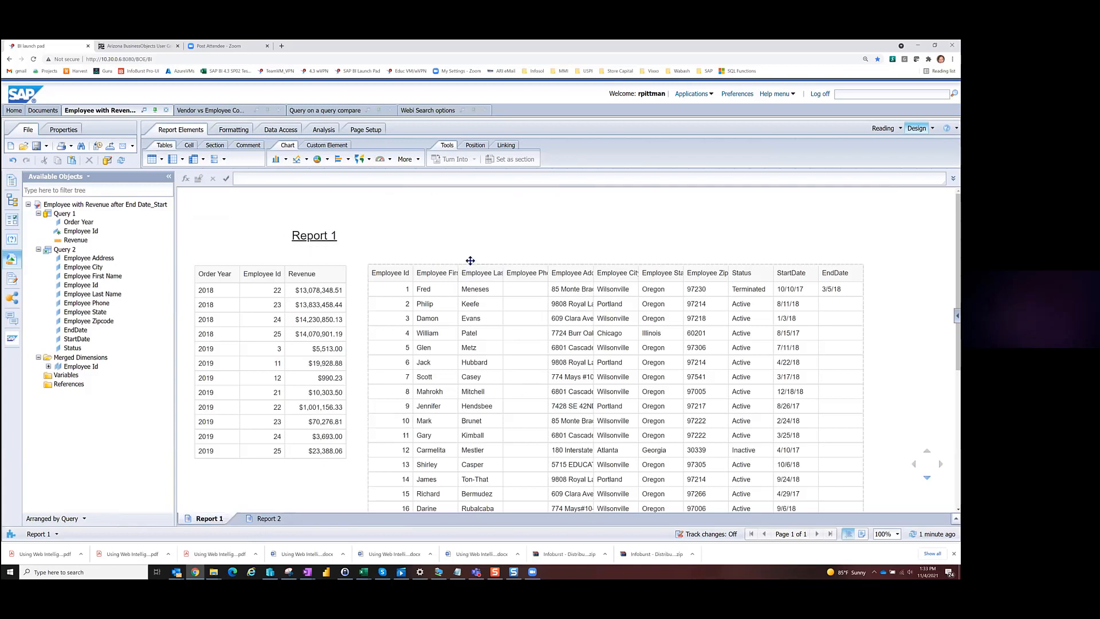
In a new blank report, insert a table of Order Year, merged Employee Id and Revenue, and widen the Revenue column
right_click(216, 512)
click(254, 442)
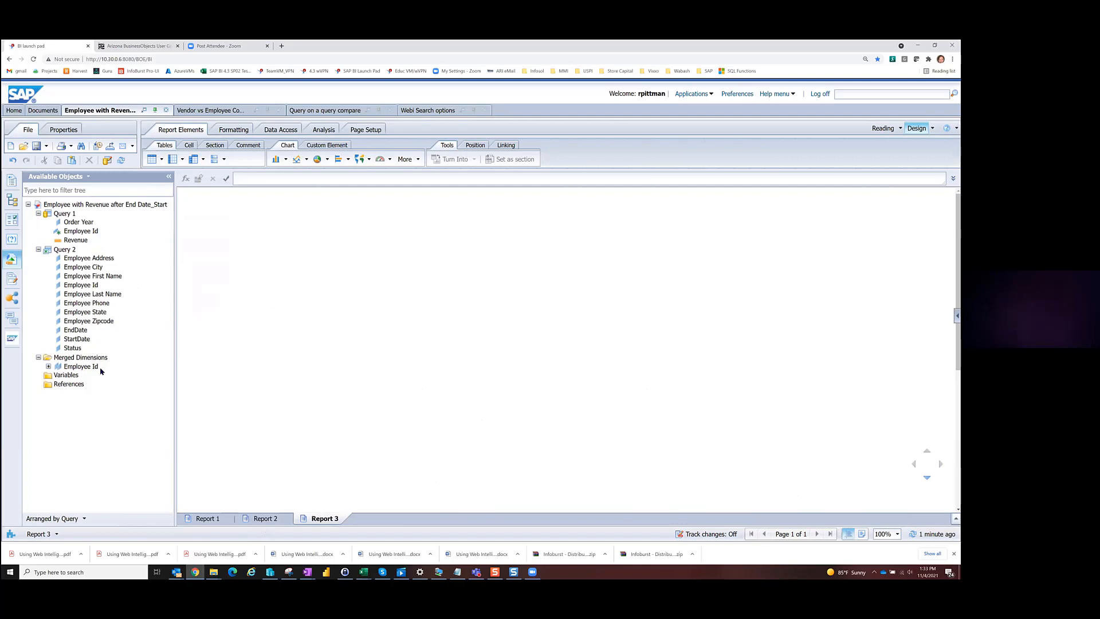
click(85, 223)
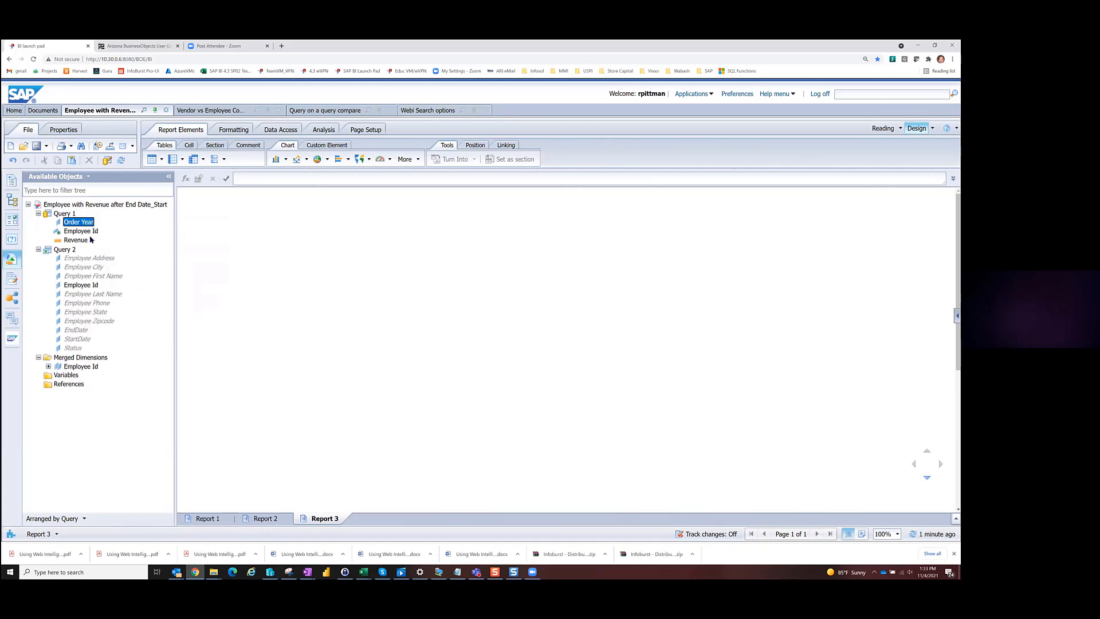
ctrl+click(92, 367)
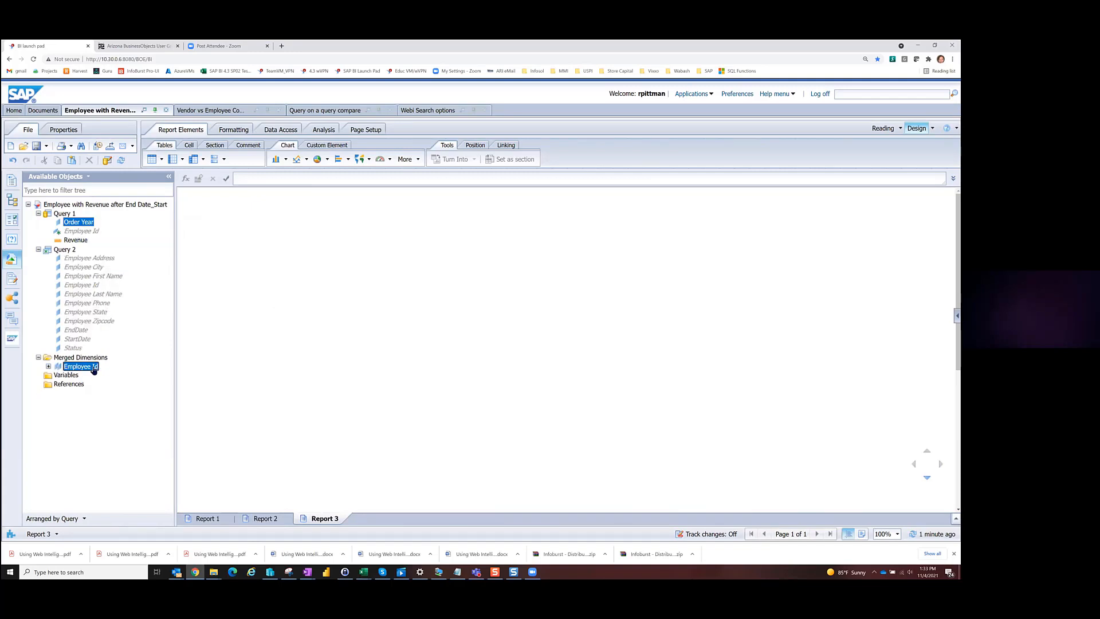
ctrl+click(79, 241)
drag(81, 227, 216, 255)
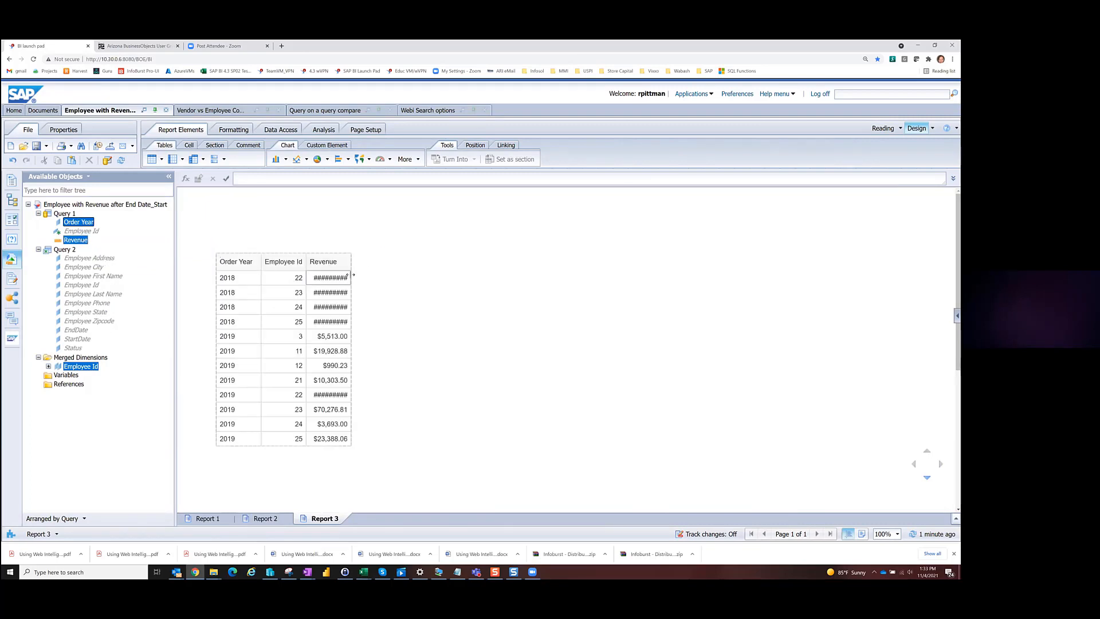
drag(353, 275, 378, 276)
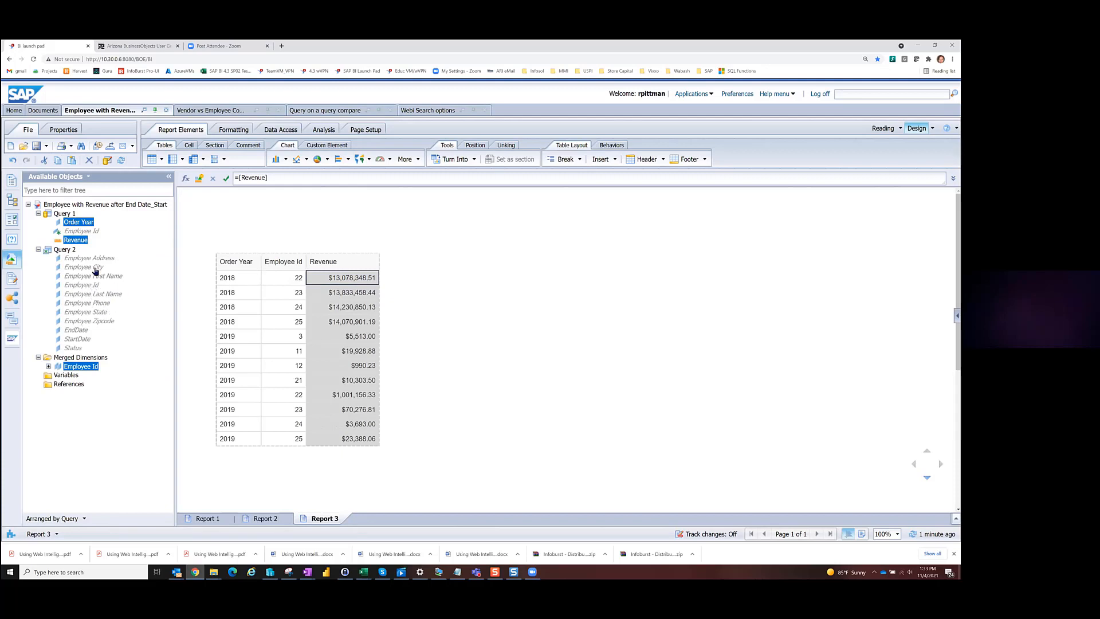
Try to add Query 2's EndDate to the new table between Employee Id and Revenue
click(82, 340)
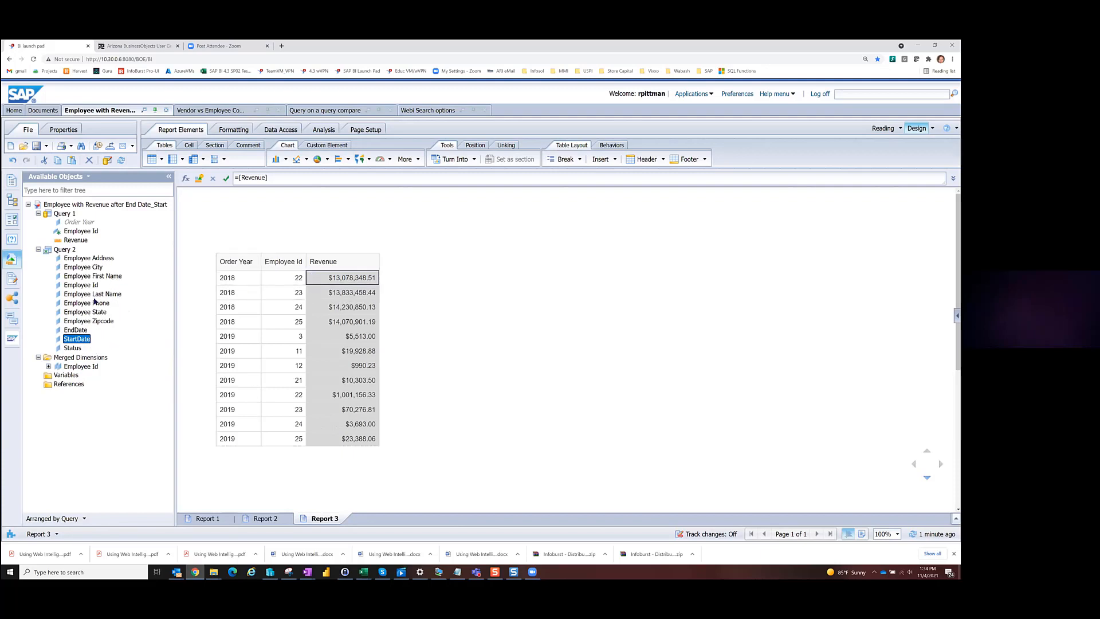
click(77, 330)
drag(71, 333, 304, 283)
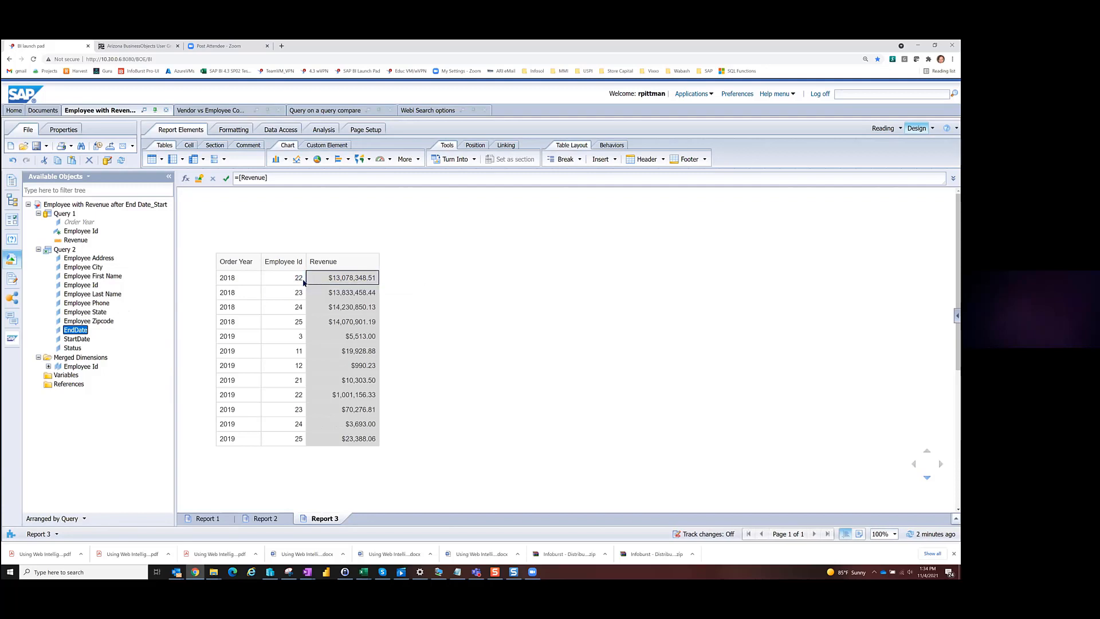
click(229, 224)
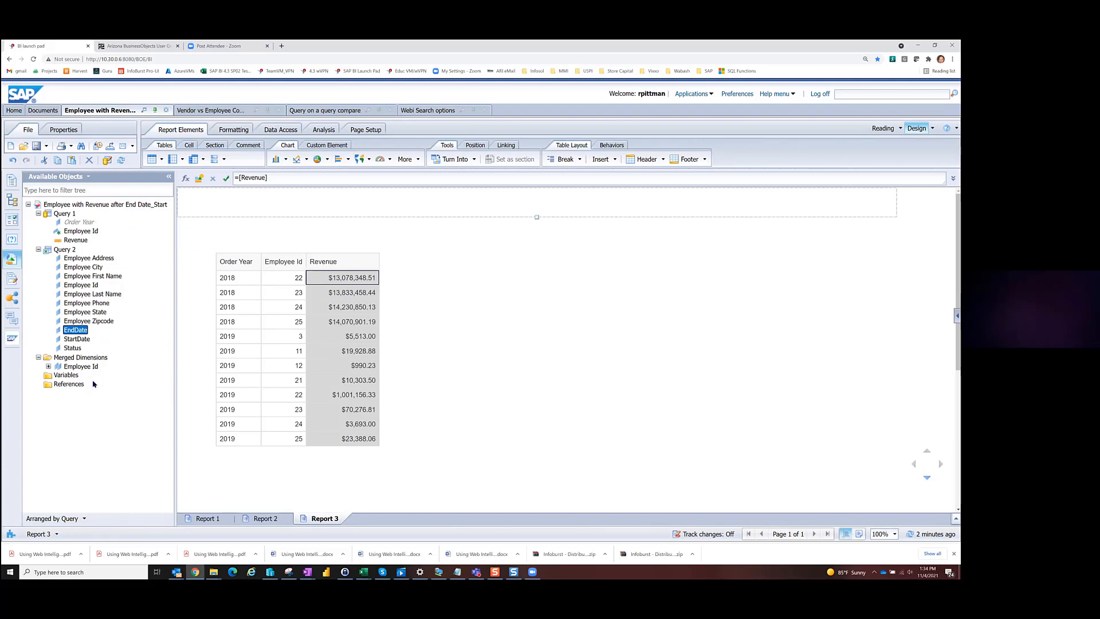
Start a new variable named vEmployee Name and qualify it as a Detail
click(64, 376)
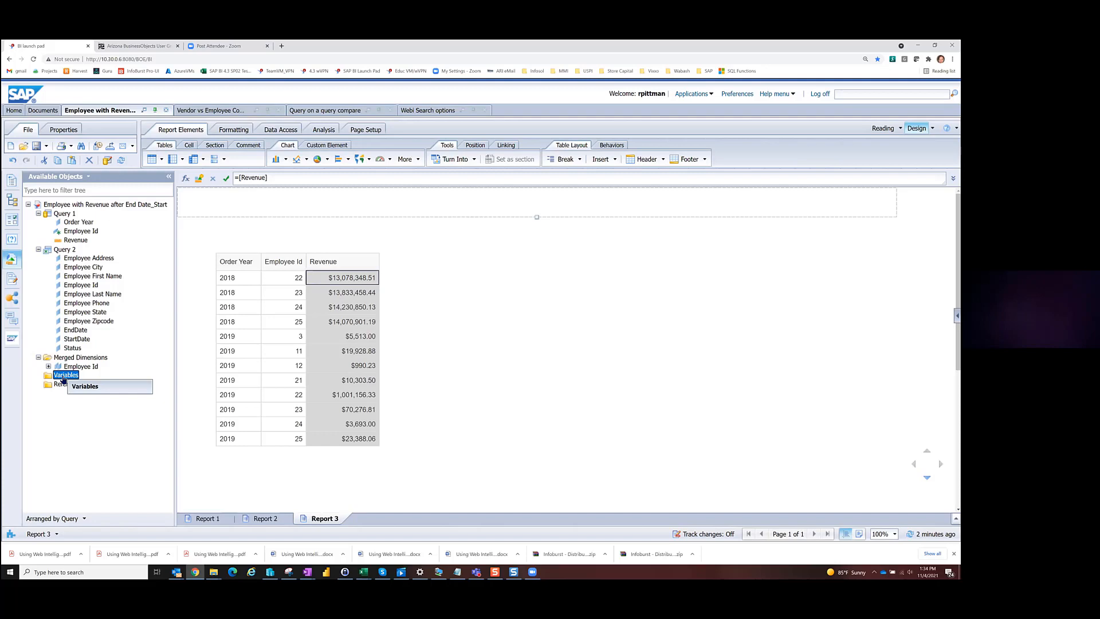
right_click(68, 378)
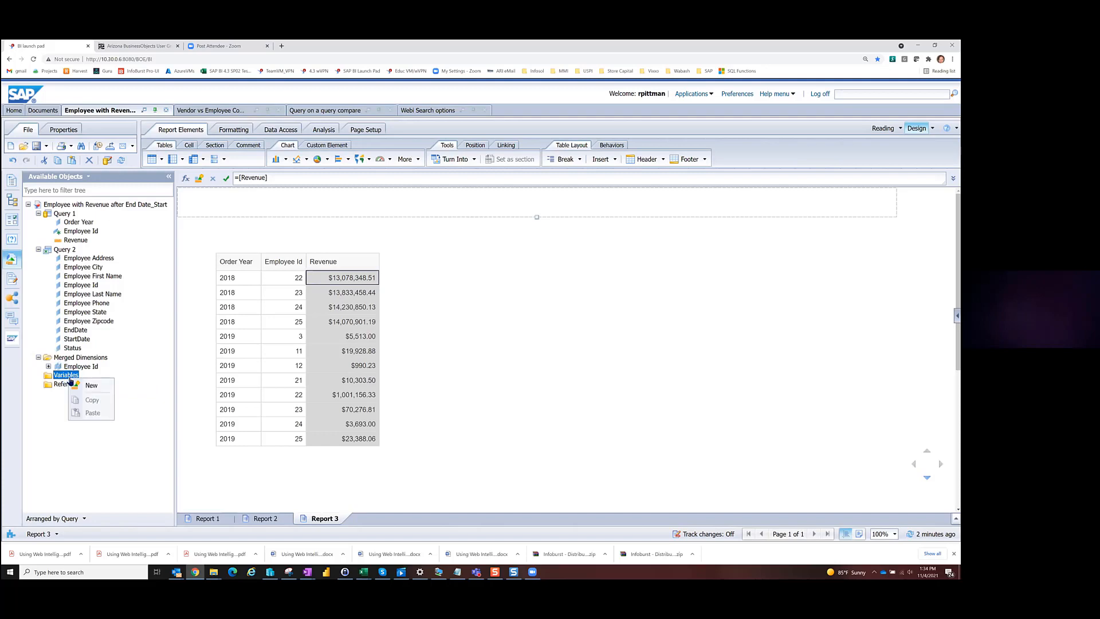
click(89, 386)
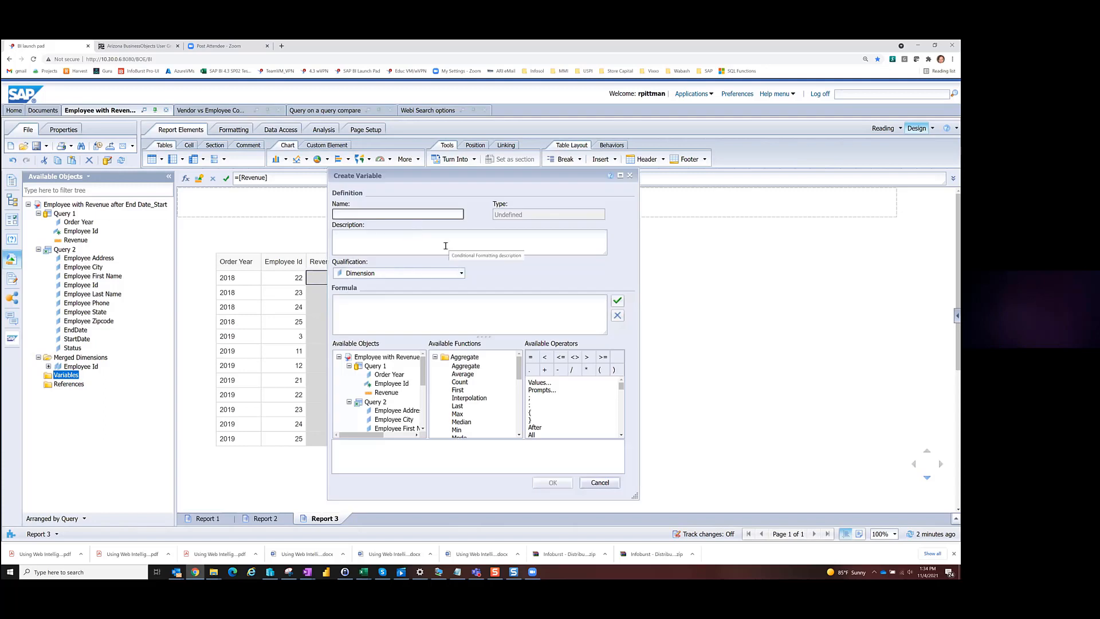
text(c)
text(Employee Name)
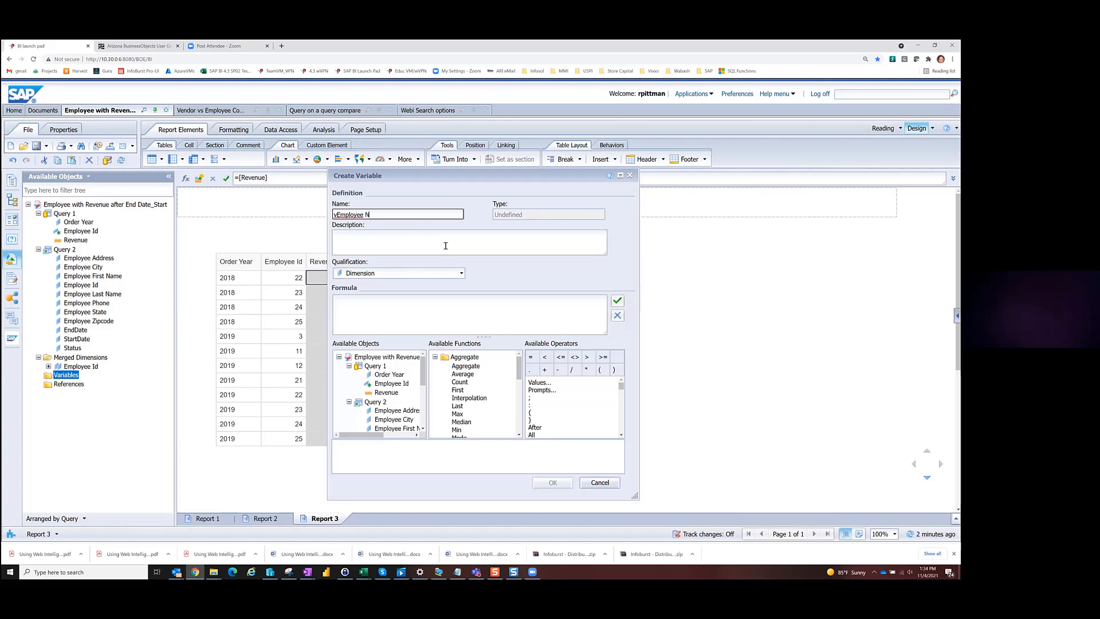
click(461, 273)
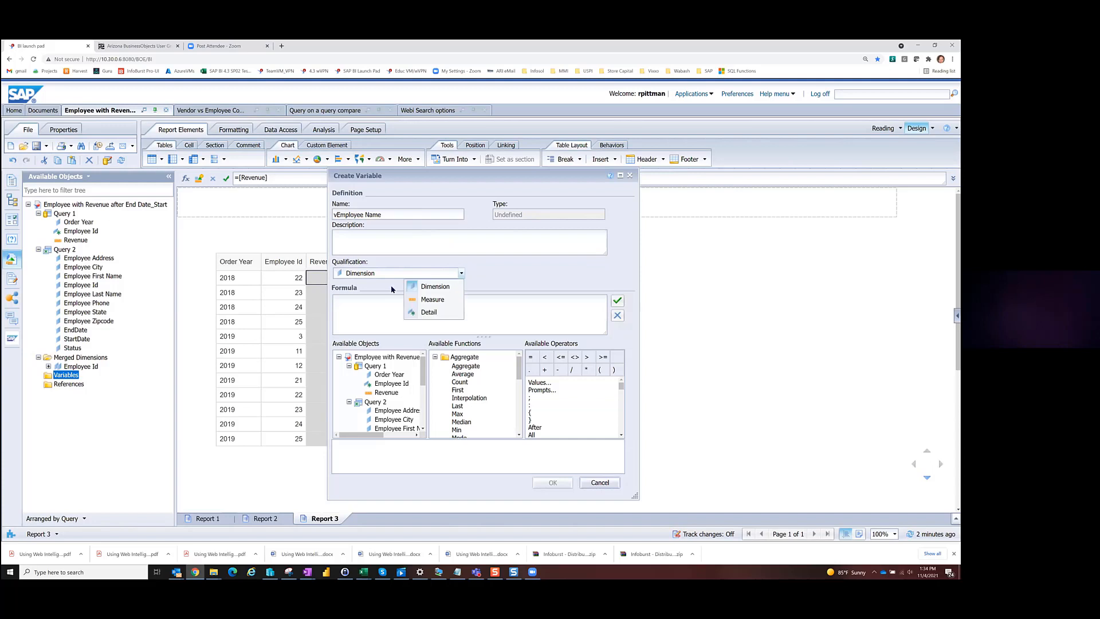
click(435, 314)
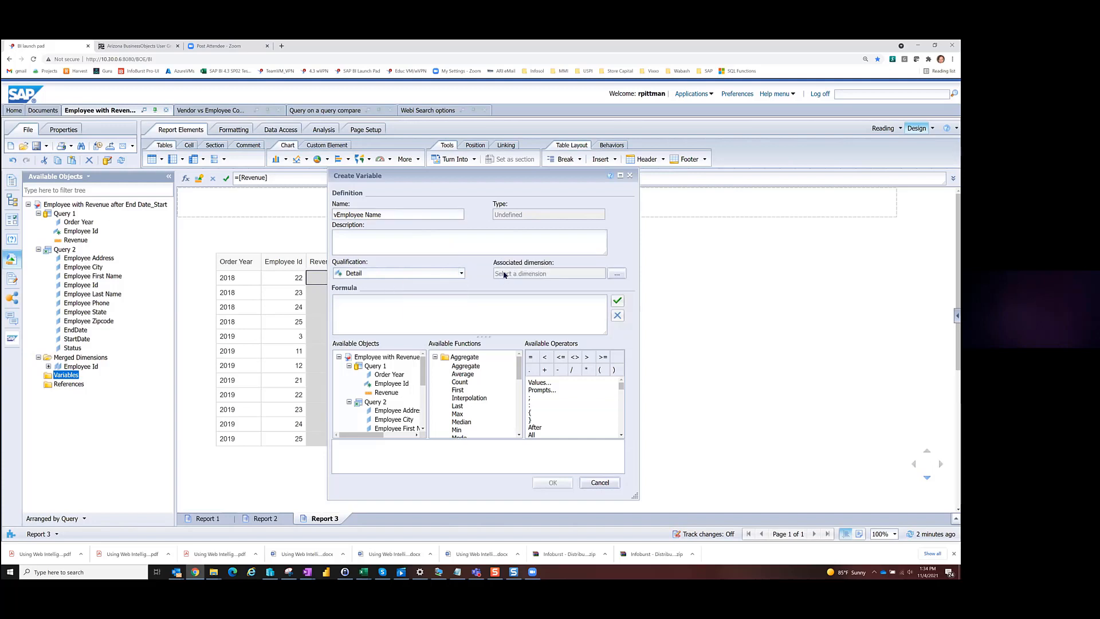
Associate the vEmployee Name detail with the merged Employee Id dimension
click(616, 274)
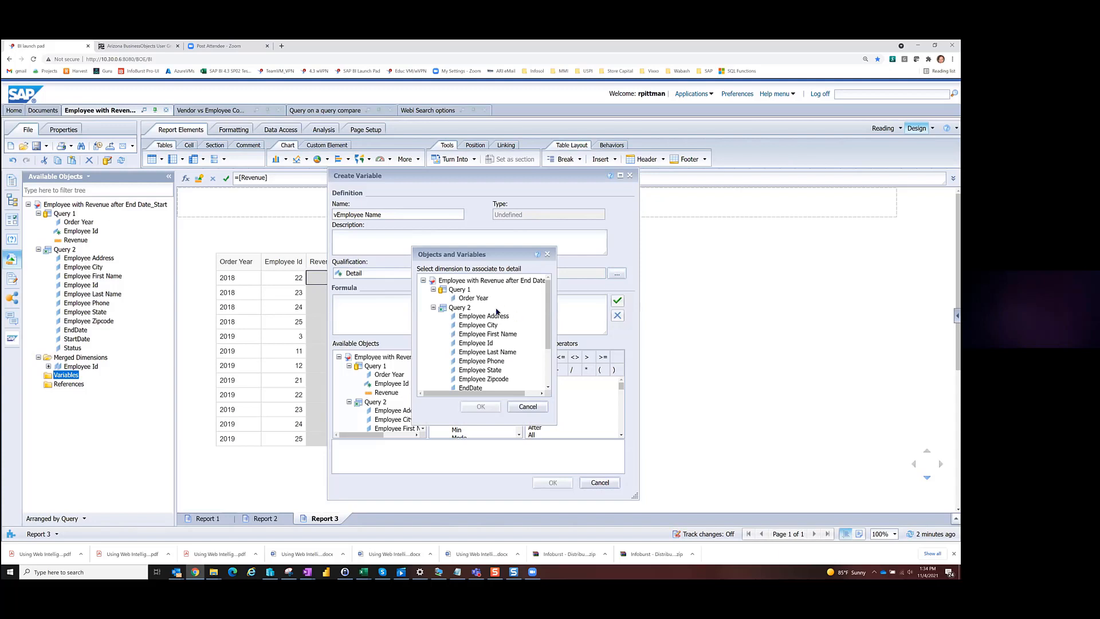
scroll(483, 366, down, 3)
click(476, 365)
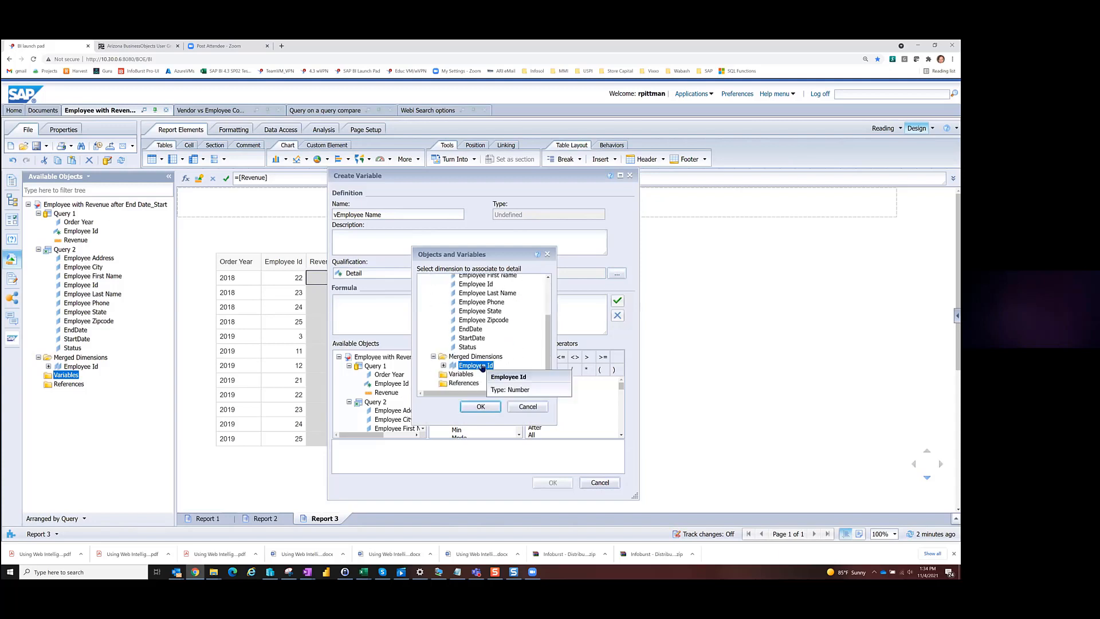
click(481, 407)
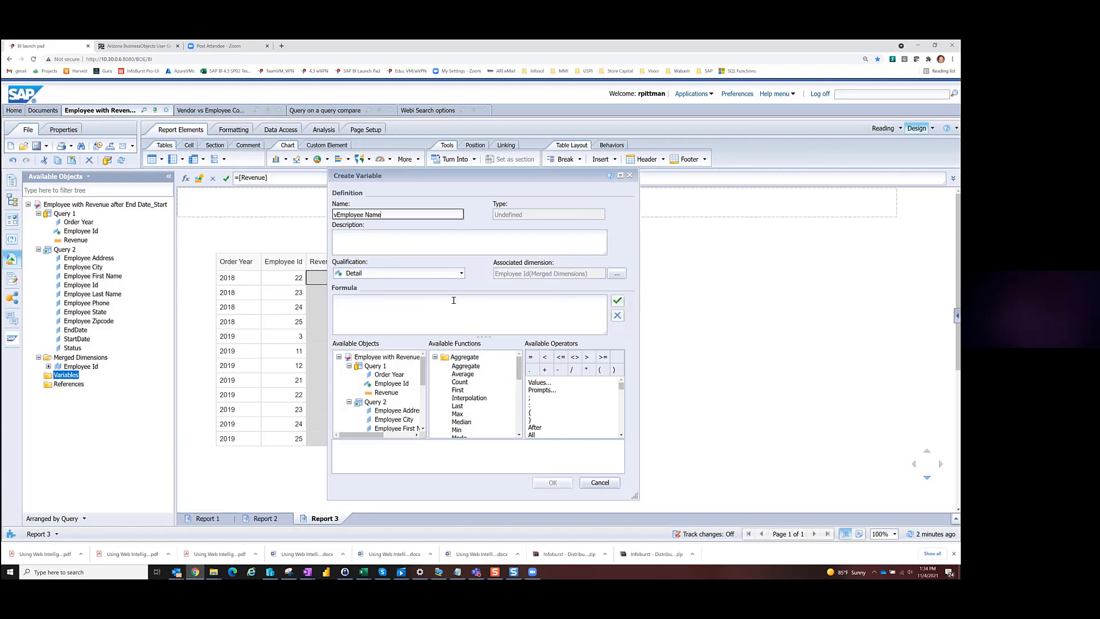
Define vEmployee Name as =[Employee First Name]+" "+[Employee Last Name], validate the formula and save the variable
drag(422, 371, 418, 382)
double_click(395, 406)
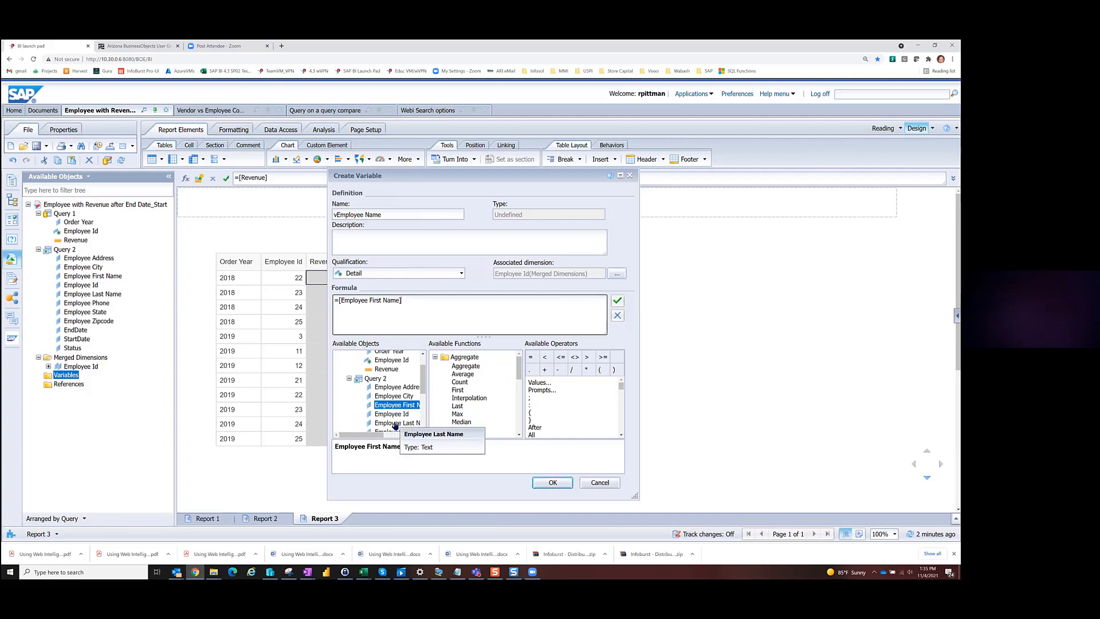
double_click(396, 423)
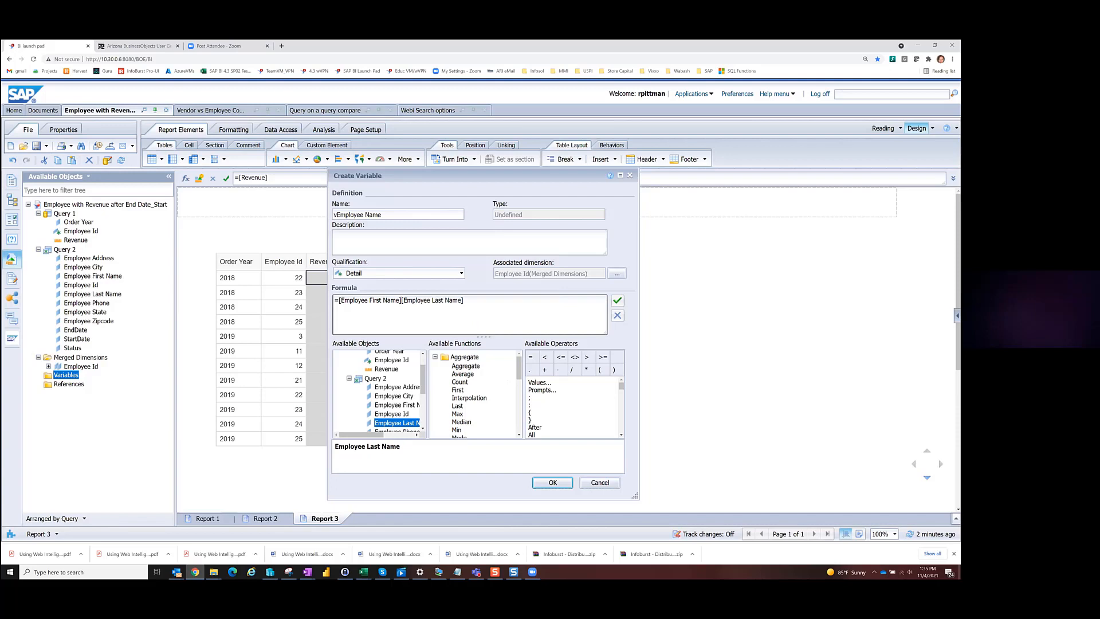
text(+" "+)
click(617, 301)
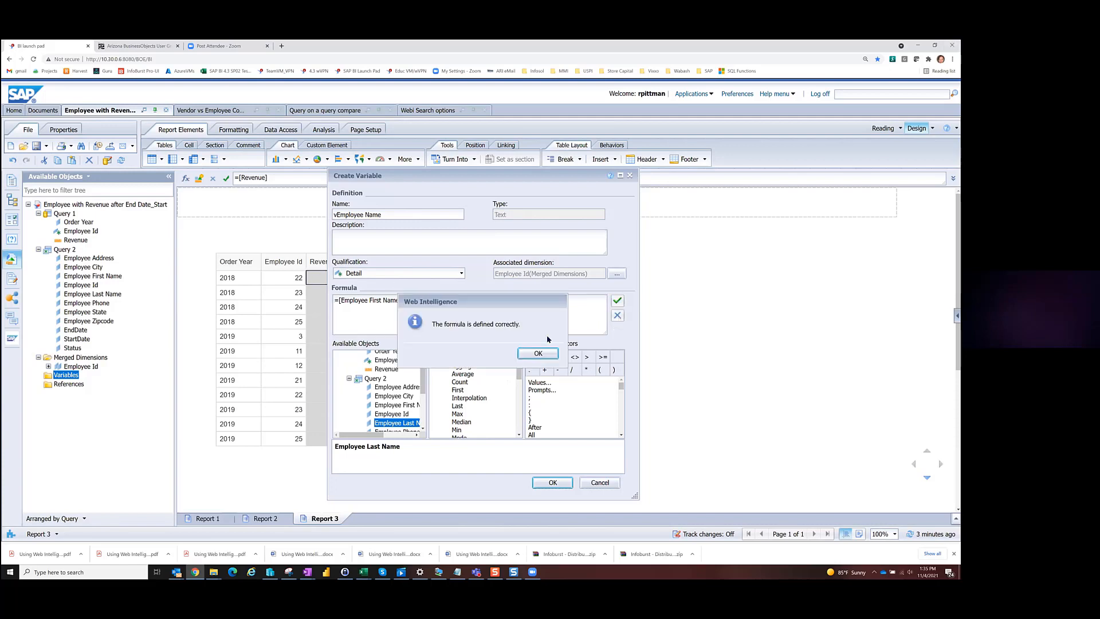
click(537, 352)
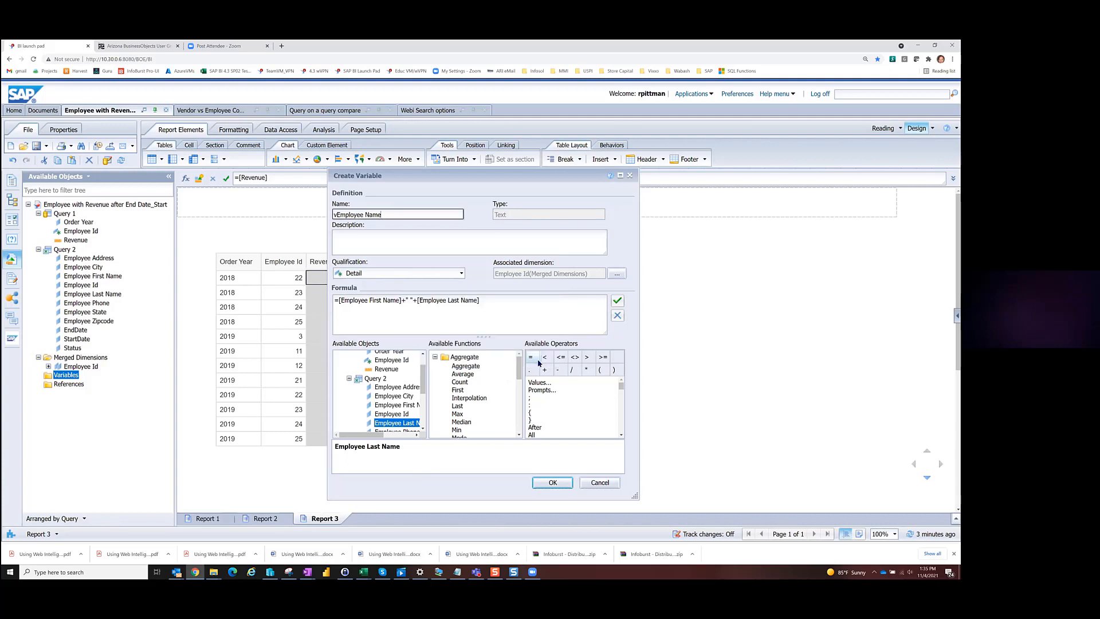
click(561, 485)
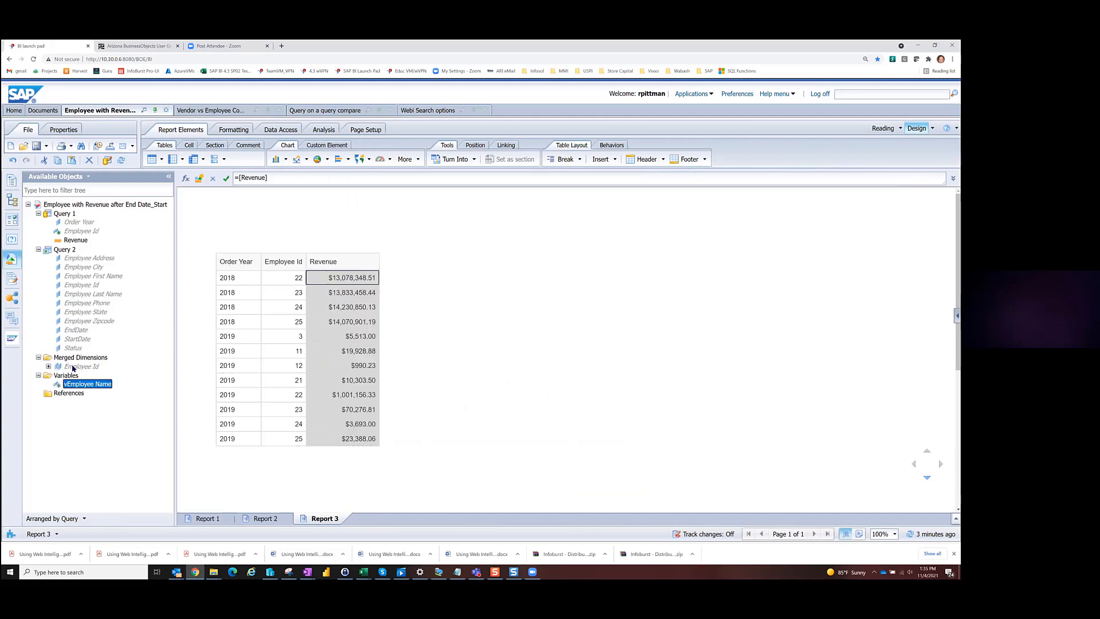
Add vEmployee Name between Employee Id and Revenue in the table, and turn the table into a cross table
drag(69, 383, 306, 281)
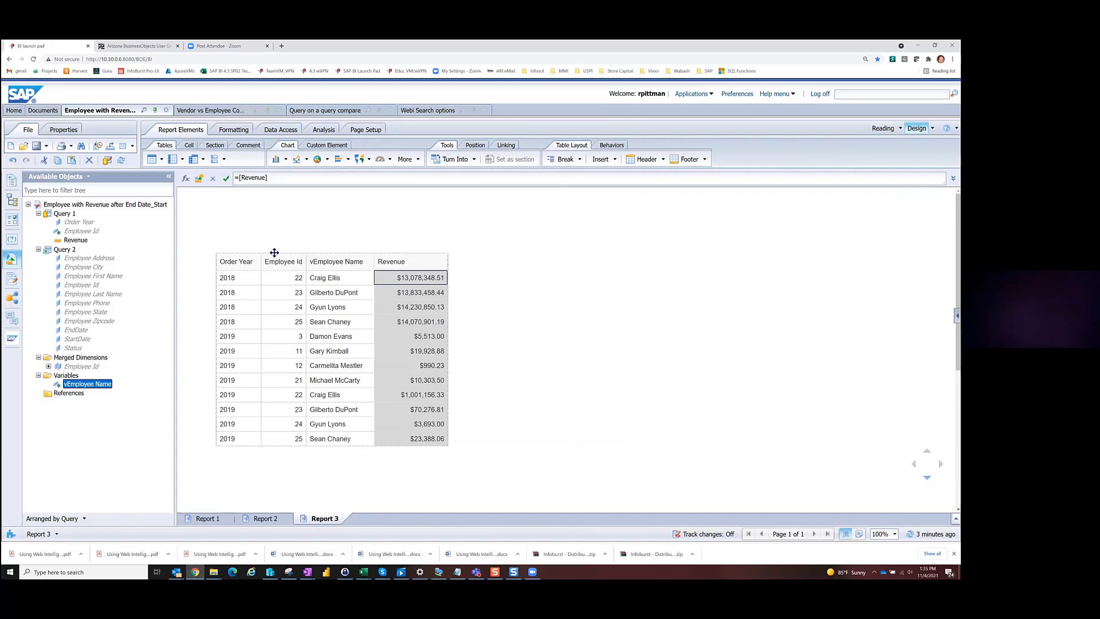
click(275, 251)
right_click(275, 251)
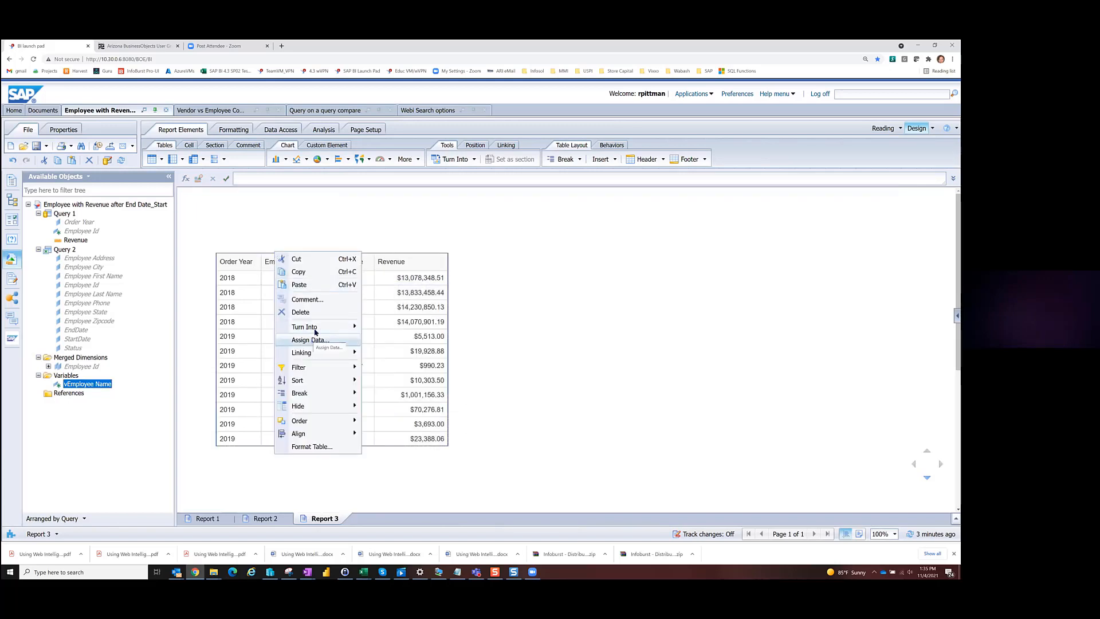
mouse_move(324, 328)
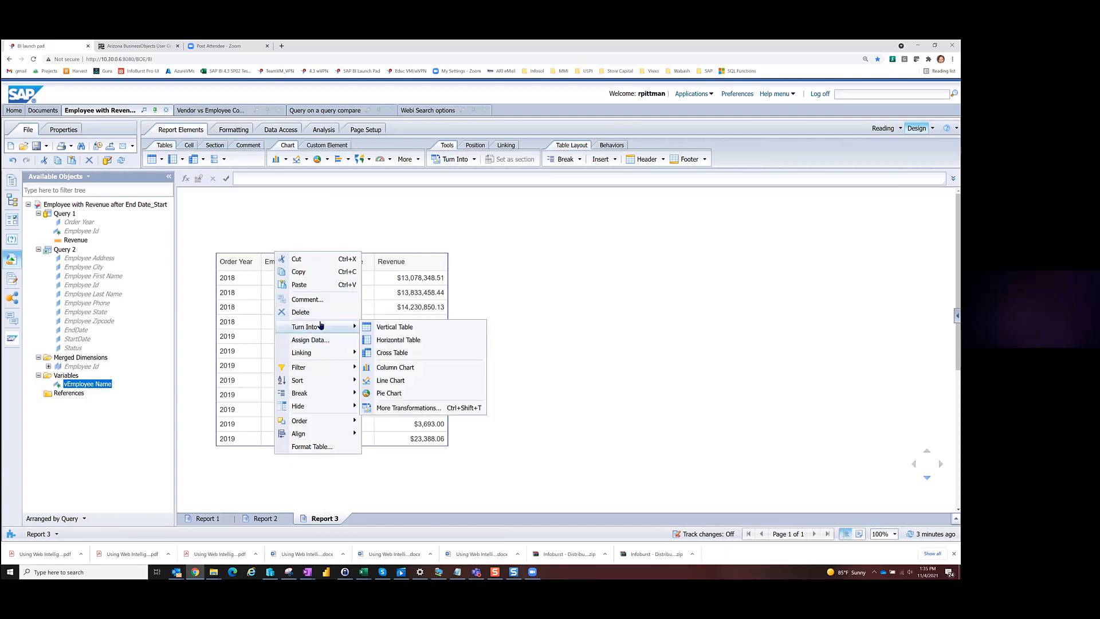
click(408, 354)
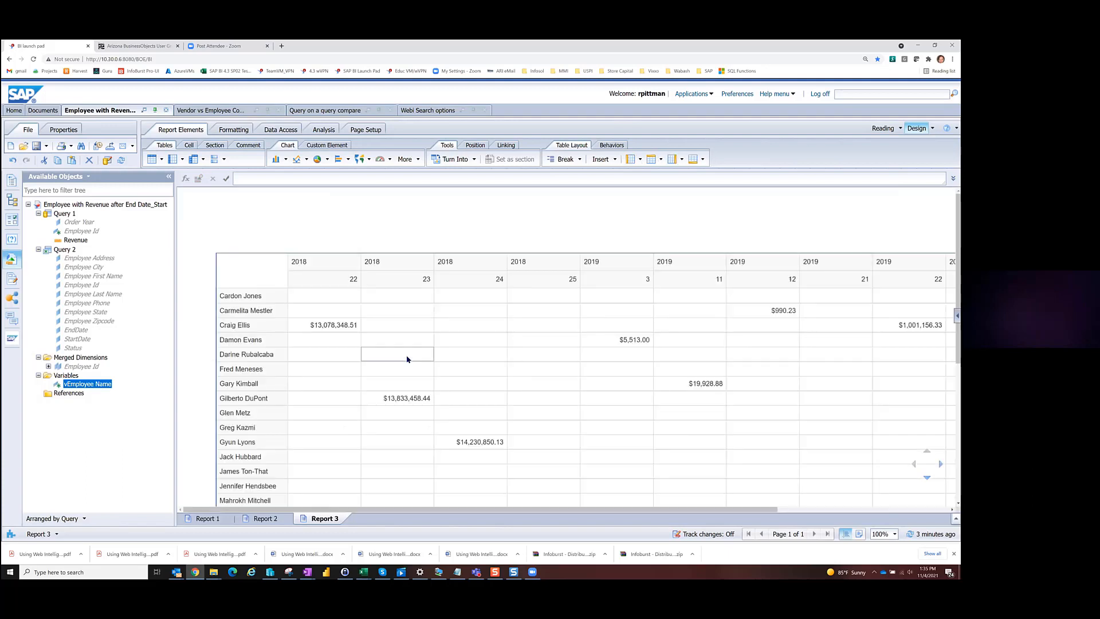
Place the merged Employee Id before vEmployee Name in the cross table's row headers
click(336, 283)
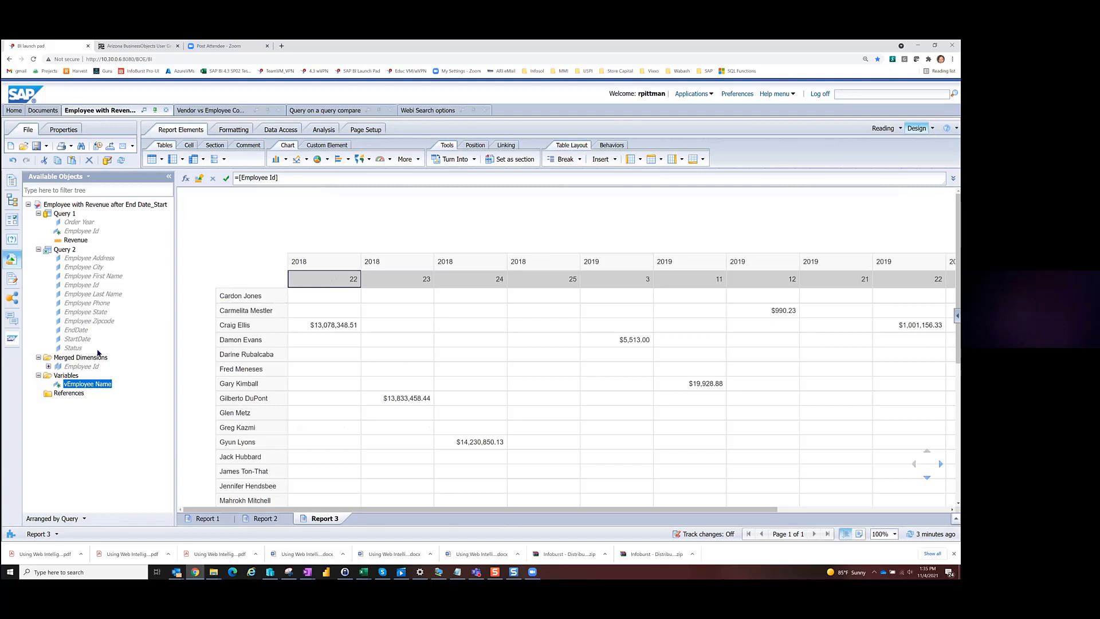
drag(84, 389, 219, 296)
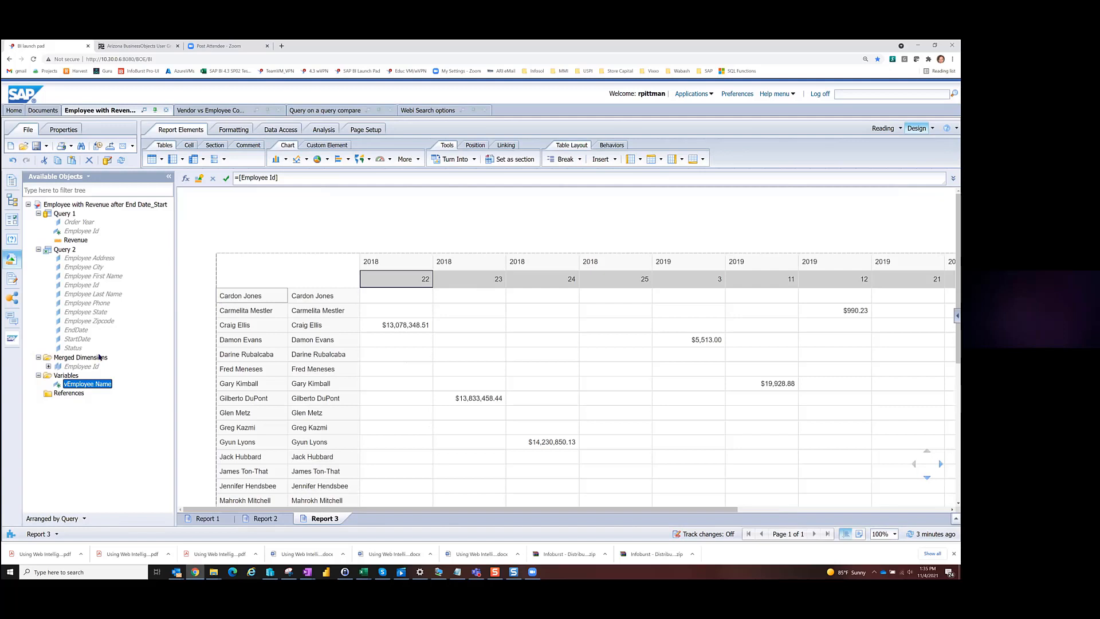
drag(75, 368, 251, 298)
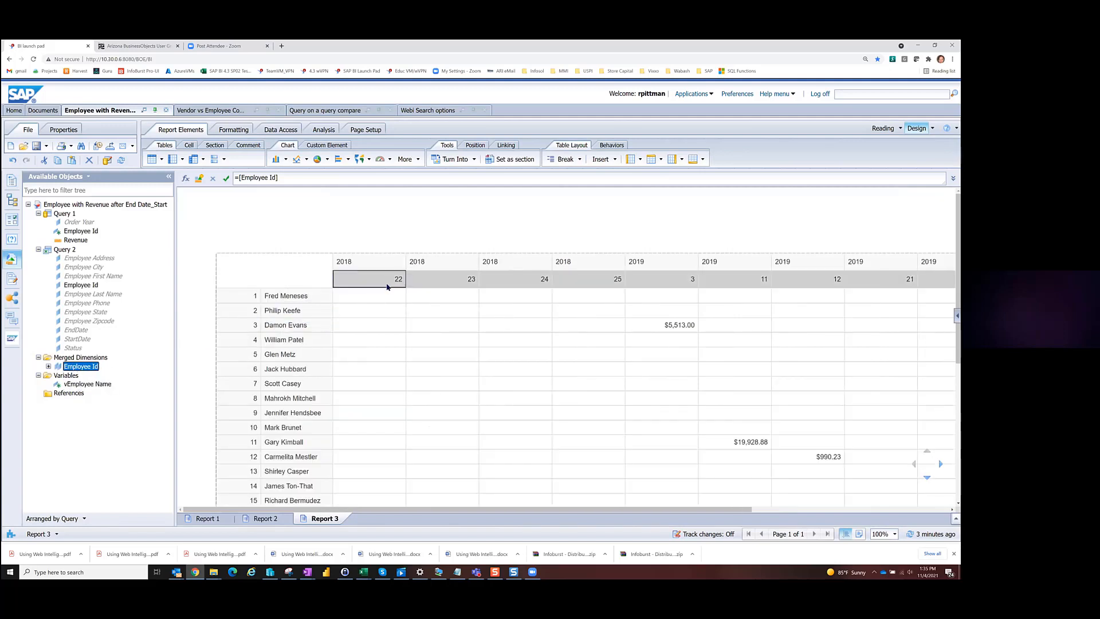
Remove the Employee Id row from the cross table's column headers, leaving only Order Year across
right_click(387, 283)
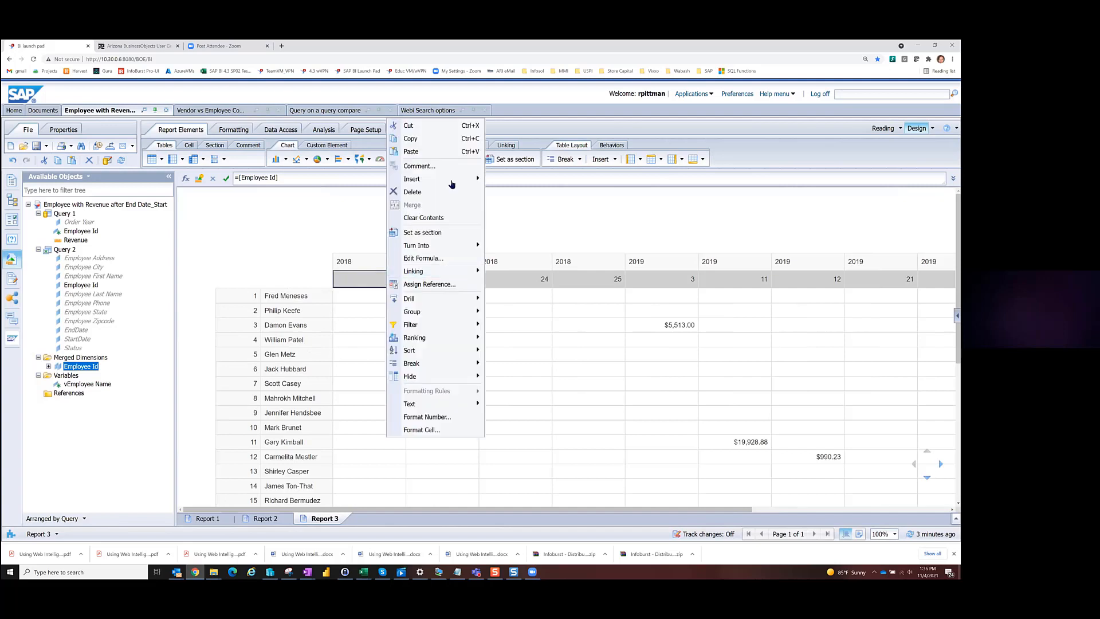
click(429, 194)
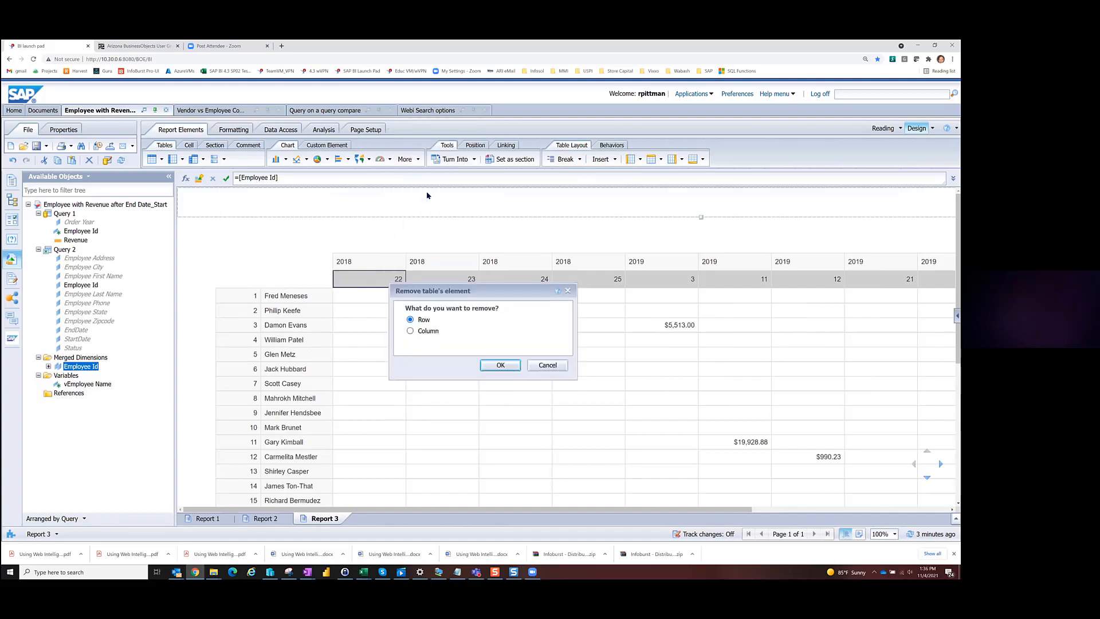
click(500, 365)
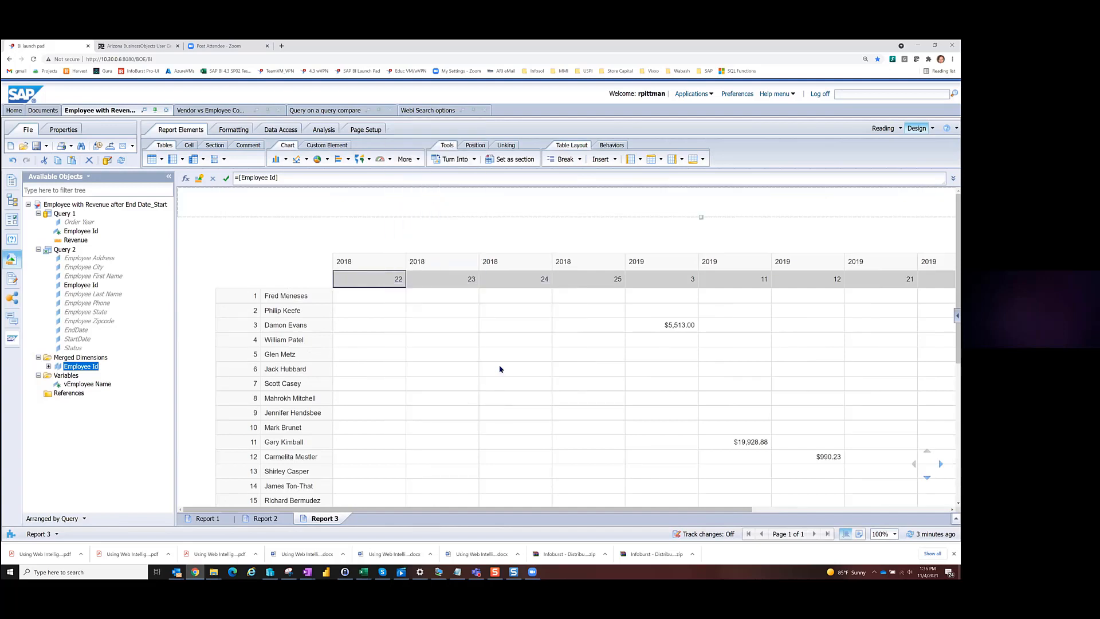
click(701, 312)
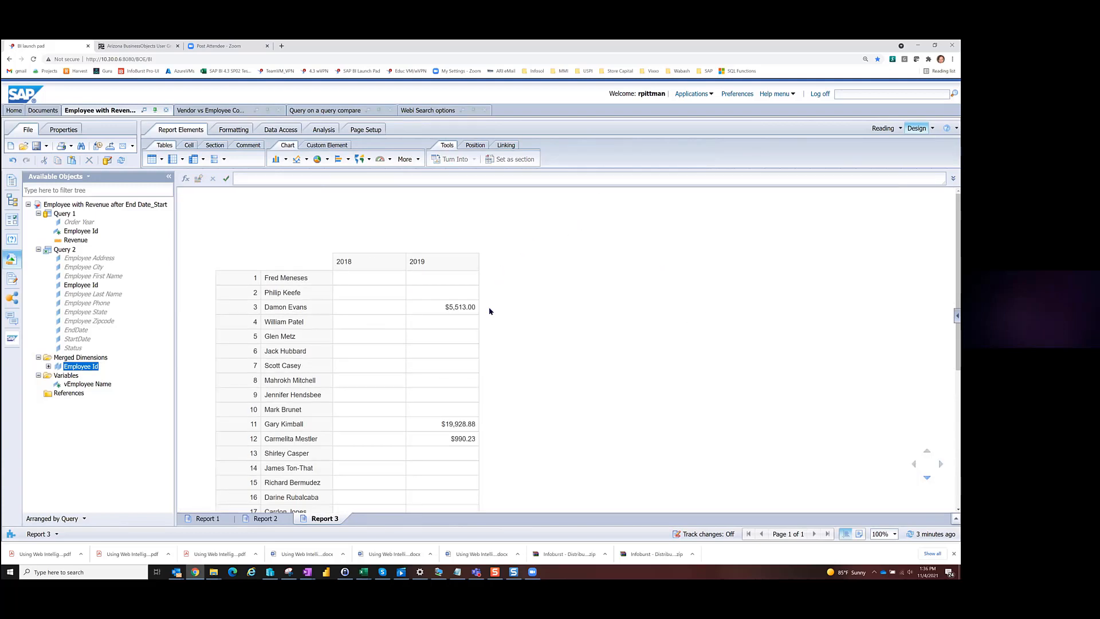
click(287, 329)
scroll(287, 332, down, 5)
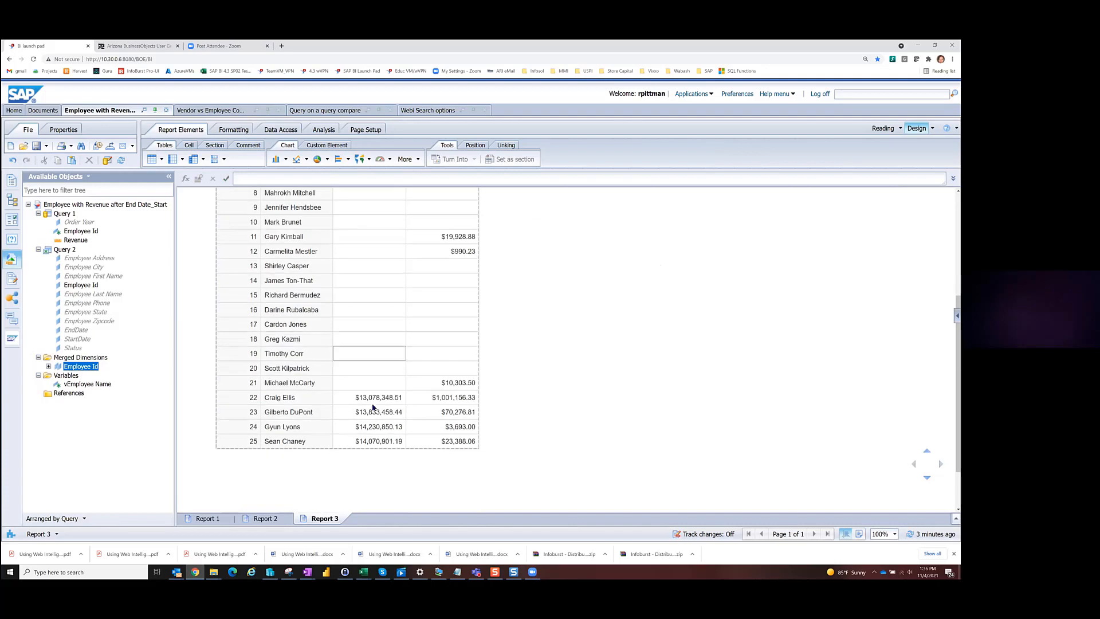
click(287, 401)
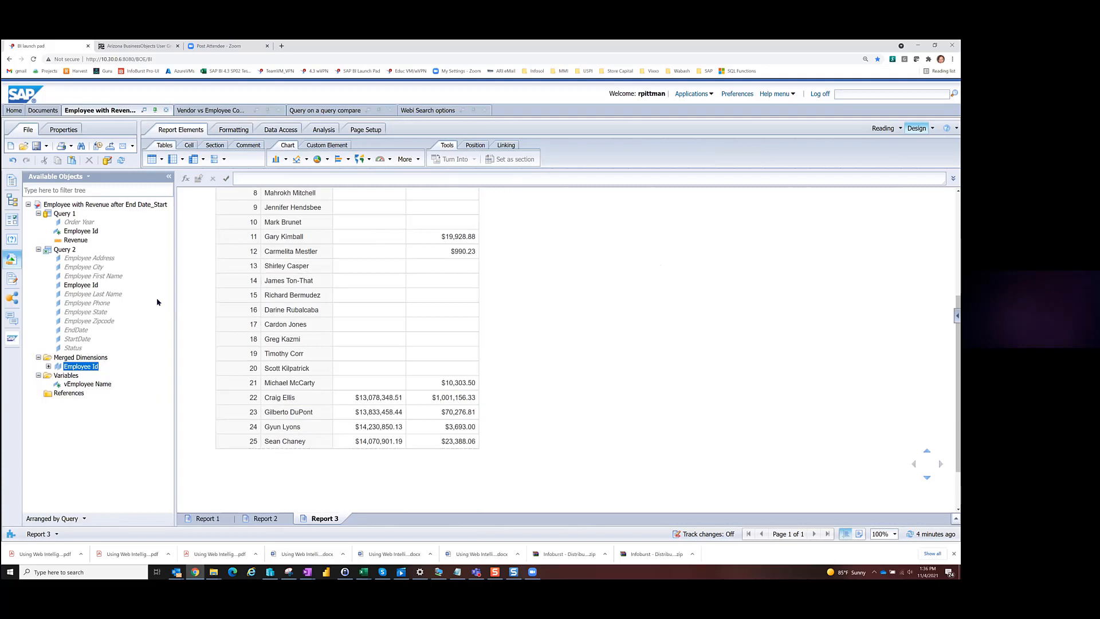
click(76, 331)
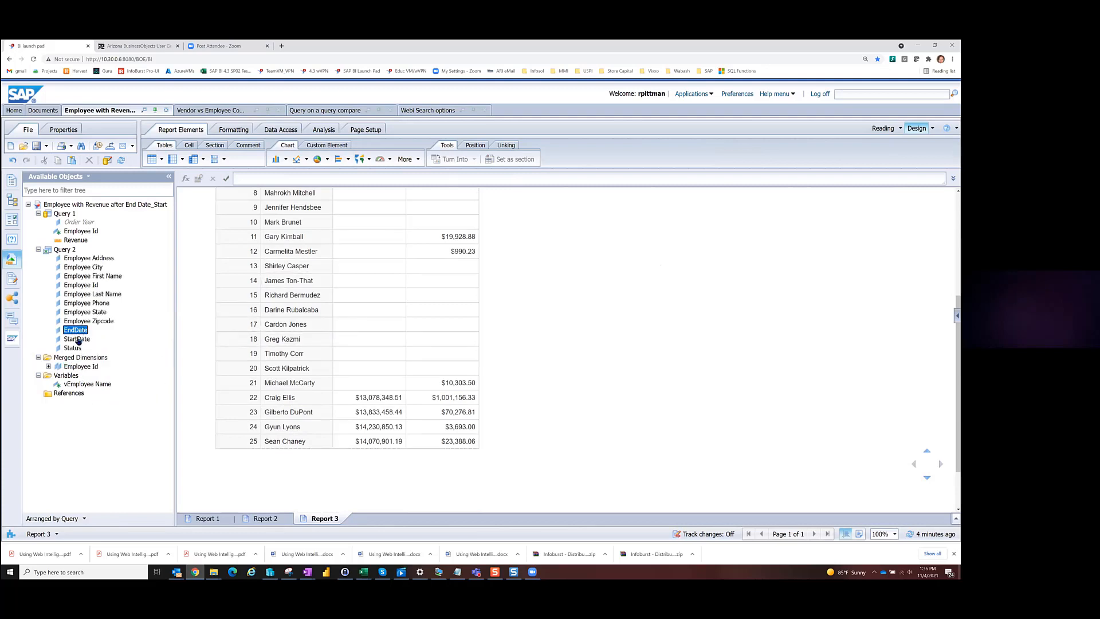
drag(300, 354, 329, 338)
Start a new variable named vEmployee End Date and qualify it as a Detail
right_click(66, 377)
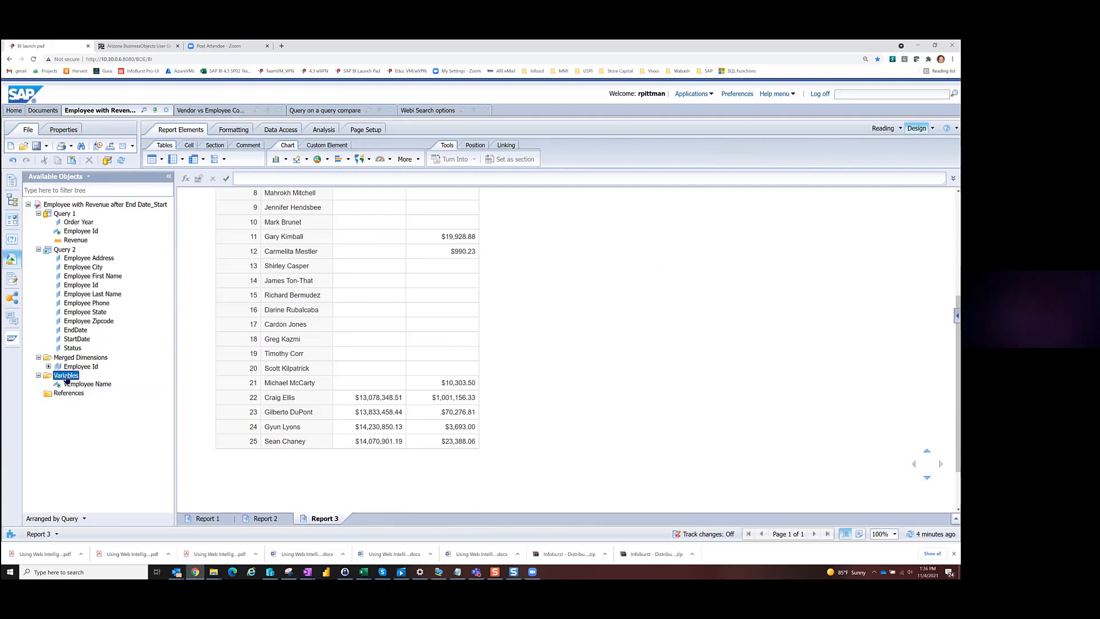
click(90, 386)
text(vEnd)
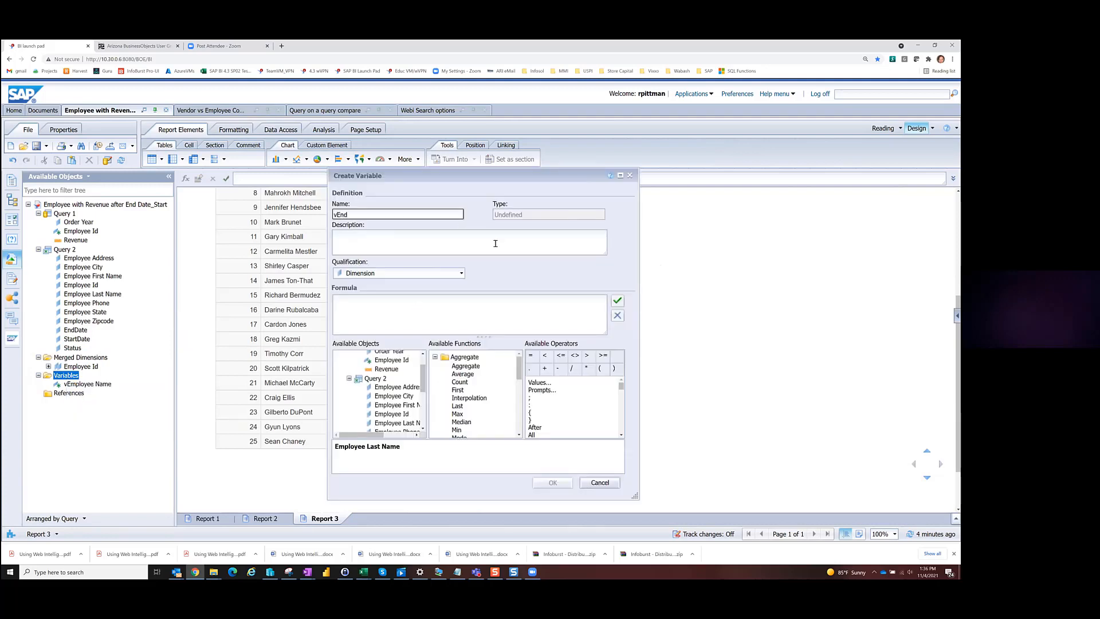
key(BackSpace)
text(e En)
click(419, 277)
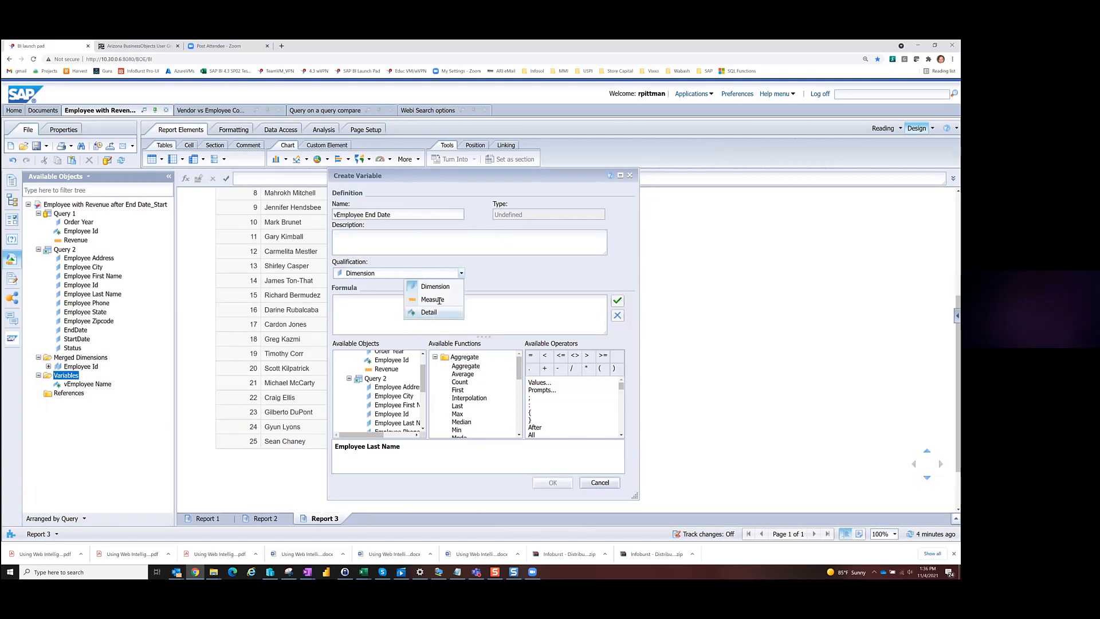
click(428, 312)
Associate the vEmployee End Date detail with the merged Employee Id dimension
click(617, 274)
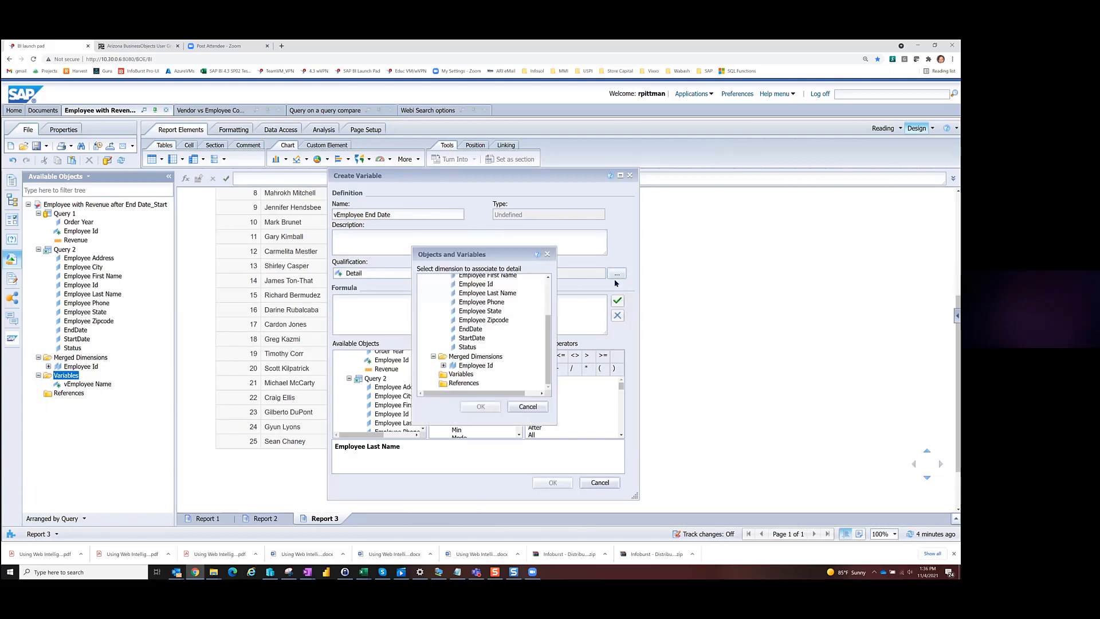
click(481, 366)
click(483, 406)
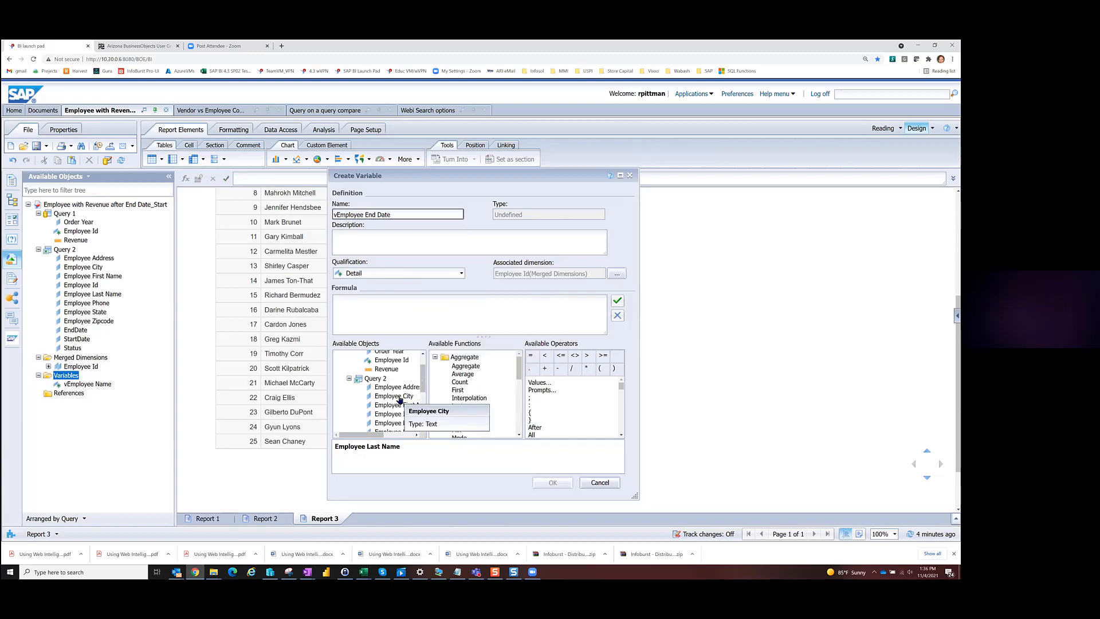
Create the vEmployee End Date variable with the formula =[EndDate] and add it after the employee name in the cross table's row headers
scroll(397, 406, down, 2)
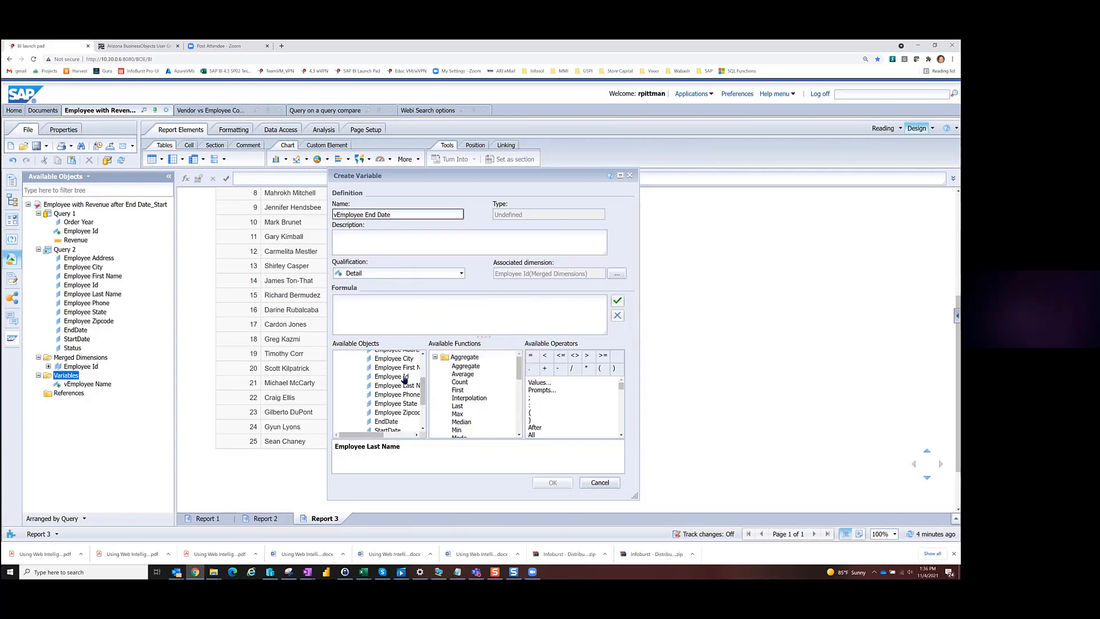
scroll(403, 382, down, 2)
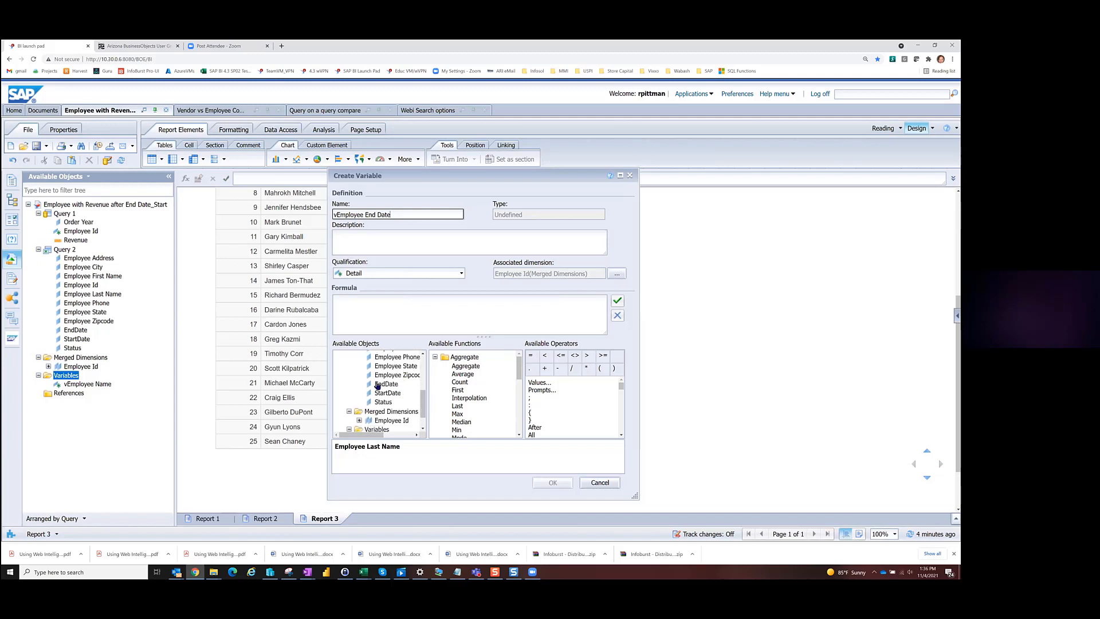
click(379, 384)
double_click(380, 383)
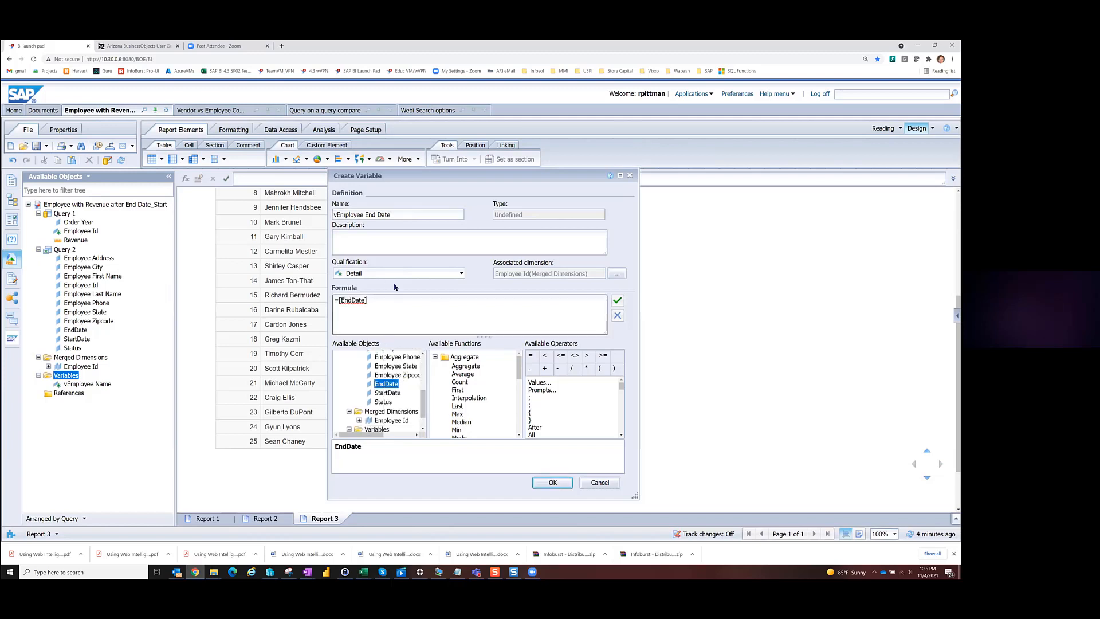
click(553, 482)
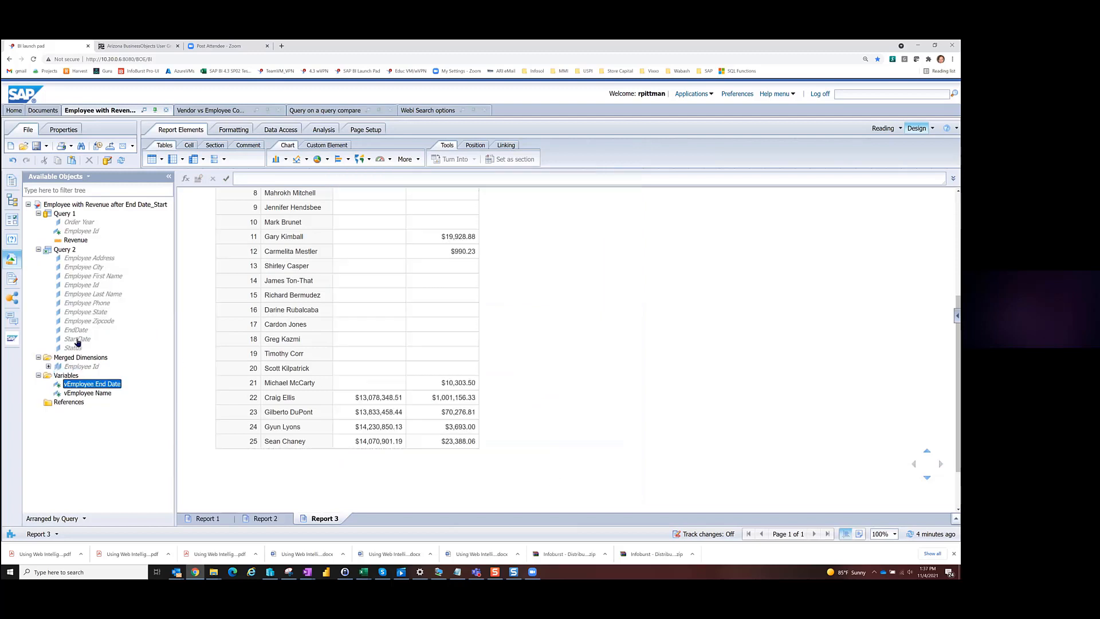
drag(69, 388, 330, 340)
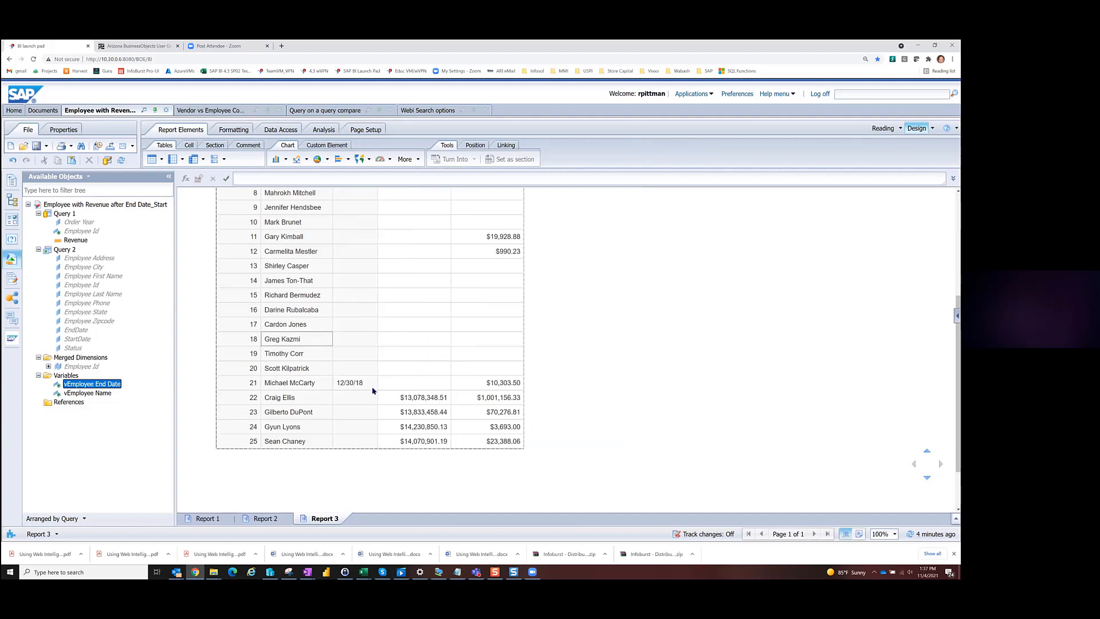
Examine the cross table for employees whose end date precedes the order year in which they still have revenue
scroll(693, 260, up, 4)
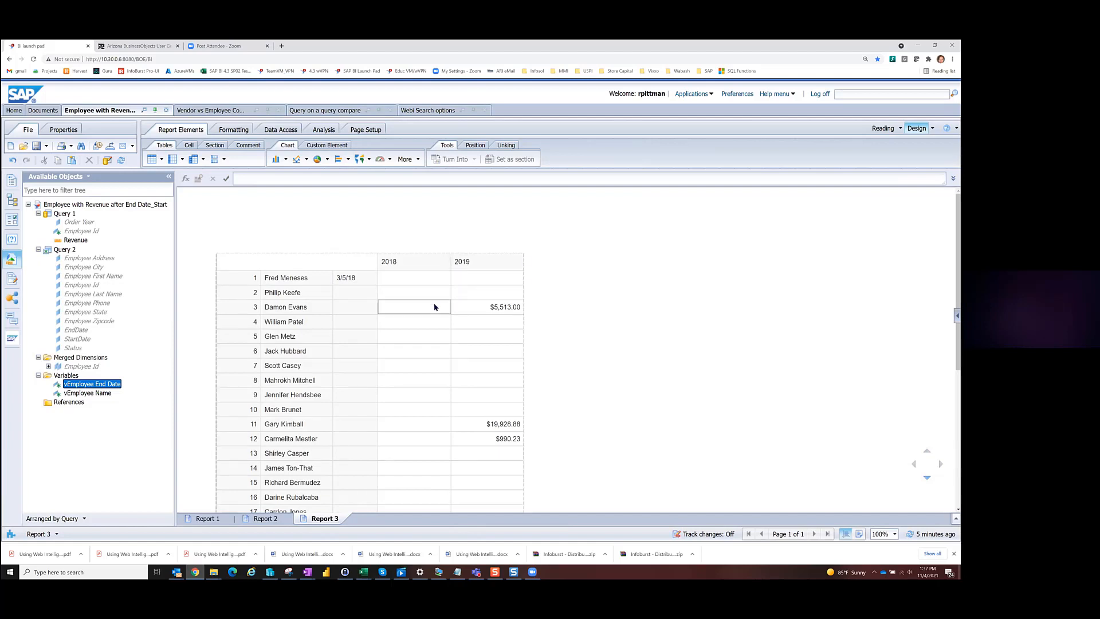
scroll(425, 318, down, 1)
scroll(331, 356, down, 2)
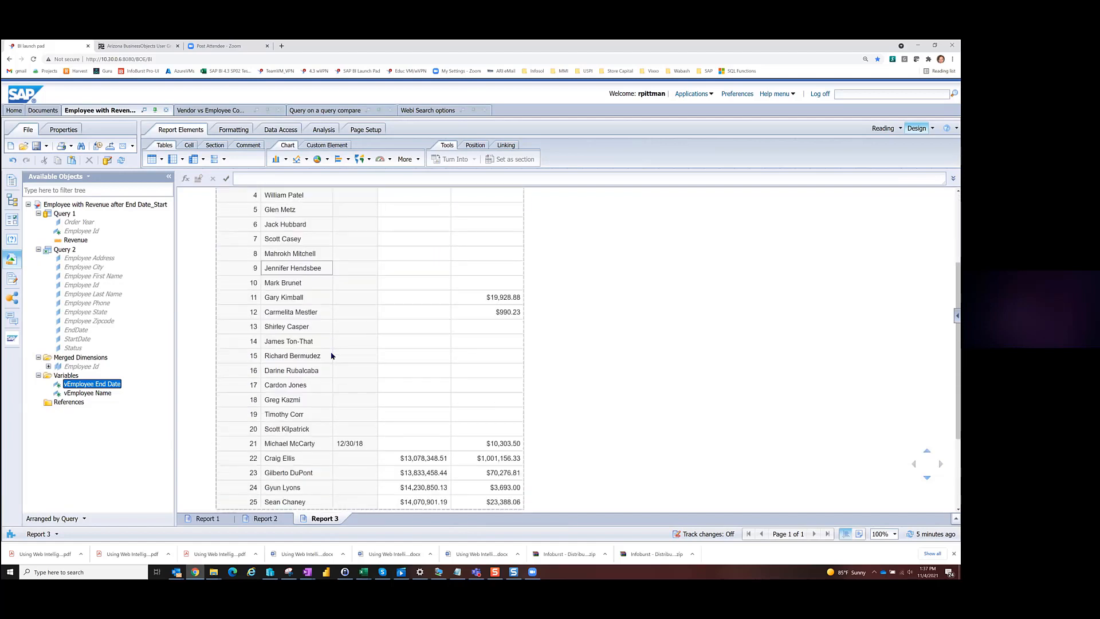
scroll(331, 356, down, 2)
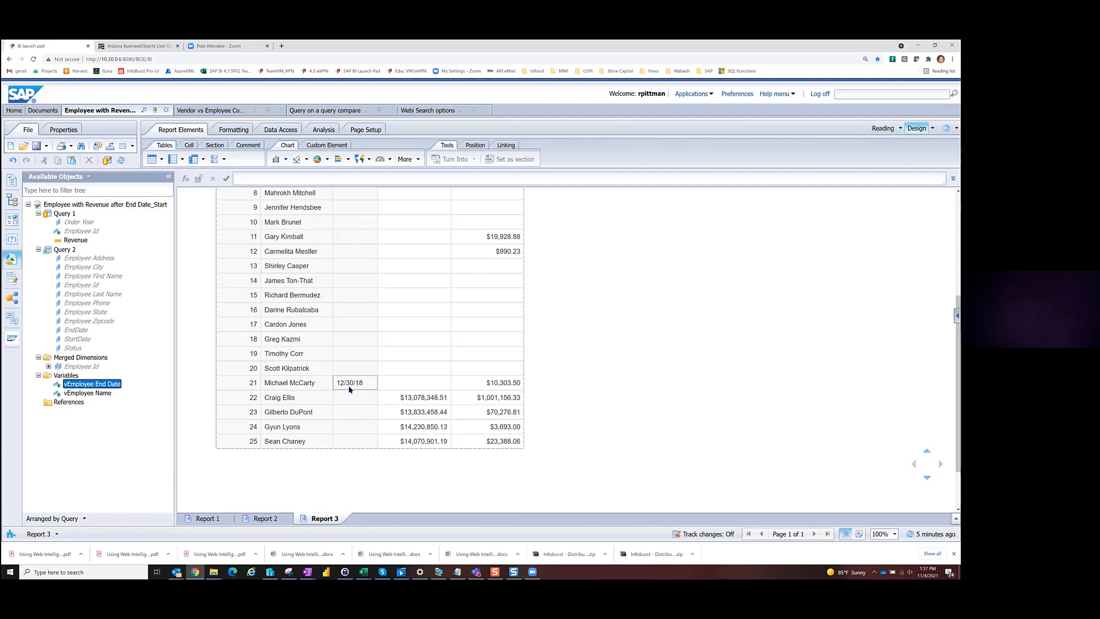
click(483, 386)
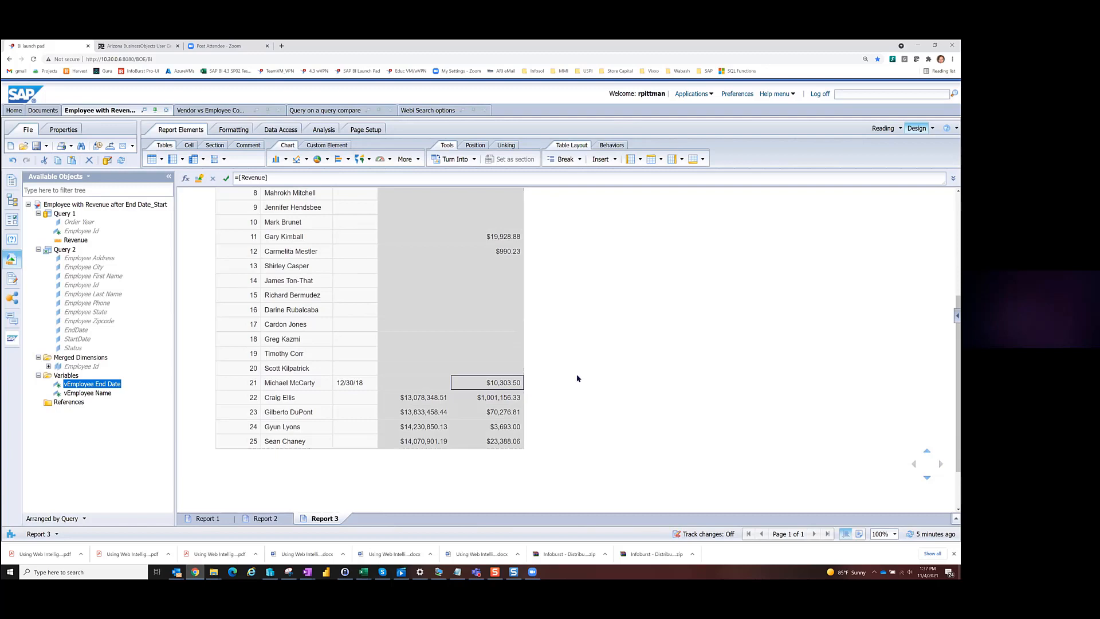
scroll(479, 320, up, 3)
scroll(479, 323, up, 5)
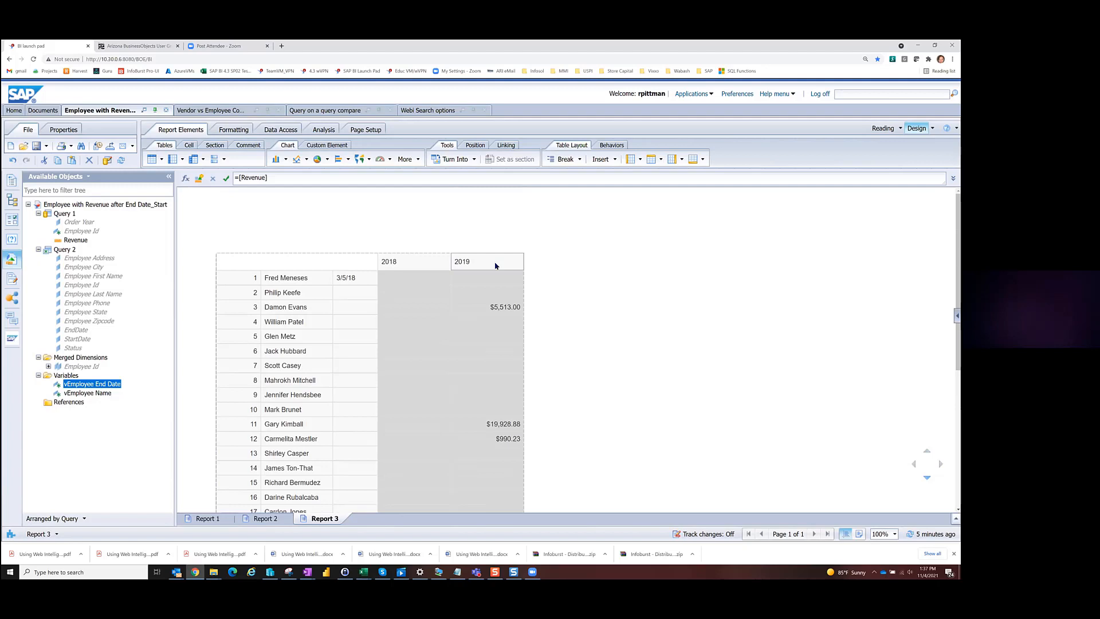
scroll(439, 372, down, 3)
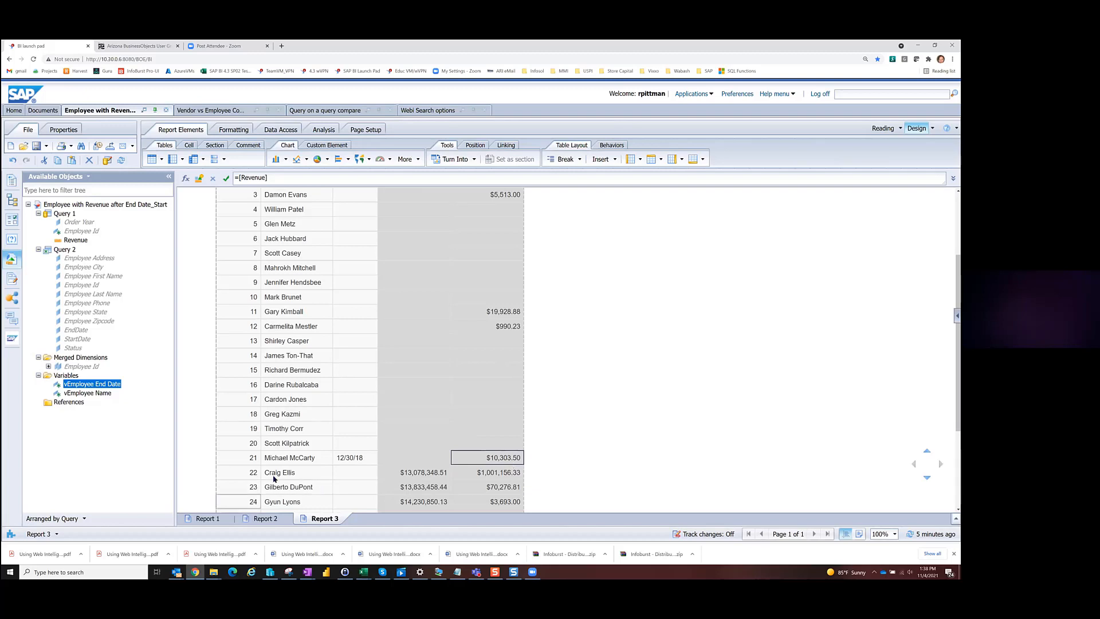
scroll(358, 459, down, 2)
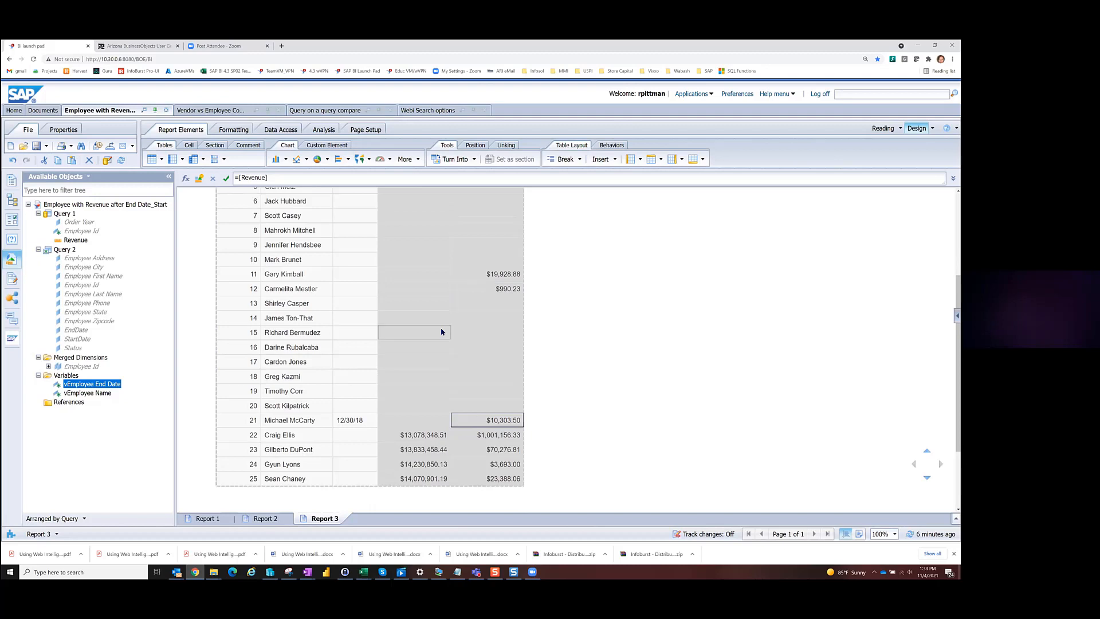
scroll(441, 330, up, 2)
scroll(441, 332, up, 6)
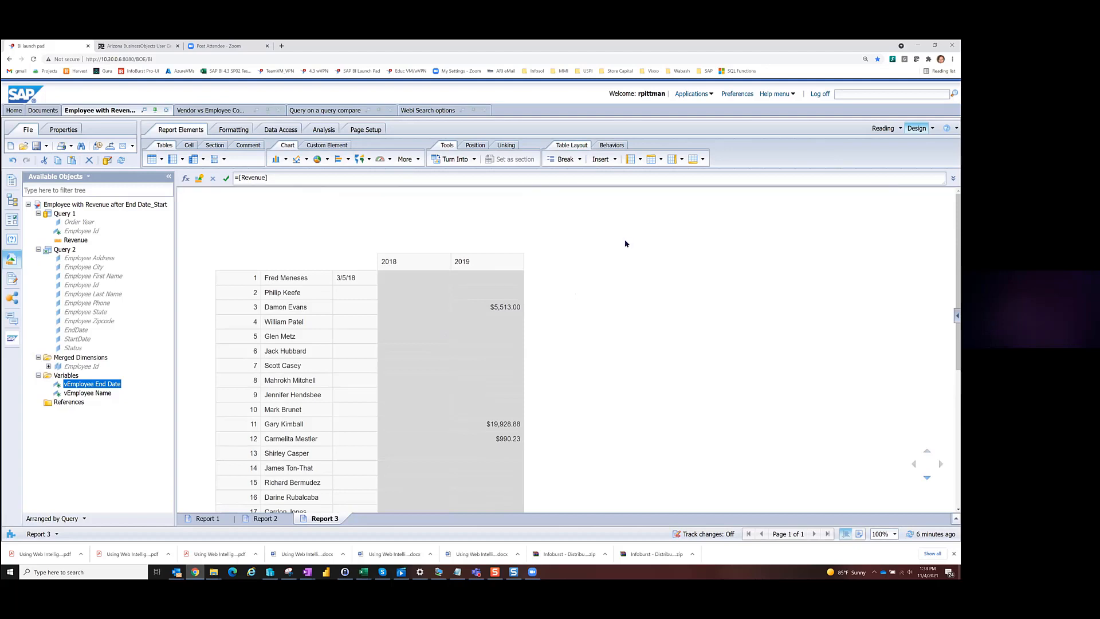
In the Vendor vs Employee Compare_Start document, add an Excel query from BastetEmployees using all fields of sheet Report 2
click(226, 112)
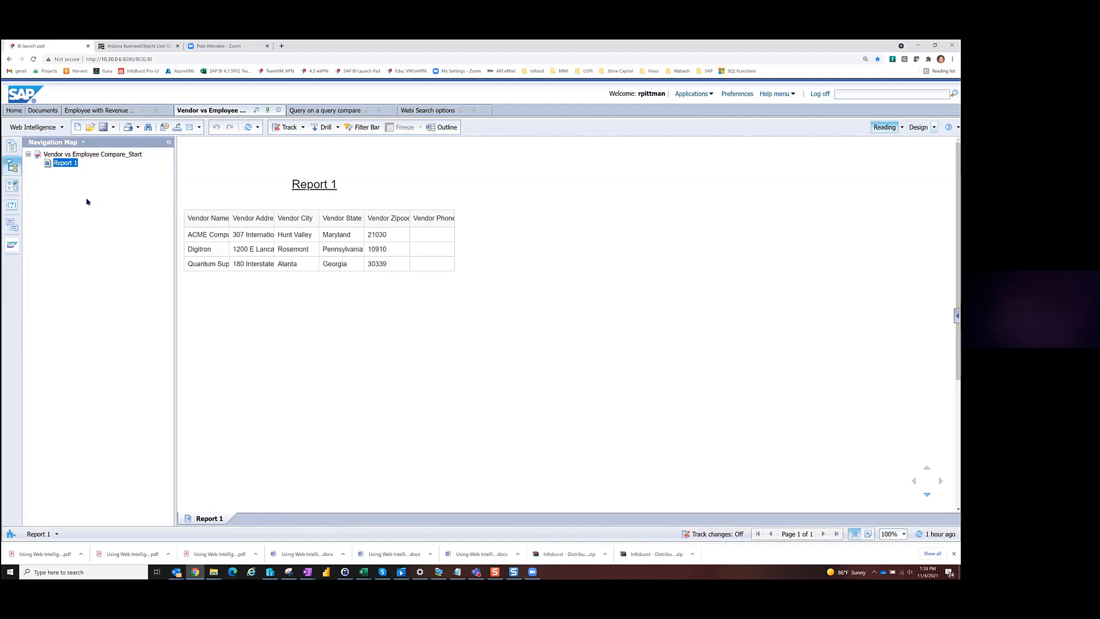
click(107, 162)
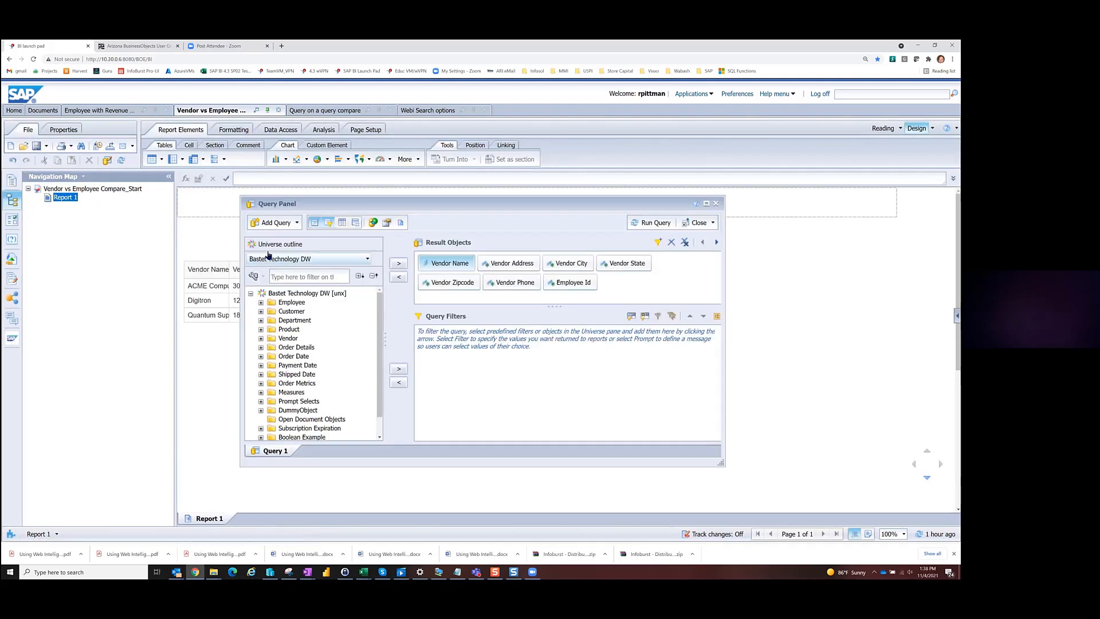
click(280, 223)
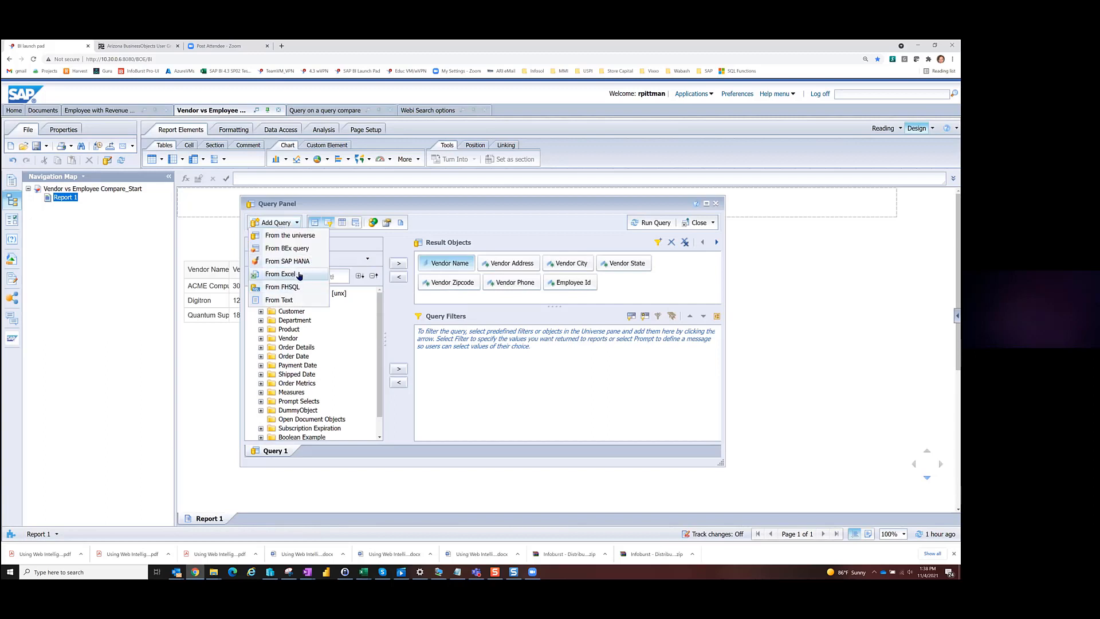
click(280, 274)
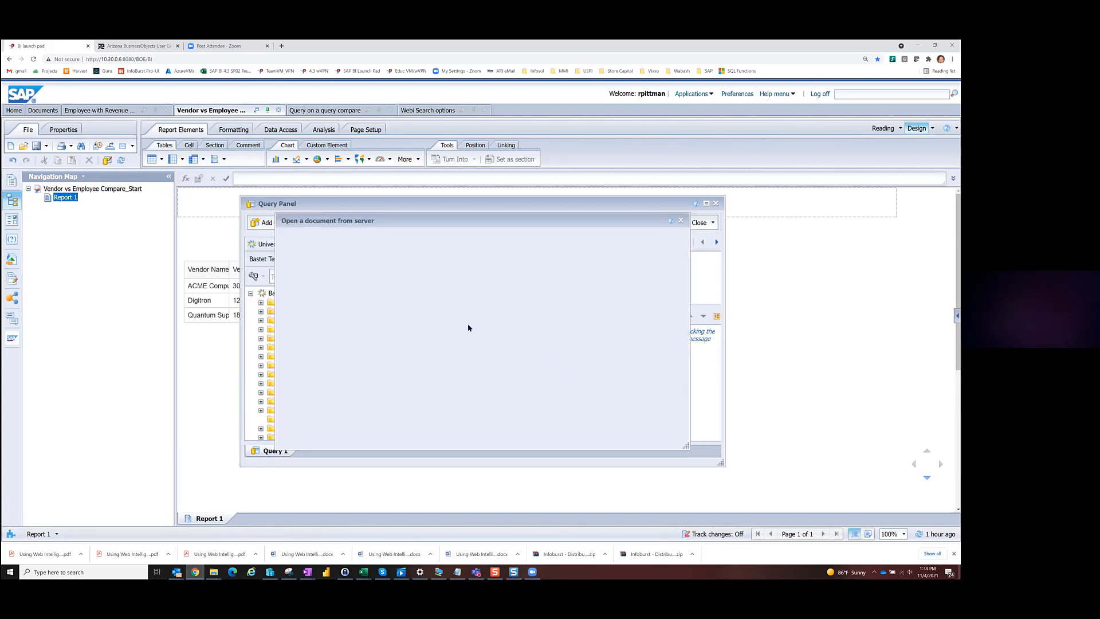
click(449, 273)
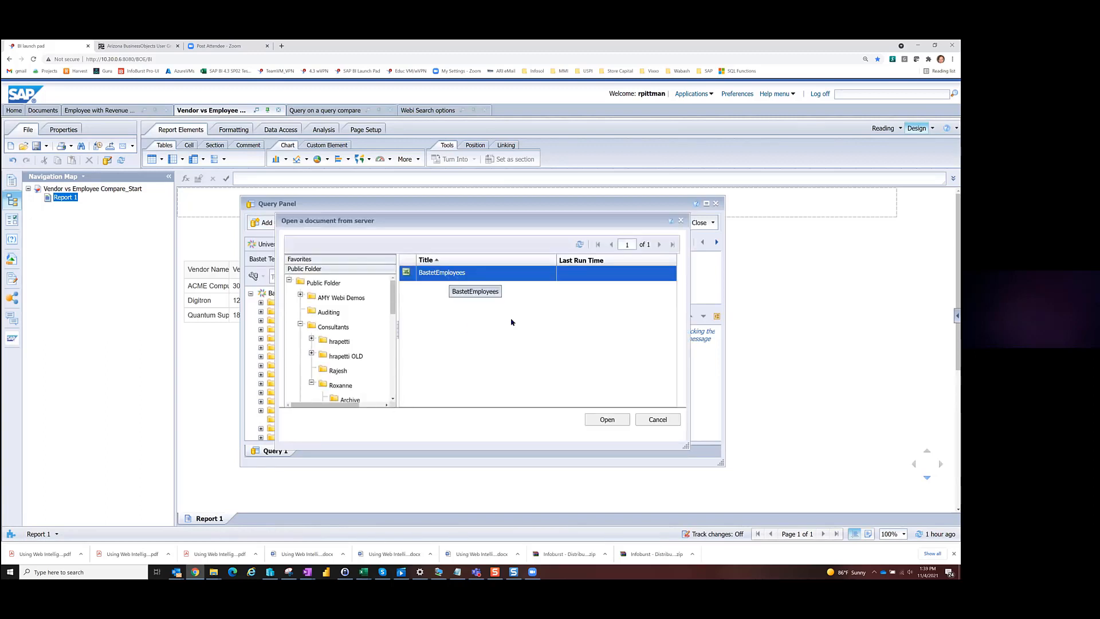
click(607, 419)
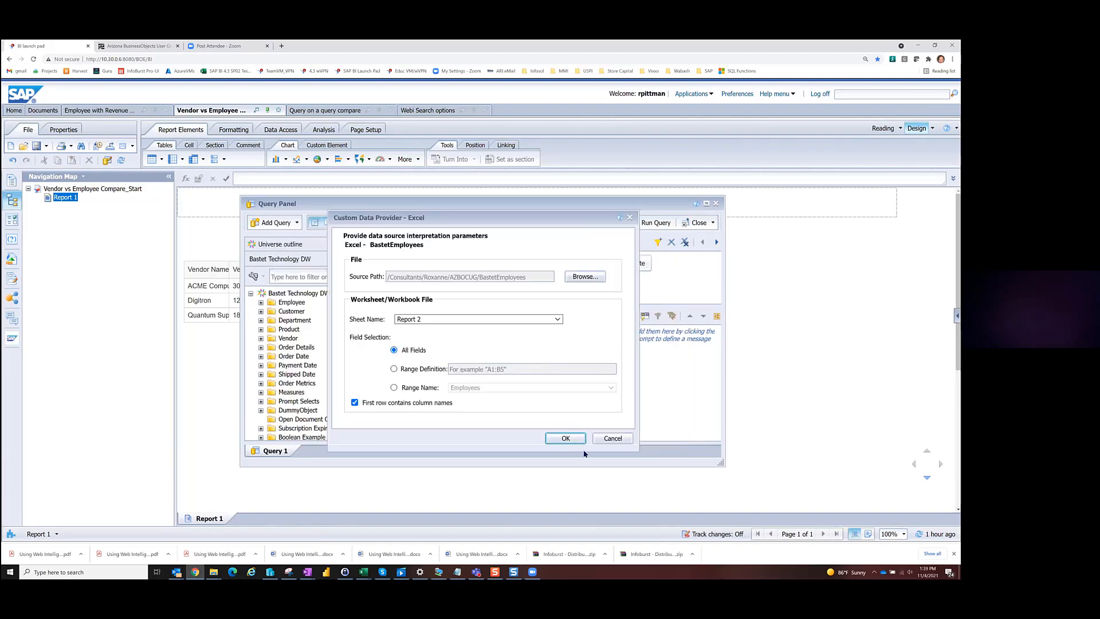
click(568, 438)
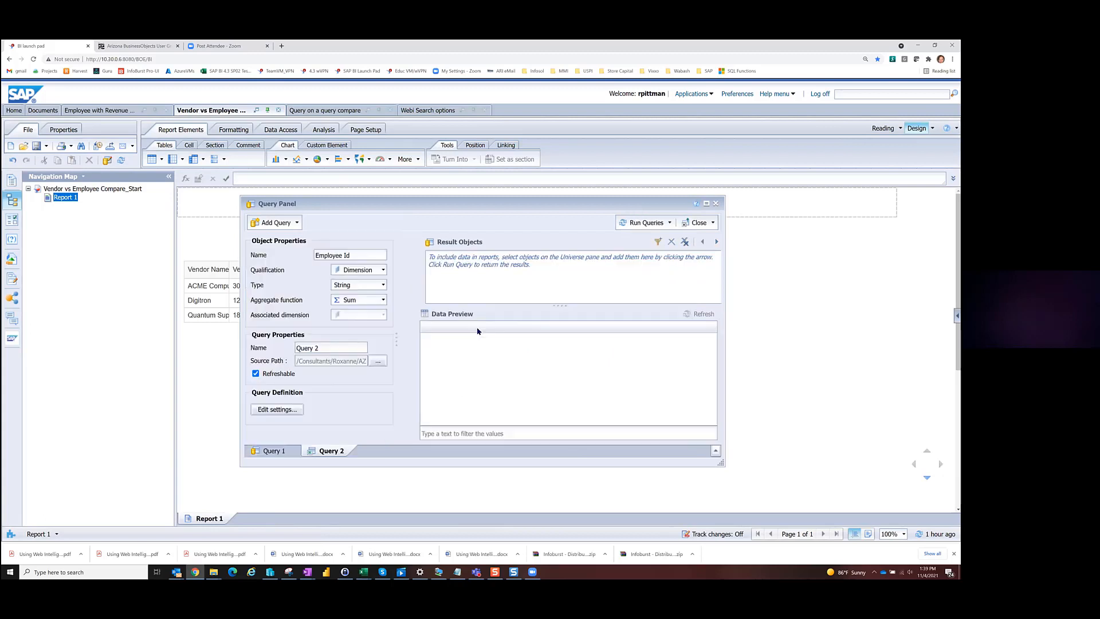
Qualify Query 2's Employee Id as a Dimension and set its aggregate function to None
click(381, 270)
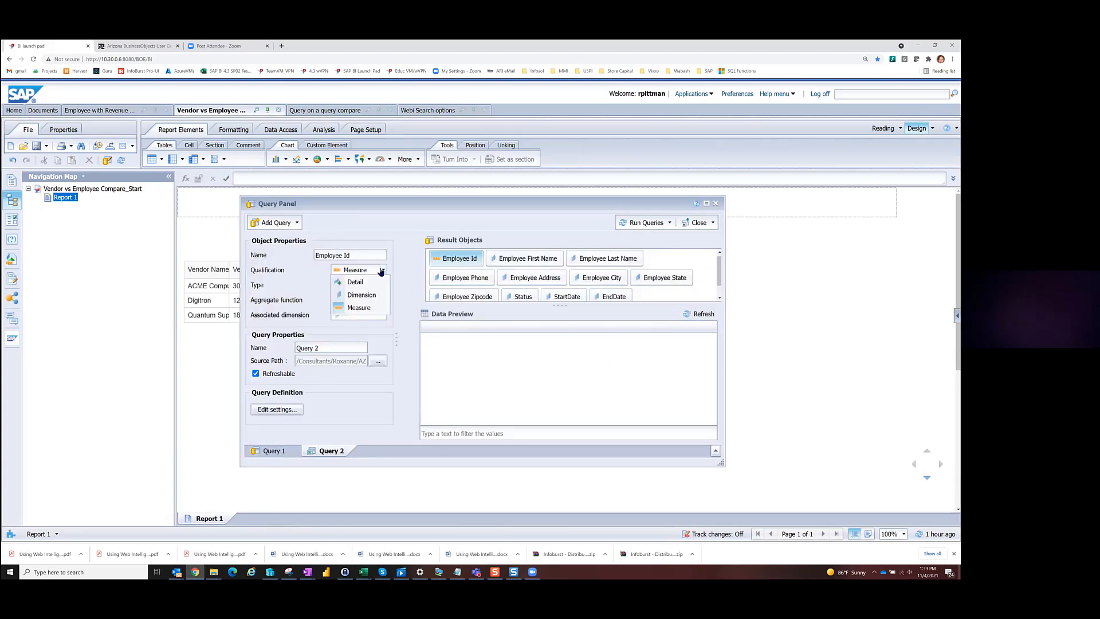
click(362, 295)
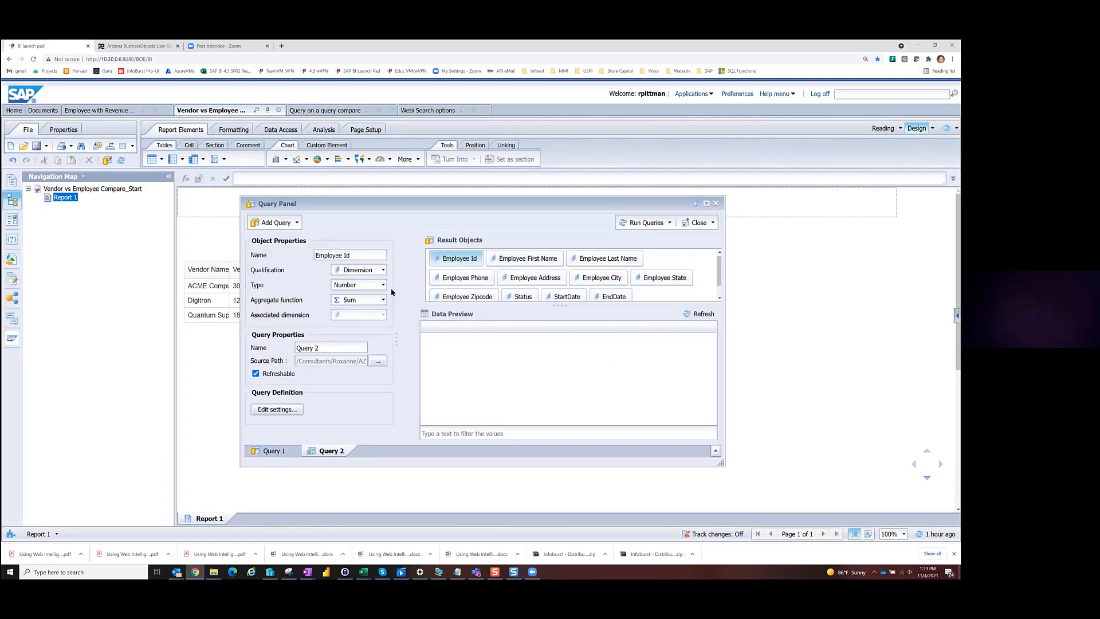
click(382, 300)
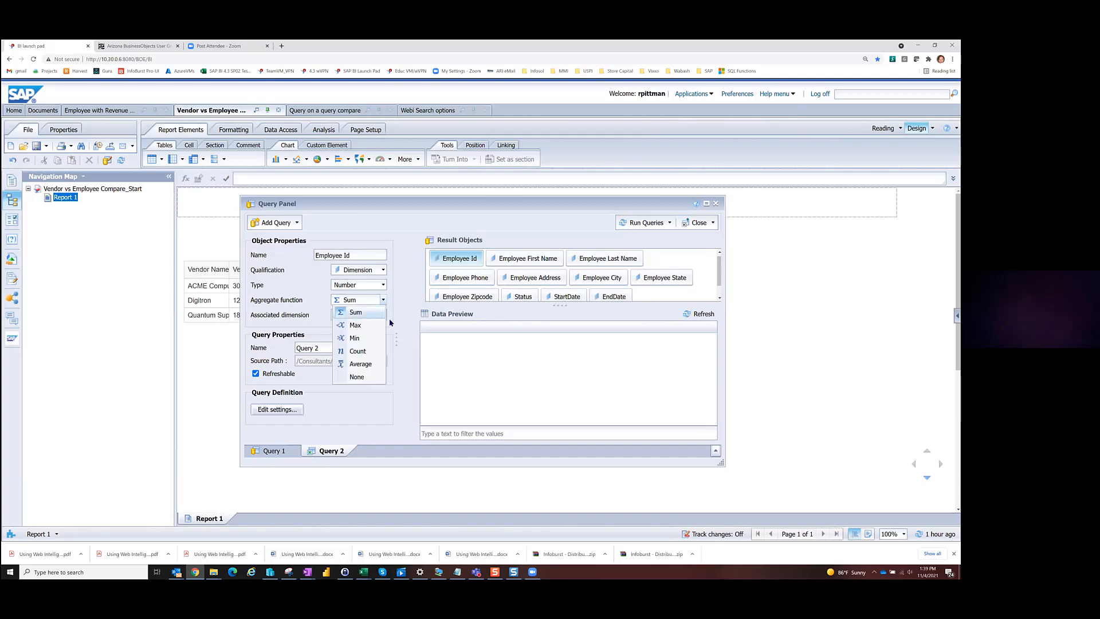
click(369, 377)
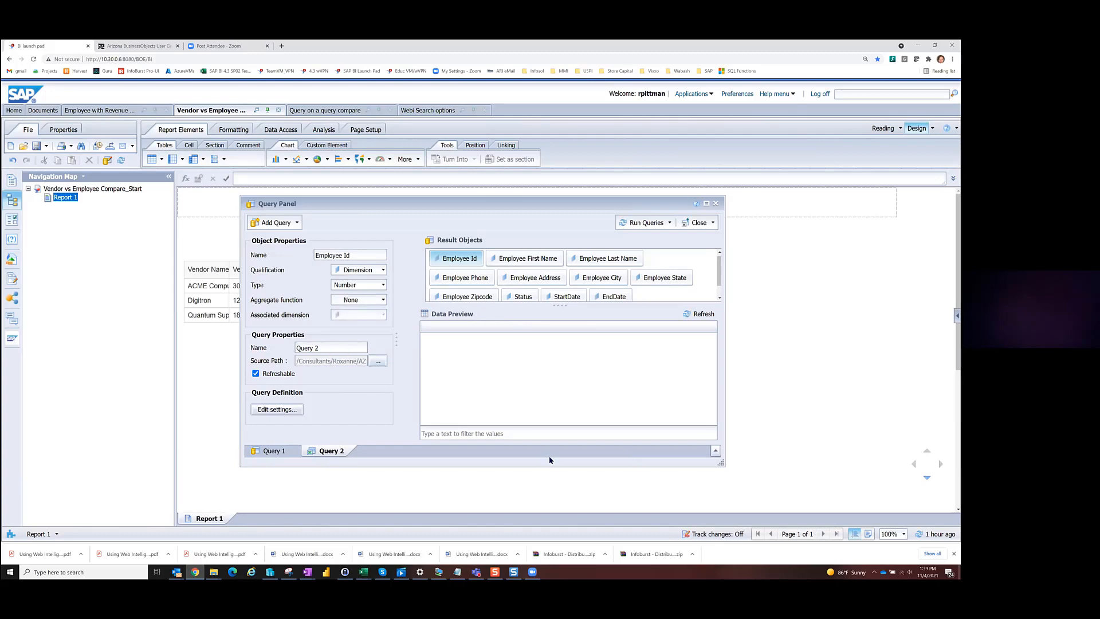
Run the queries and insert the new query's data as a table in the current report
click(644, 223)
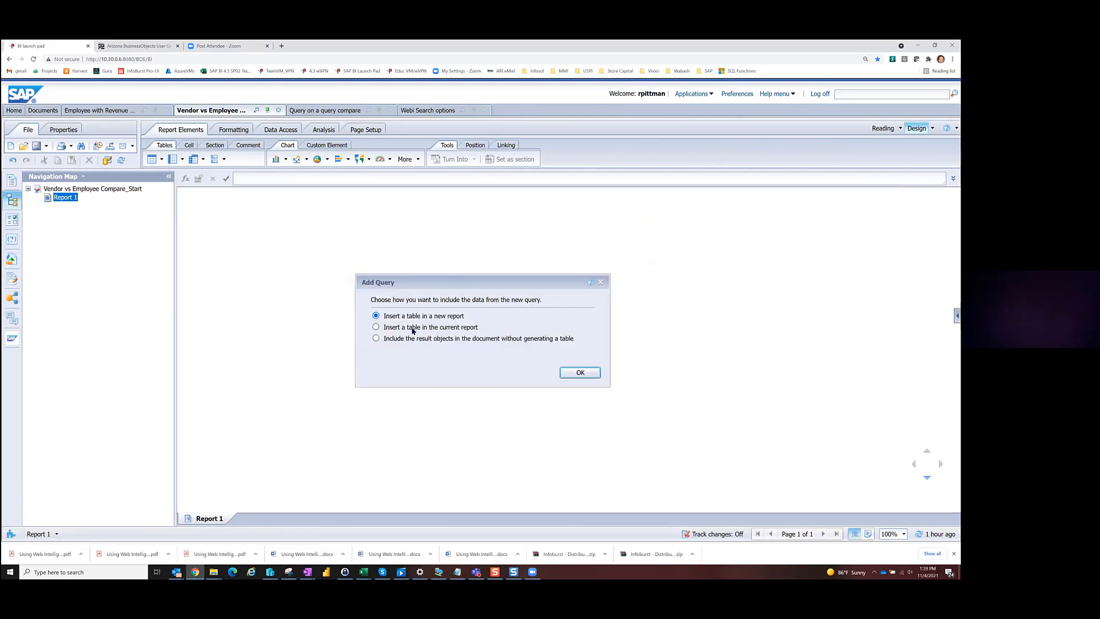
click(414, 327)
click(580, 373)
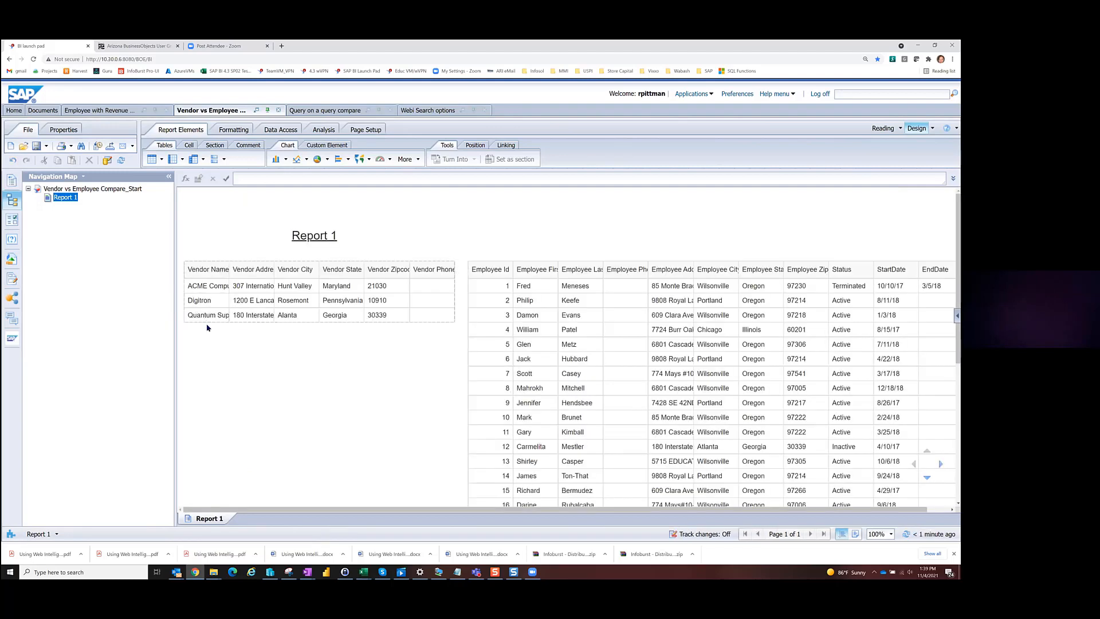
Show the document's available objects and arrange them by query
scroll(634, 418, down, 5)
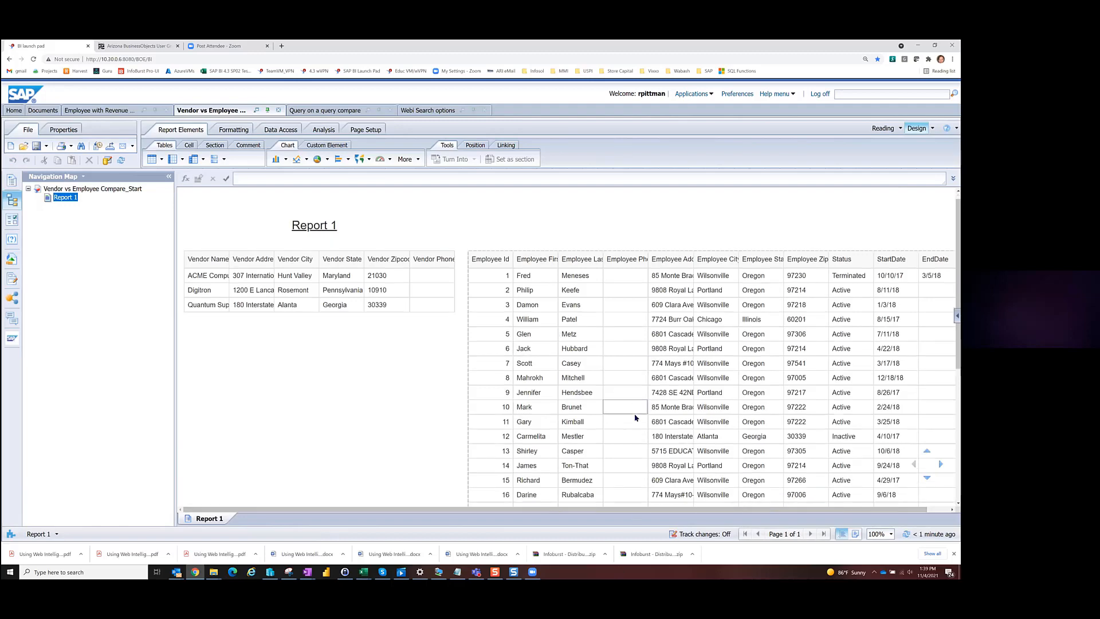
scroll(634, 421, up, 5)
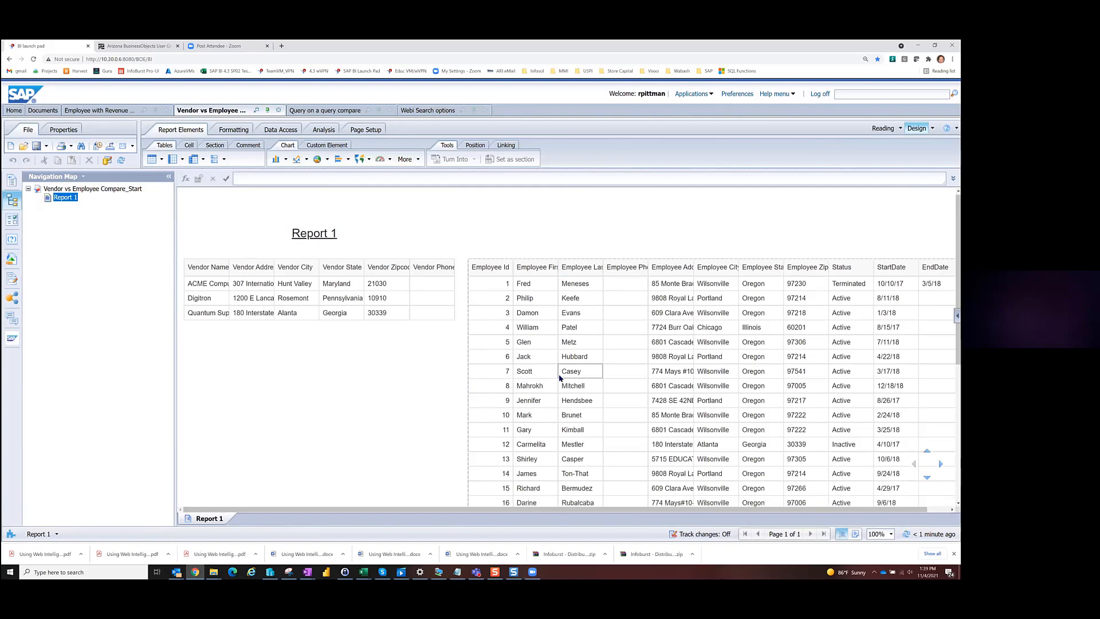
scroll(560, 378, down, 2)
scroll(559, 378, up, 3)
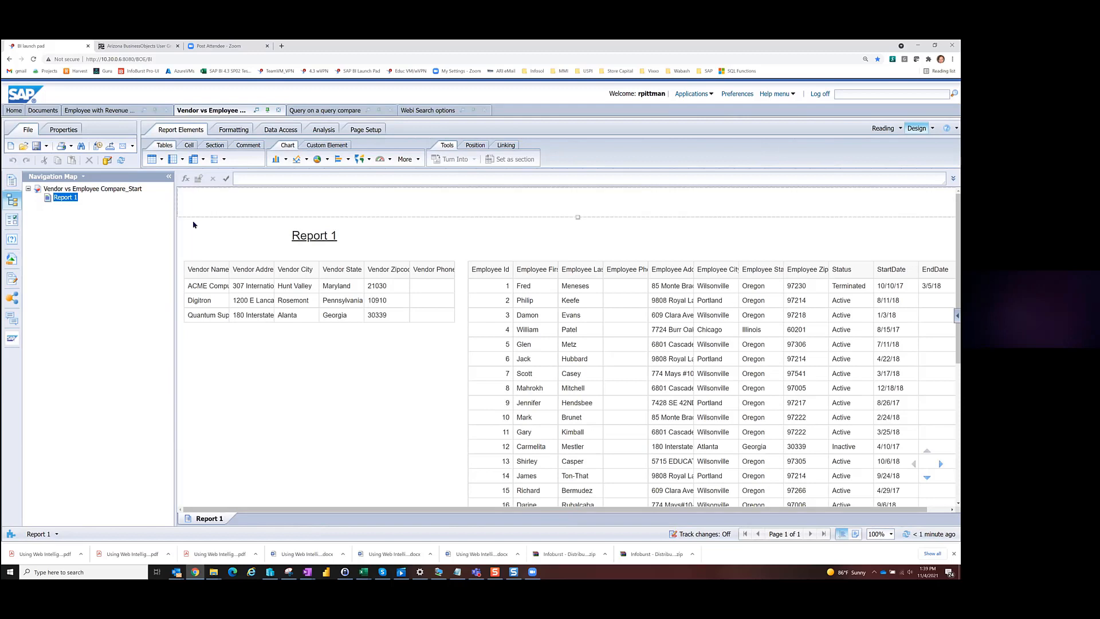
click(11, 259)
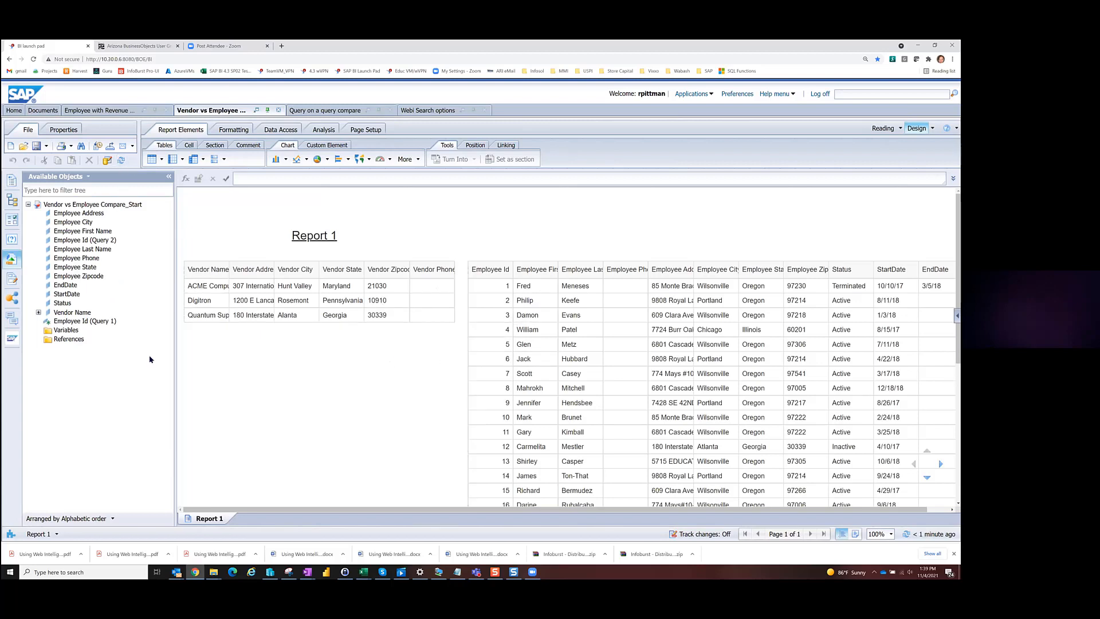
click(81, 519)
click(69, 503)
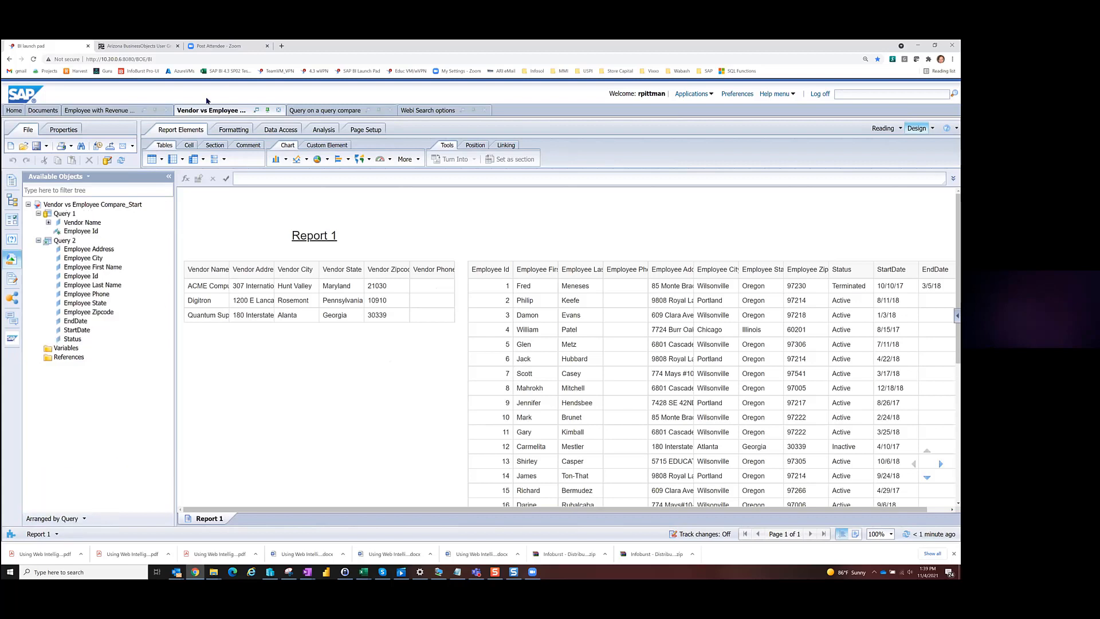
Merge the Employee Id objects of Query 1 and Query 2 into one merged dimension
click(86, 231)
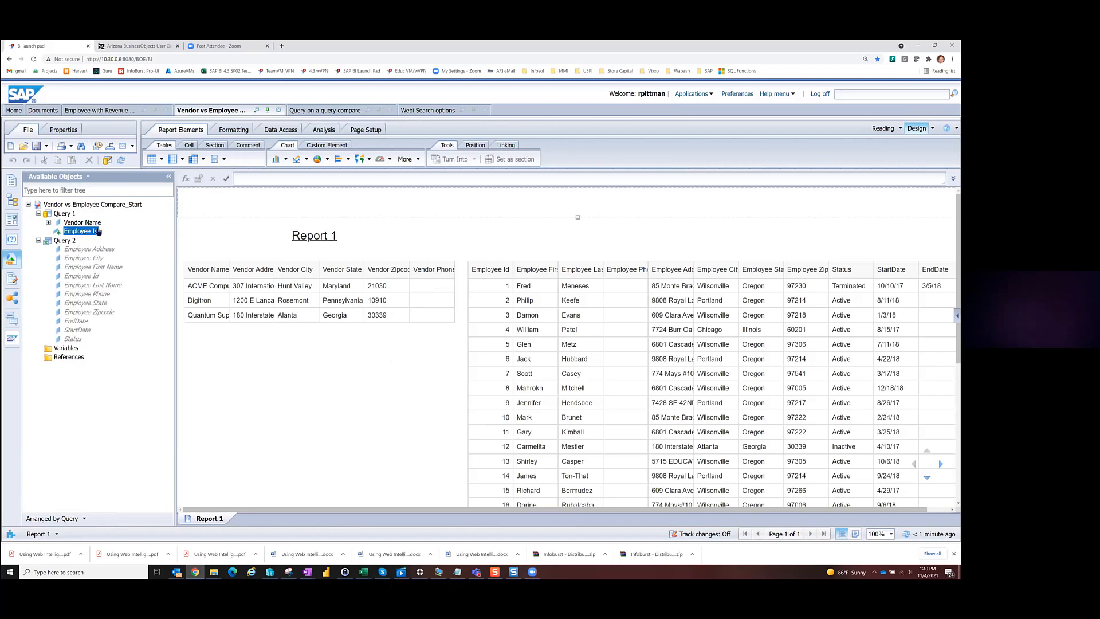
click(89, 276)
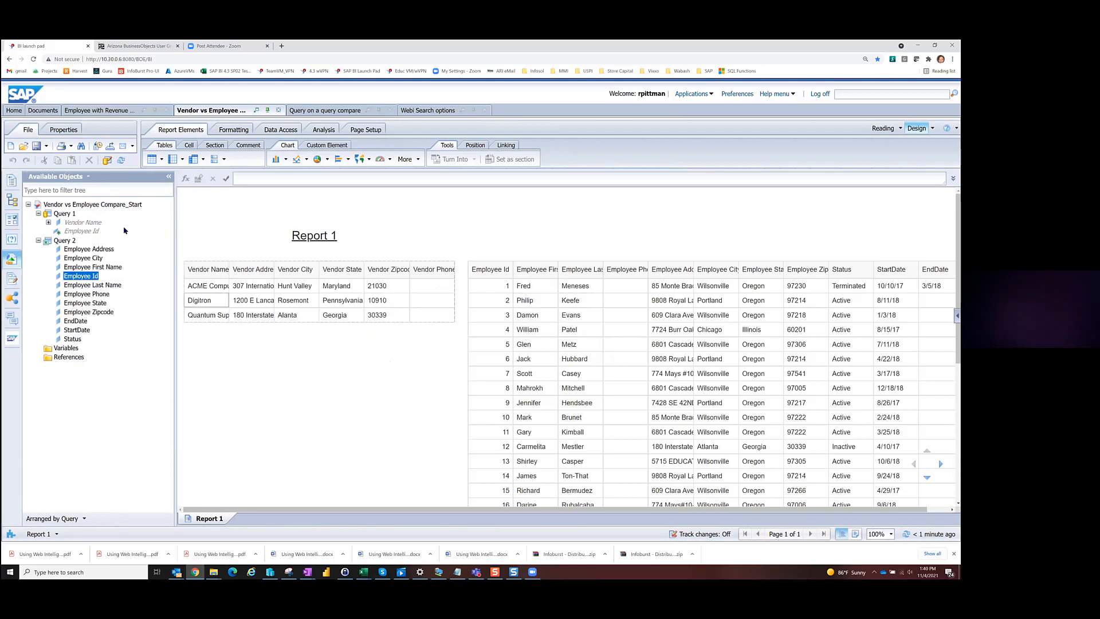
ctrl+click(89, 232)
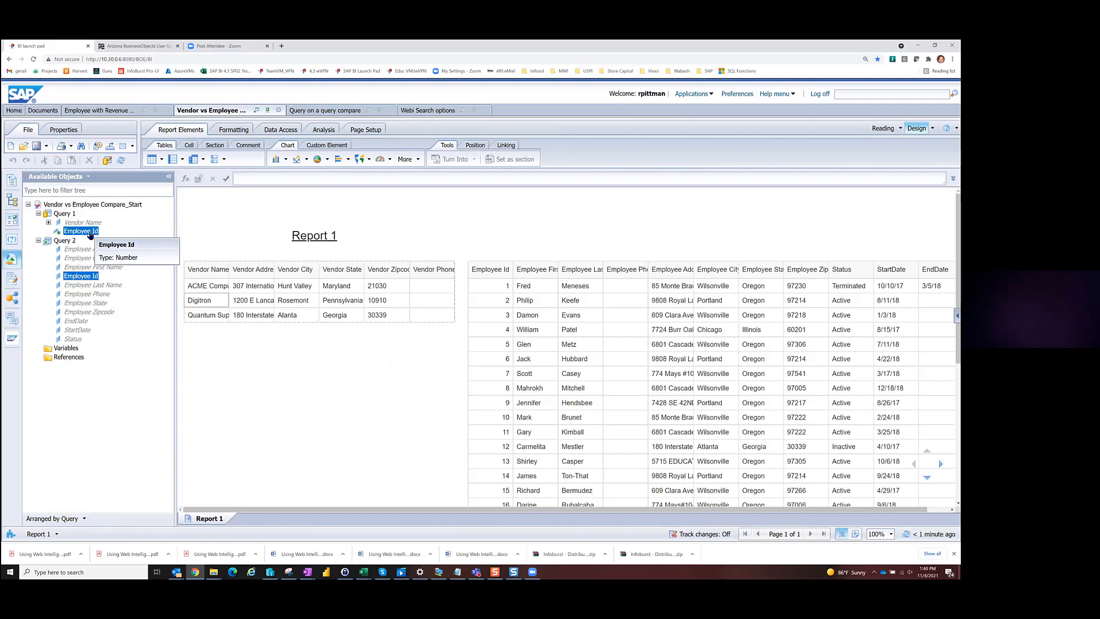
right_click(89, 235)
click(108, 247)
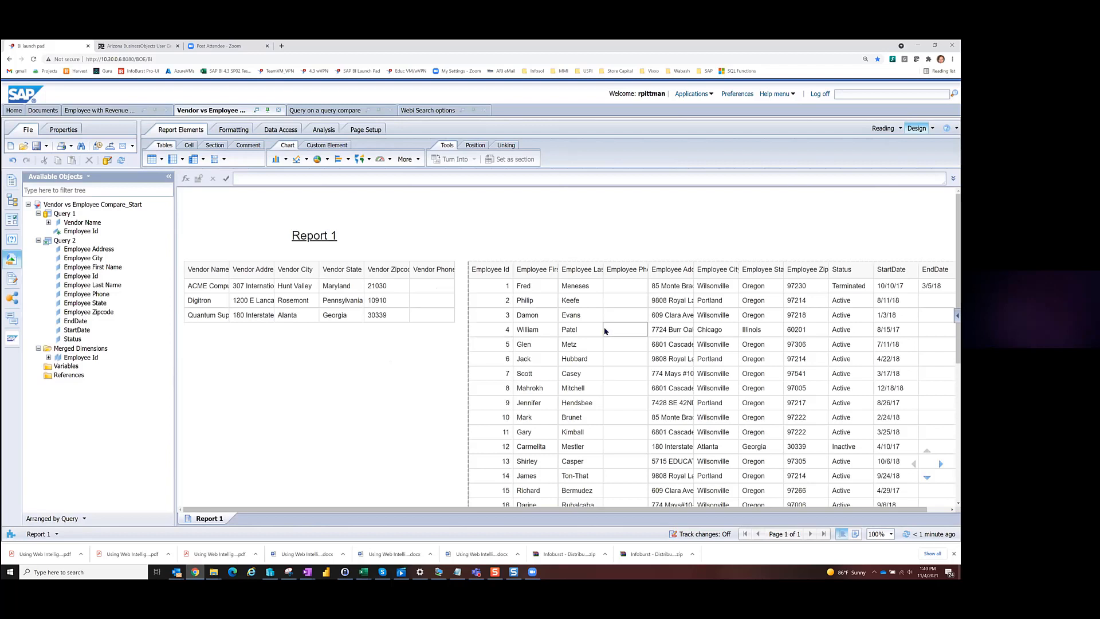
Delete the employee table from Report 1, keeping only the vendor table
click(233, 195)
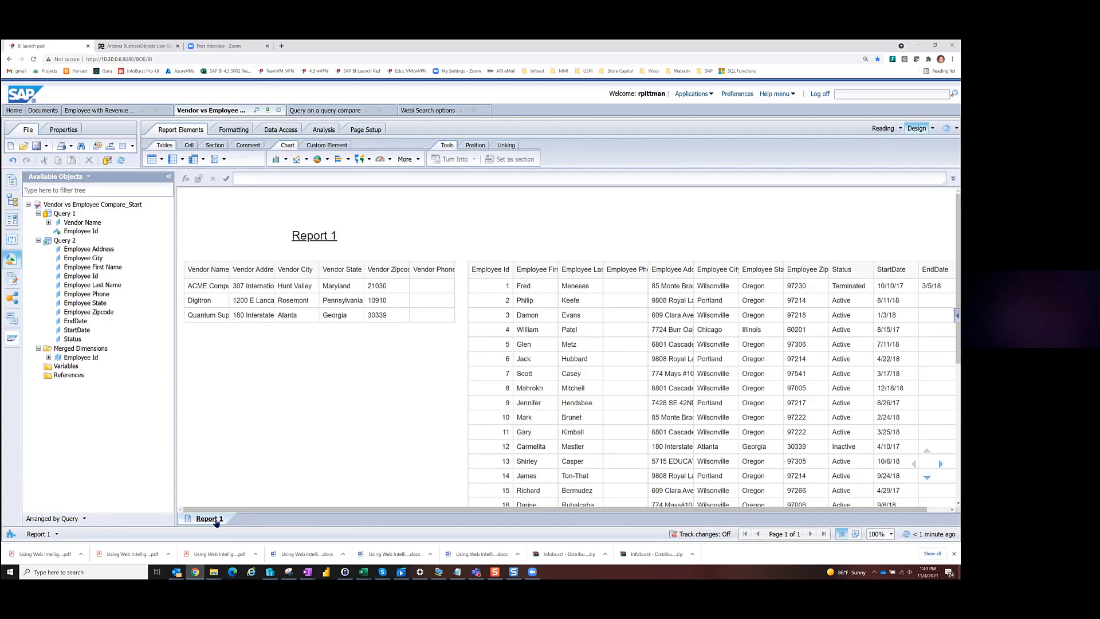
click(580, 260)
right_click(580, 260)
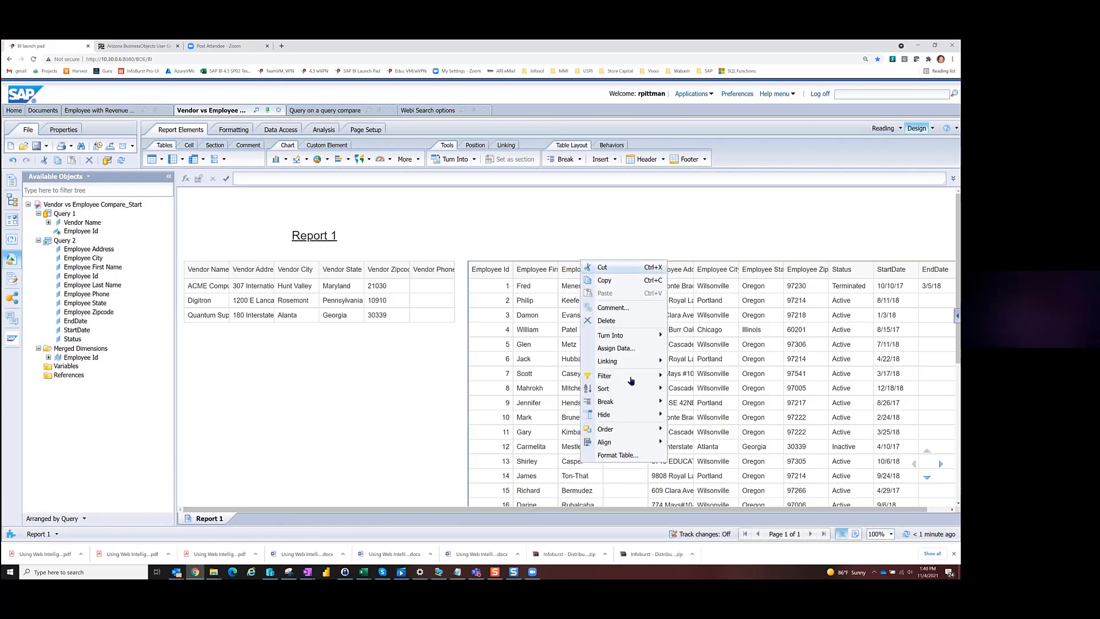
click(608, 321)
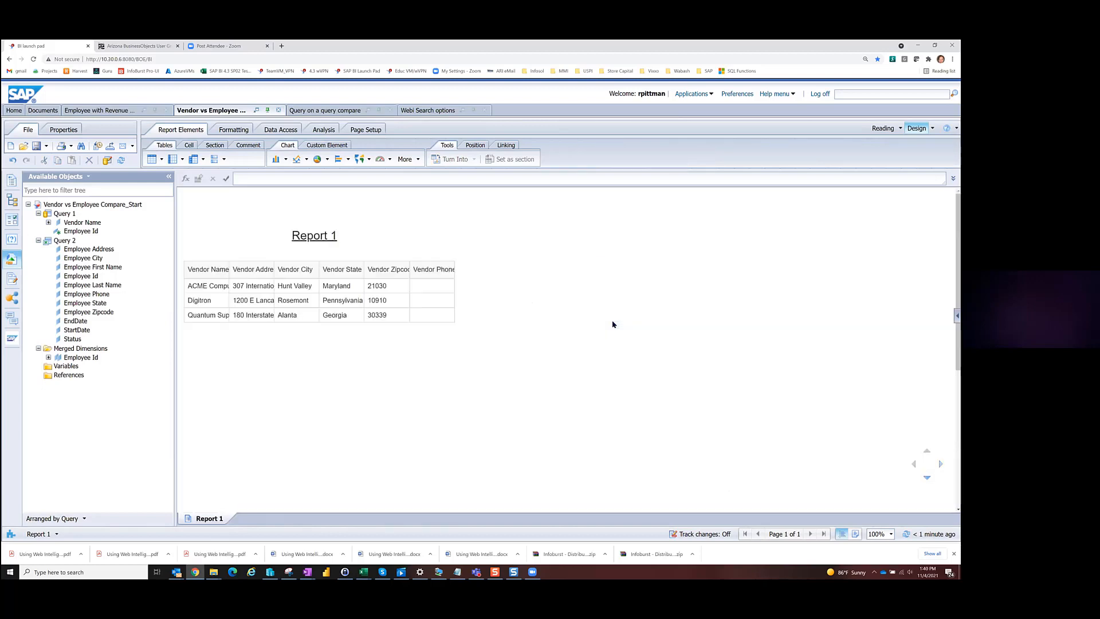
Widen the Vendor Name and Vendor Address columns of the vendor table so their full values fit
click(209, 285)
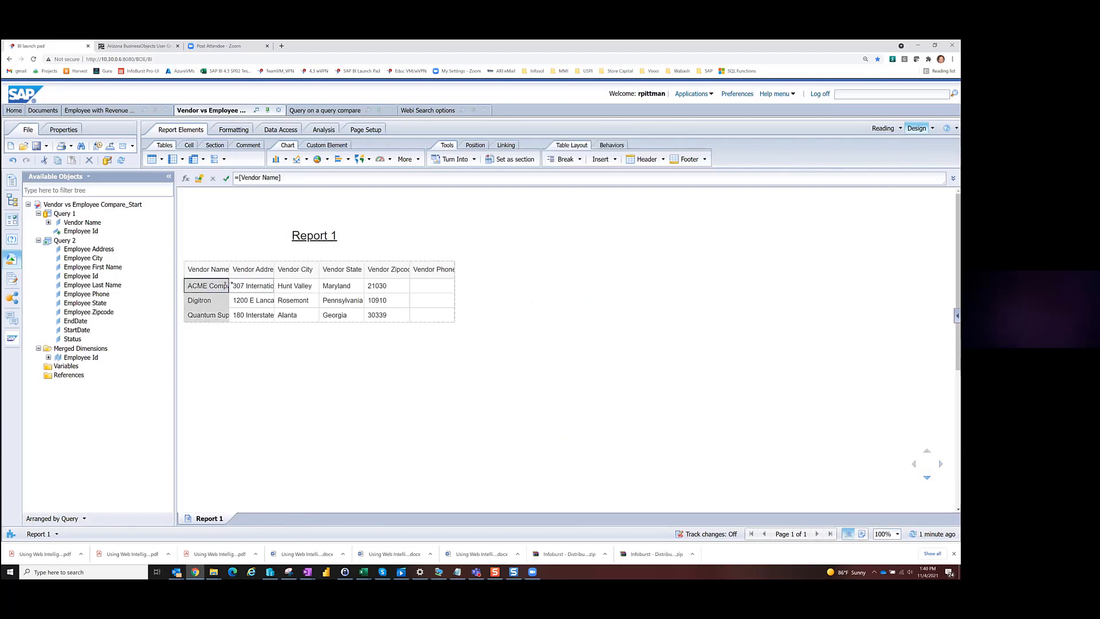
drag(230, 283, 273, 285)
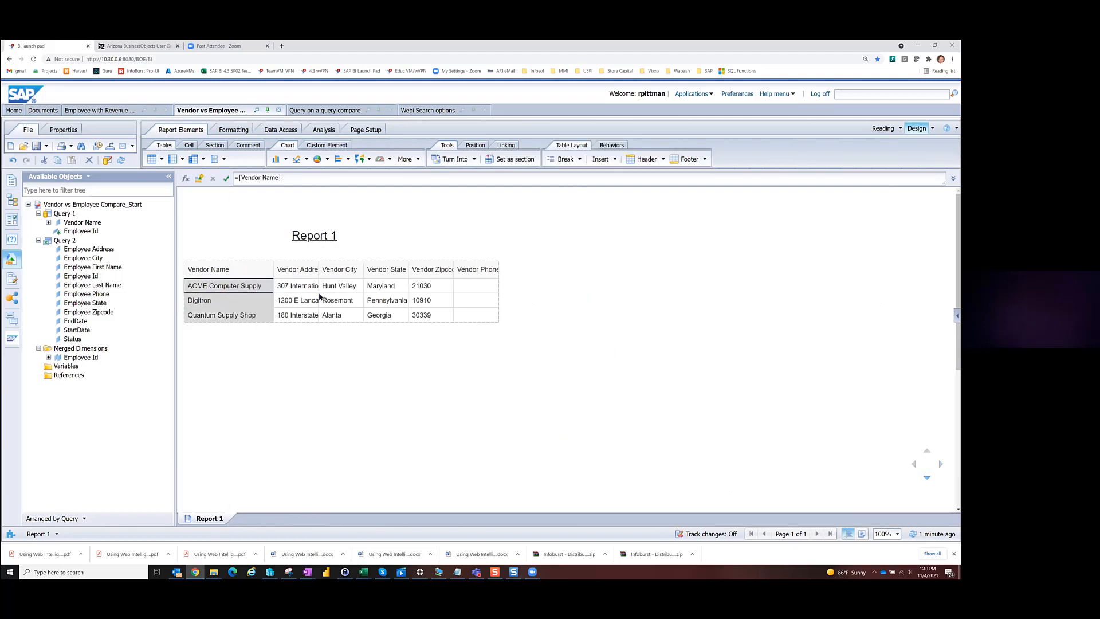
click(308, 284)
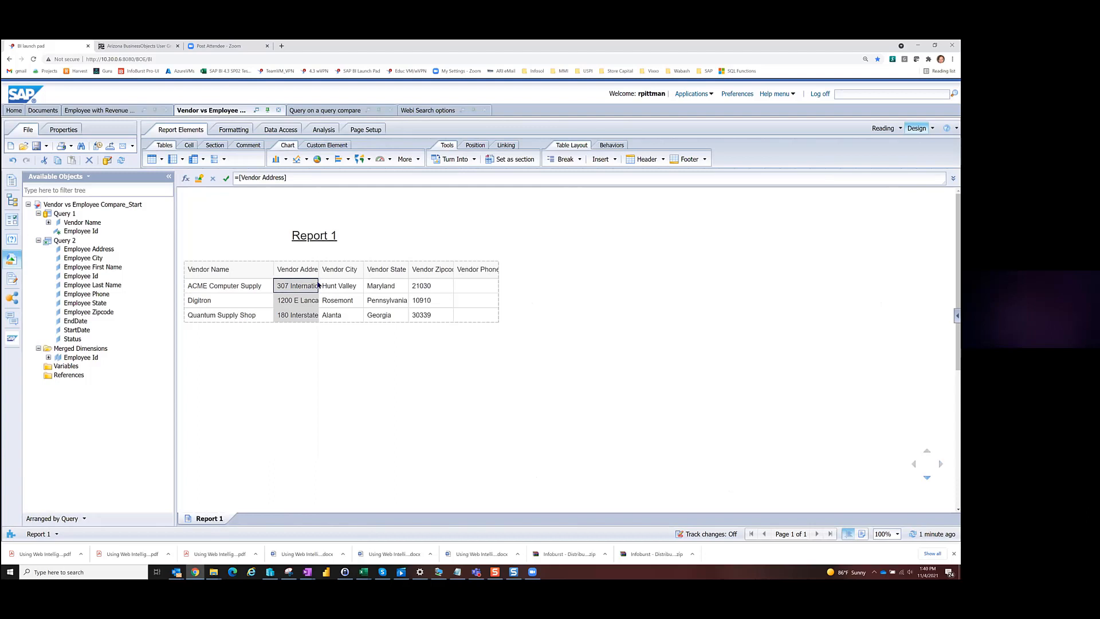
drag(318, 282, 355, 284)
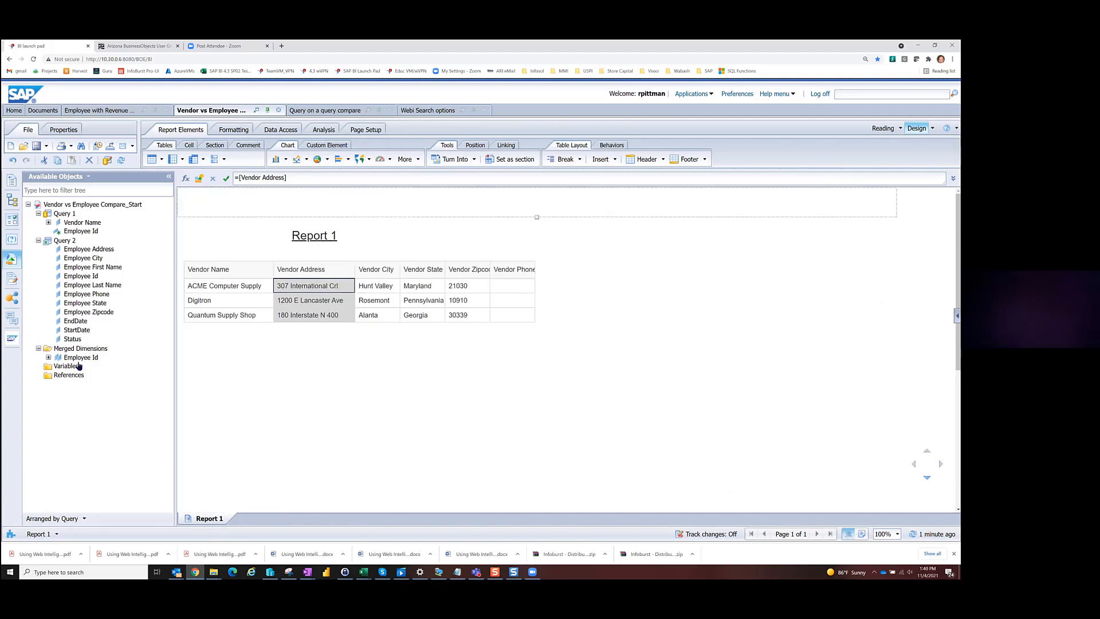
Add the merged Employee Id as a column after Vendor Address and try to place Query 2's Employee Address beside it
click(80, 358)
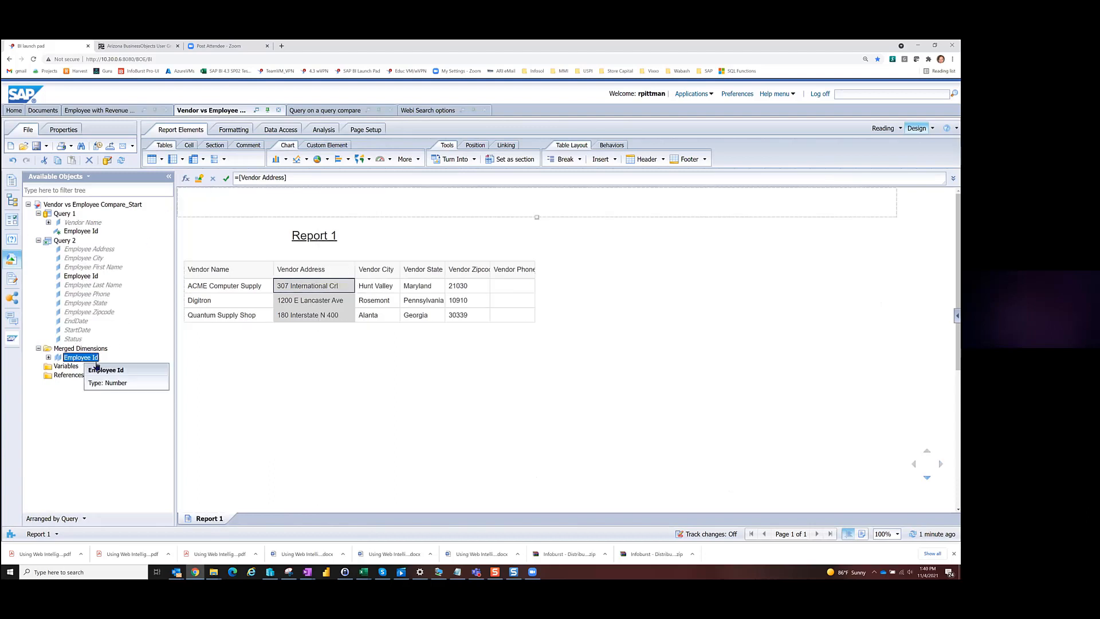
drag(96, 366, 353, 286)
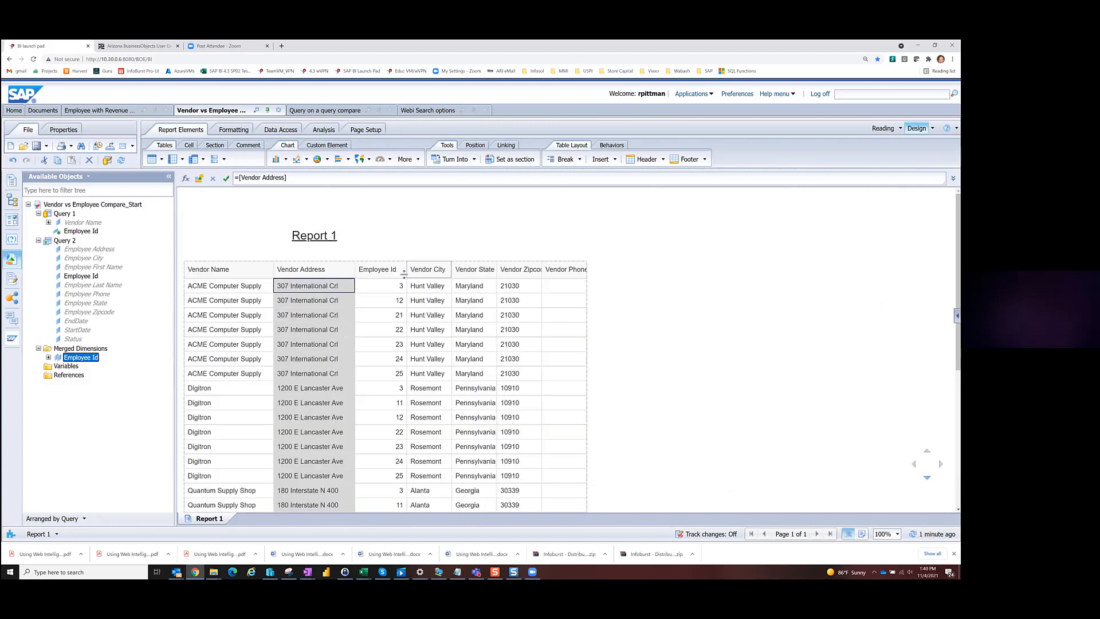
mouse_move(102, 250)
mouse_down()
mouse_move(341, 305)
mouse_move(405, 290)
mouse_up()
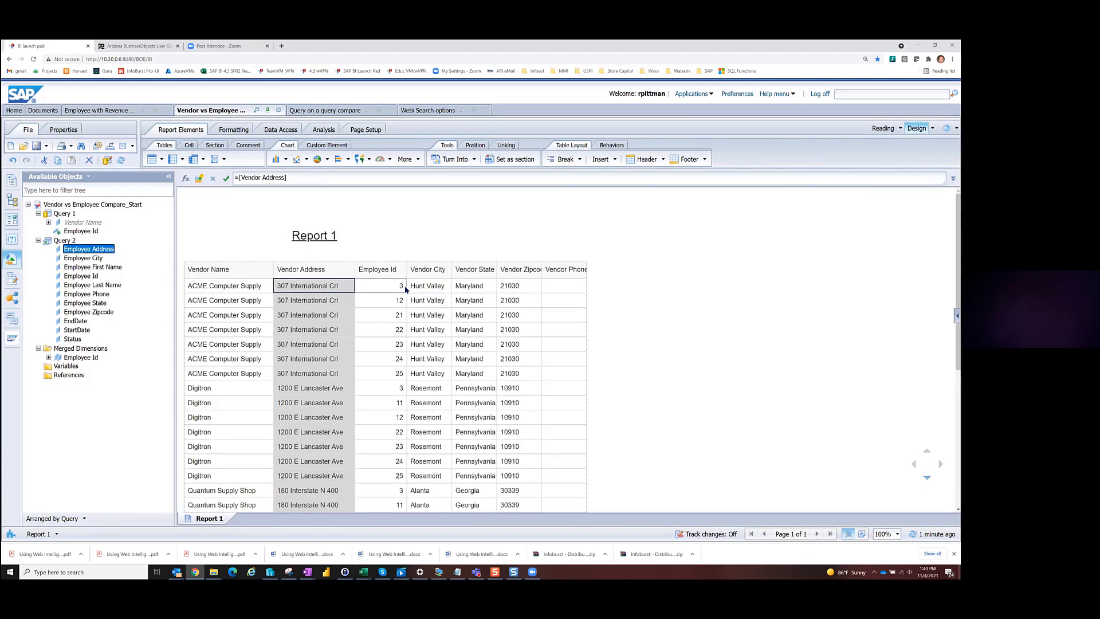
click(48, 222)
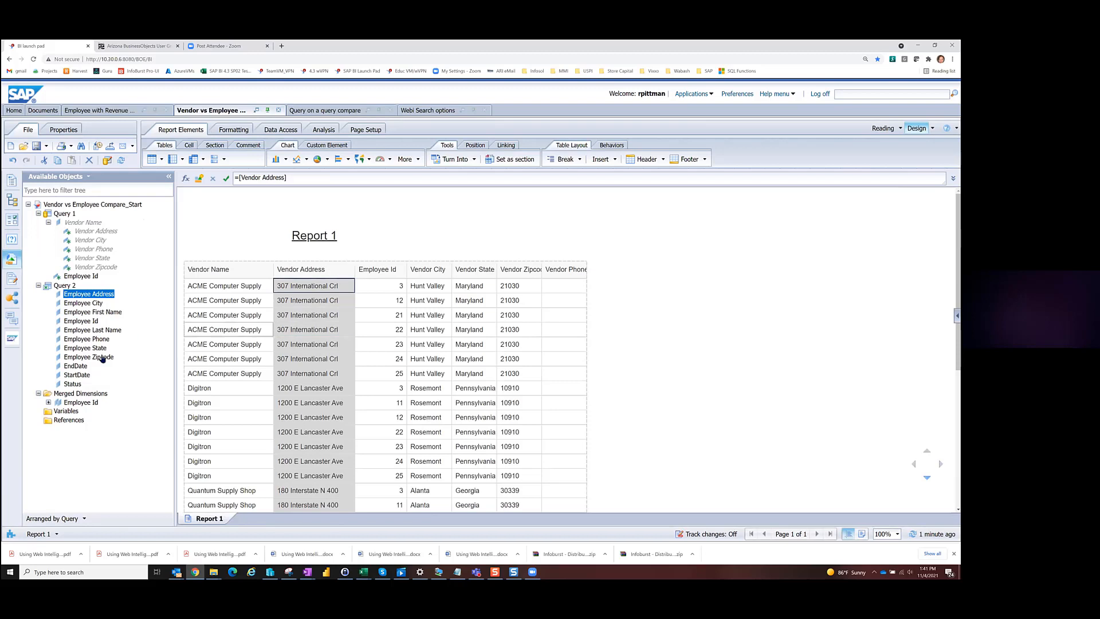
Start a new variable named vEmployee Address and qualify it as a Detail
click(66, 412)
right_click(67, 414)
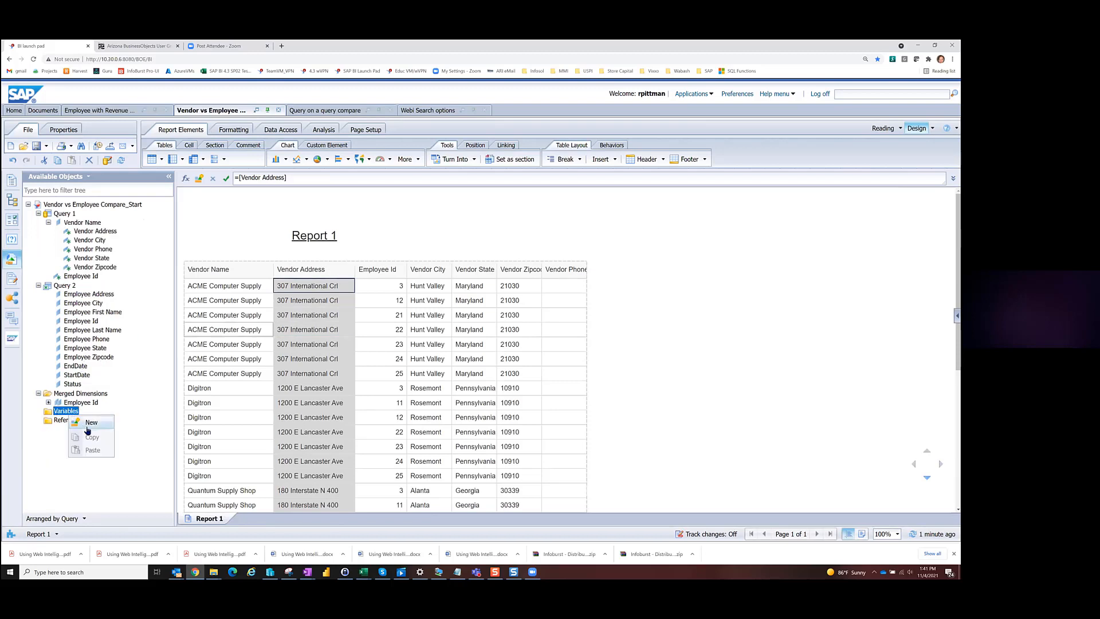
click(91, 422)
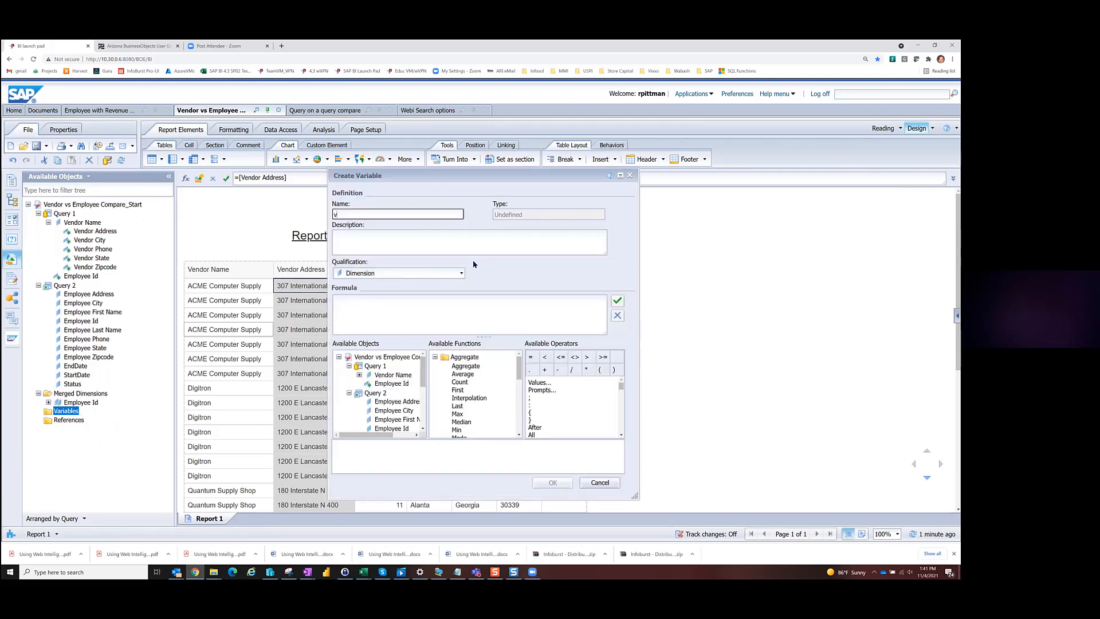
text(vEmployee Address)
click(461, 274)
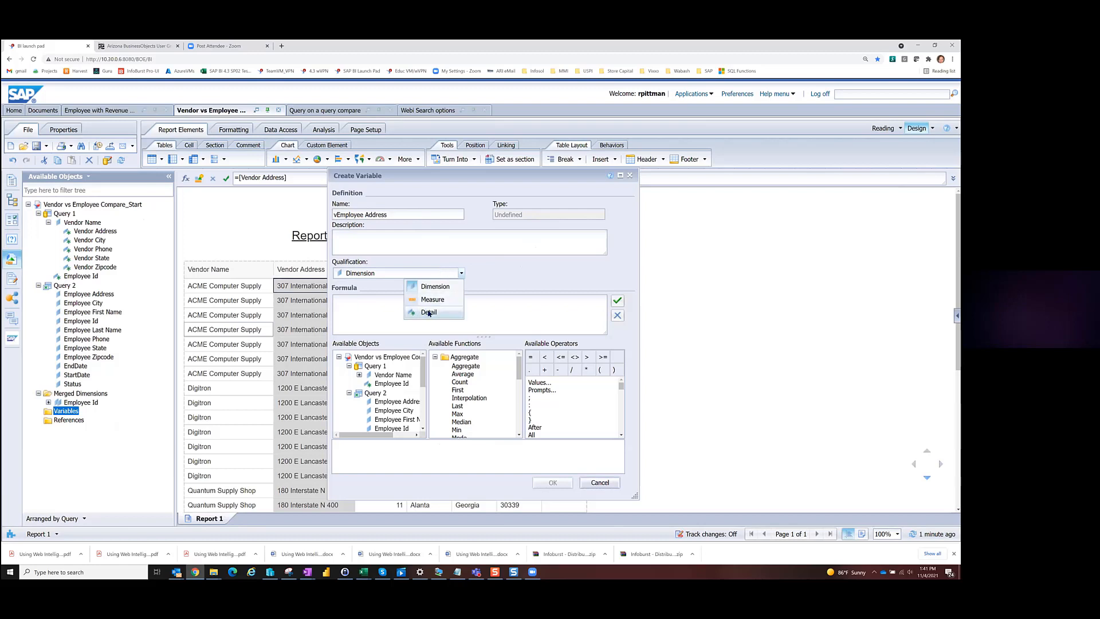
click(428, 313)
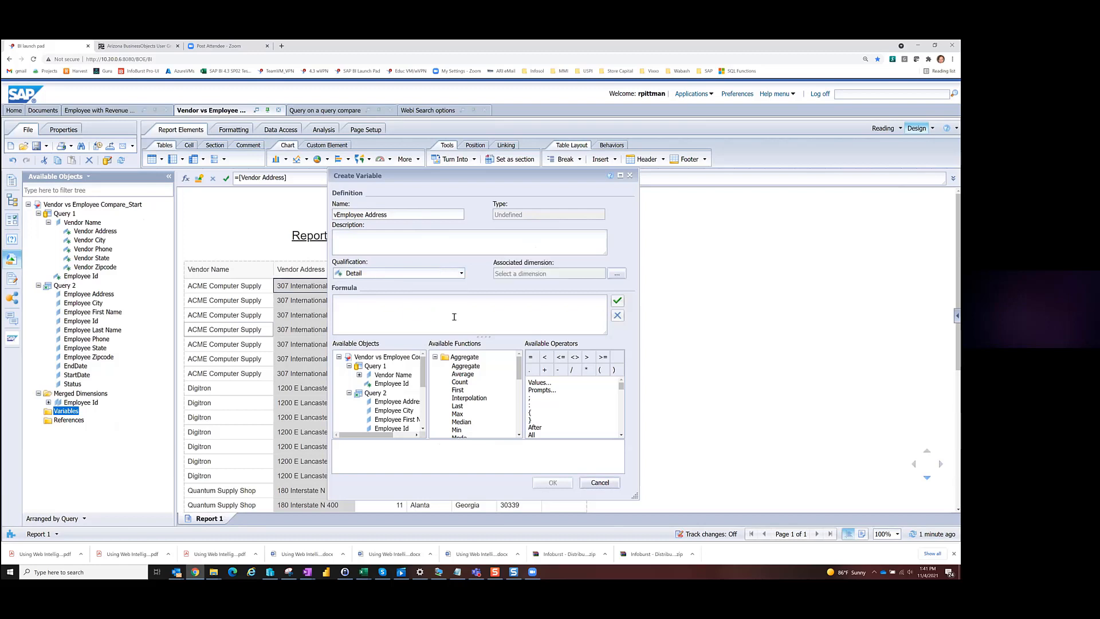
Associate the detail variable with the merged Employee Id dimension and define its formula as =[Employee Address]
click(617, 273)
scroll(498, 378, down, 3)
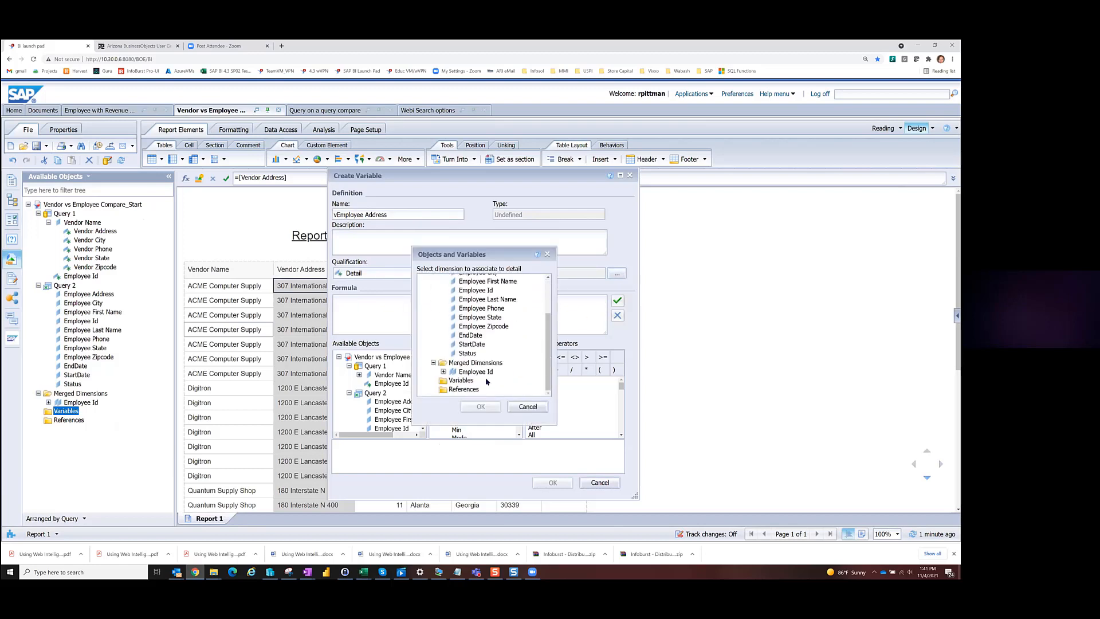
click(488, 372)
click(480, 406)
click(428, 311)
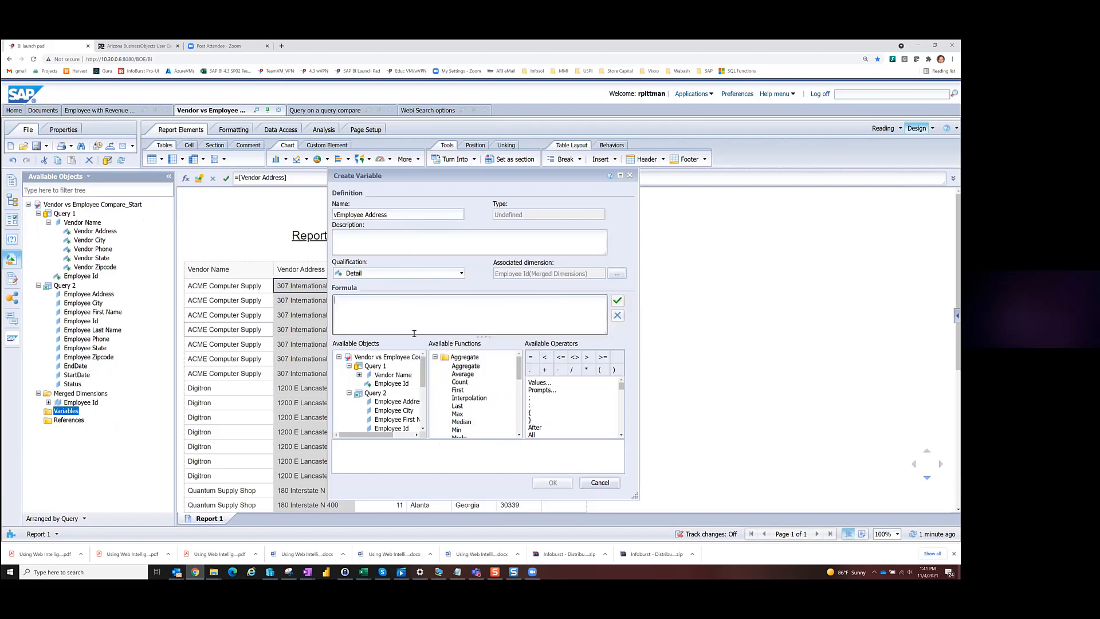
double_click(395, 401)
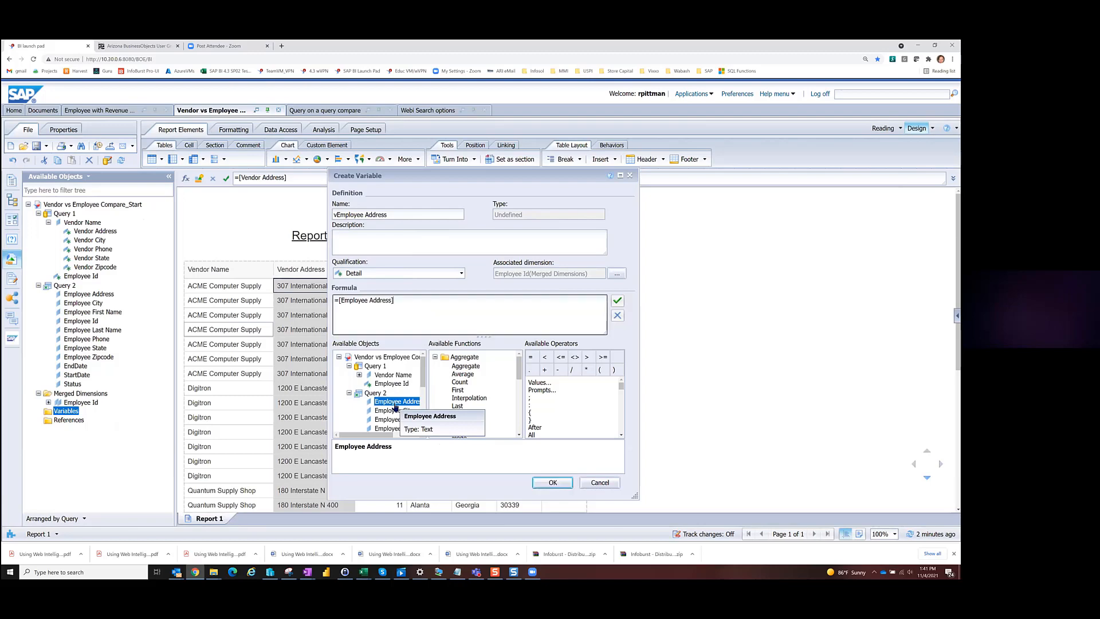
click(553, 482)
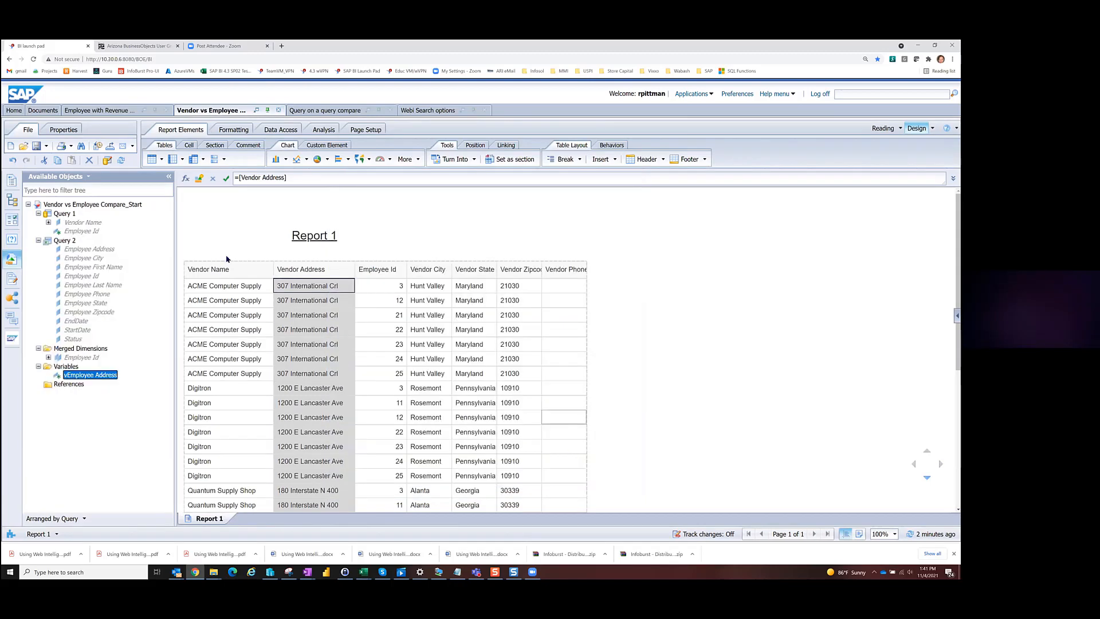
Add the vEmployee Address variable to the table as a column after Employee Id and look through the rows
mouse_move(85, 380)
drag(85, 380, 403, 286)
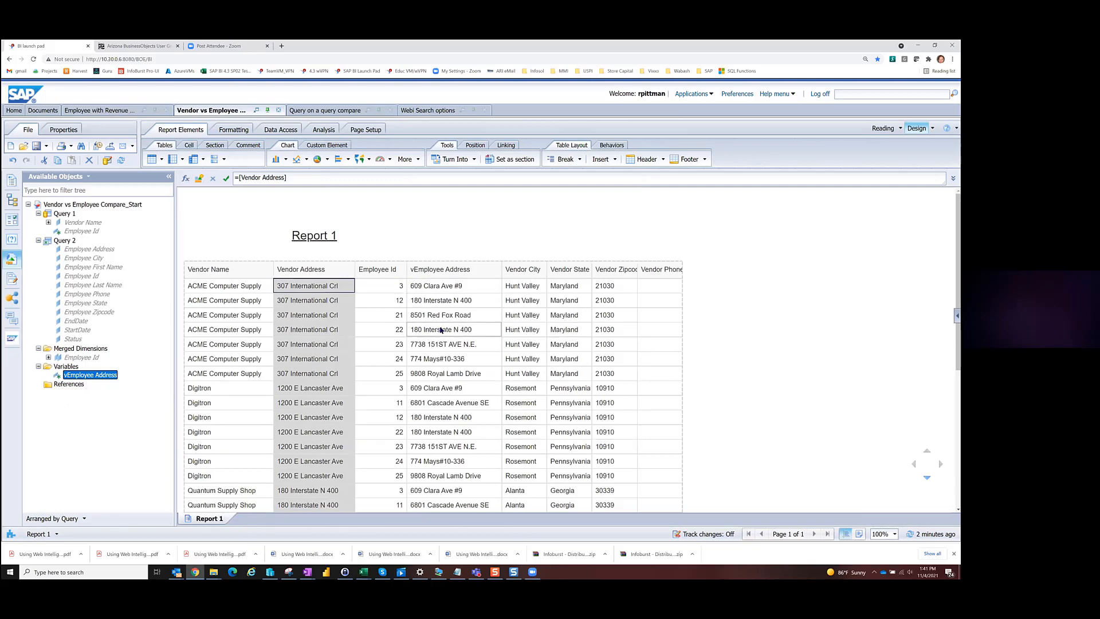
scroll(441, 322, down, 5)
scroll(448, 323, up, 5)
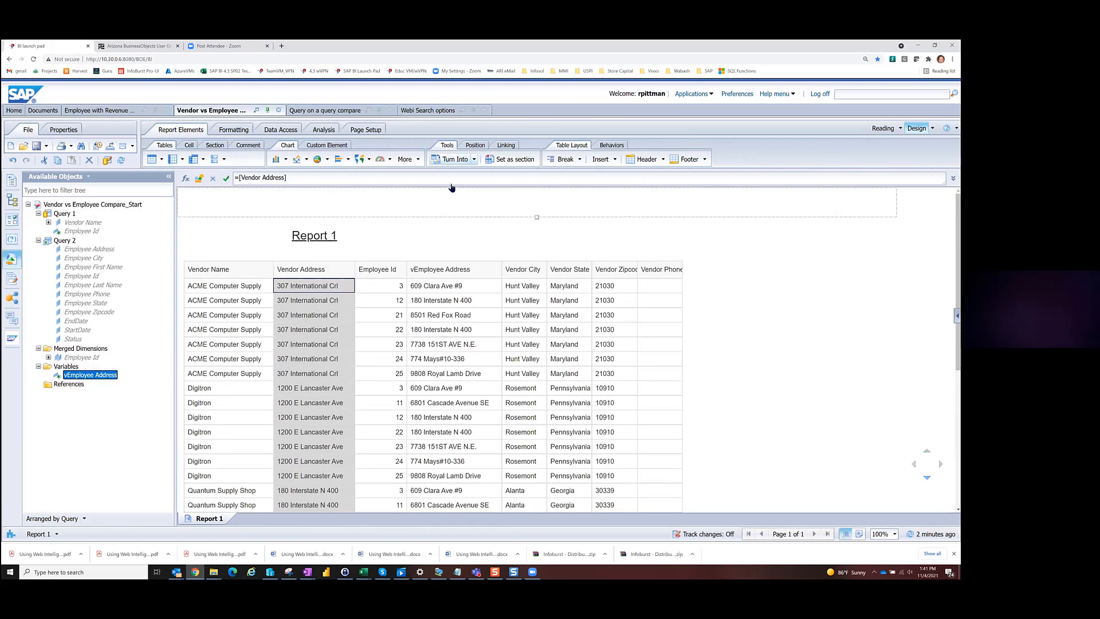
Insert an empty column directly after the vEmployee Address column
click(460, 347)
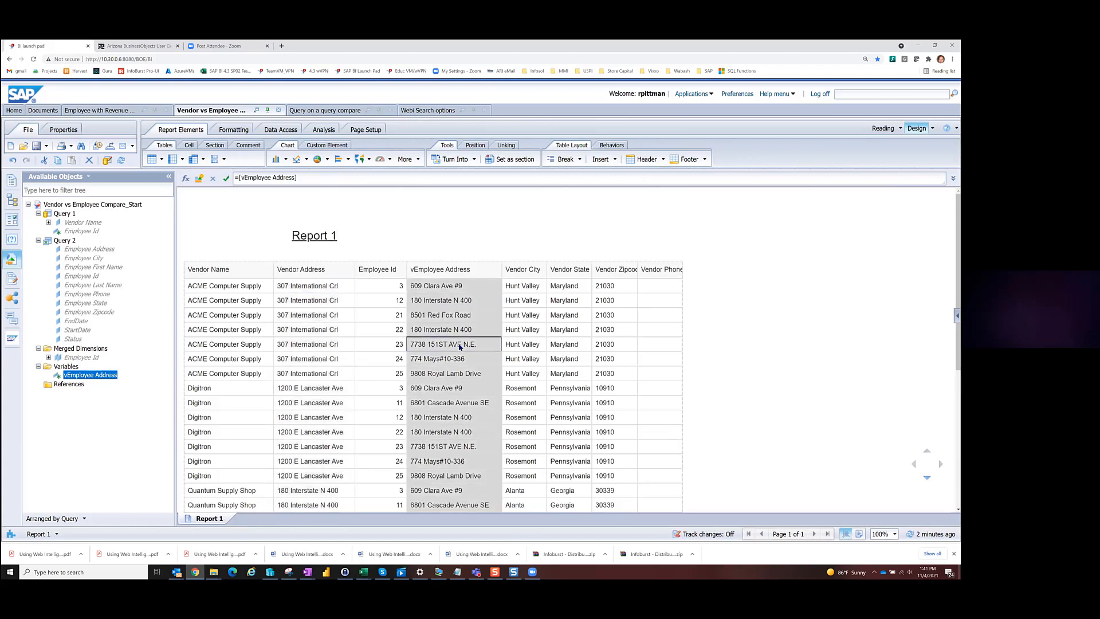
right_click(460, 346)
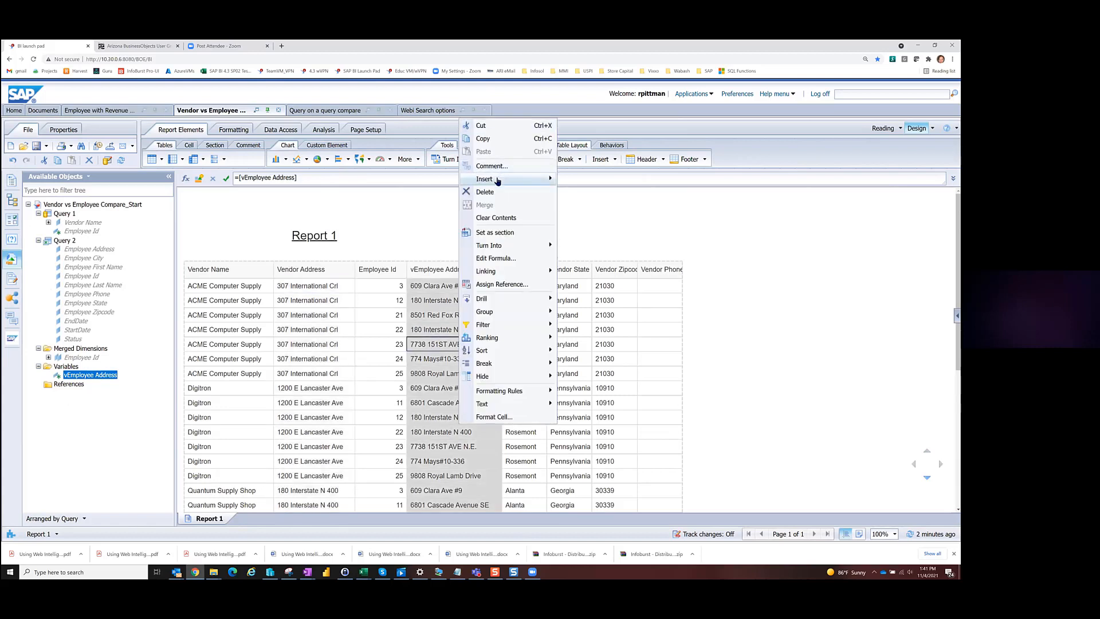
mouse_move(503, 181)
click(582, 218)
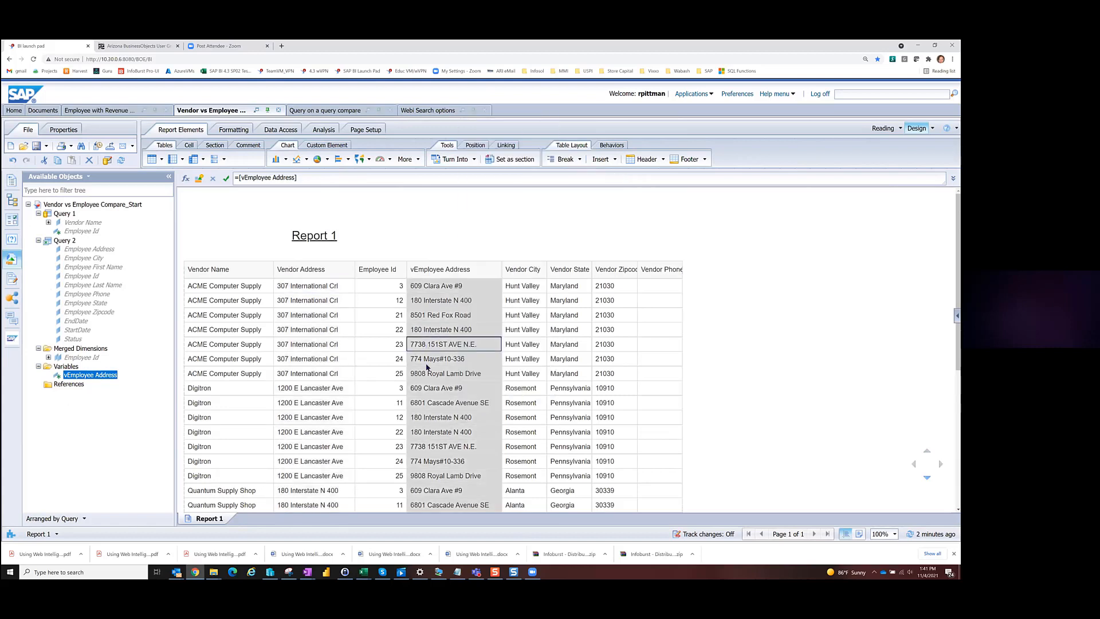
Begin the empty column's formula in the Formula Editor with =If [vEmployee Address] =
click(519, 350)
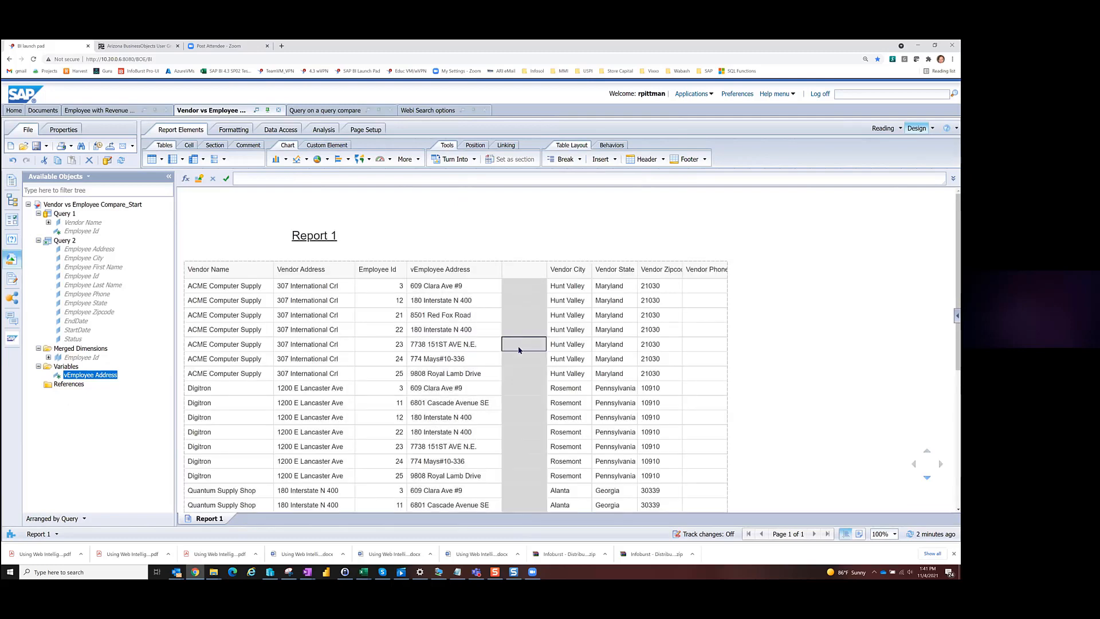
click(327, 178)
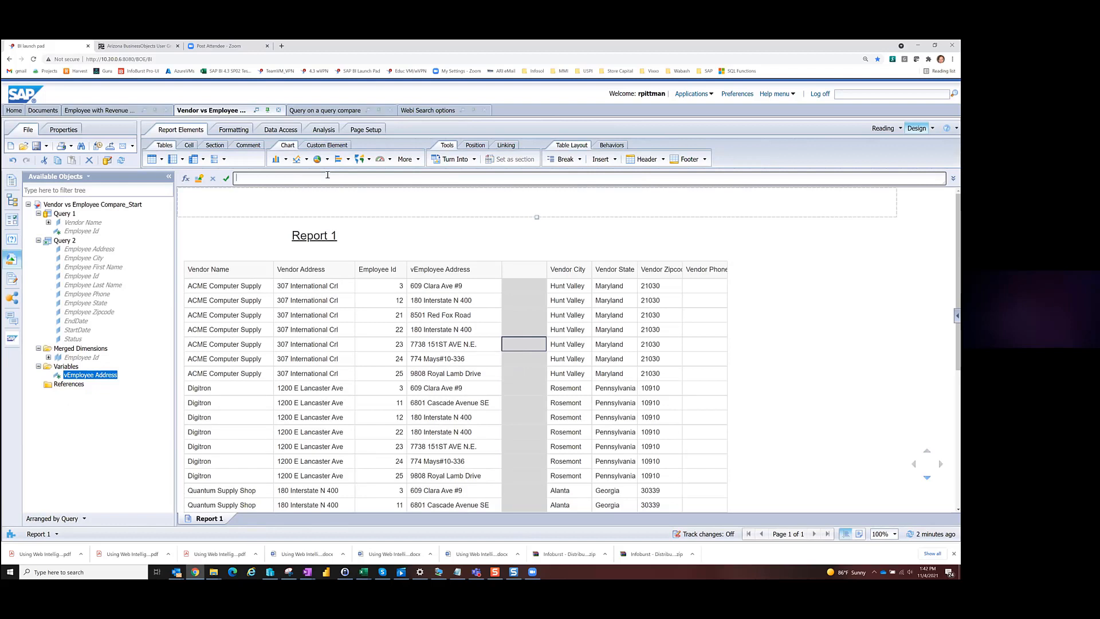
text(=If vemp)
click(185, 178)
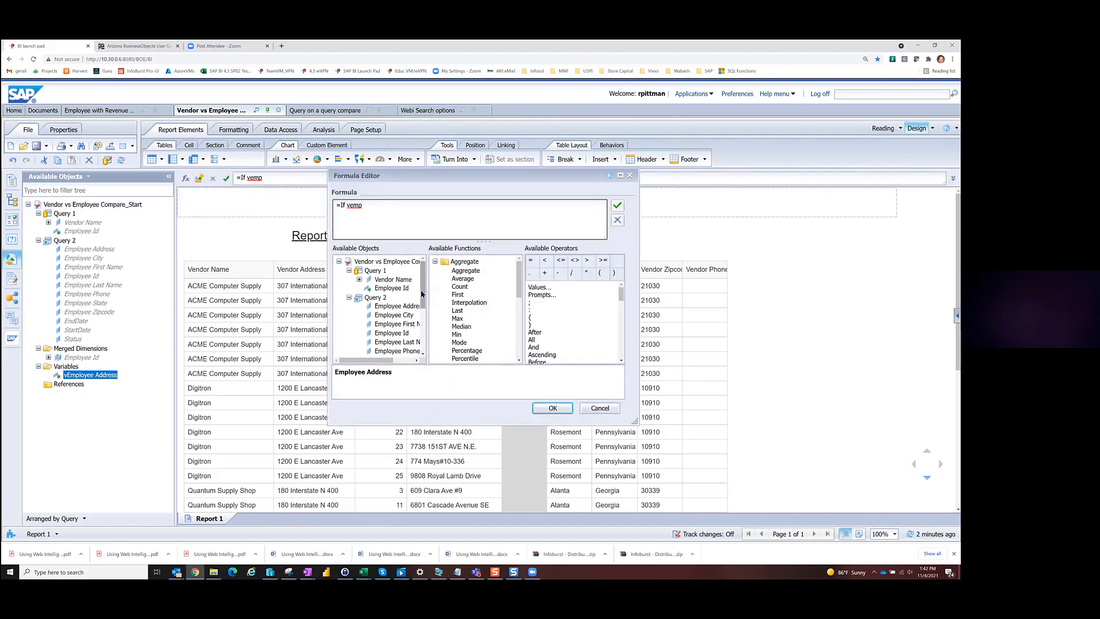
drag(422, 294, 422, 337)
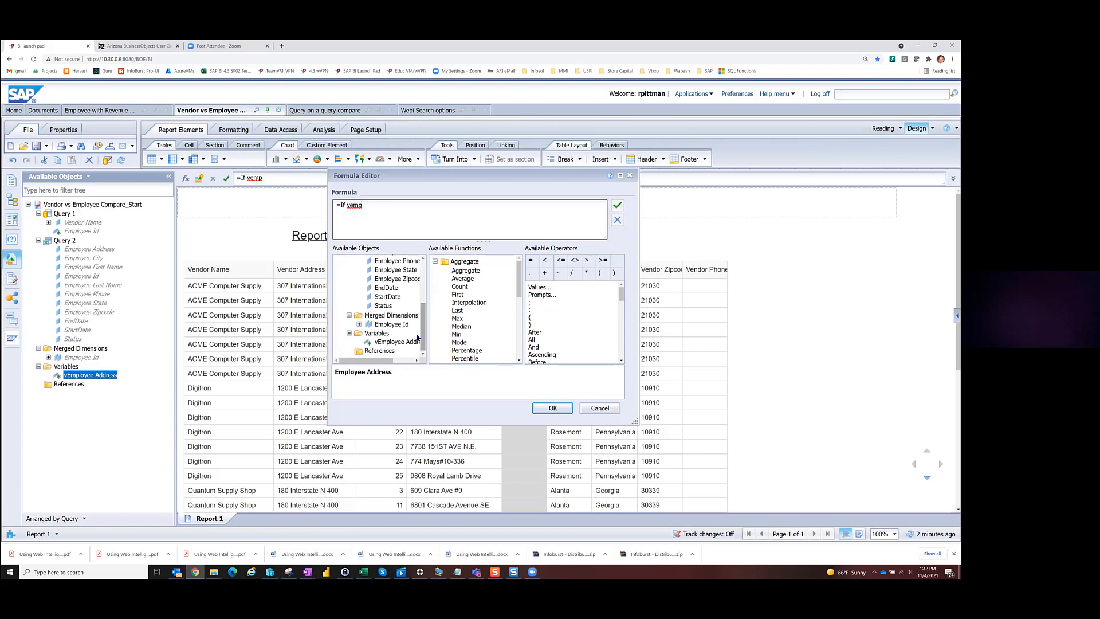
double_click(391, 342)
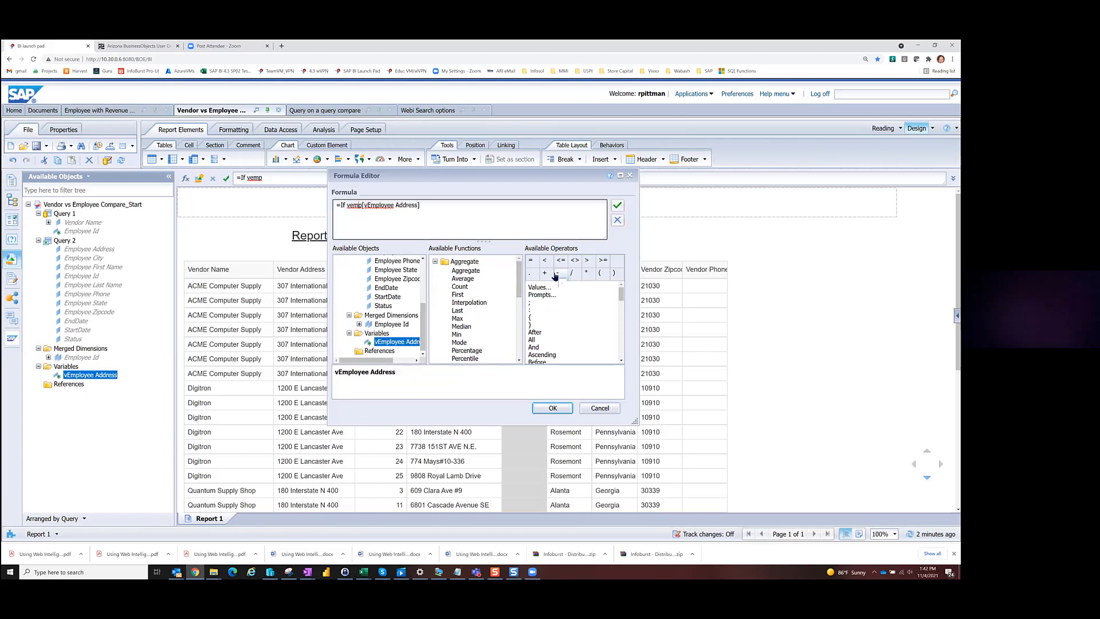
key(BackSpace)
key(BackSpace)
key(BackSpace)
key(BackSpace)
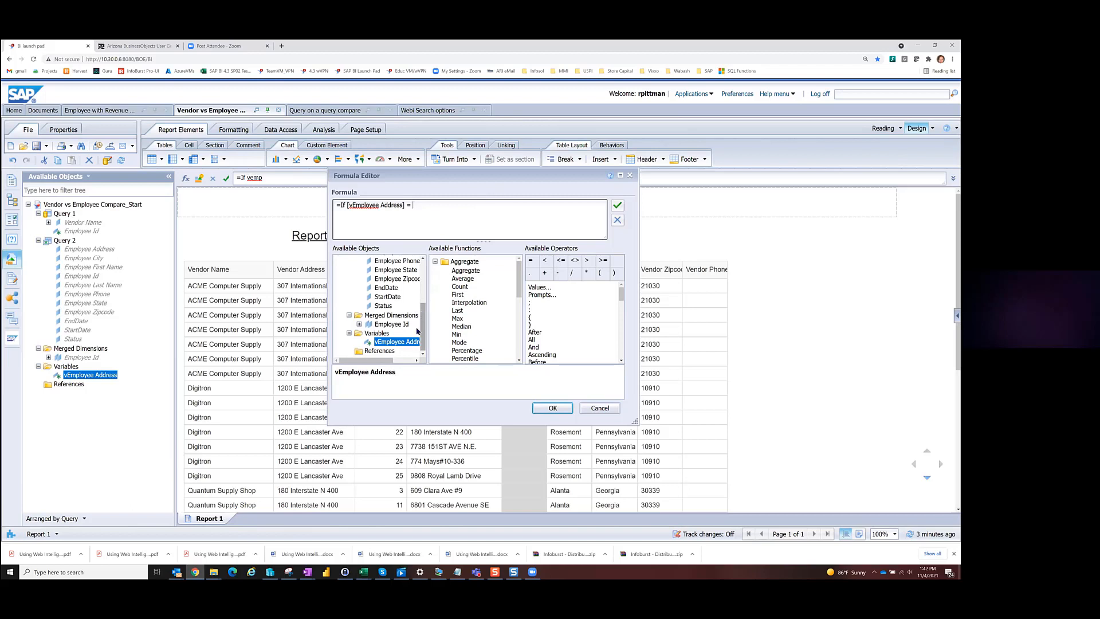
Complete the formula as =If [vEmployee Address] = [Vendor Address] Then "Check", apply it and review the table for matches
drag(424, 328, 428, 277)
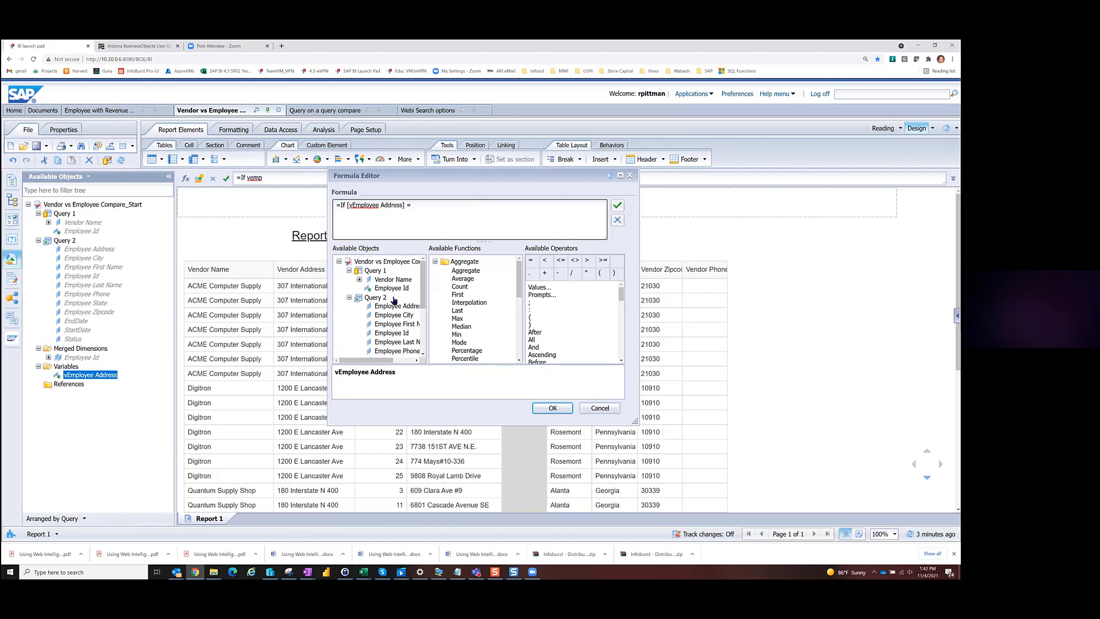
double_click(397, 280)
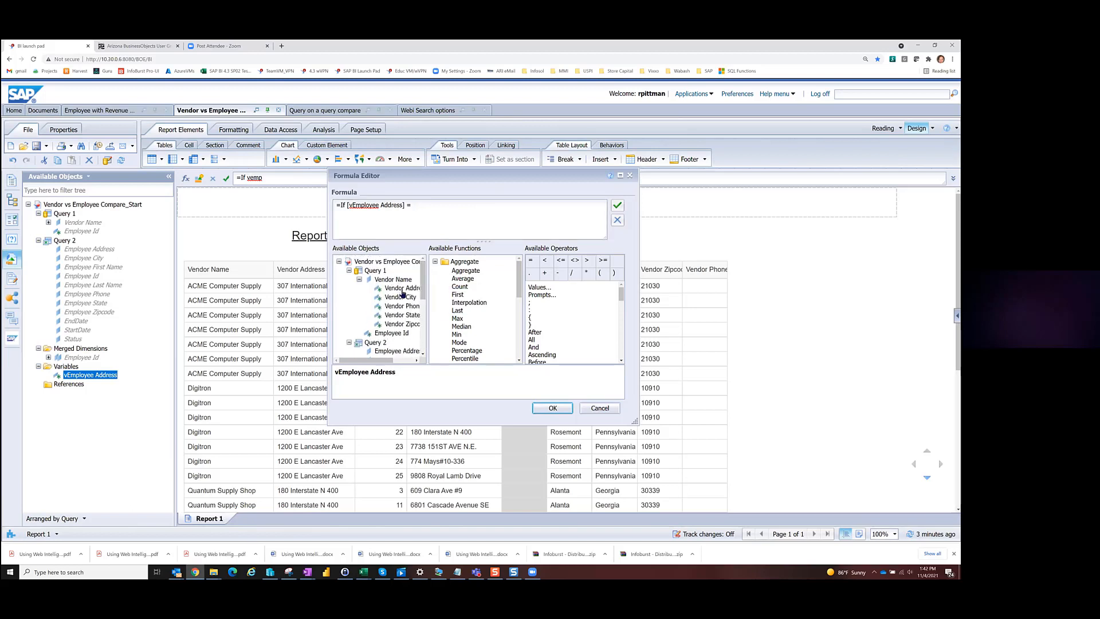
click(402, 288)
double_click(403, 290)
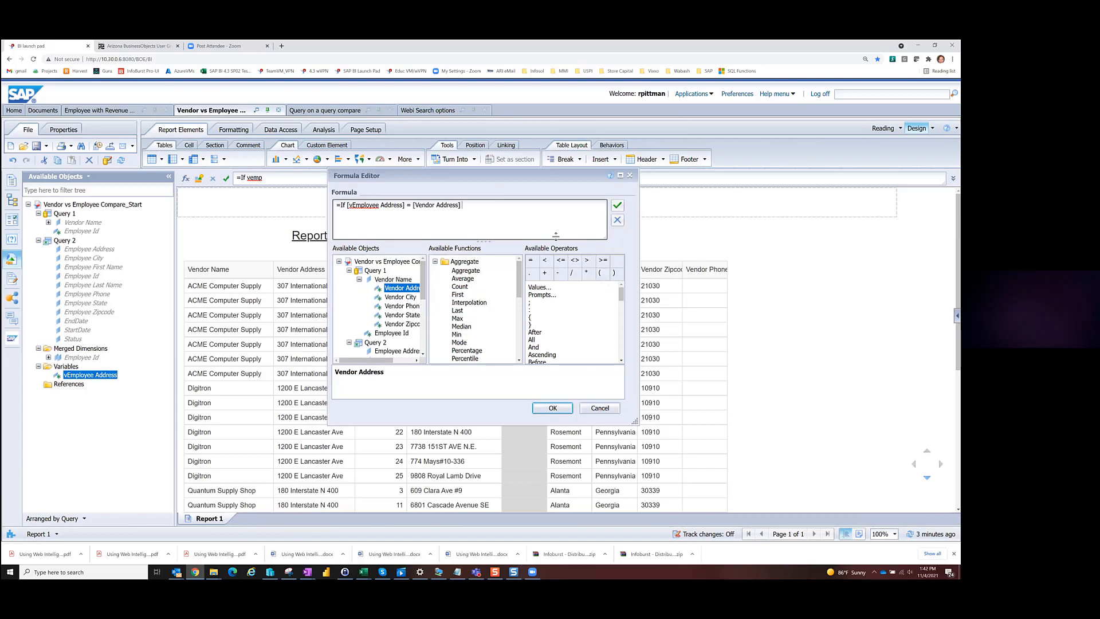
text(Then "Check)
click(553, 409)
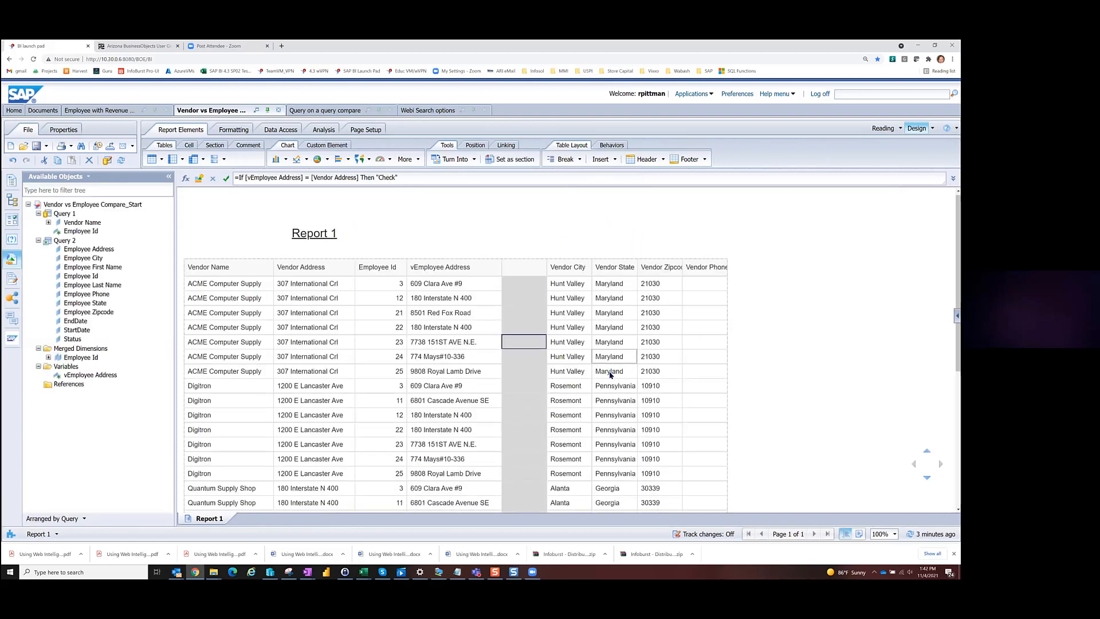
scroll(603, 380, down, 3)
scroll(602, 380, down, 1)
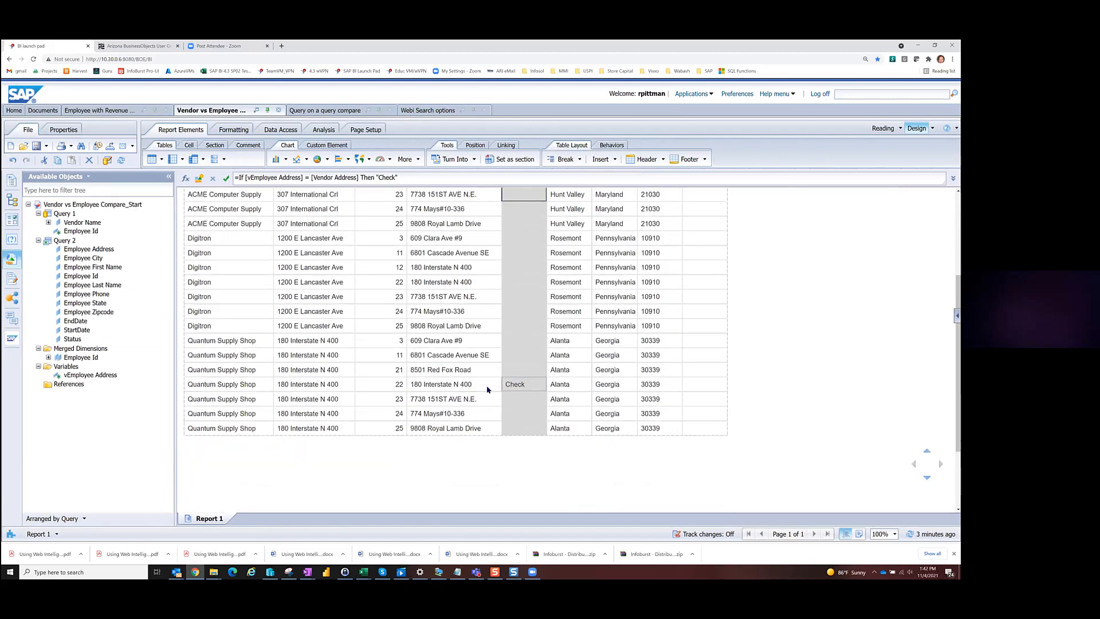
Create a new detail variable named vEmployee, associated with the merged Employee Id dimension
click(381, 388)
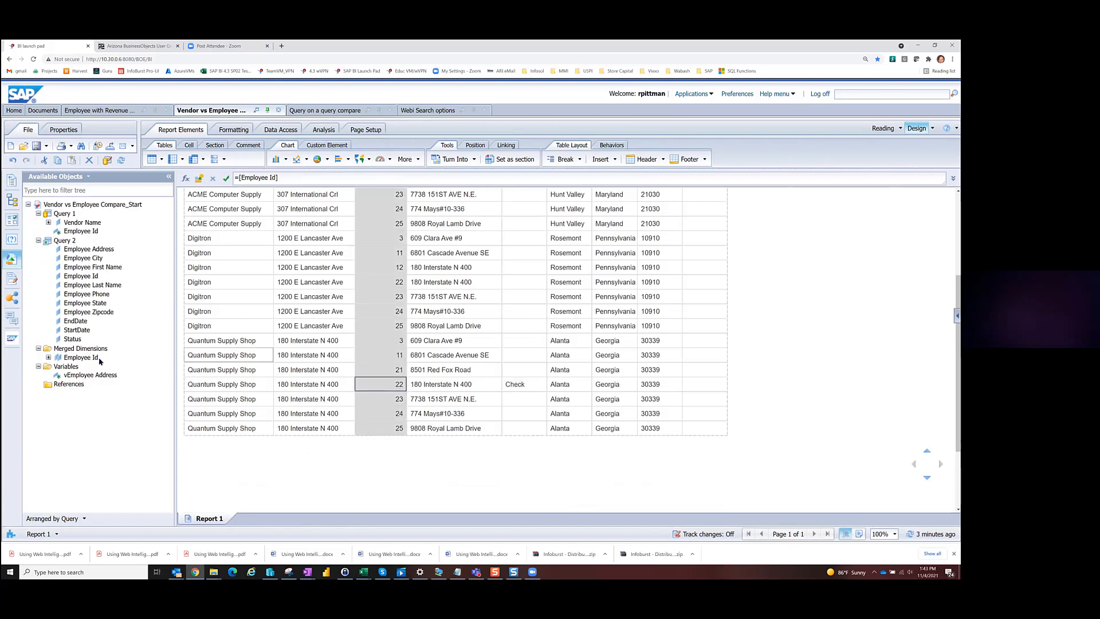
right_click(66, 366)
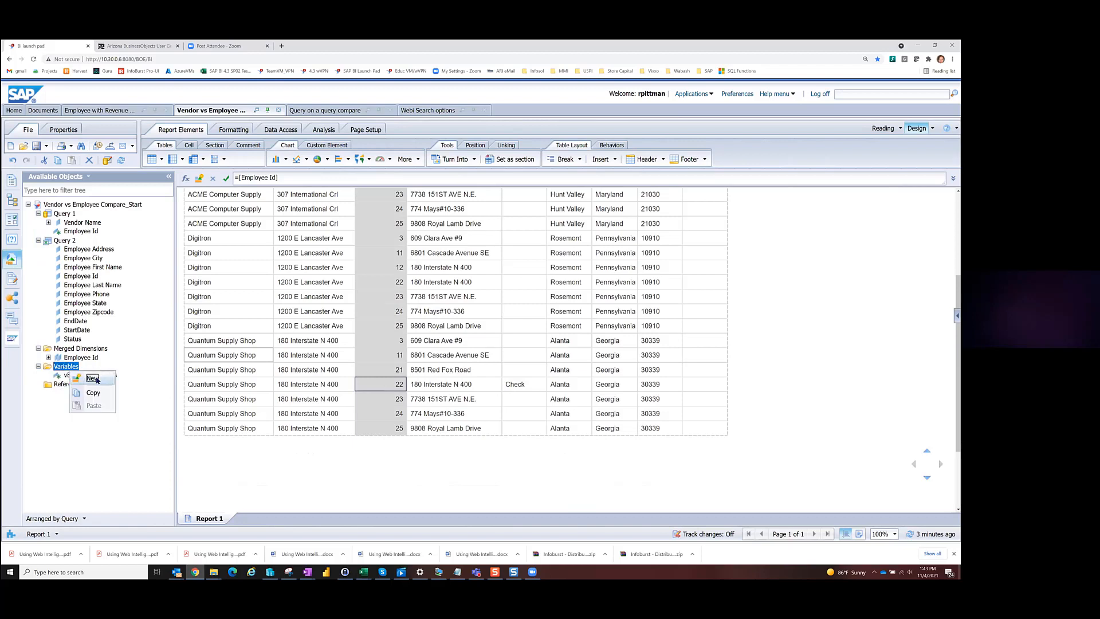
click(93, 378)
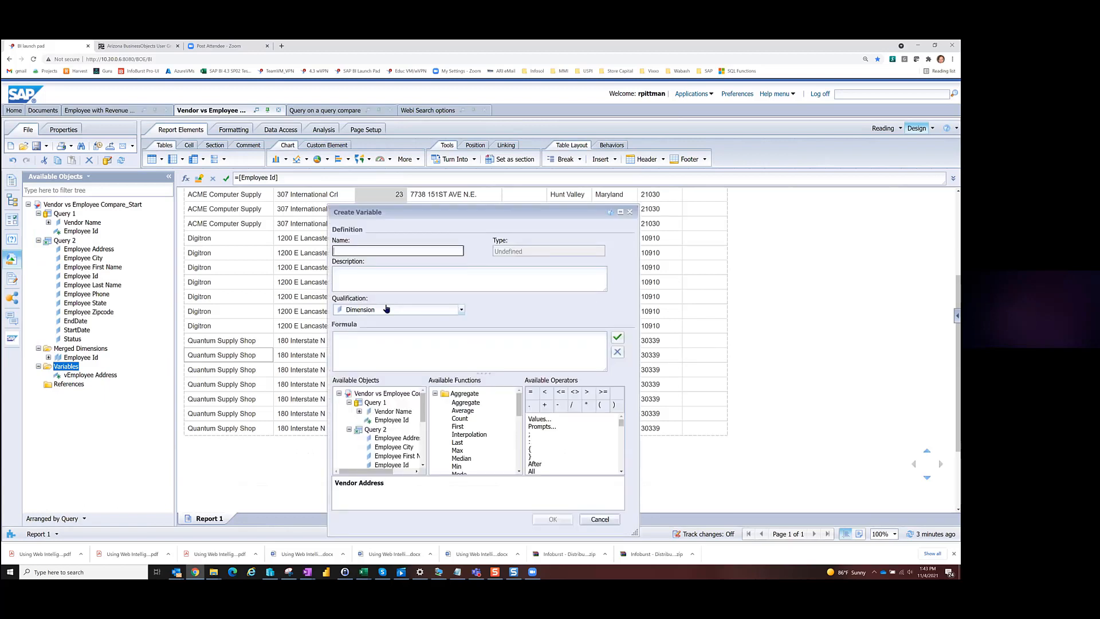
click(386, 308)
click(420, 349)
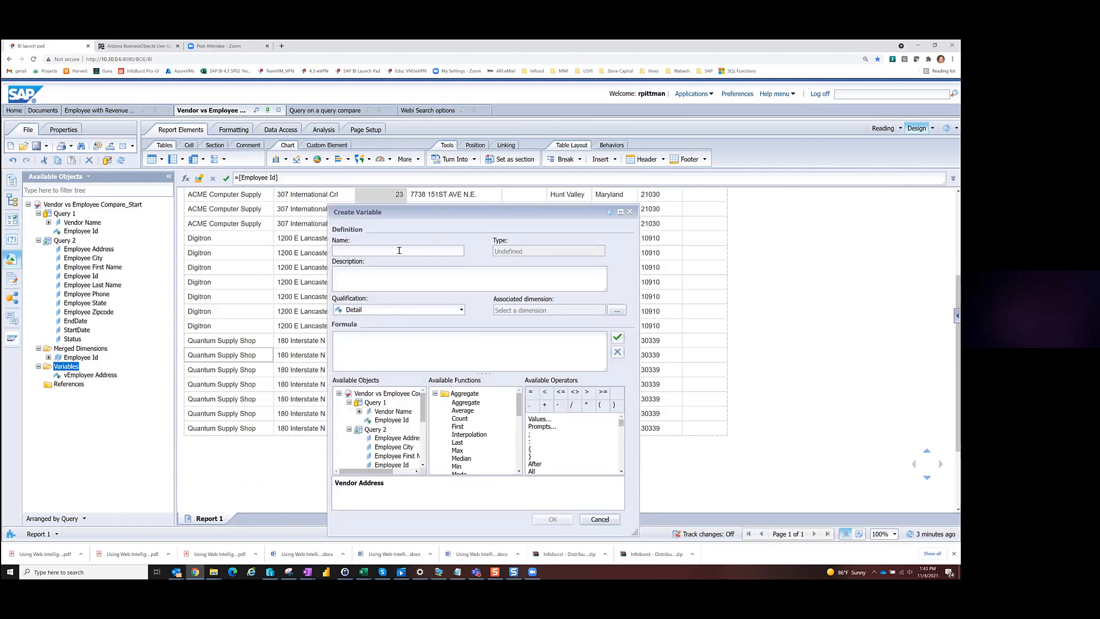
click(399, 250)
text(vEmployee)
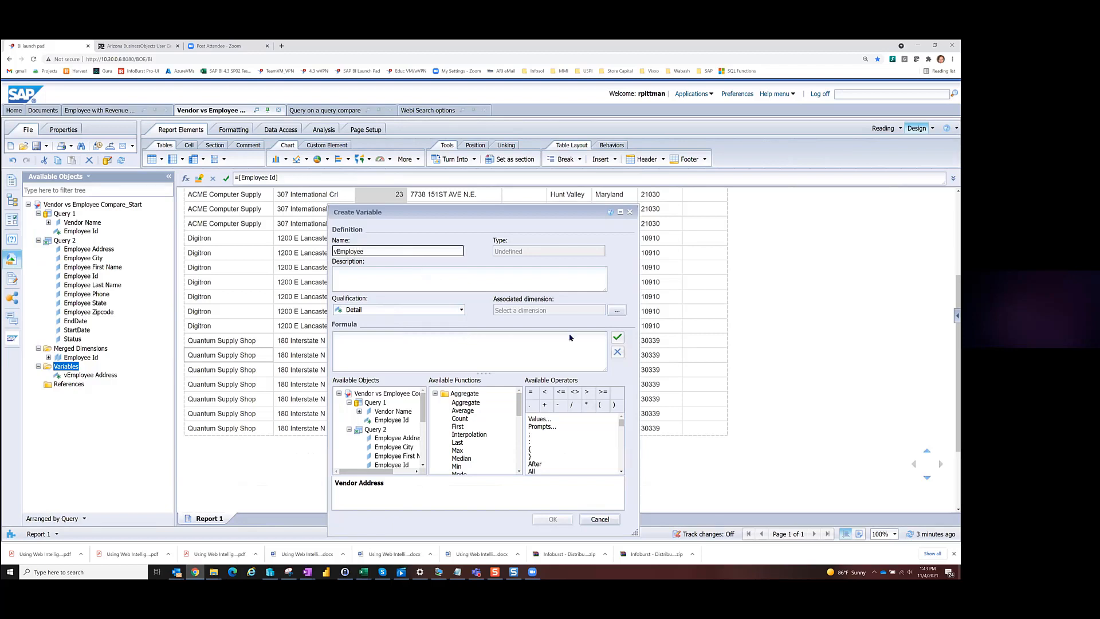
click(616, 310)
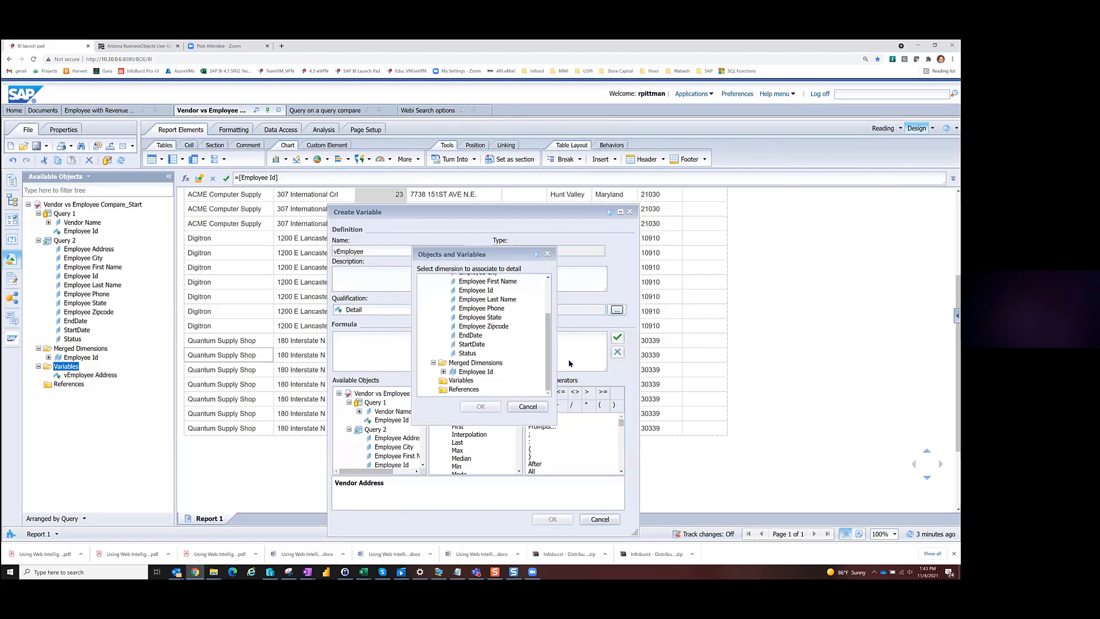
click(484, 372)
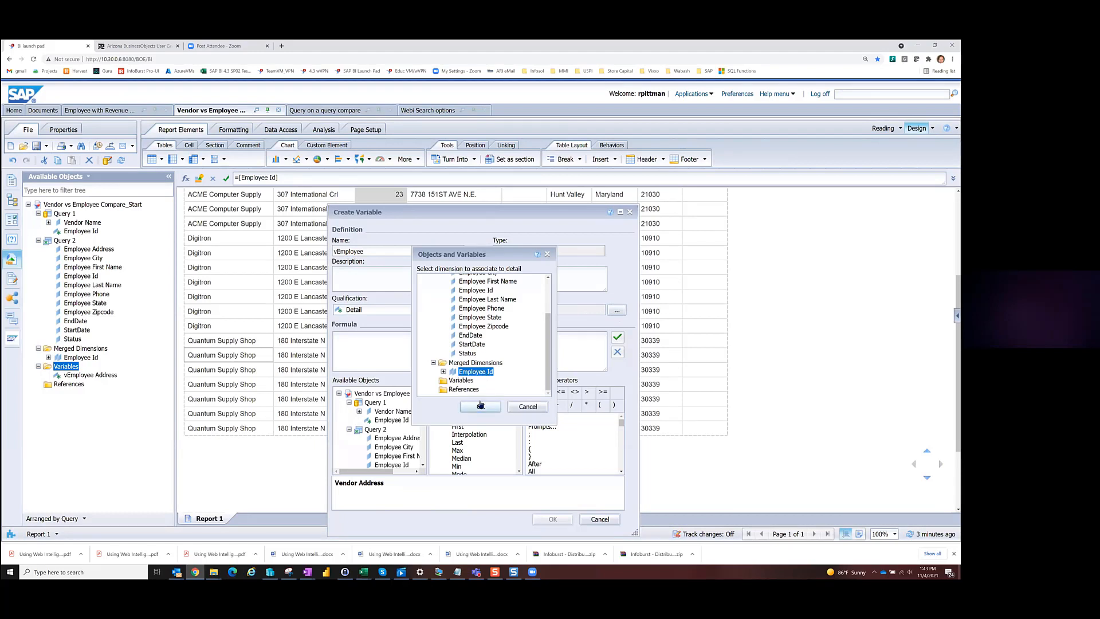
click(480, 405)
Define the variable as =[Employee First Name]+" "+[Employee Last Name], save it and add it to the table as a column after Employee Id
click(384, 358)
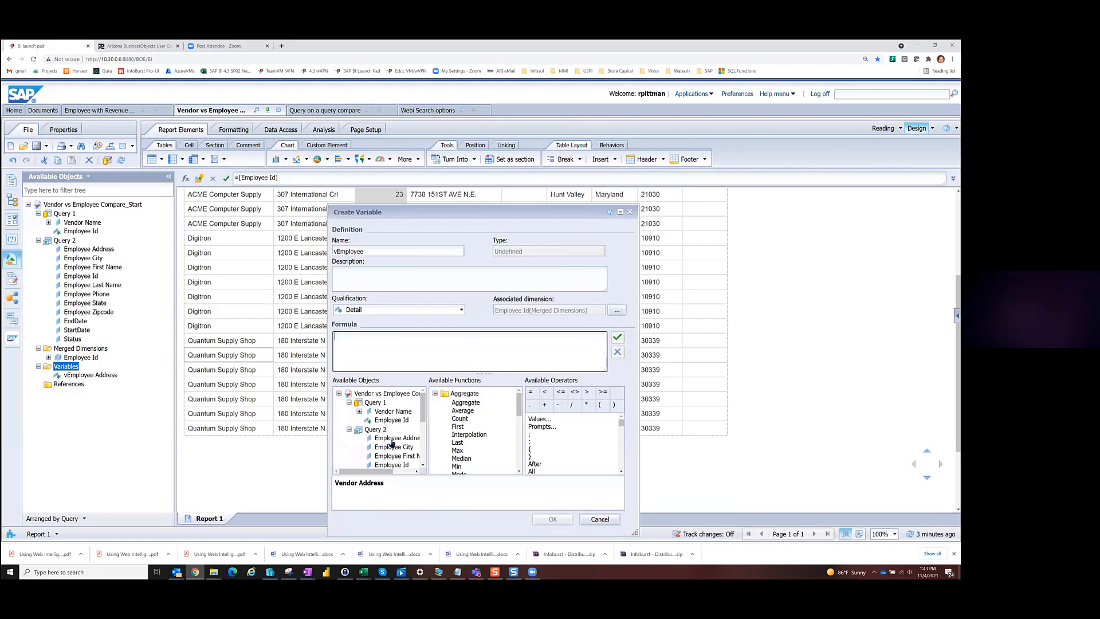
click(397, 457)
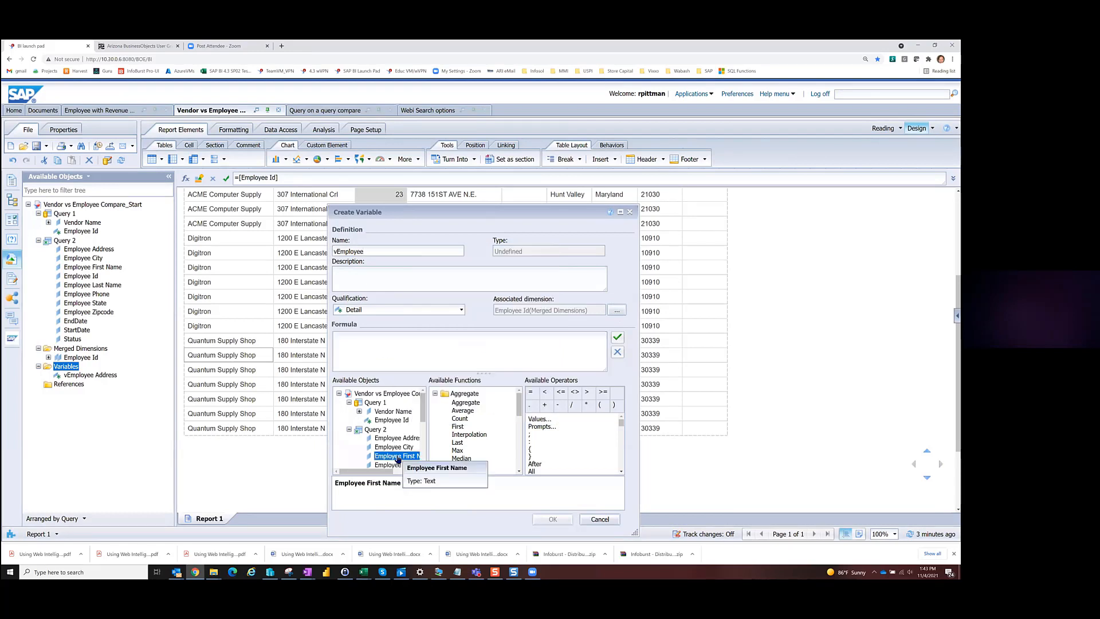
double_click(397, 456)
scroll(401, 466, down, 2)
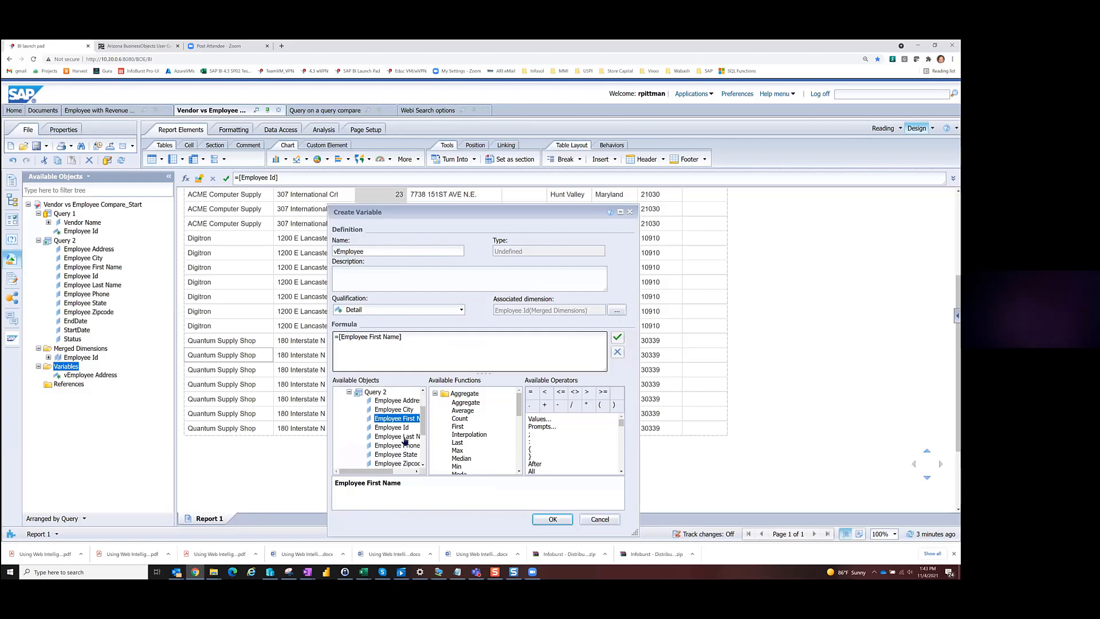
double_click(404, 437)
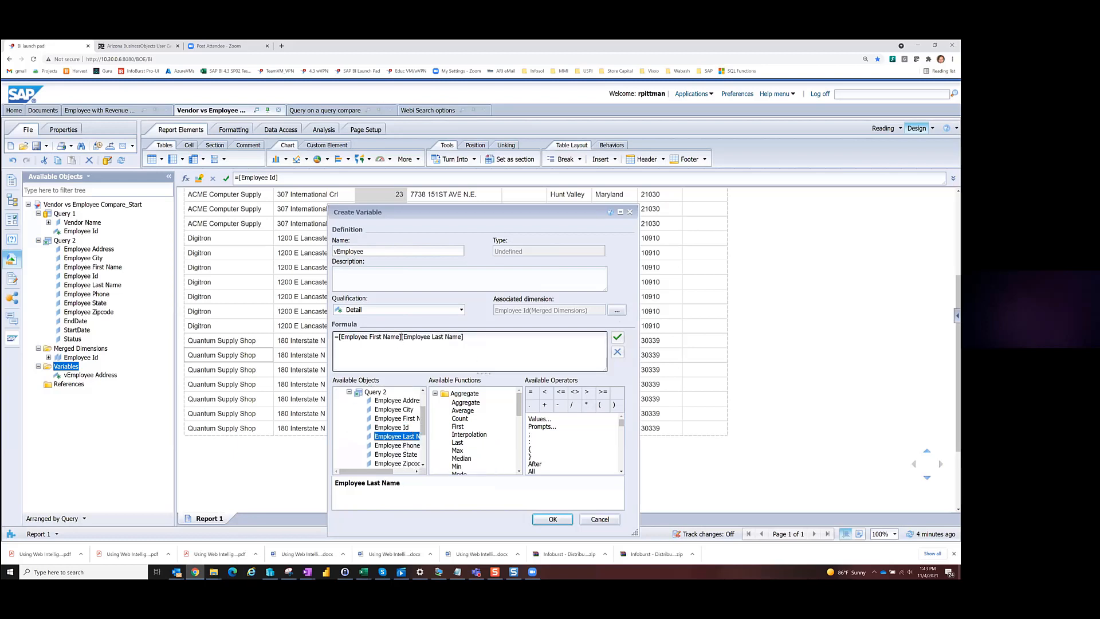
click(403, 336)
text(+" "+)
click(551, 518)
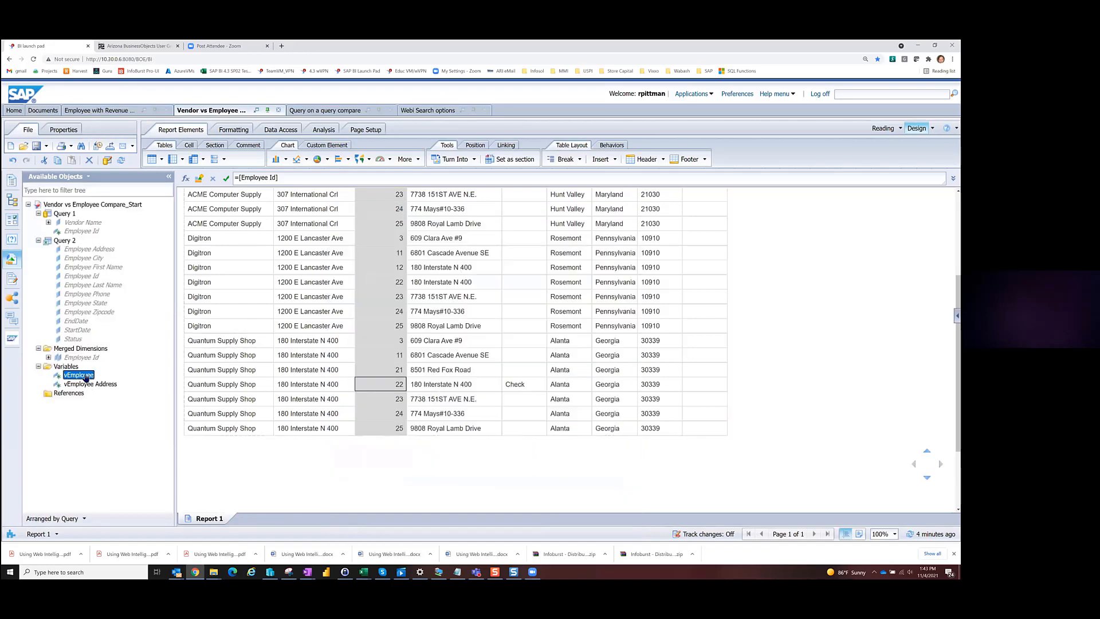
drag(86, 375, 406, 389)
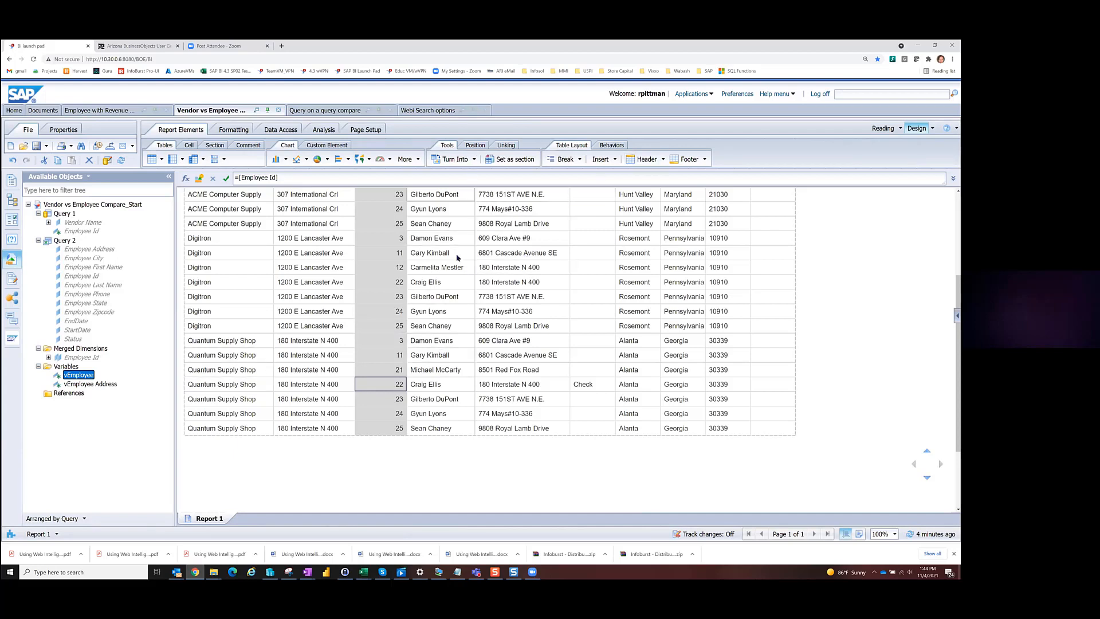
Start a new conditional formatting rule for the vEmployee column and name it "Check on this"
click(442, 241)
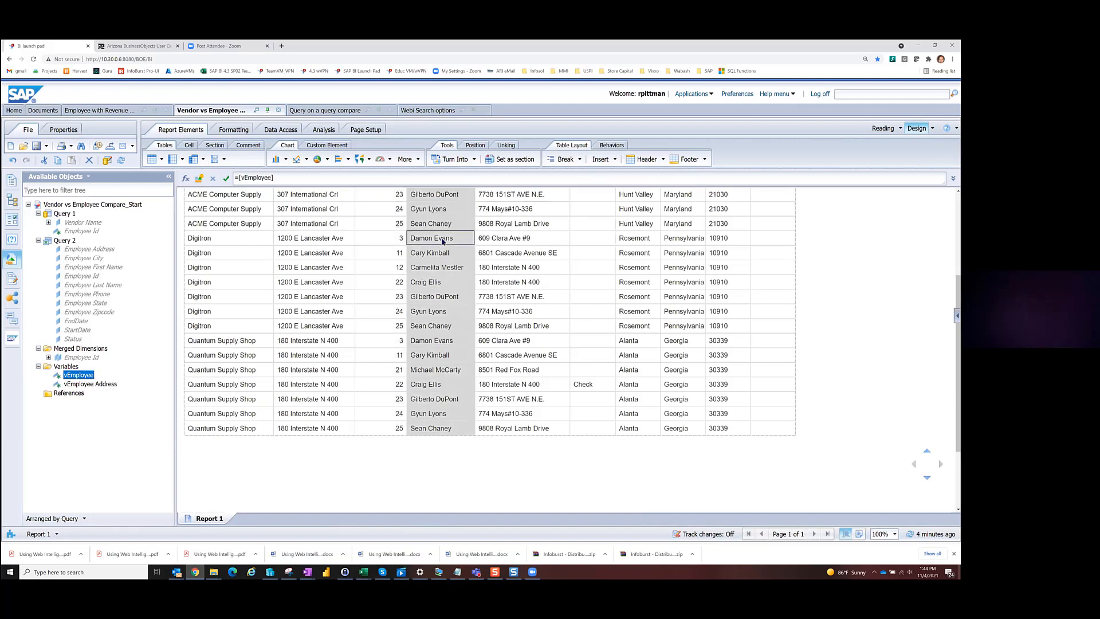
click(324, 130)
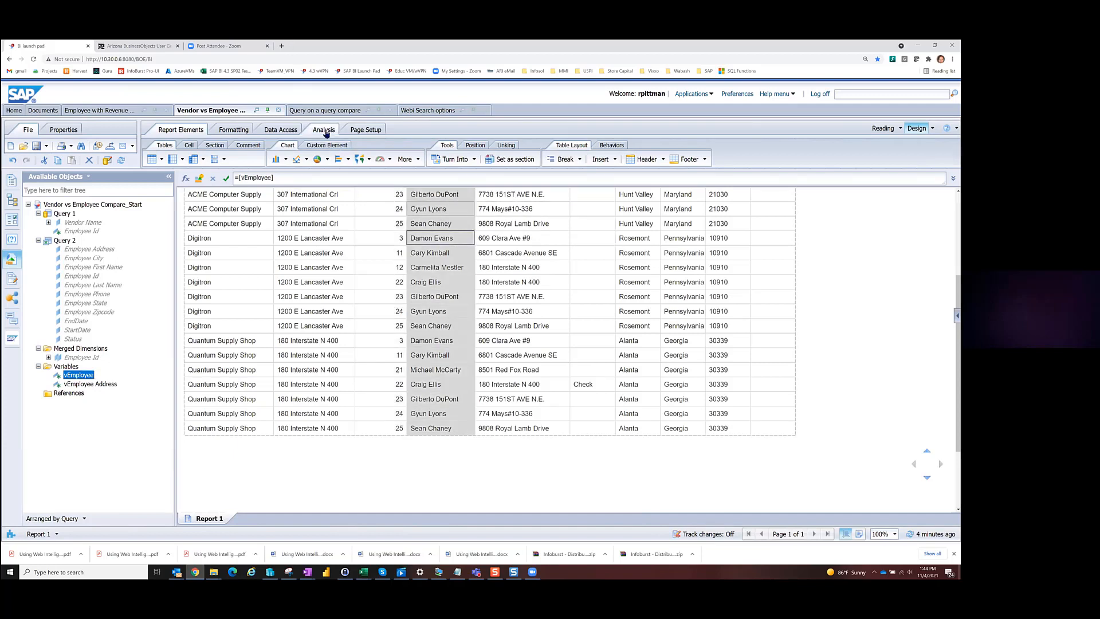
click(364, 145)
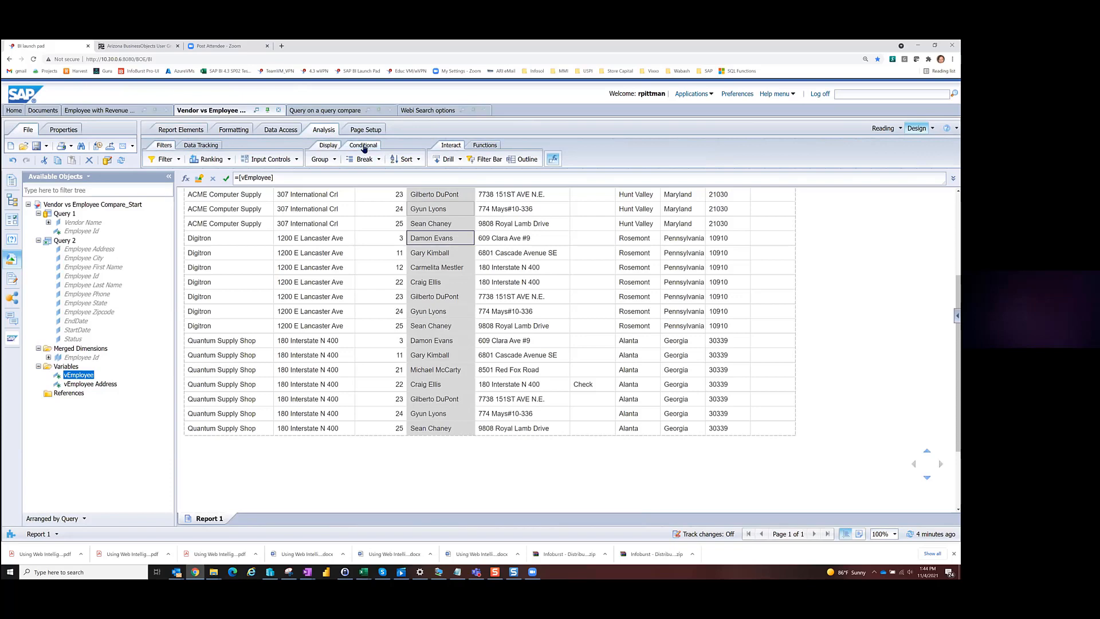
click(335, 159)
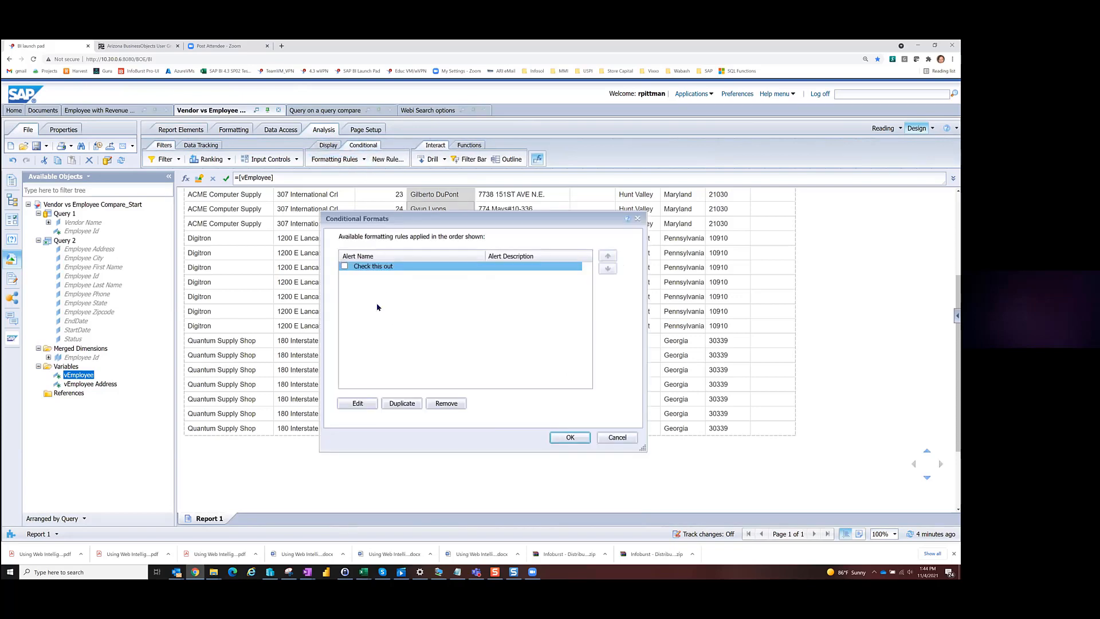
click(628, 439)
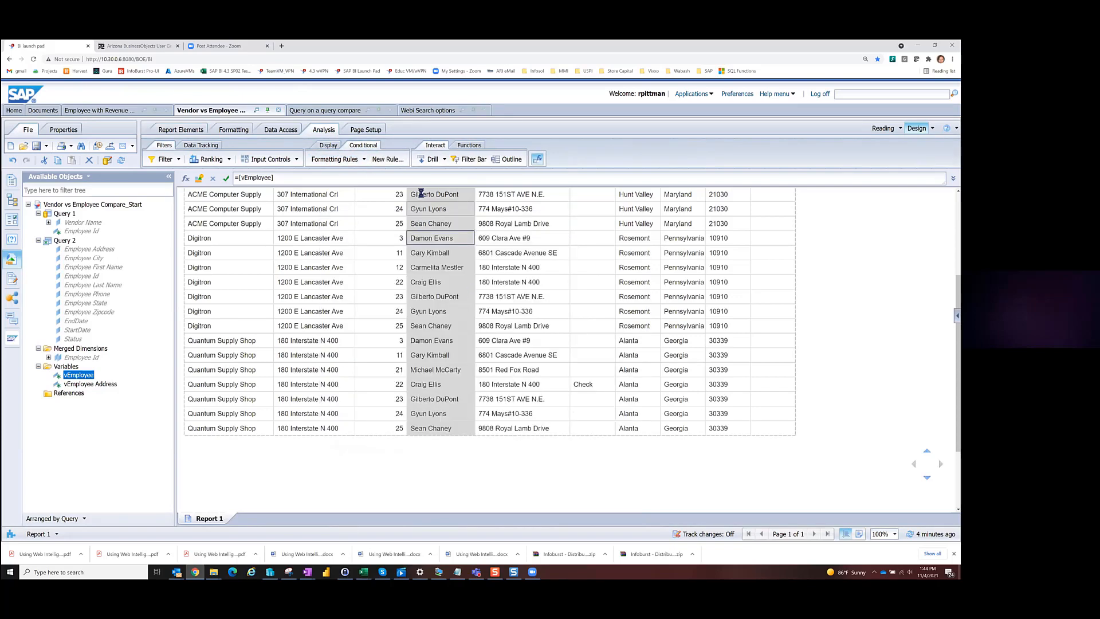
click(388, 159)
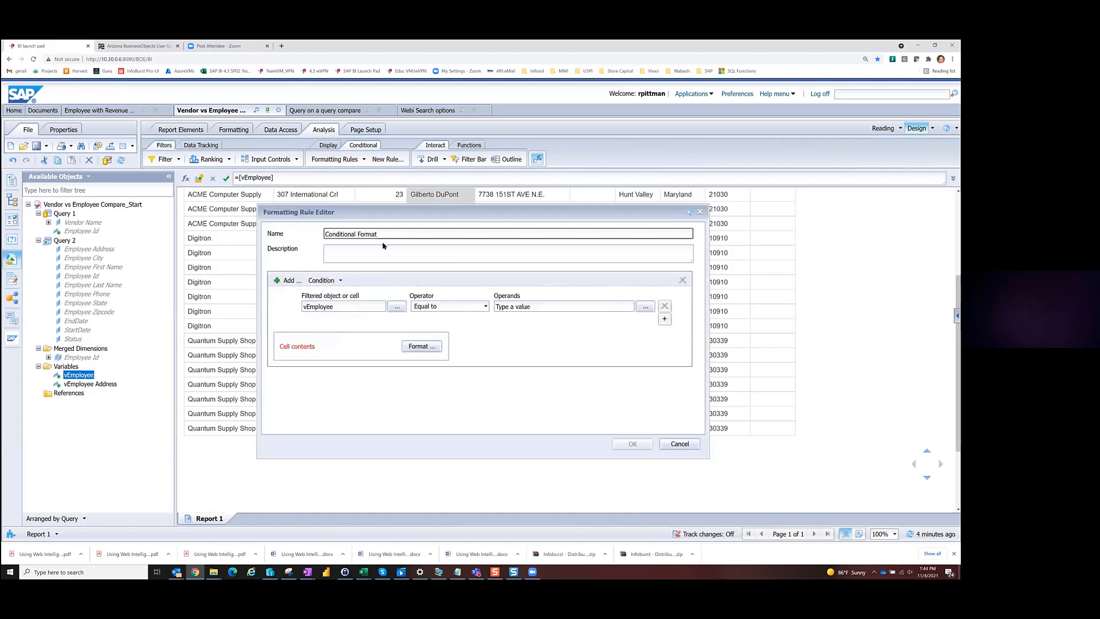
drag(377, 235, 331, 234)
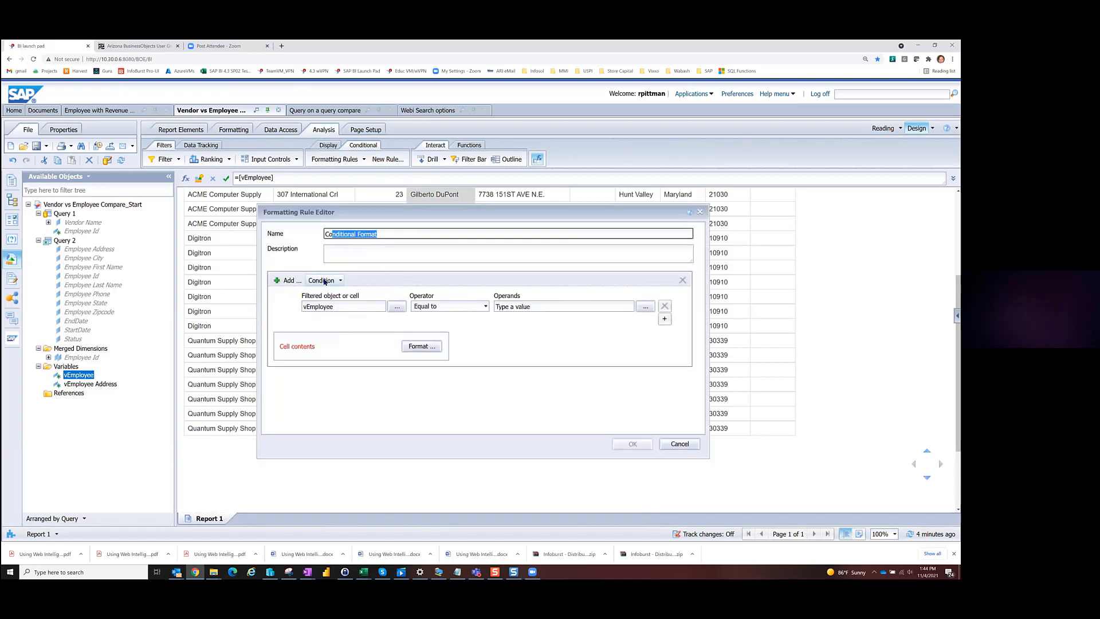
key(BackSpace)
key(BackSpace)
text(he)
Set the rule's condition to vEmployee Address Equal to Vendor Address
click(396, 307)
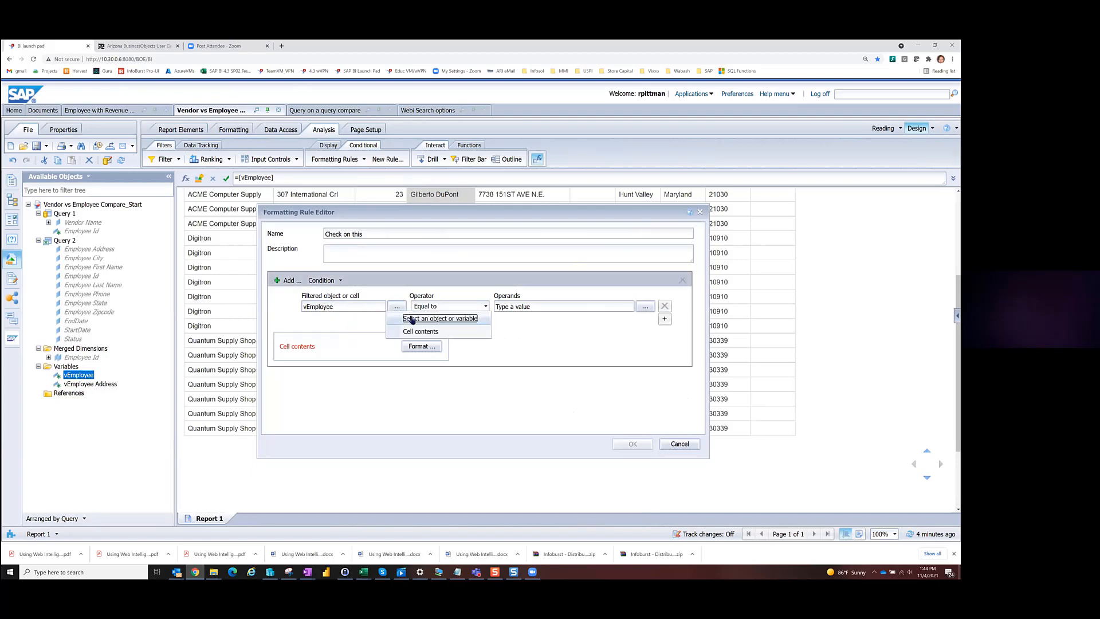
click(412, 318)
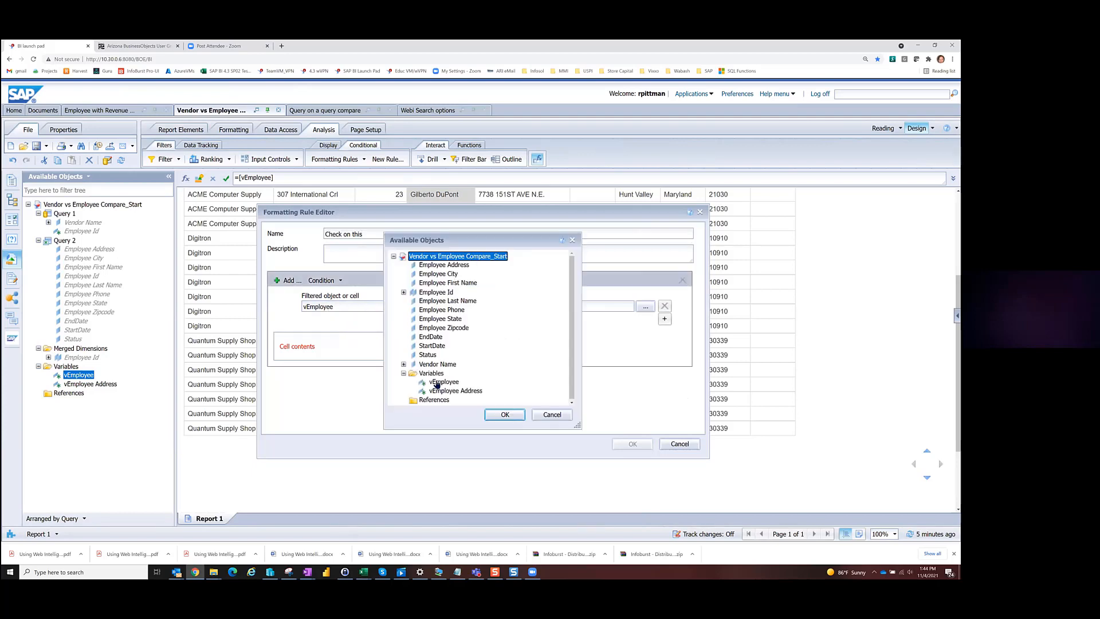
click(451, 392)
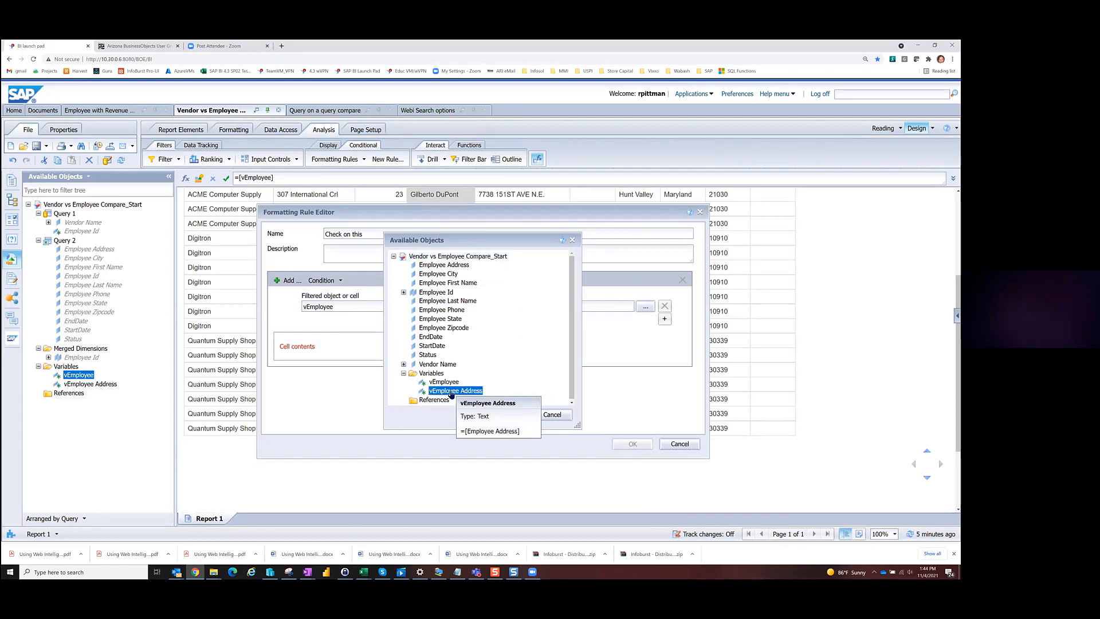
double_click(451, 392)
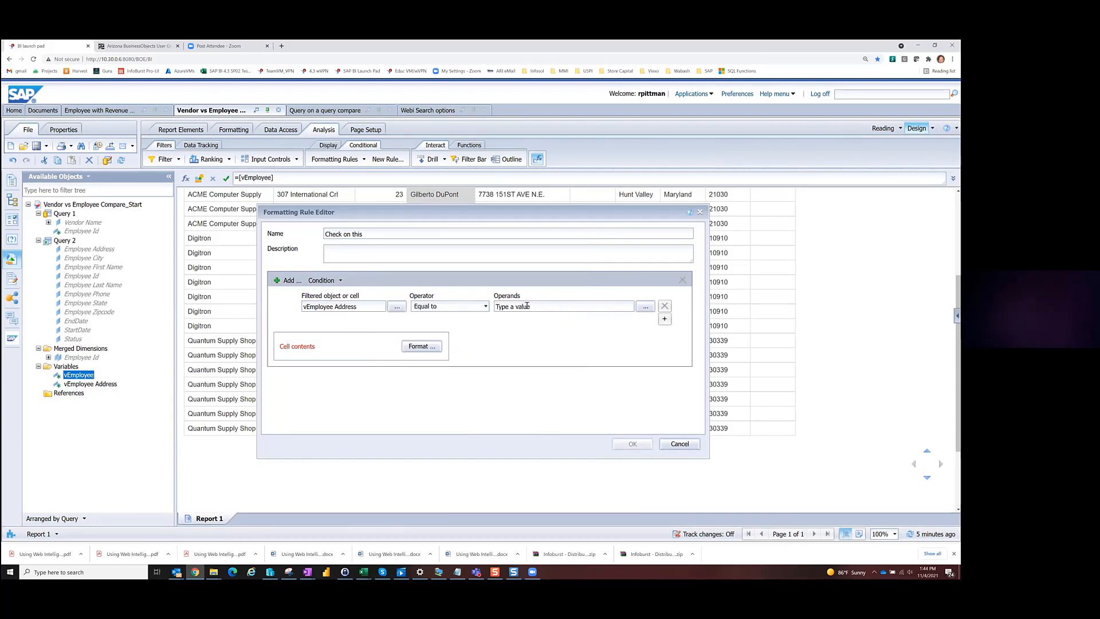
click(652, 307)
click(659, 319)
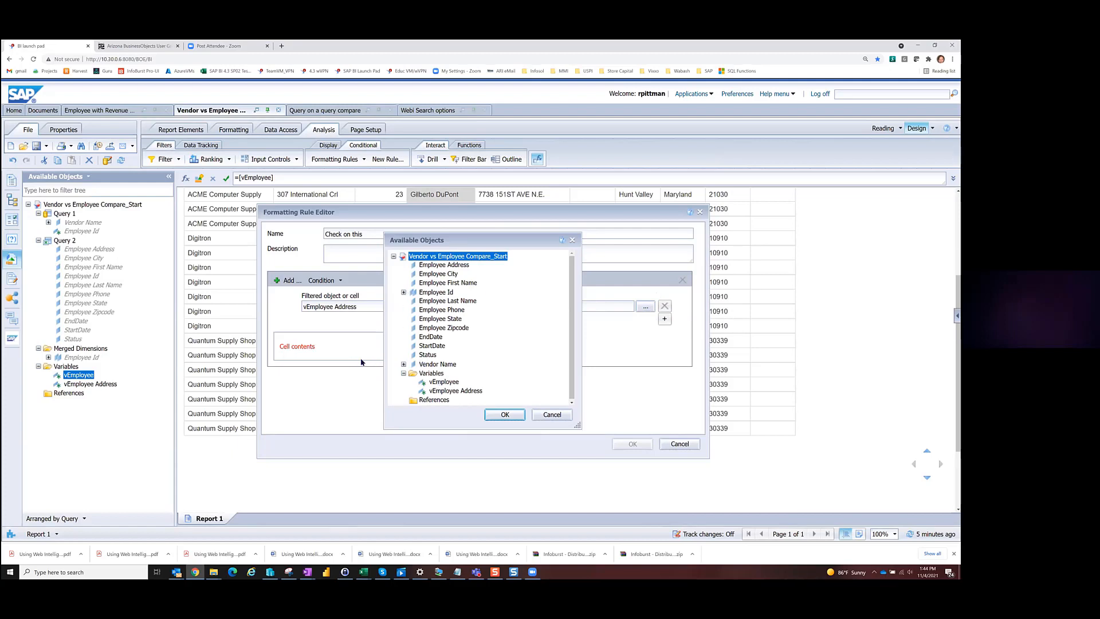
click(403, 364)
click(450, 373)
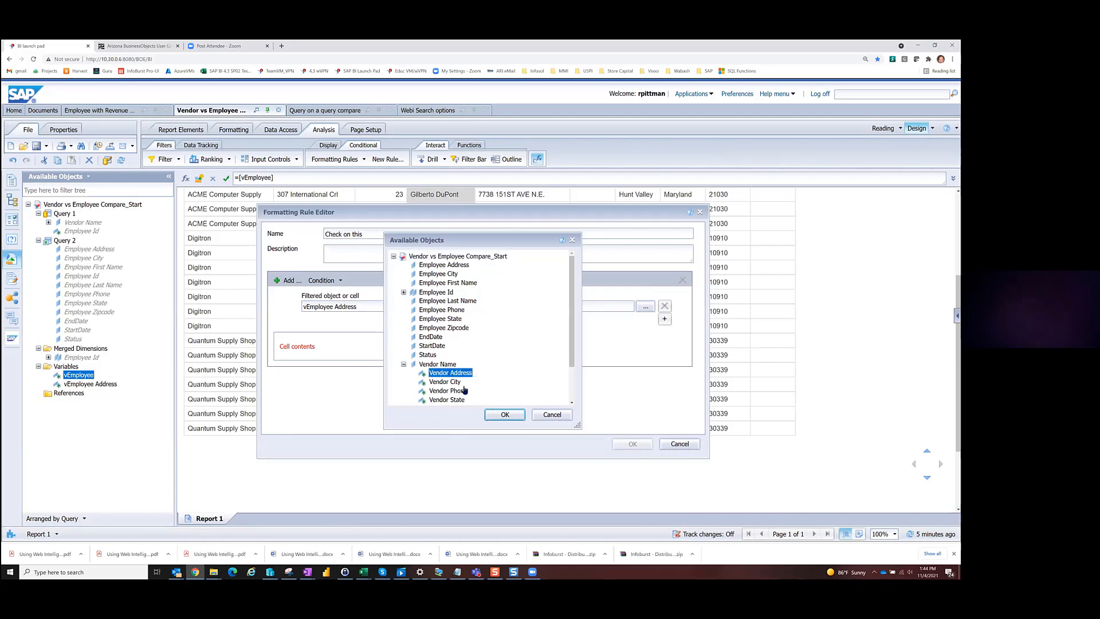
click(506, 415)
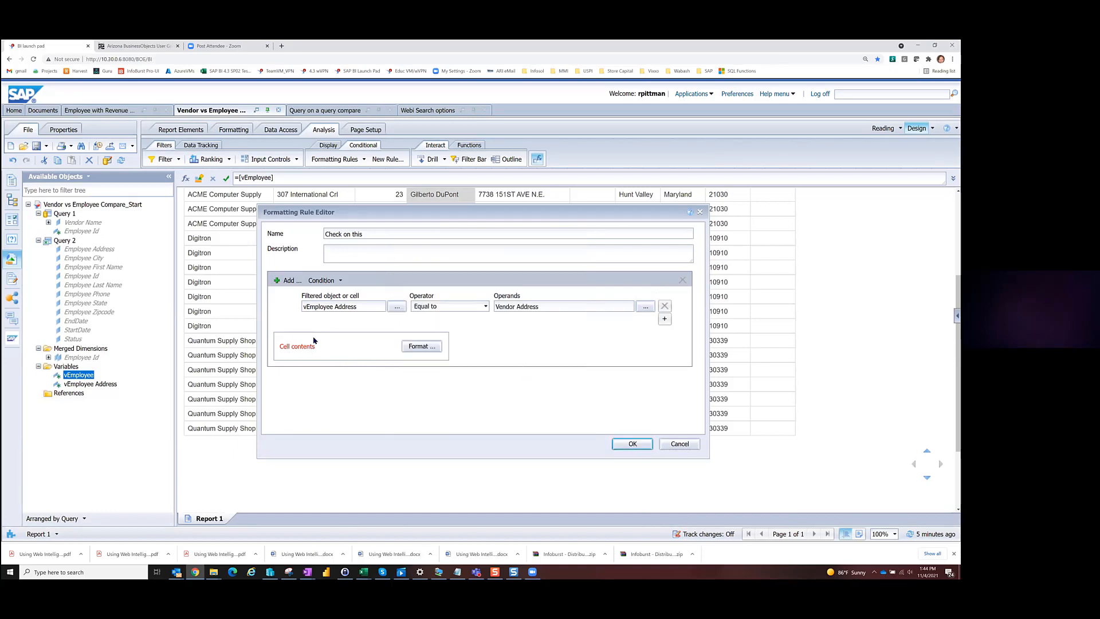
Set the rule's text format to Bold, keeping the default red color, and save the rule on the vEmployee column
click(410, 345)
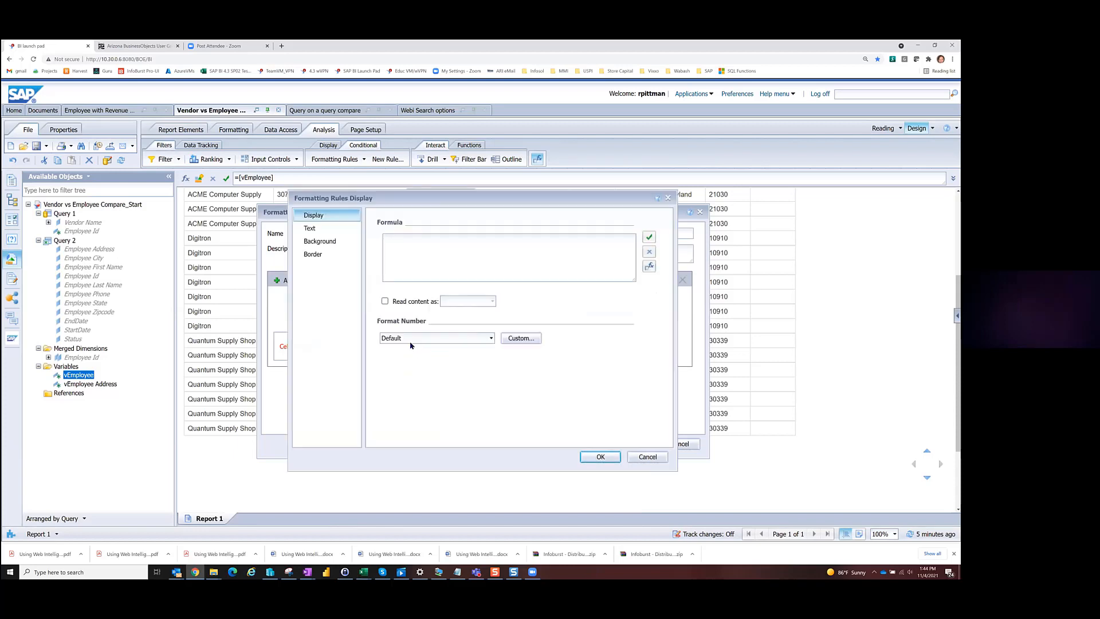
click(319, 229)
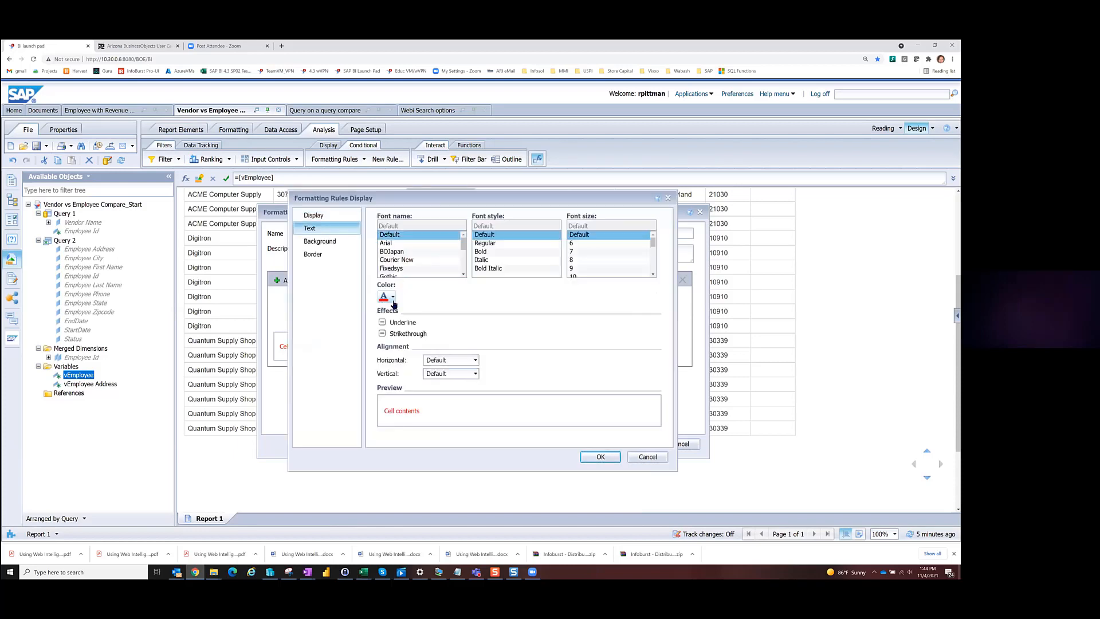
click(487, 253)
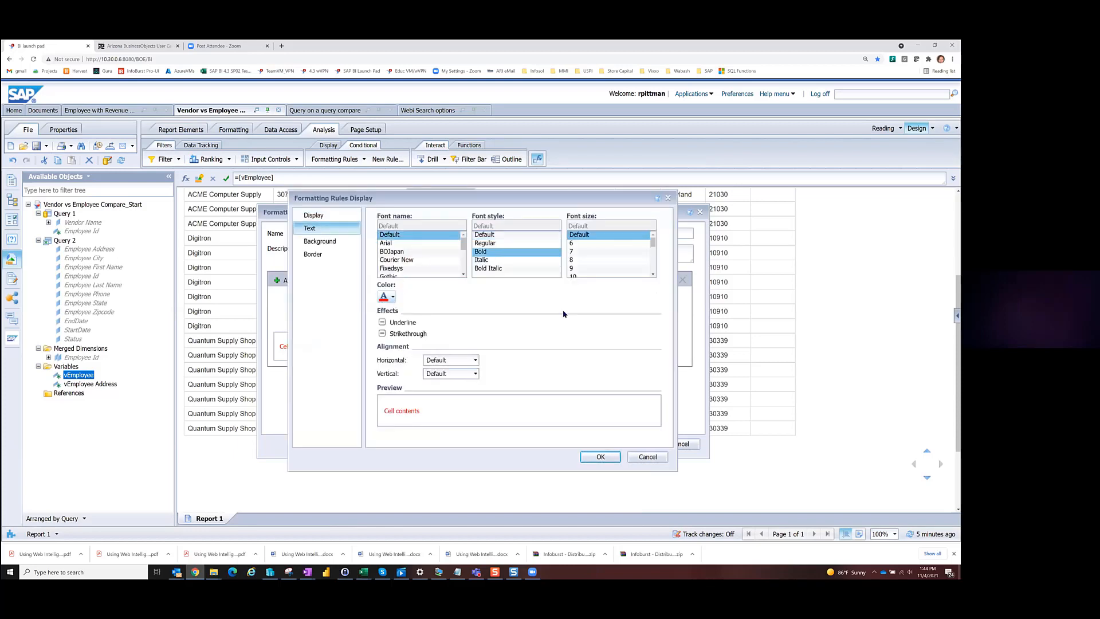
click(589, 458)
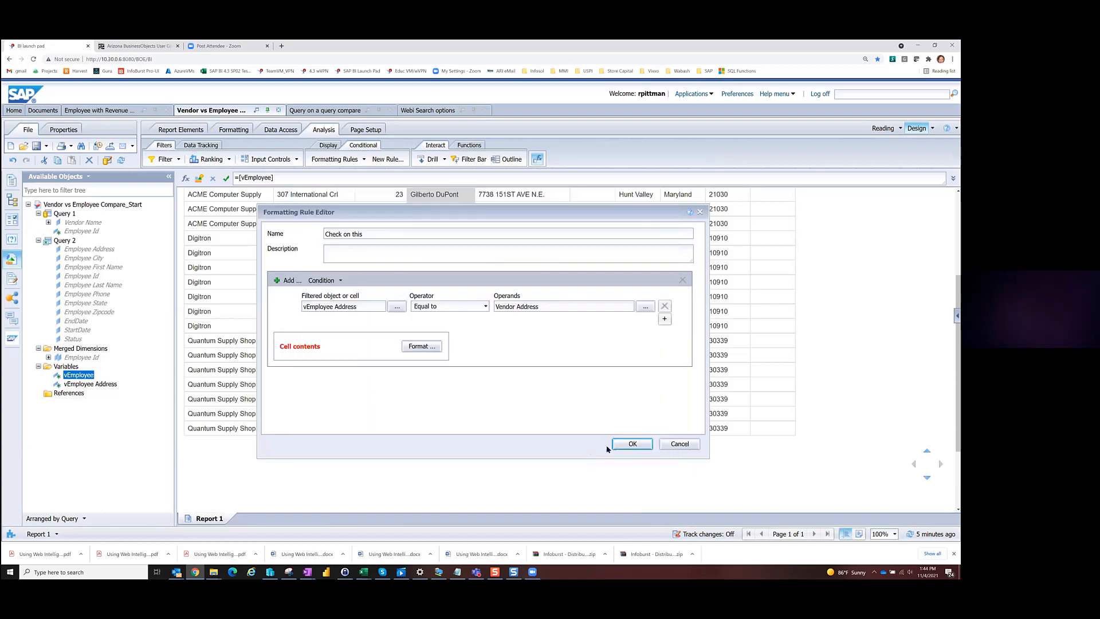
click(630, 444)
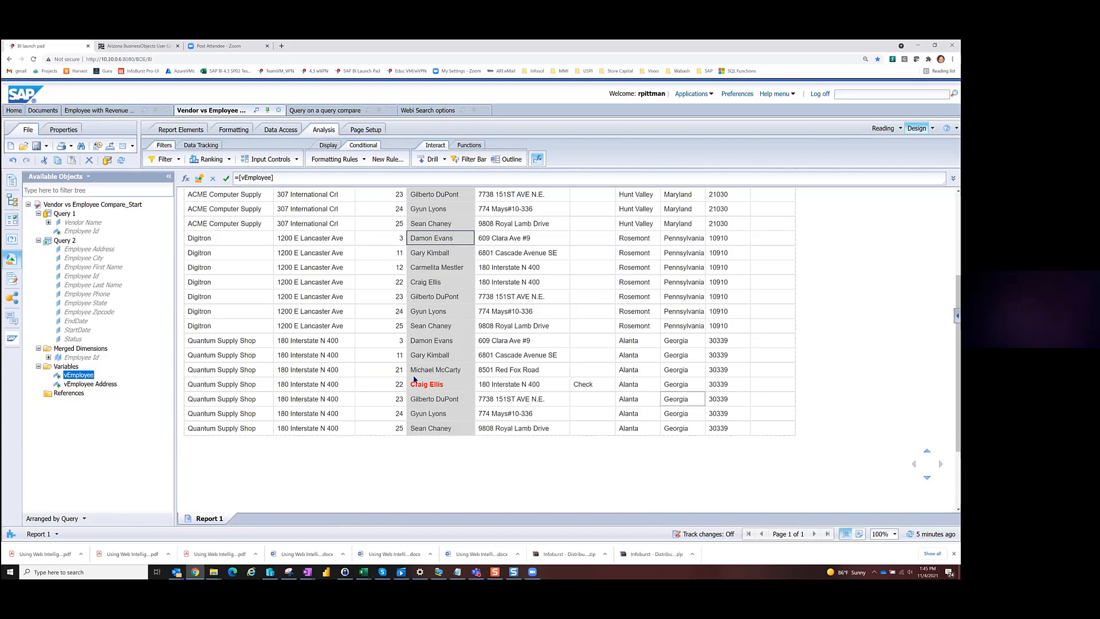
Apply the "Check this out" formatting rule to the vEmployee Address column
click(513, 379)
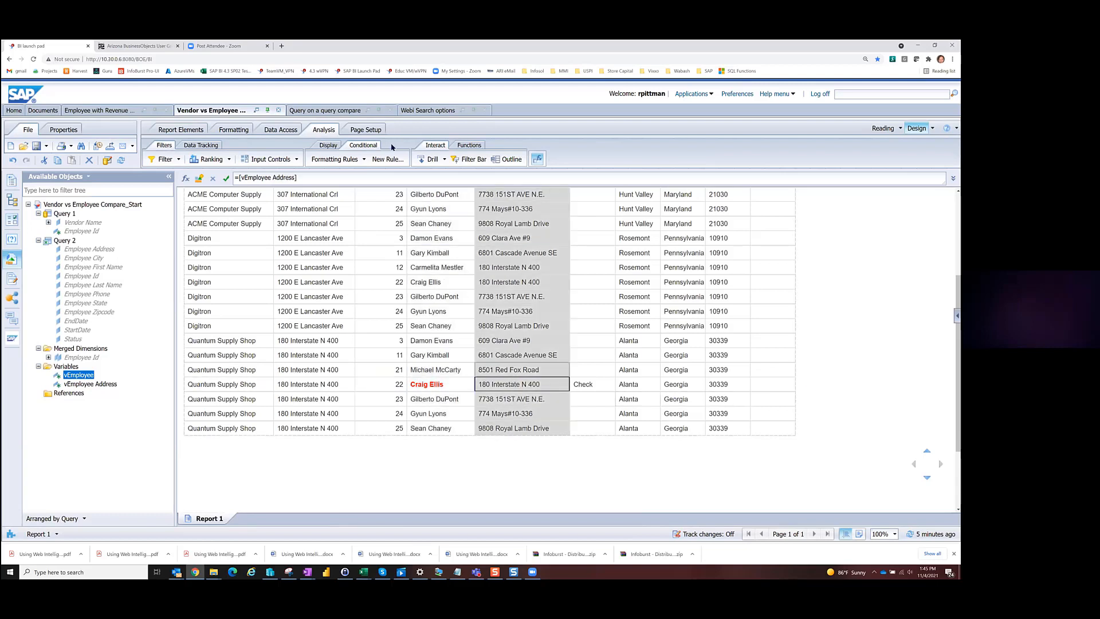
click(338, 159)
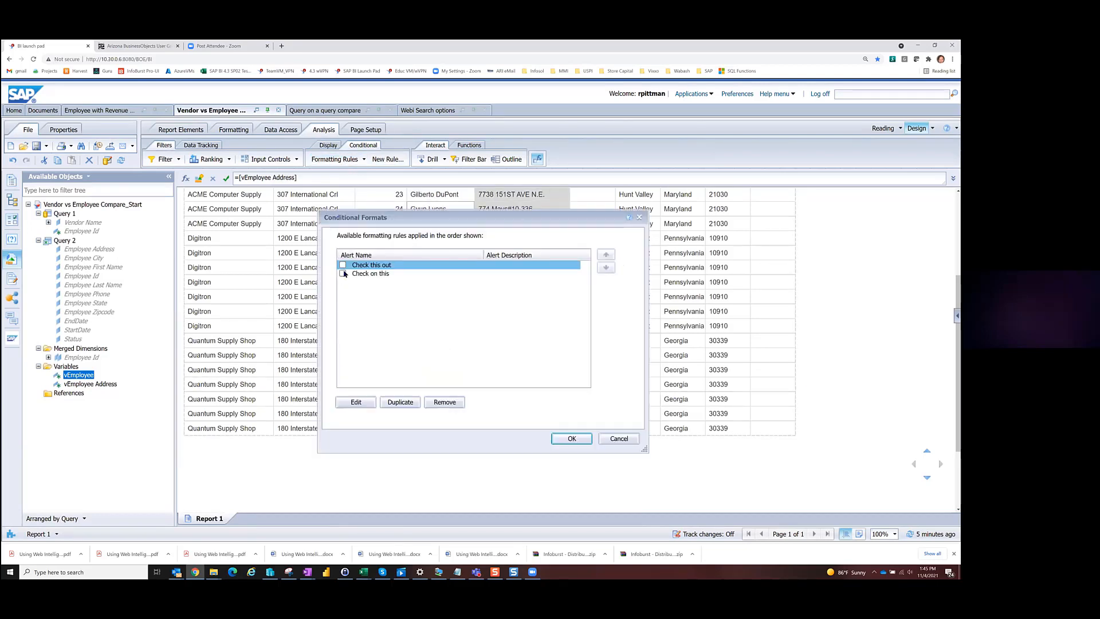
click(343, 265)
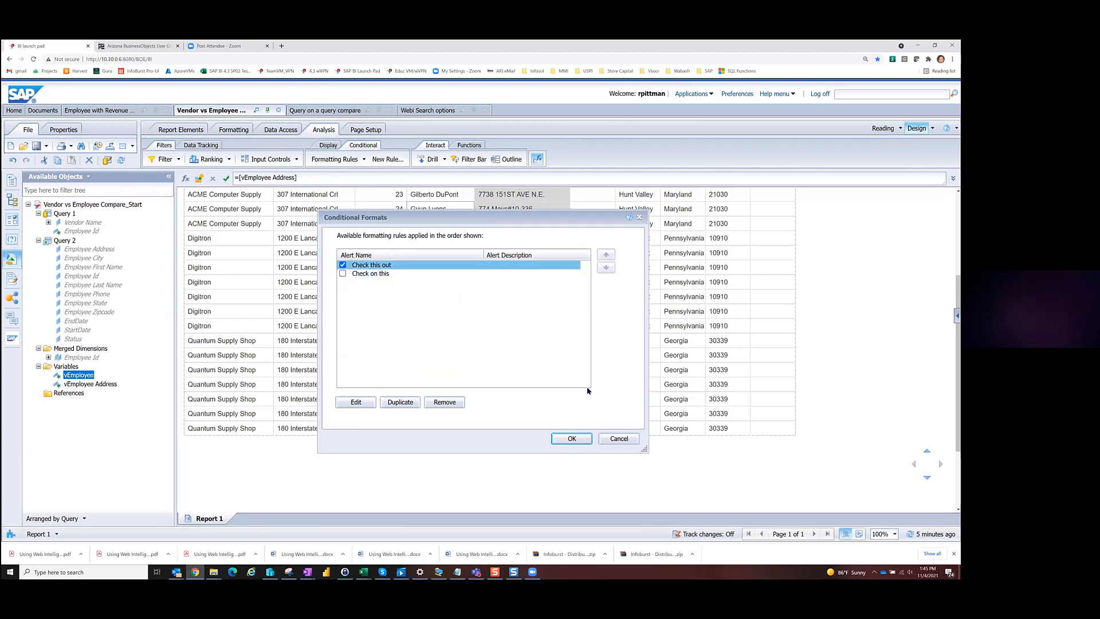
click(570, 438)
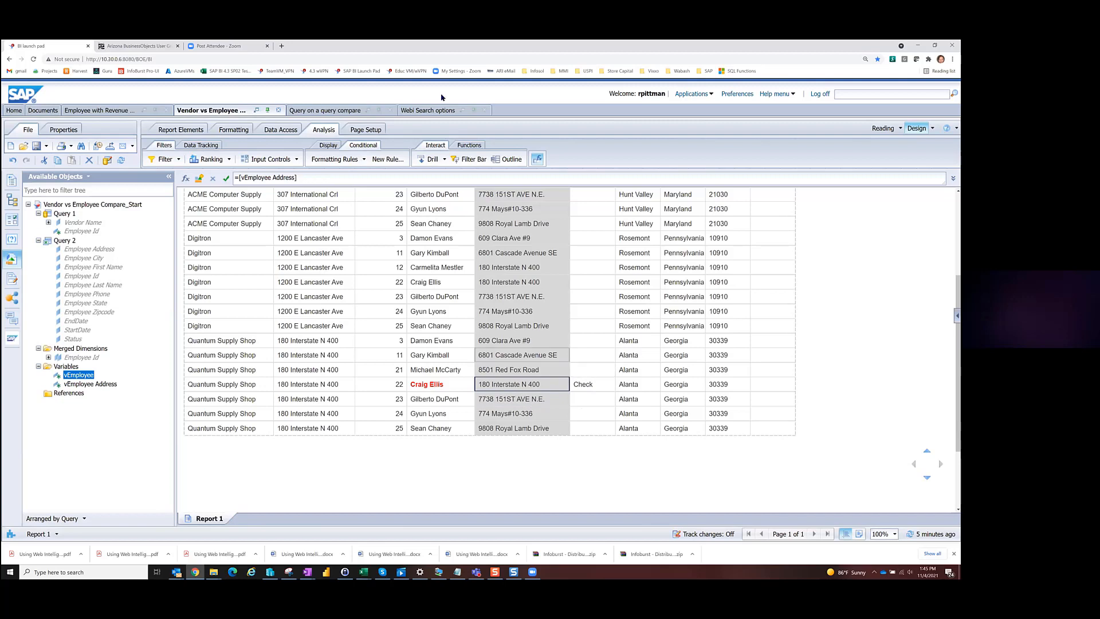
Apply the "Check this out" rule to the address-comparison formula column and the "Check on this" rule to the vEmployee Address column
click(577, 271)
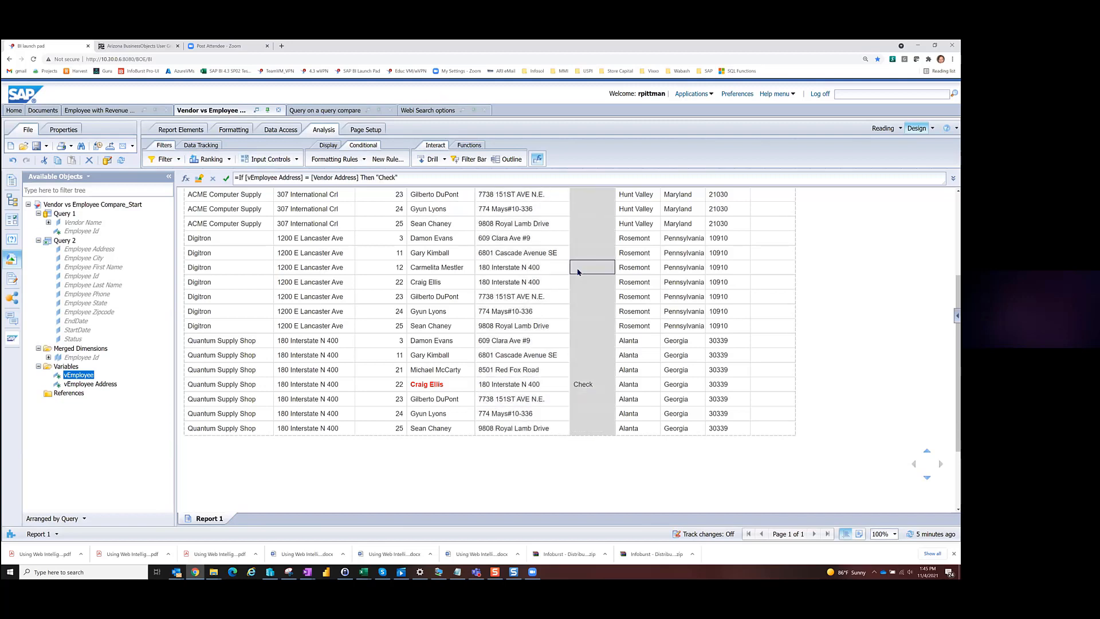
click(328, 164)
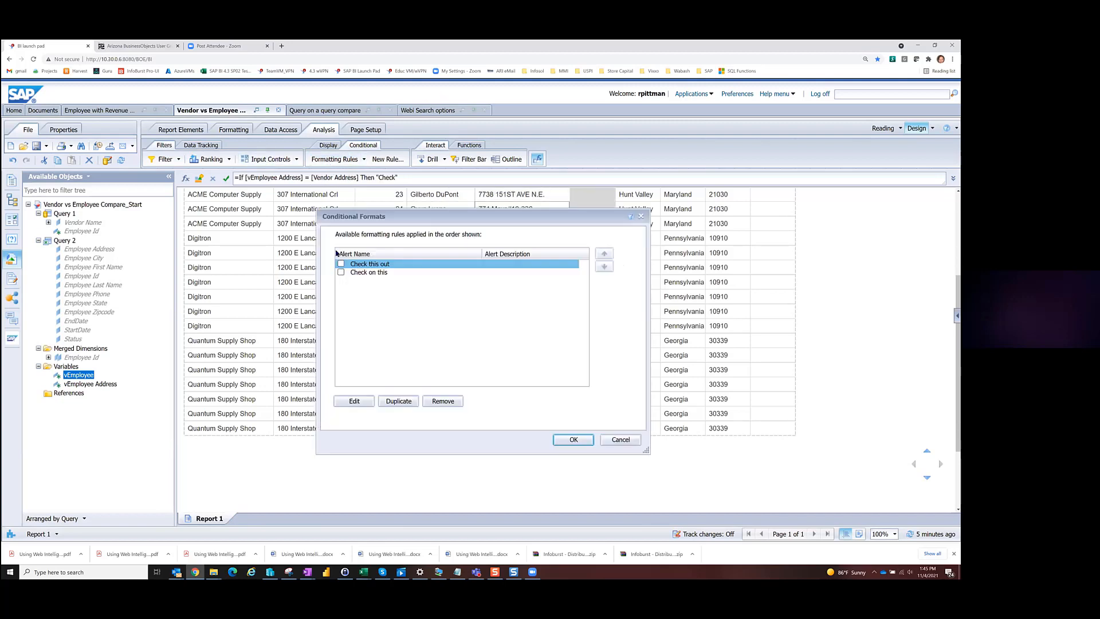
click(342, 264)
click(576, 440)
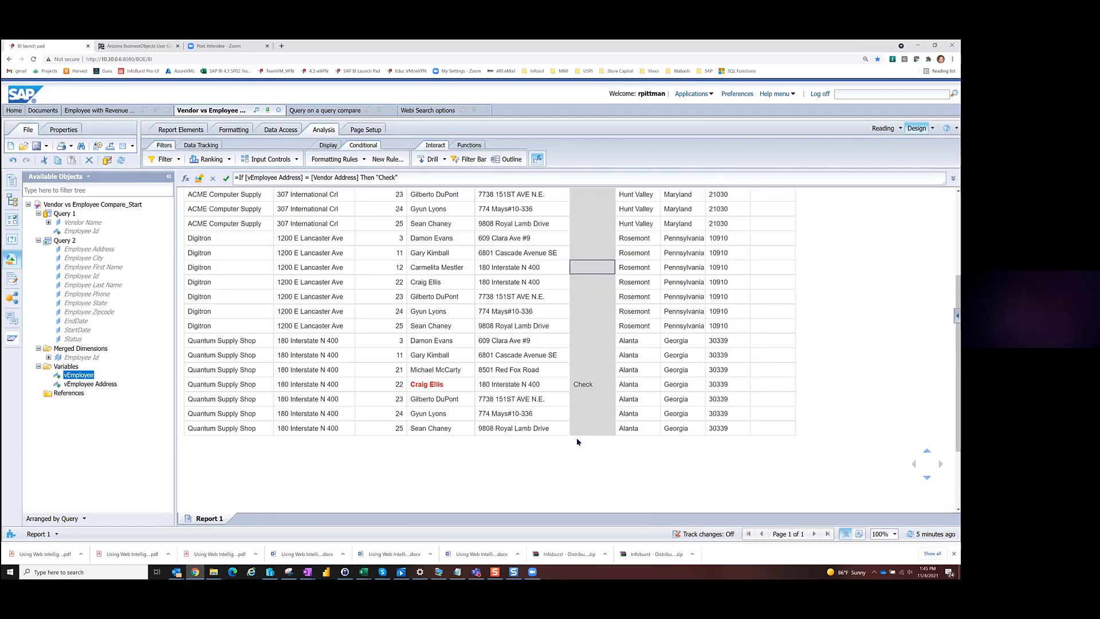
click(490, 296)
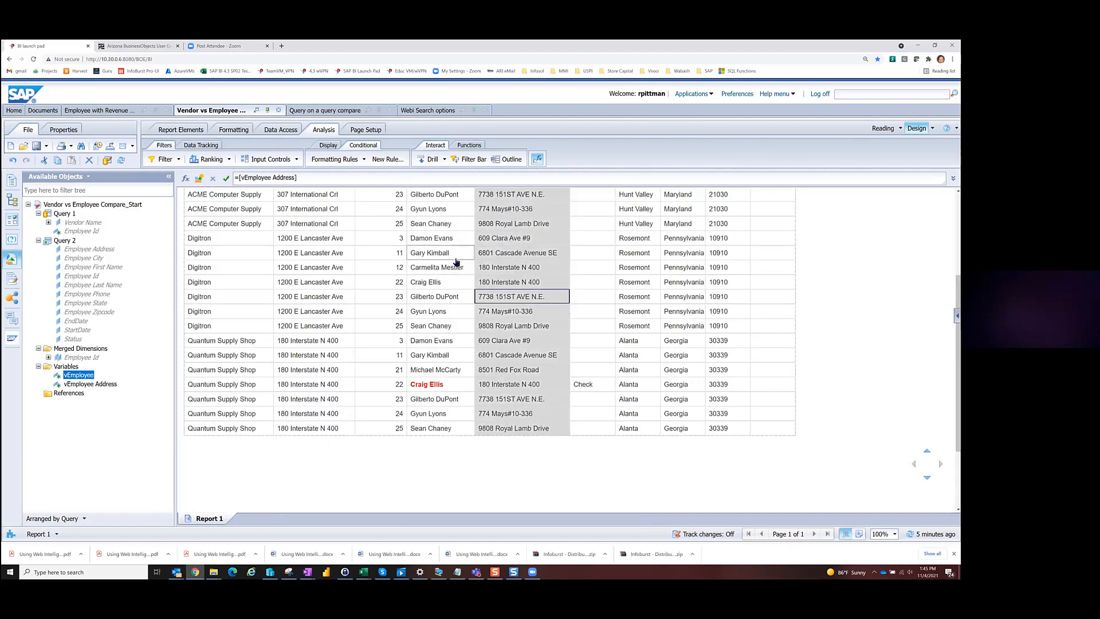
click(363, 160)
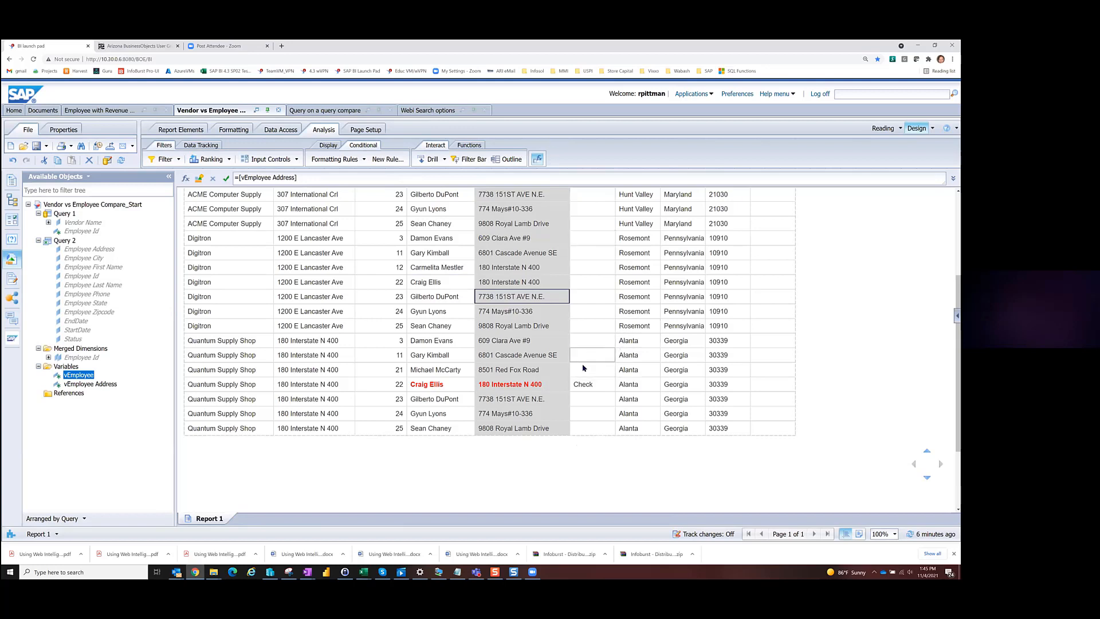
Create a dimension variable named "Employee with same add as Vendor" from the address-comparison column's If formula
click(583, 384)
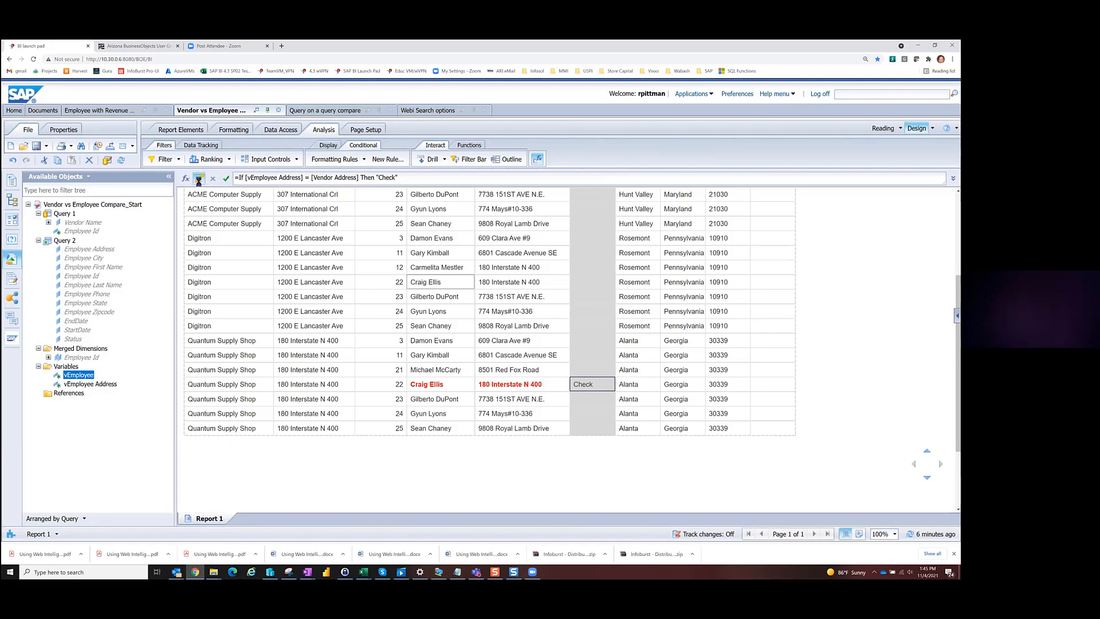
click(199, 179)
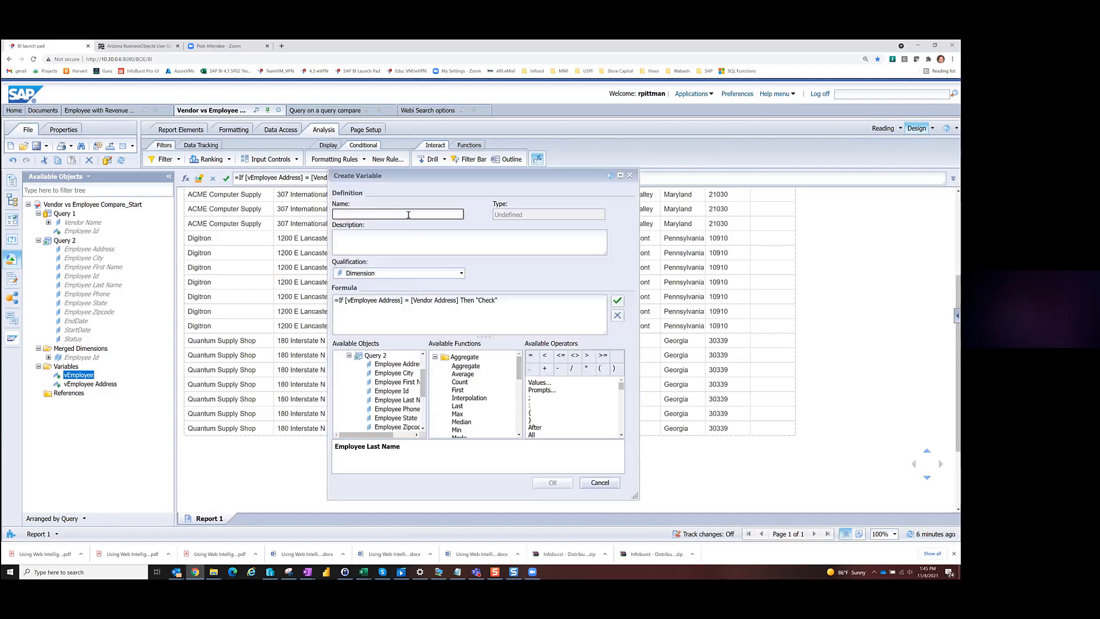
text(Employee with same)
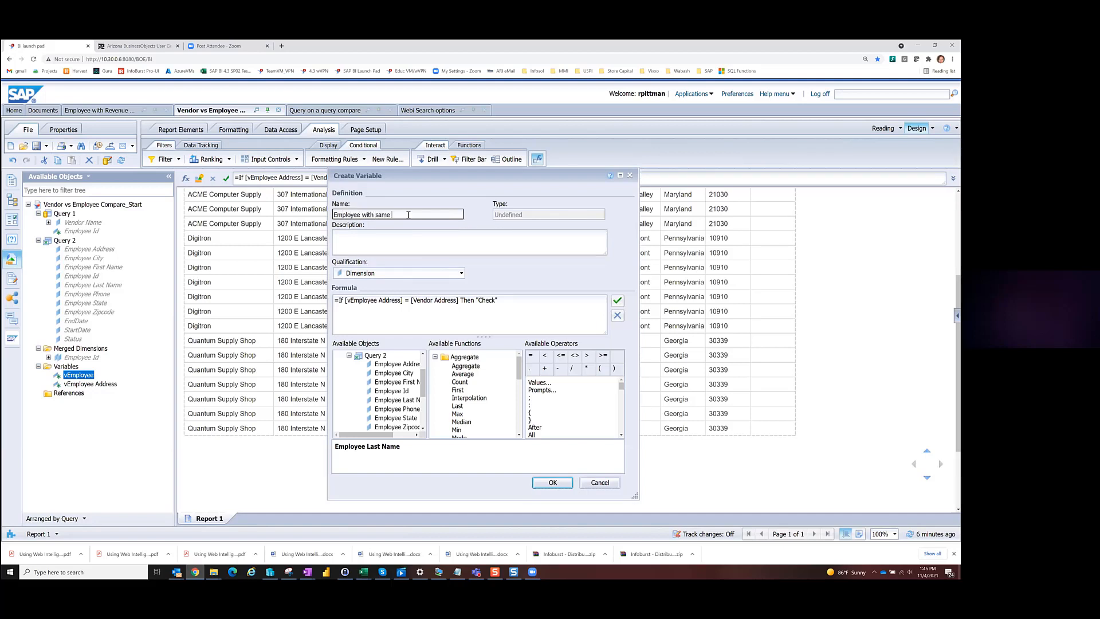
text( add as Vendor)
click(552, 482)
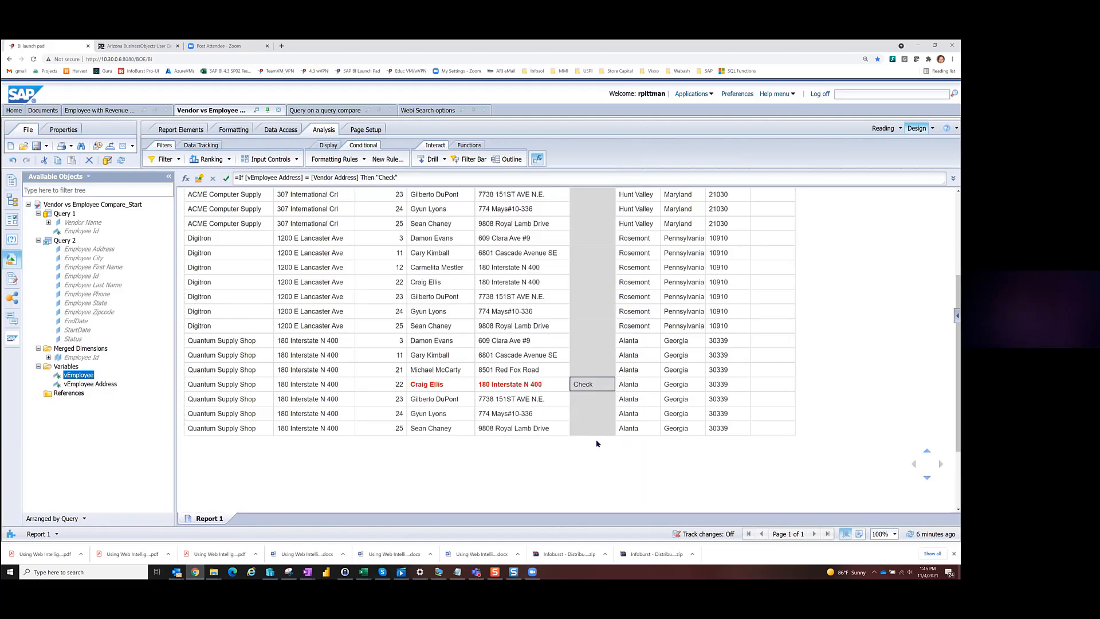
Filter the table so that Employee with same add as Vendor Is not Null
right_click(590, 354)
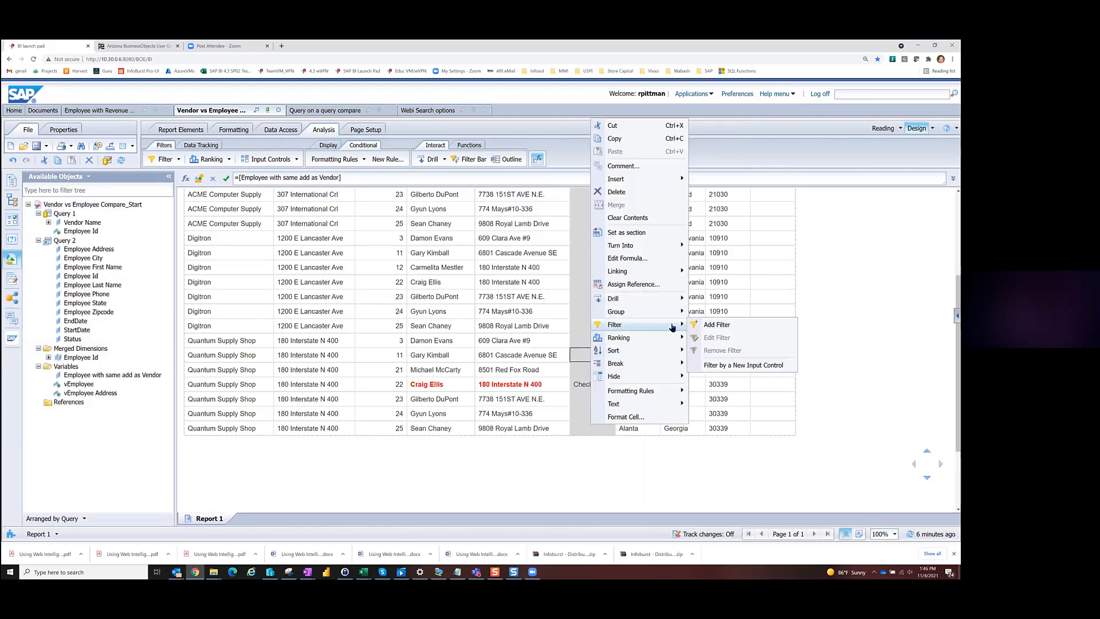
click(703, 327)
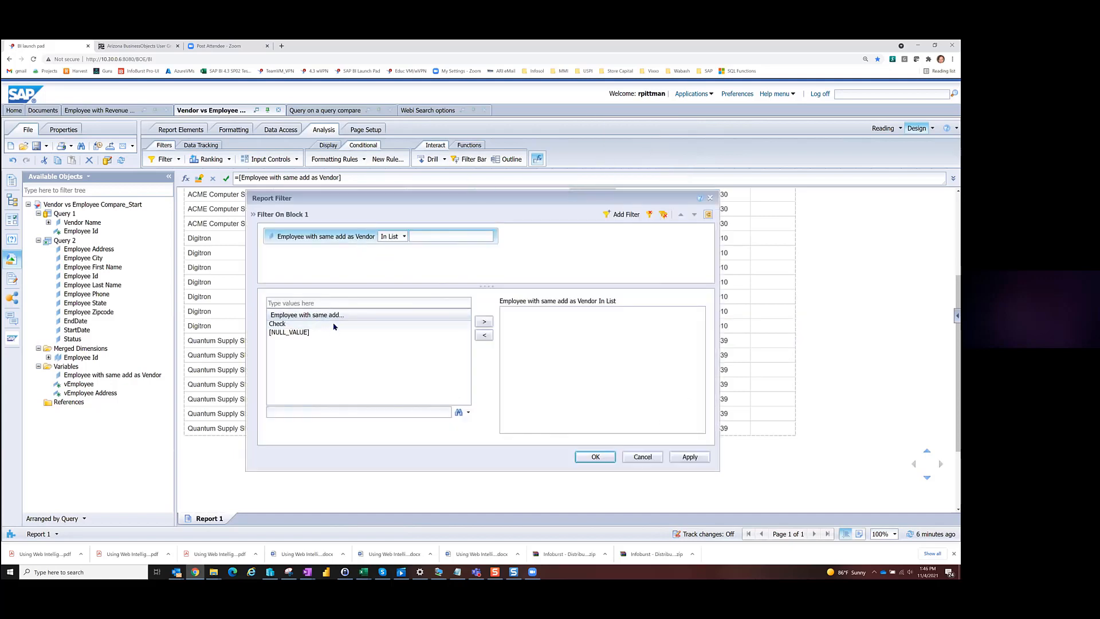
click(404, 236)
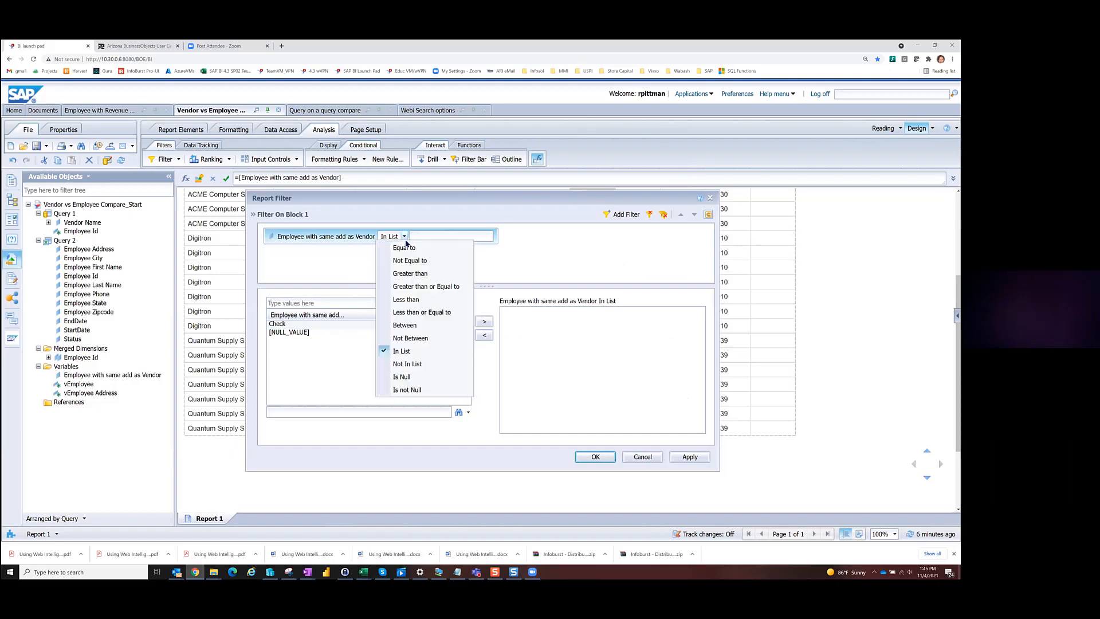
click(423, 390)
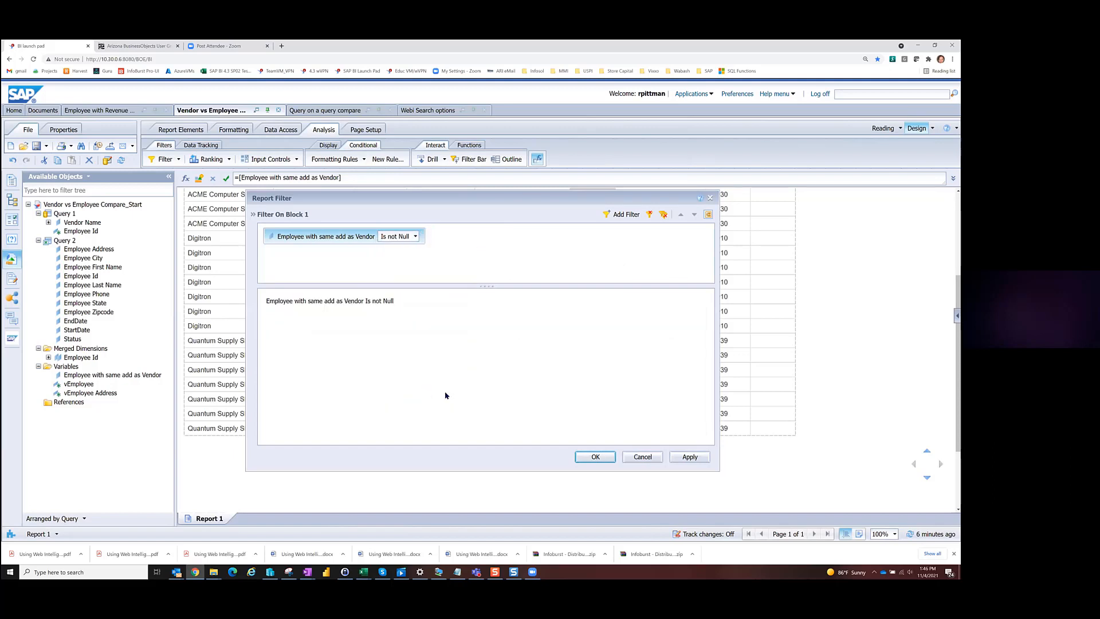
click(587, 456)
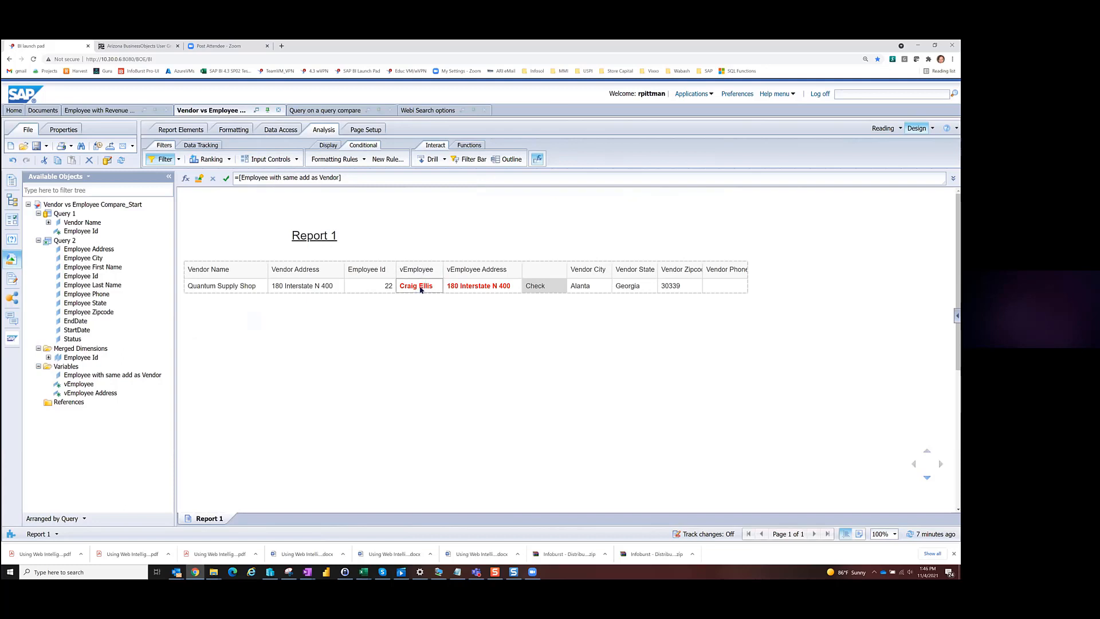
click(205, 282)
click(544, 308)
Switch to the "Query on a query compare" document in Design mode and open its Query 1 for editing
click(317, 114)
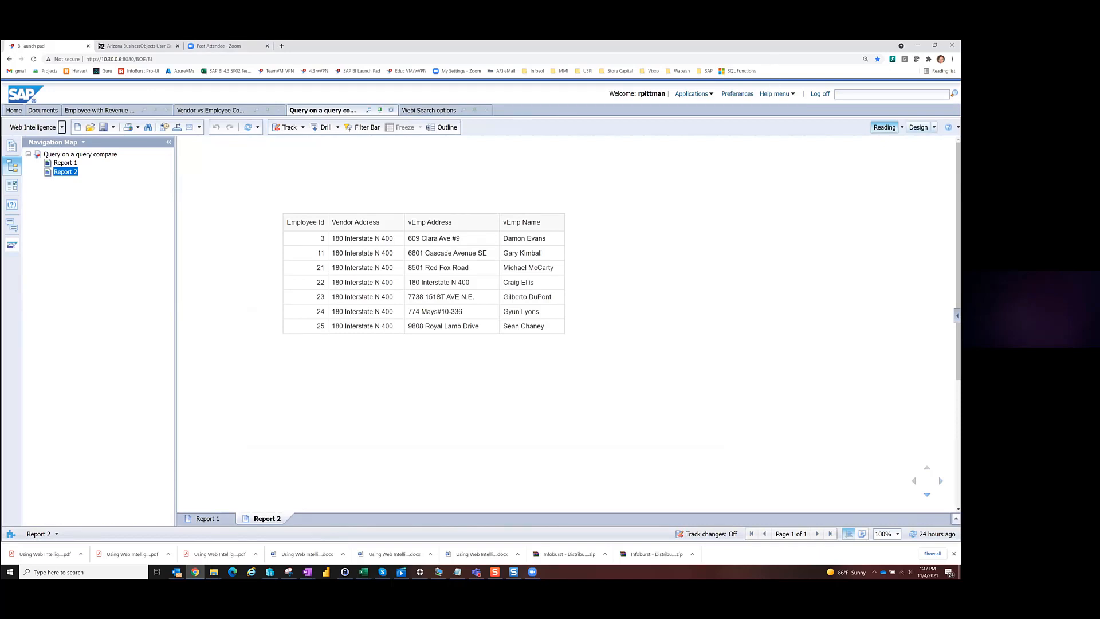
click(918, 127)
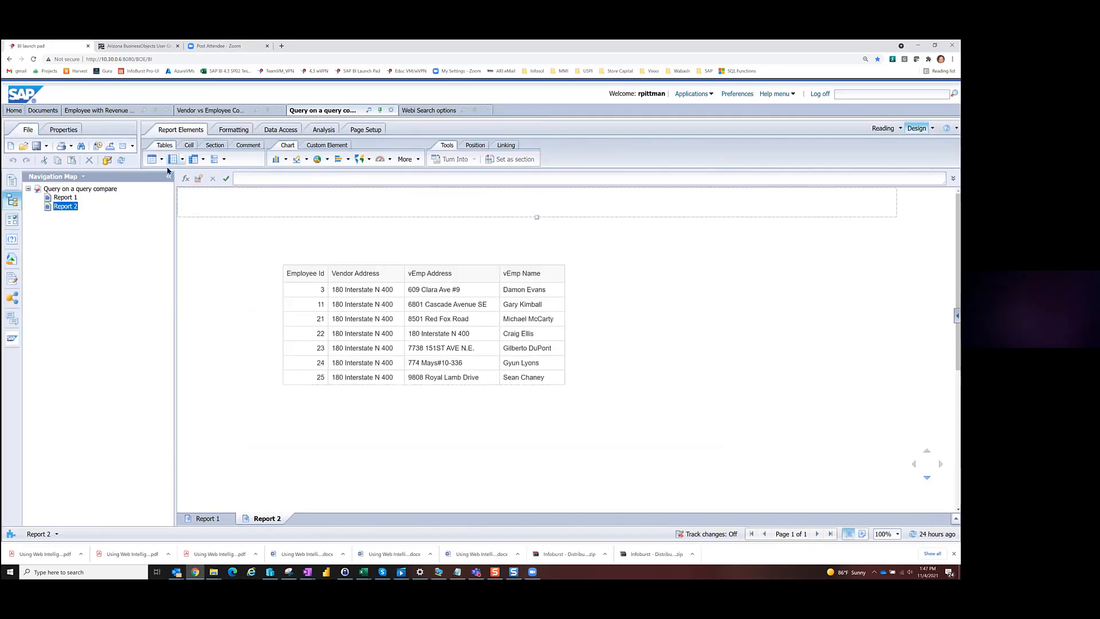
click(106, 160)
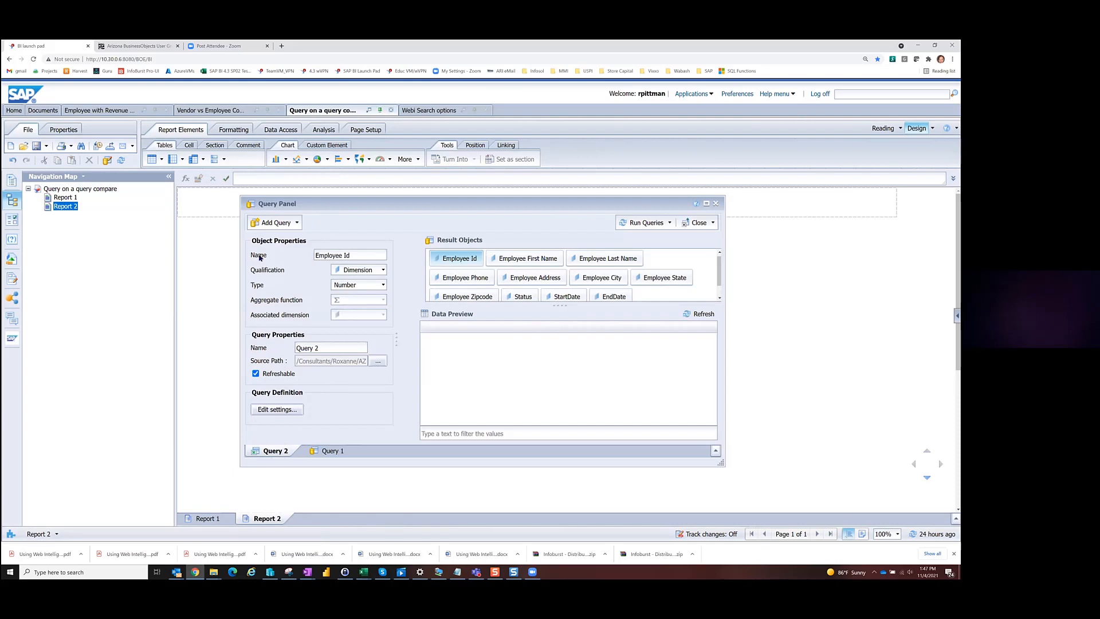
click(341, 452)
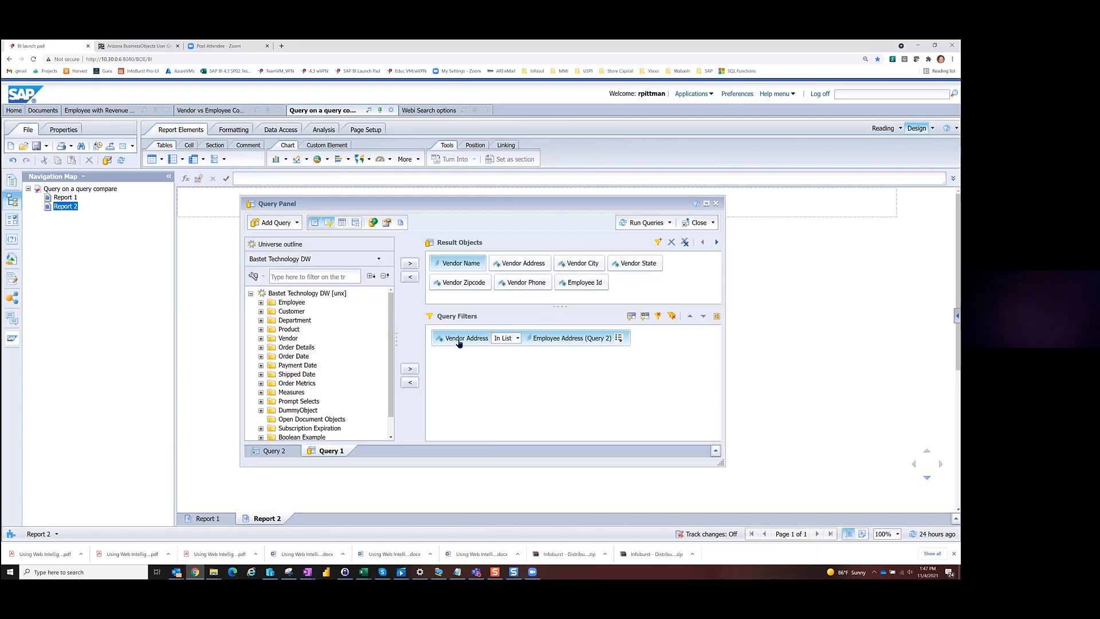
Replace Query 1's filter with Vendor Address In List, using Employee Address from Query 2 as the result from another query, and run the queries
drag(467, 346, 372, 341)
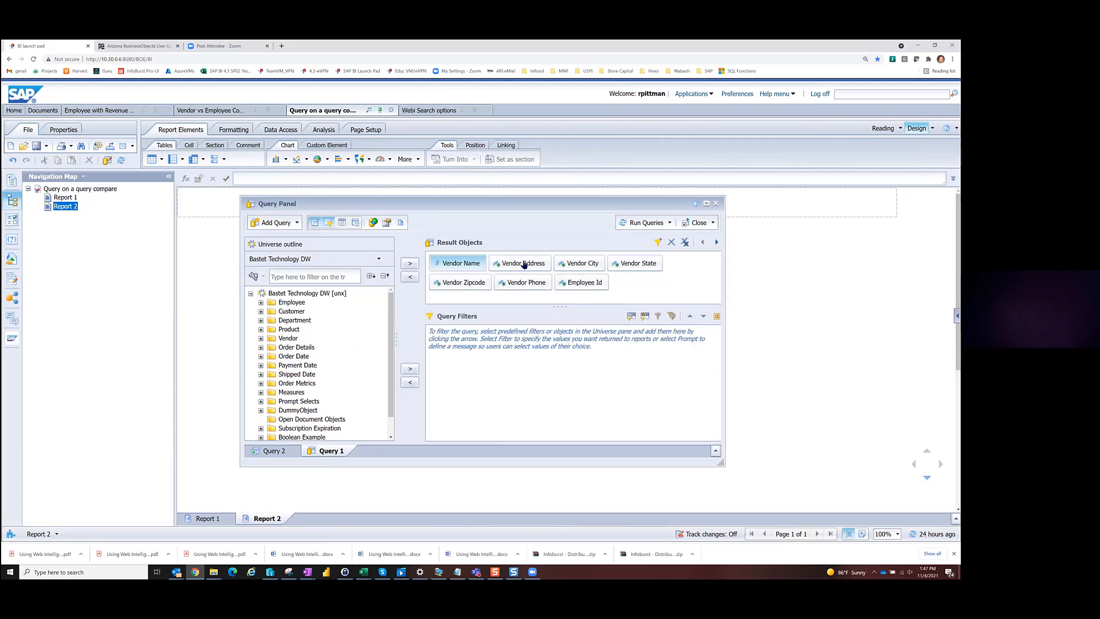
drag(522, 263, 502, 356)
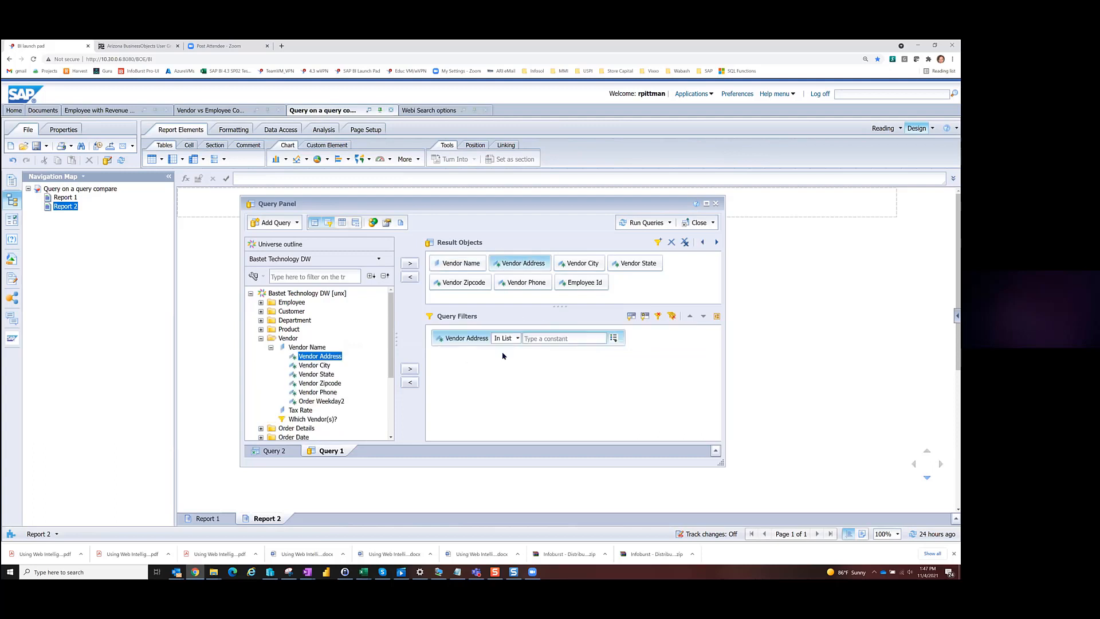
click(614, 337)
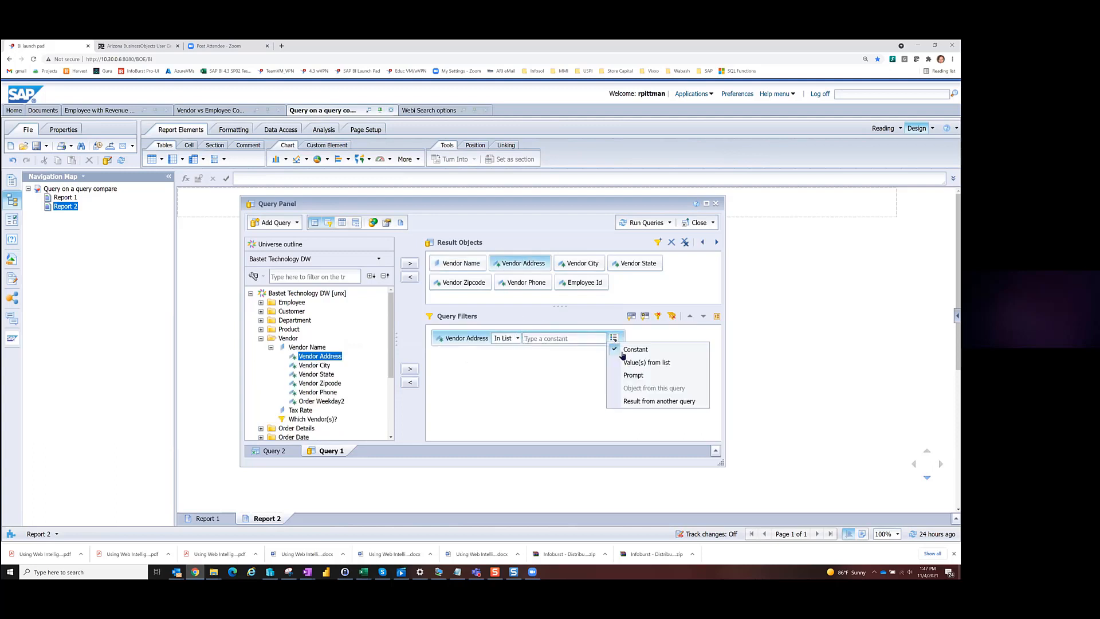
click(657, 401)
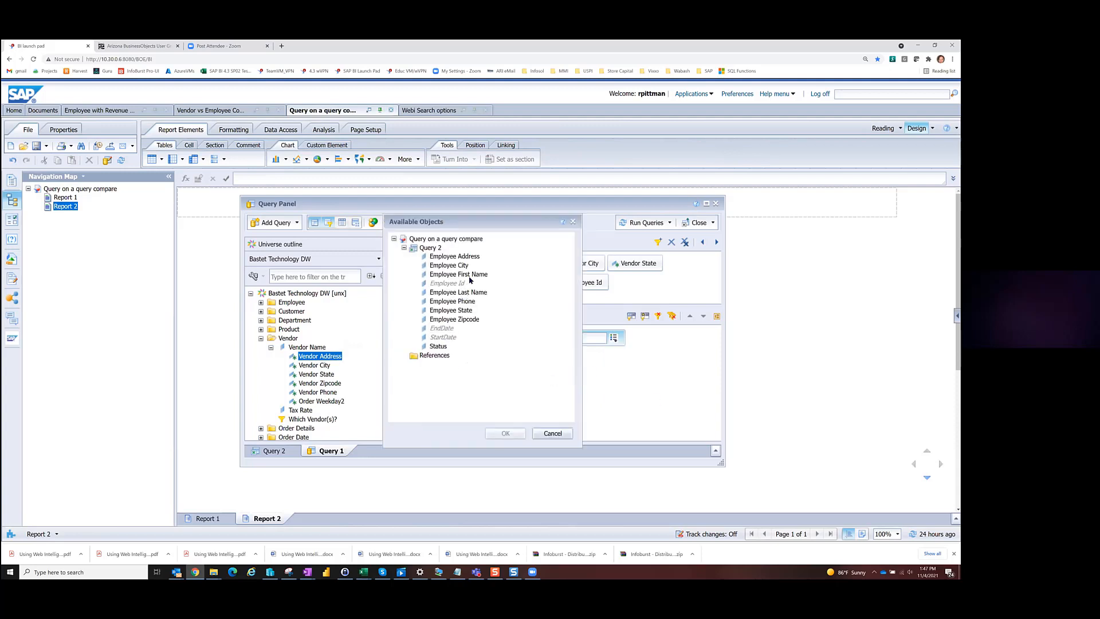
click(464, 259)
click(505, 434)
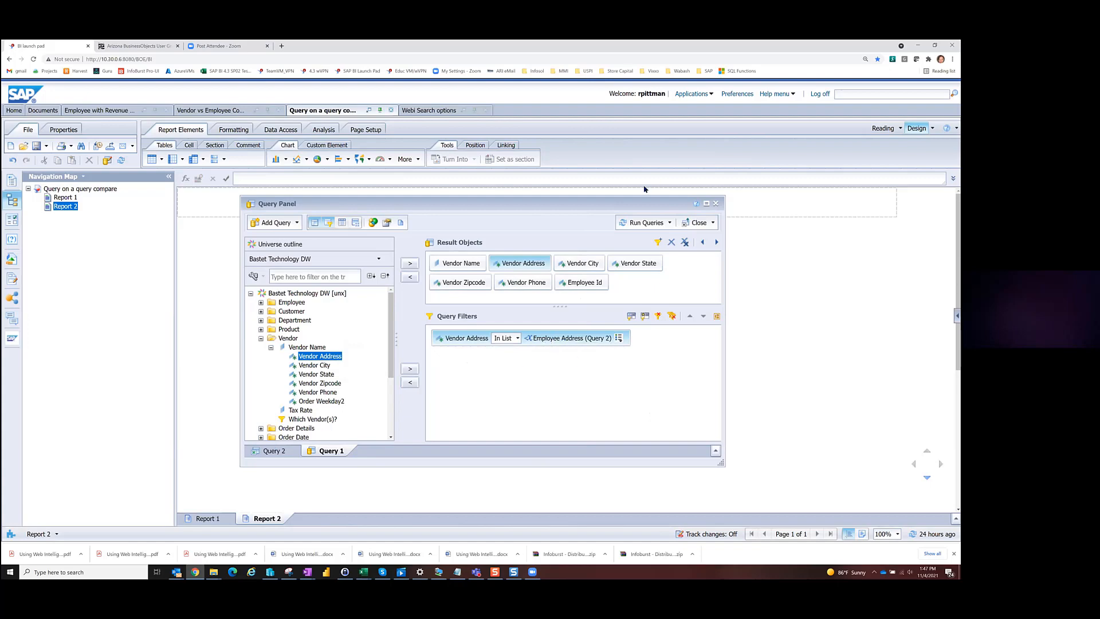
click(633, 225)
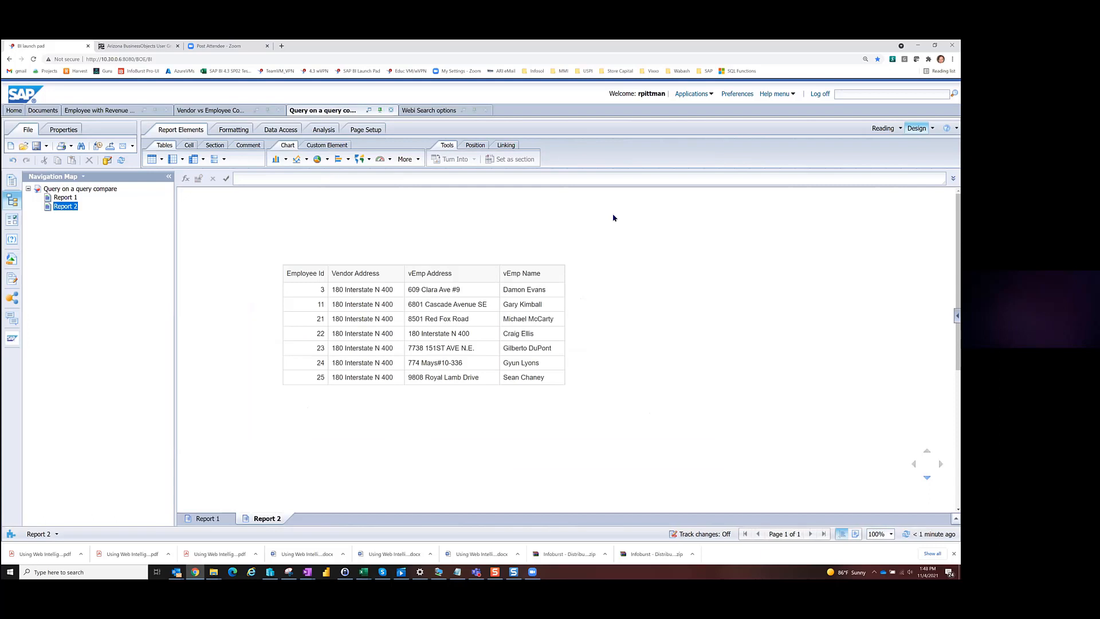
Examine Query 1's Vendor Address filter with its operand types and Query 2's definition in the query editor, and return to Report 2
click(442, 319)
click(434, 339)
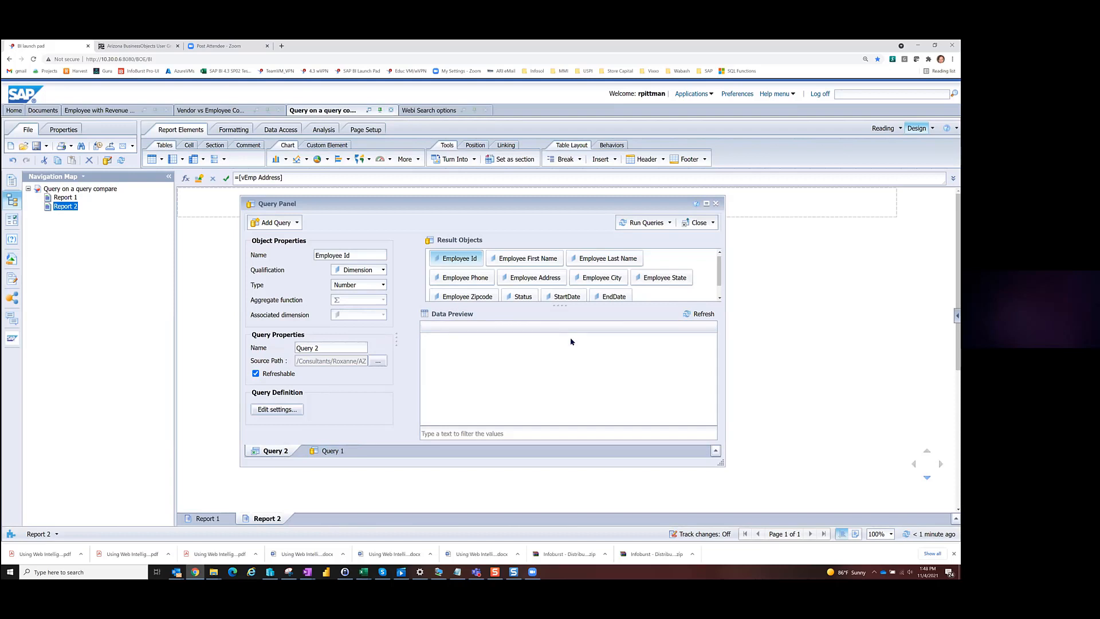
click(331, 452)
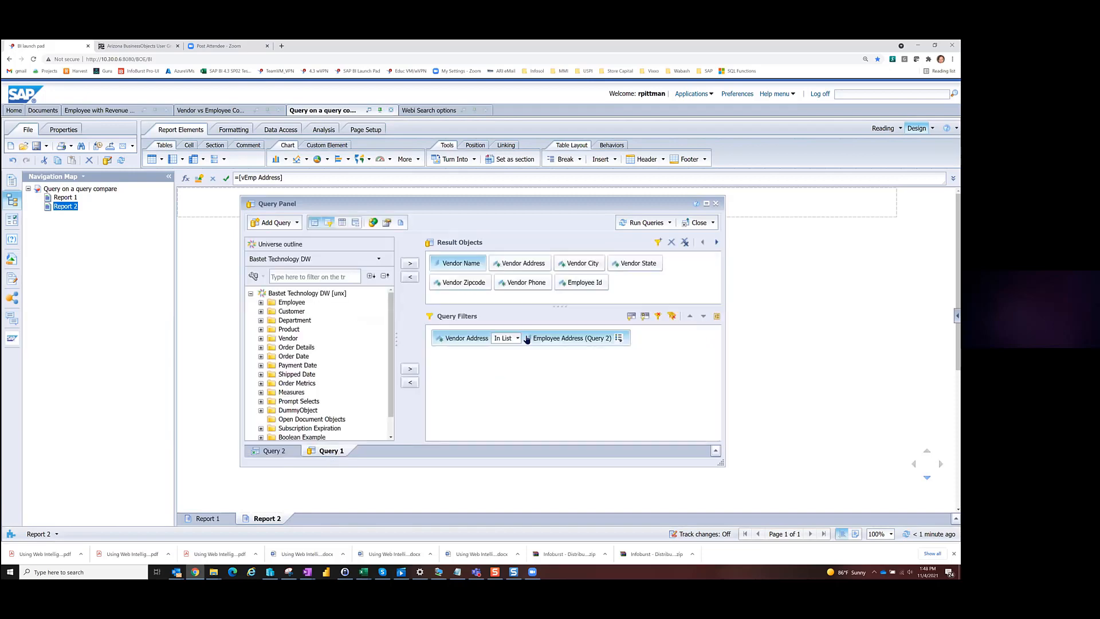
click(619, 339)
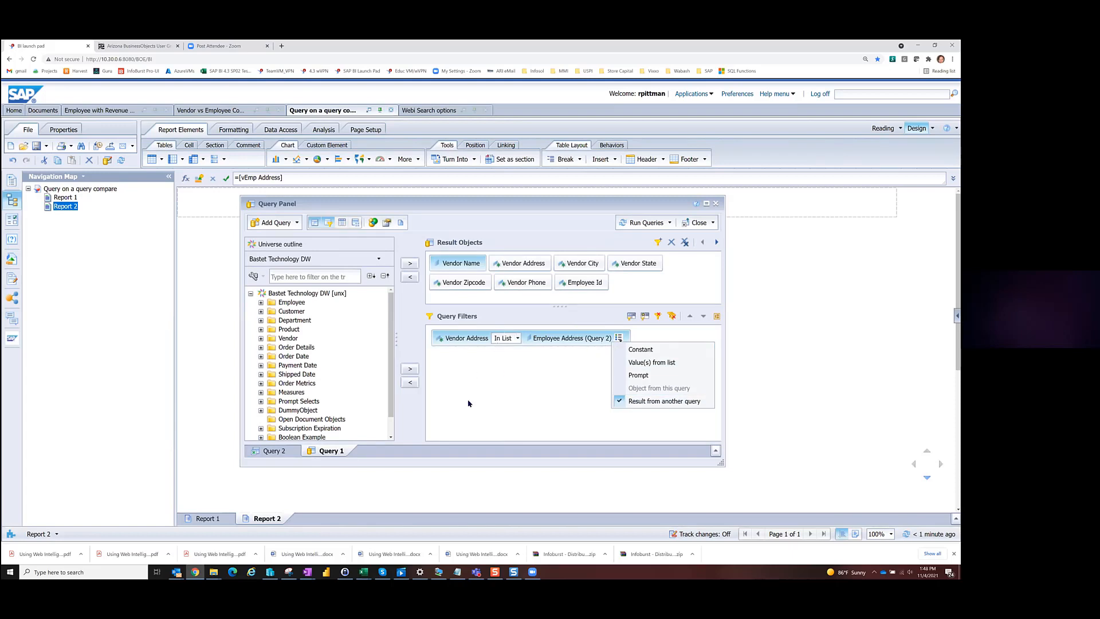
click(269, 450)
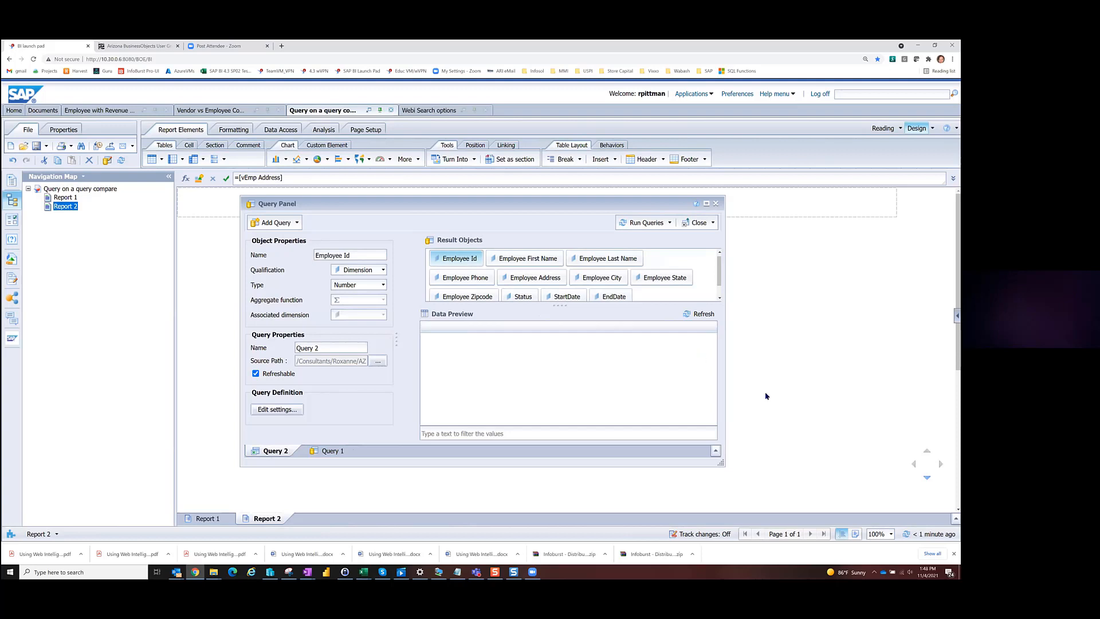
click(331, 450)
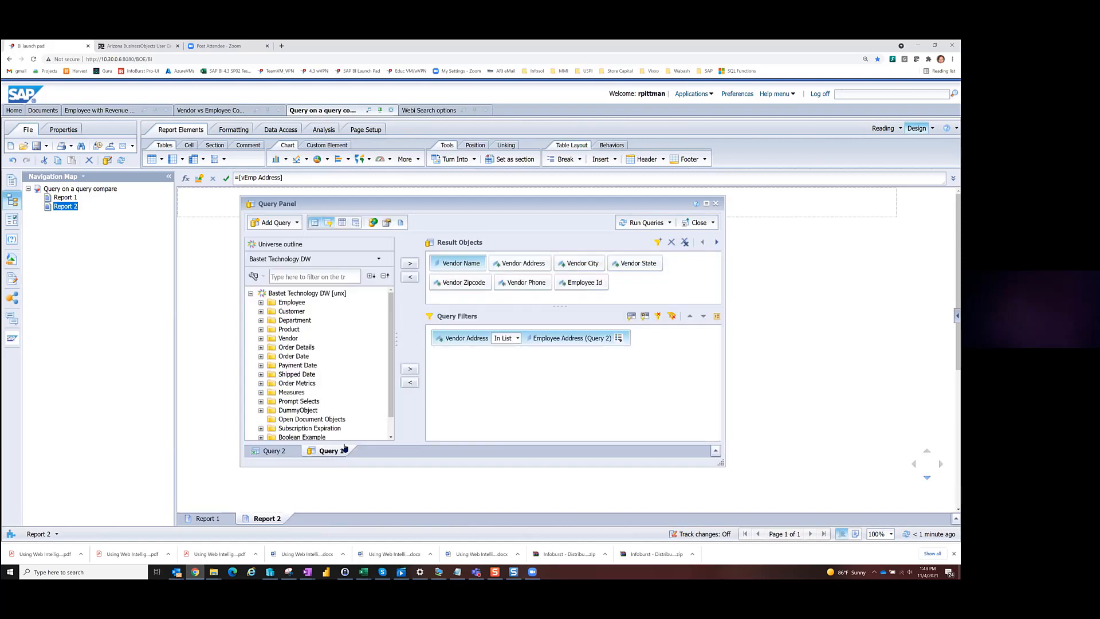
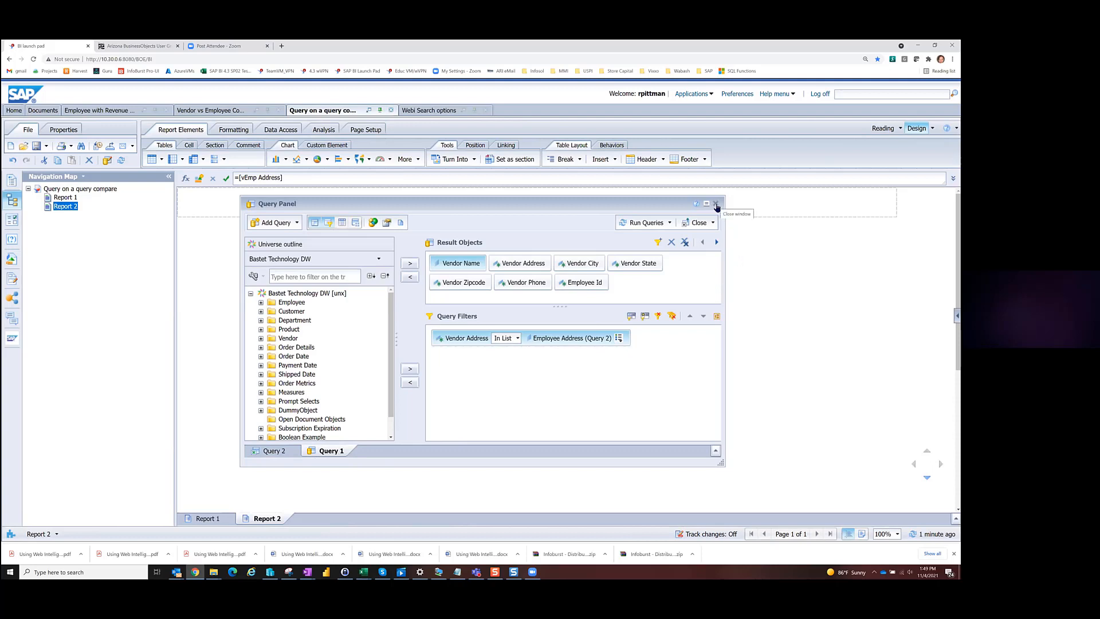
click(715, 205)
click(491, 354)
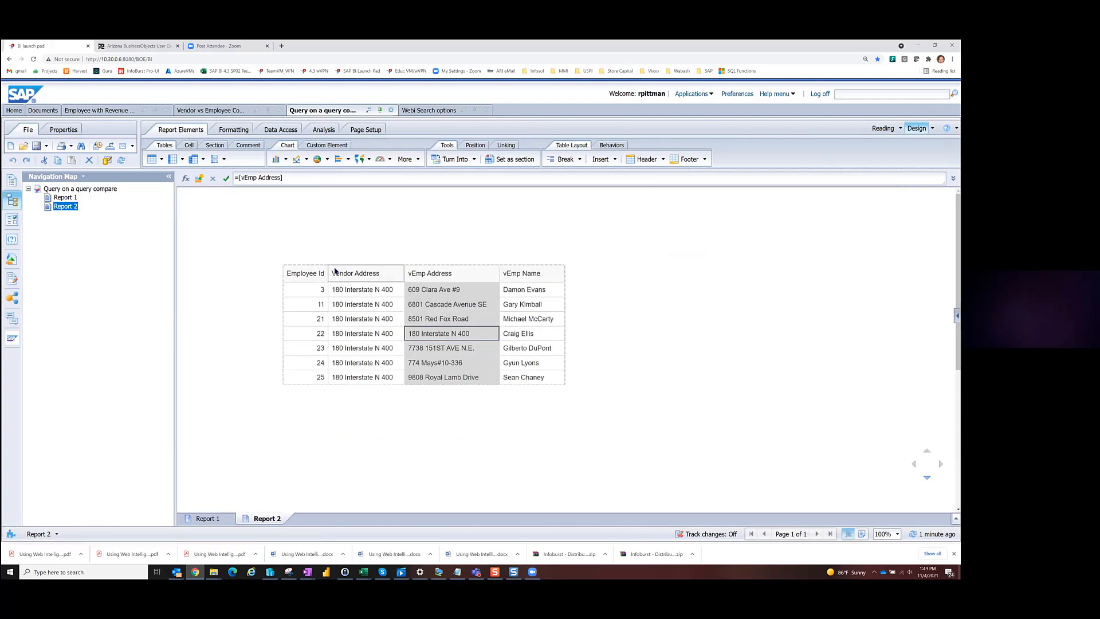
Open the Webi Search options_Start document from the AZBOCUG folder and switch it to Design mode
click(410, 111)
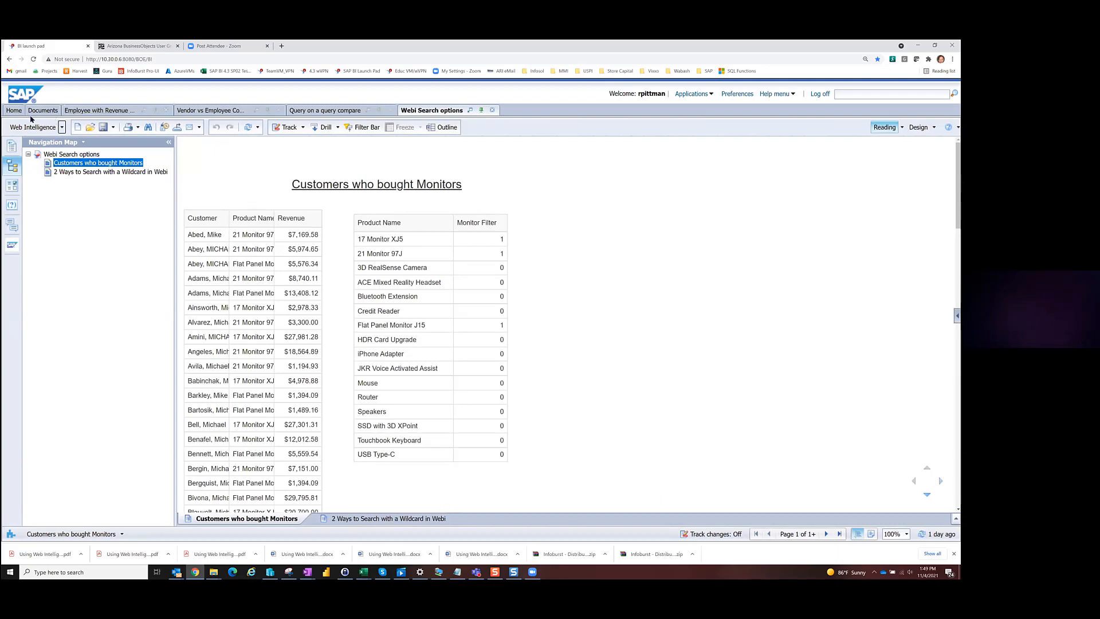
click(38, 111)
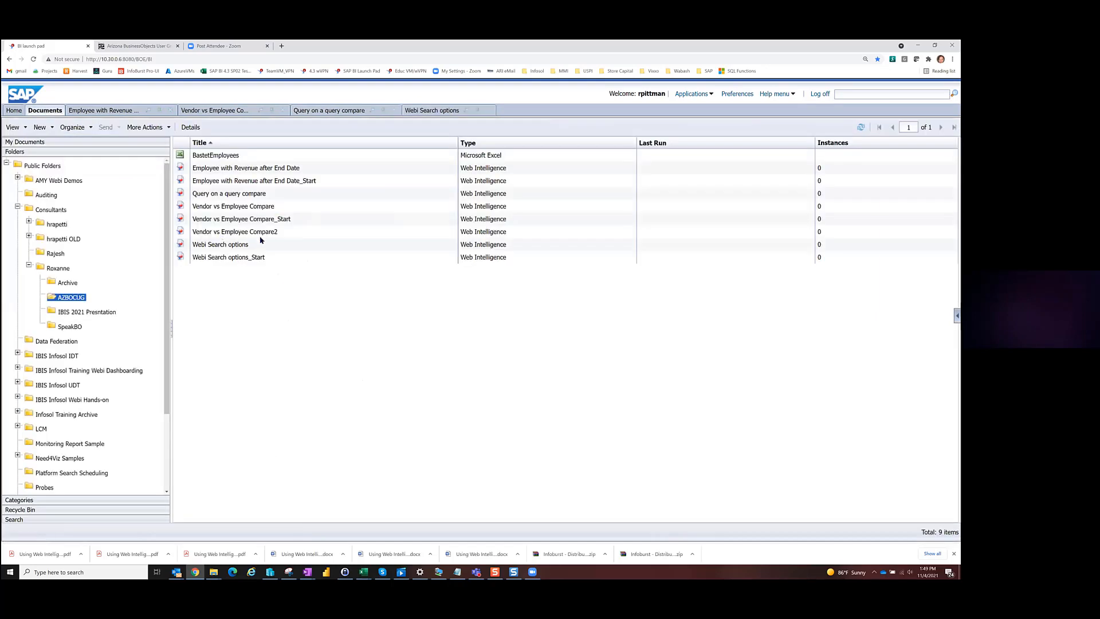
double_click(229, 257)
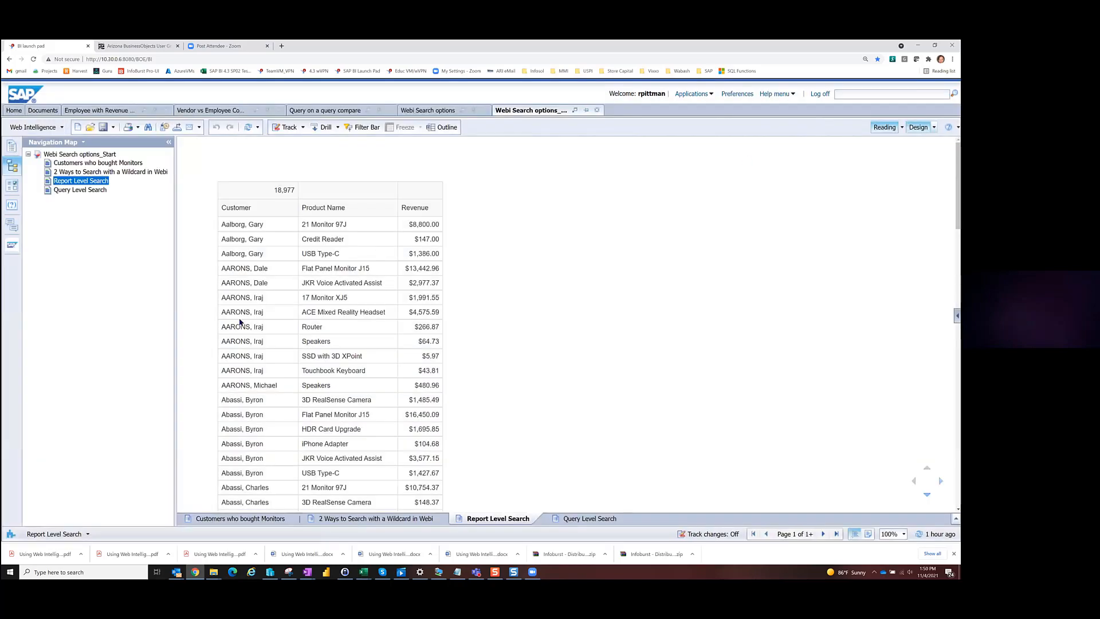
click(416, 292)
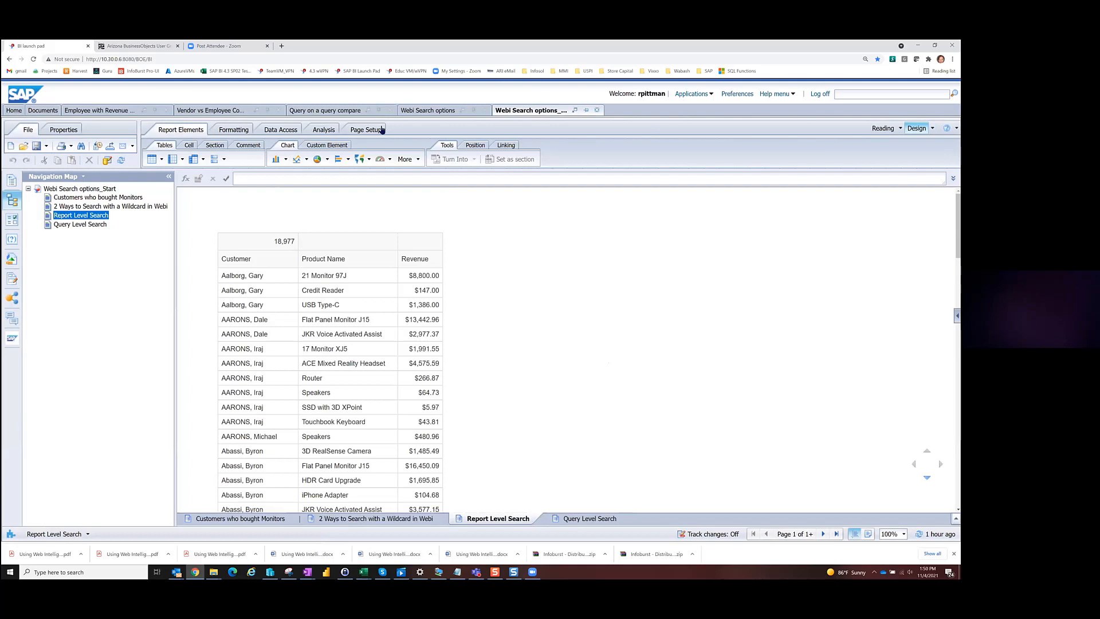
Insert an empty column to the right of Product Name in the Report Level Search table
click(302, 307)
scroll(342, 421, down, 1)
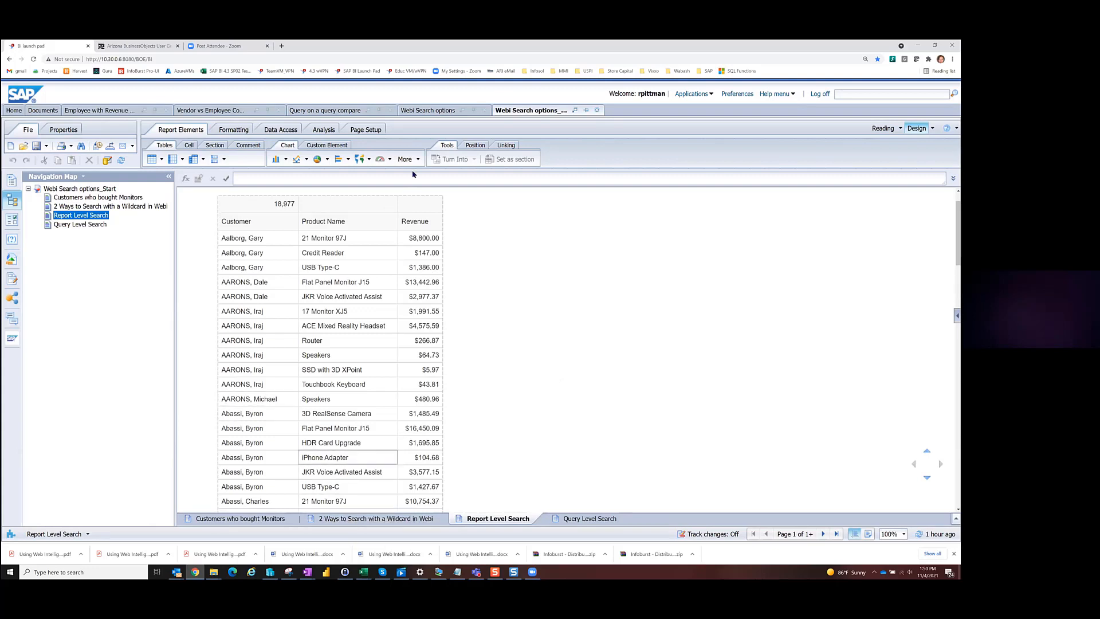
scroll(344, 352, up, 1)
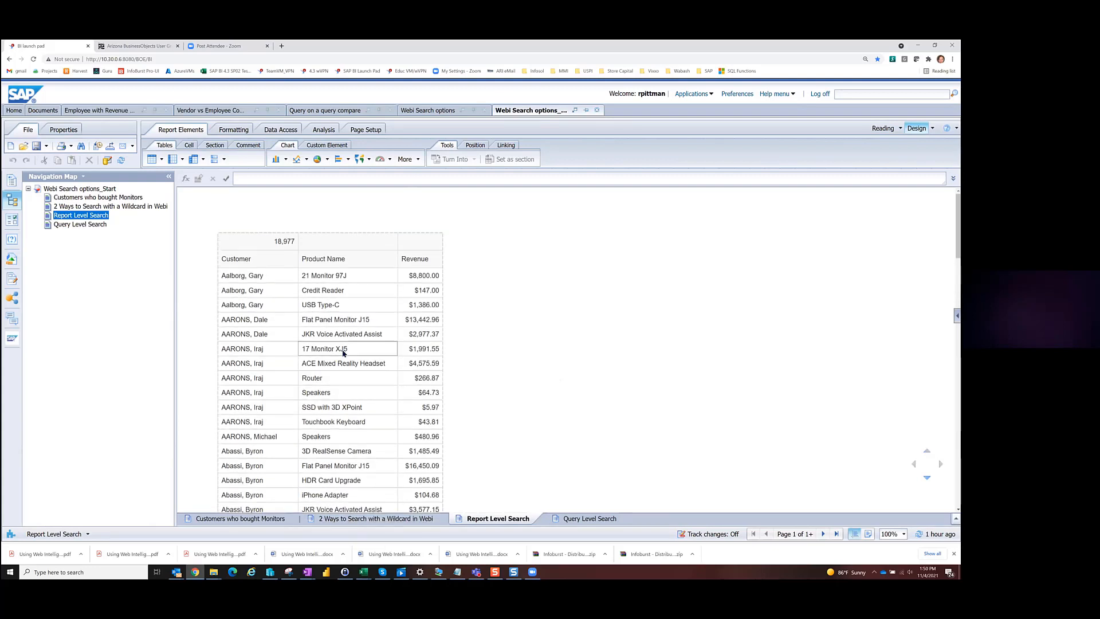
click(353, 307)
right_click(352, 307)
mouse_move(415, 180)
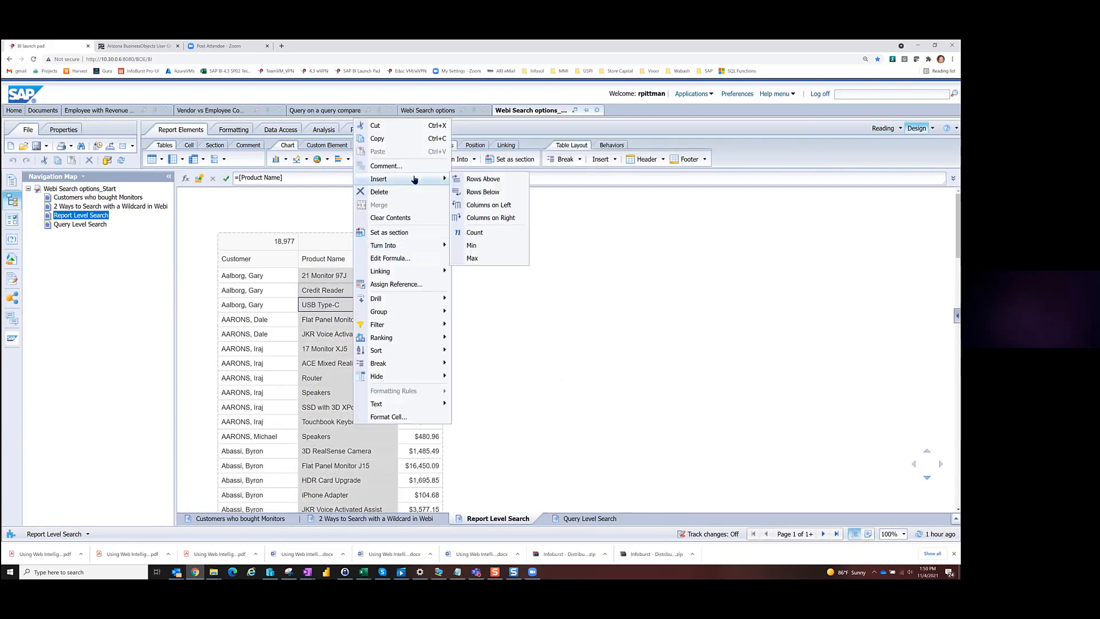
click(492, 217)
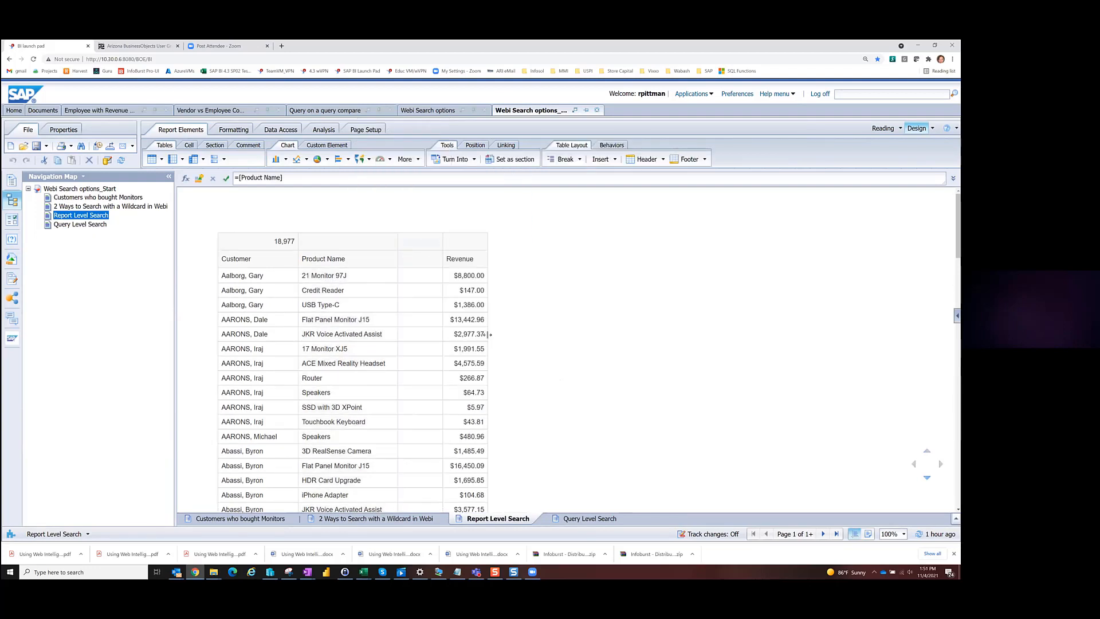
Enter an If Match formula in the empty column that returns 1 when [Product Name] matches *Monitor*, Else 0
click(420, 304)
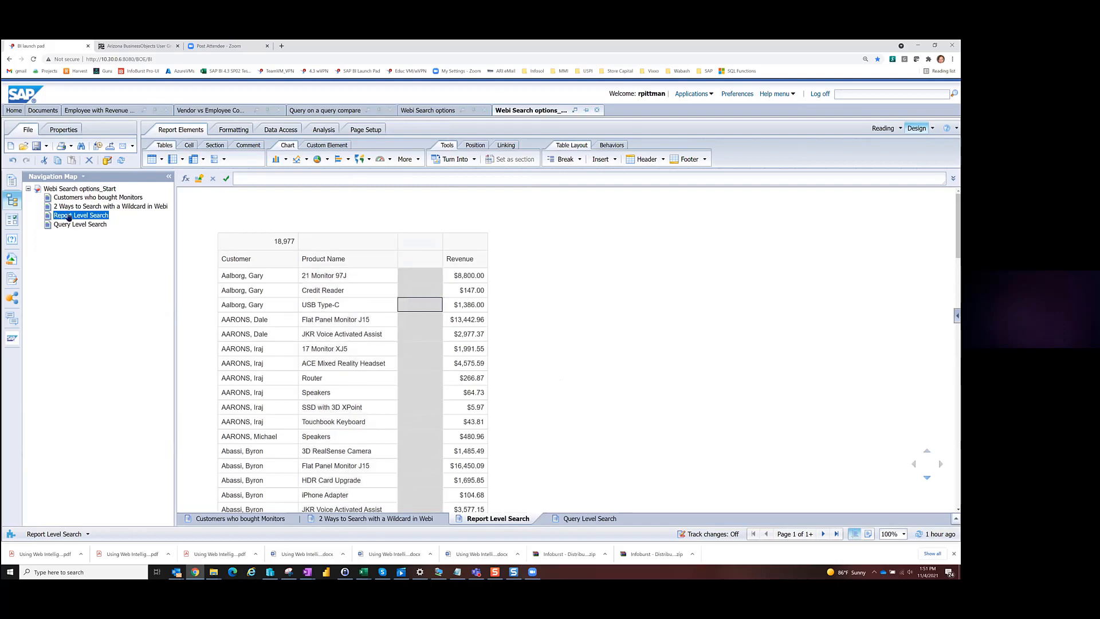
click(11, 259)
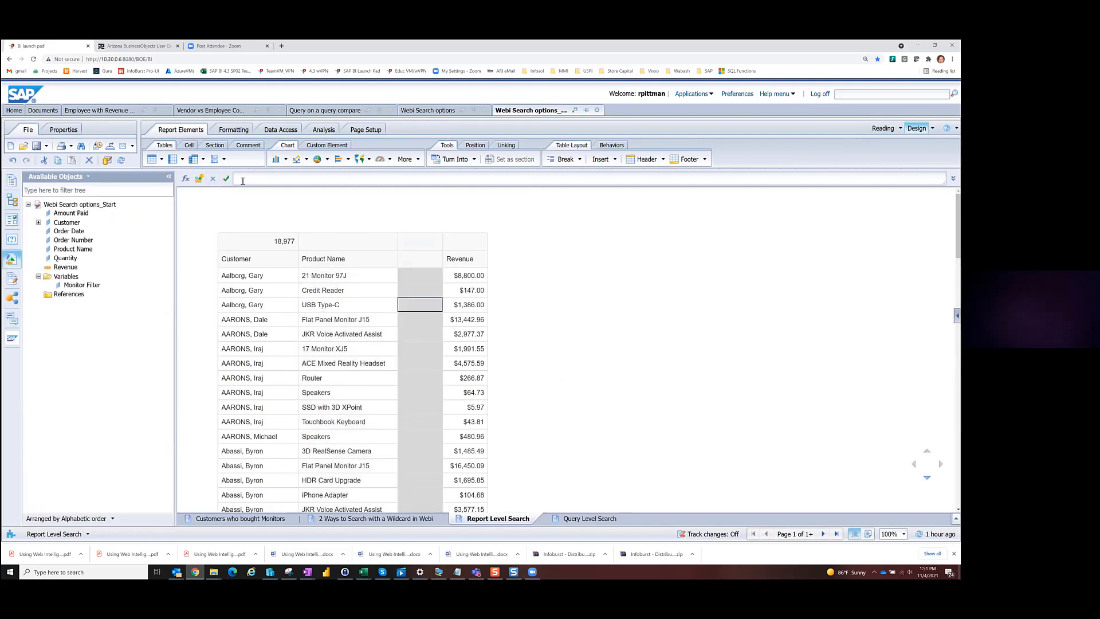
click(271, 180)
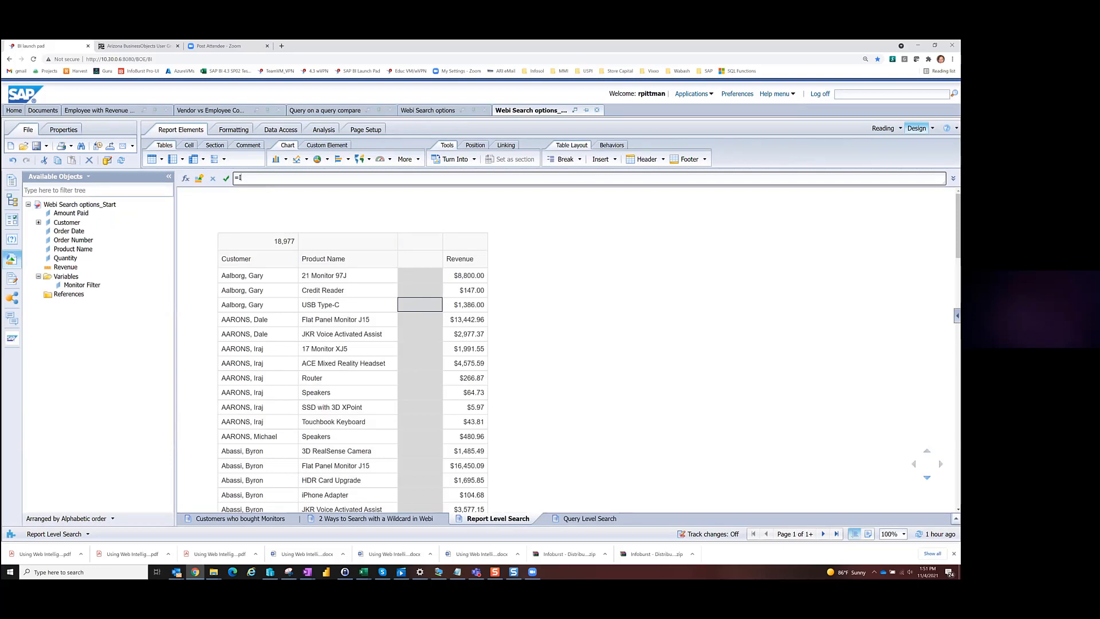
text(=If prod)
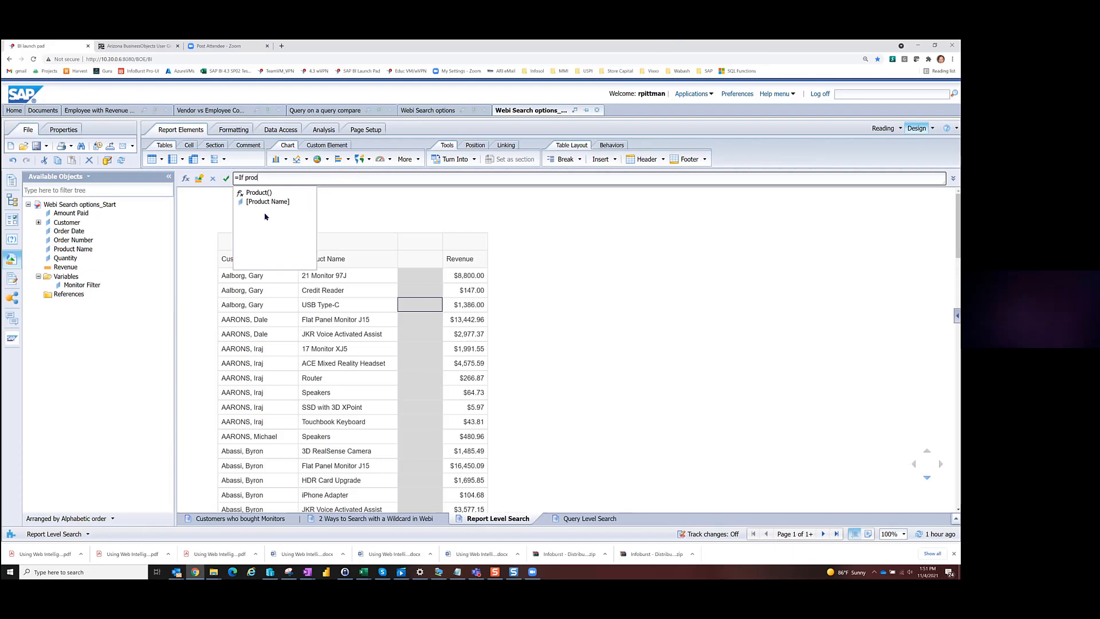
double_click(274, 202)
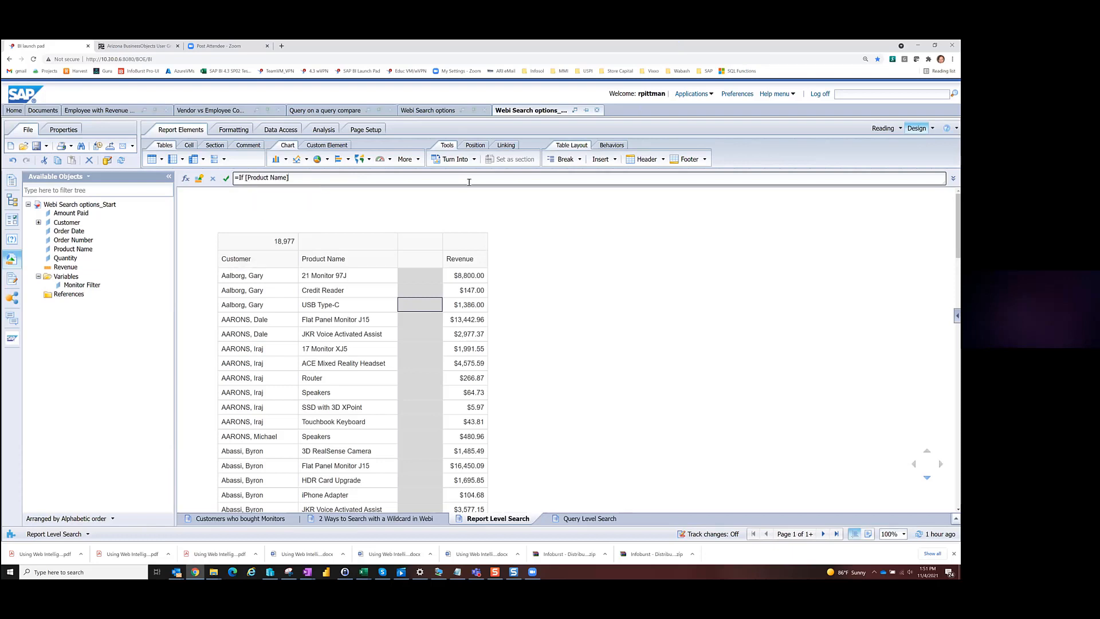
text(Match)
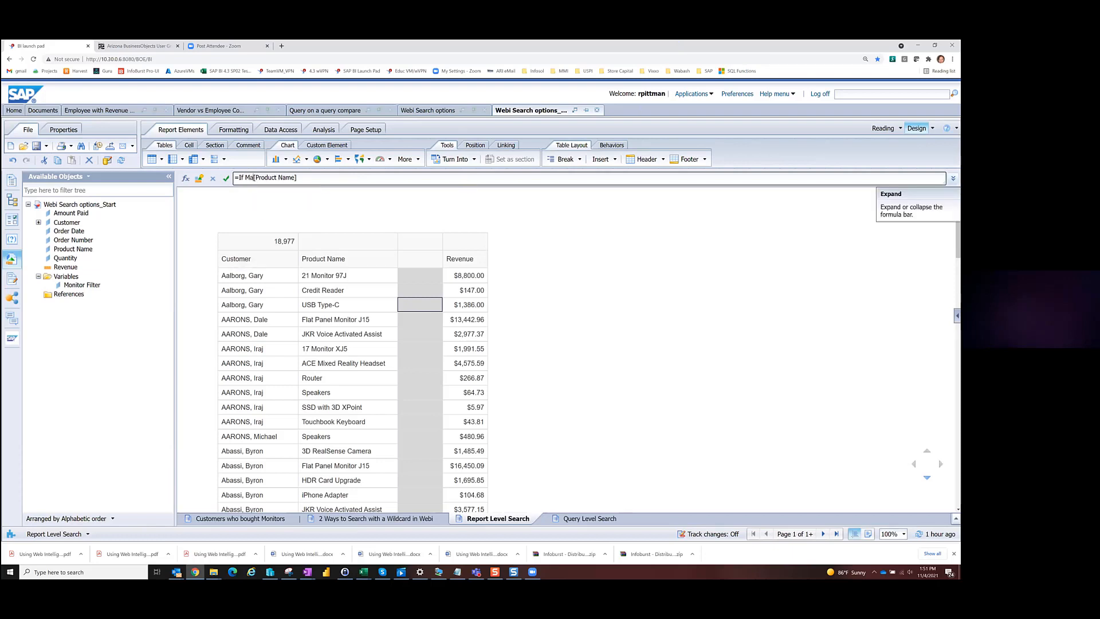
text(()
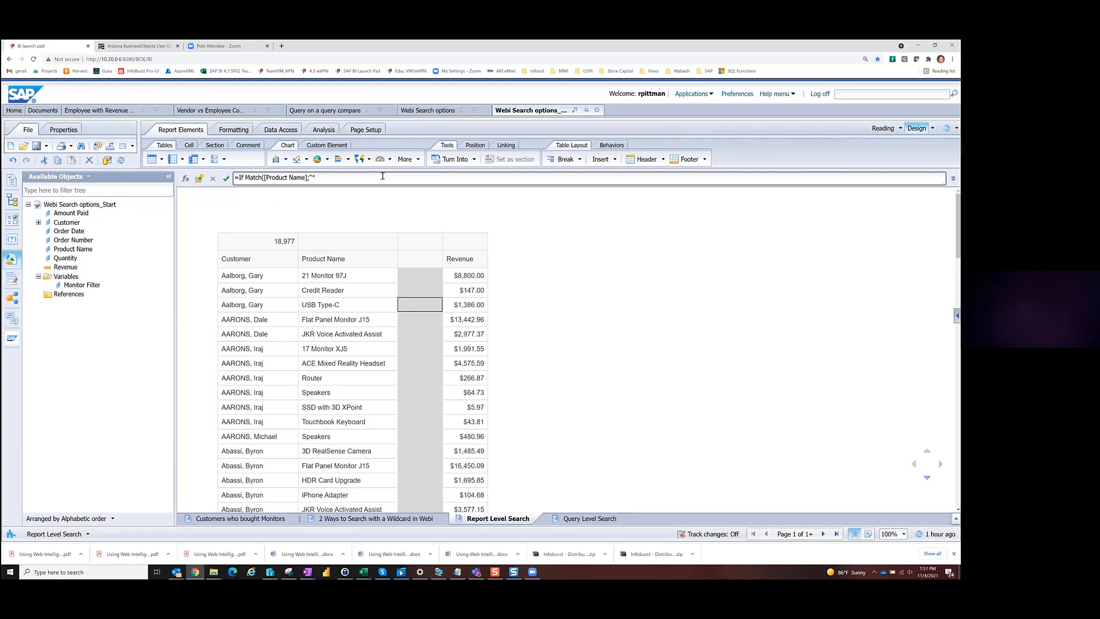
text(Mon)
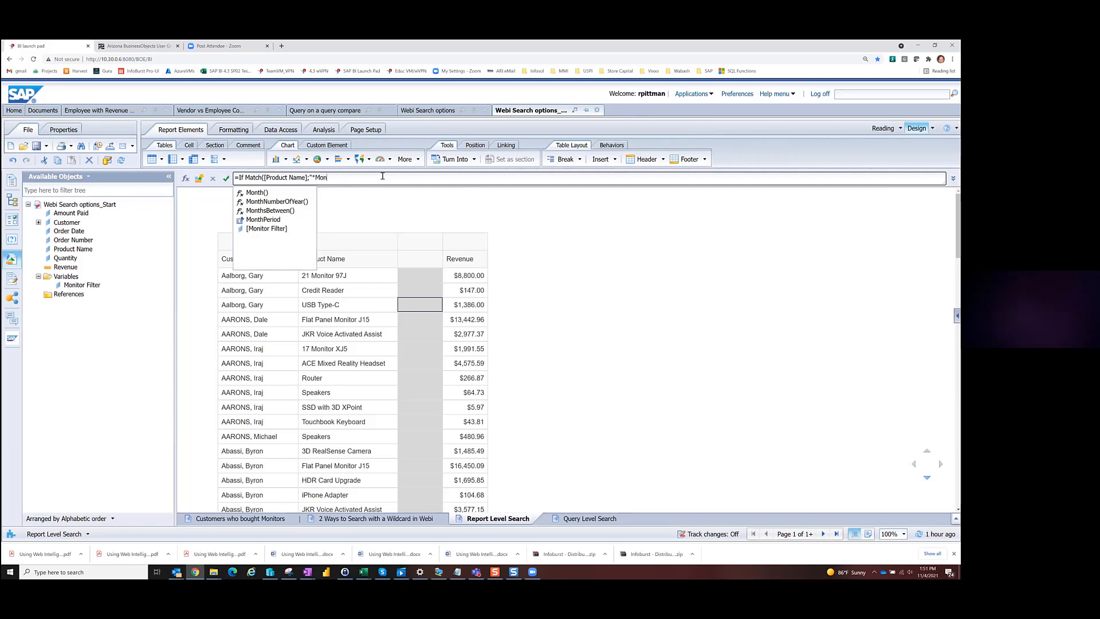
text(itor)
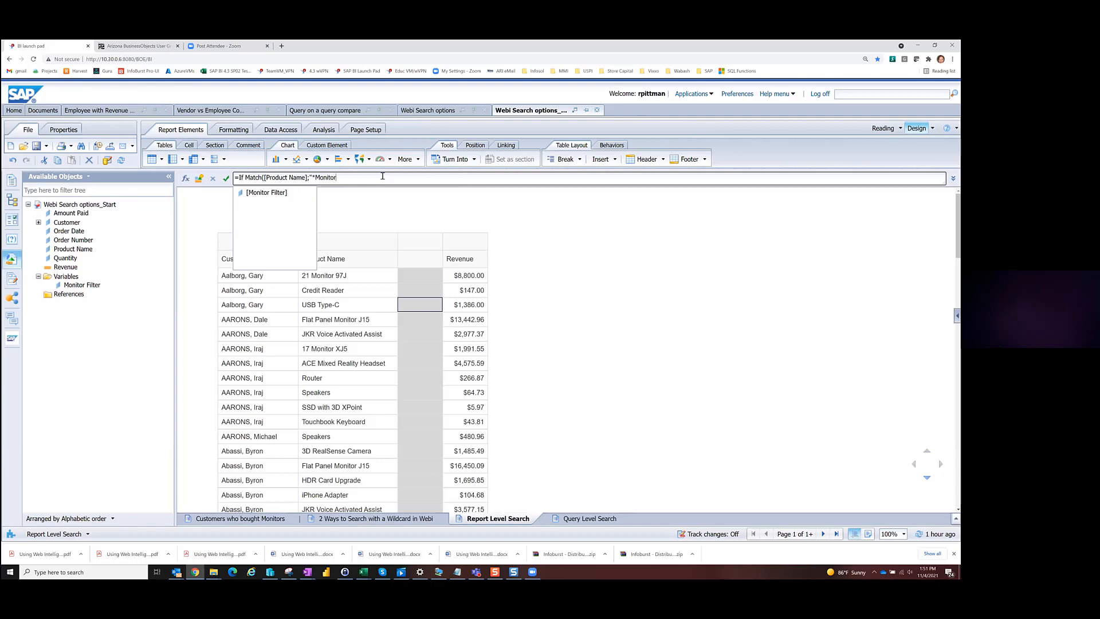
text(*)
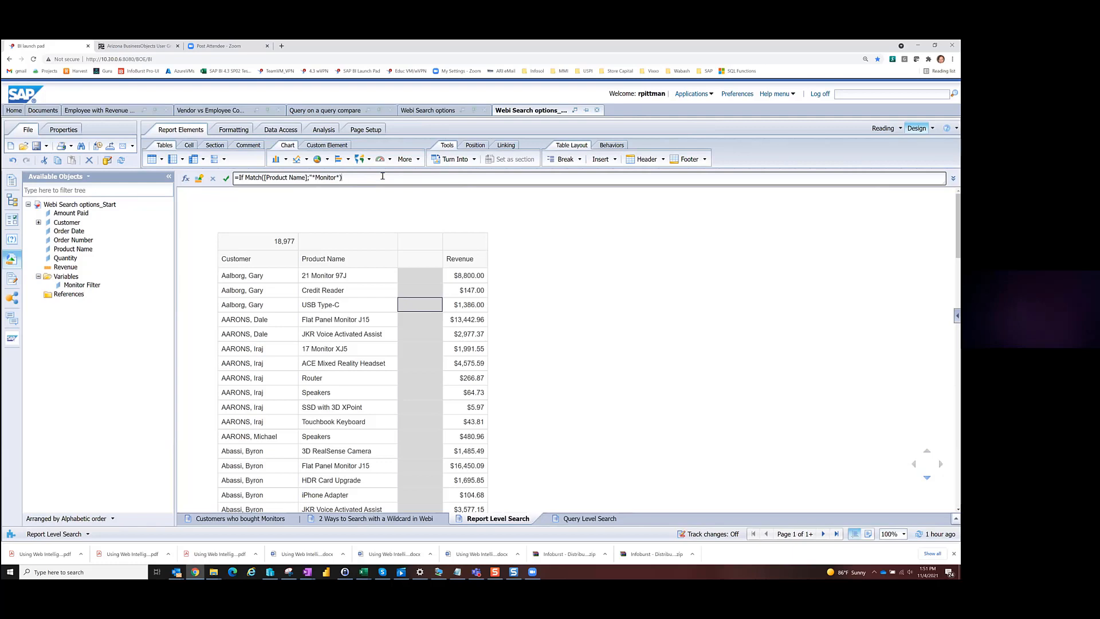
text(Then 1 Else 0)
key(Return)
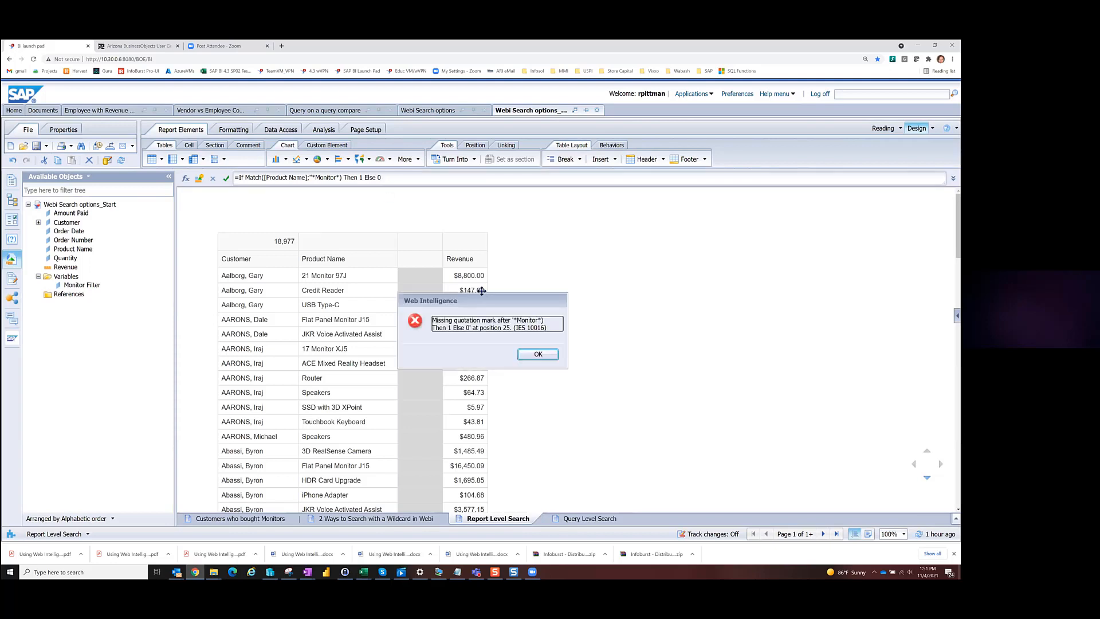
Add the missing closing quotation mark after *Monitor* and validate the formula =If Match([Product Name];"*Monitor*") Then 1 Else 0
click(537, 354)
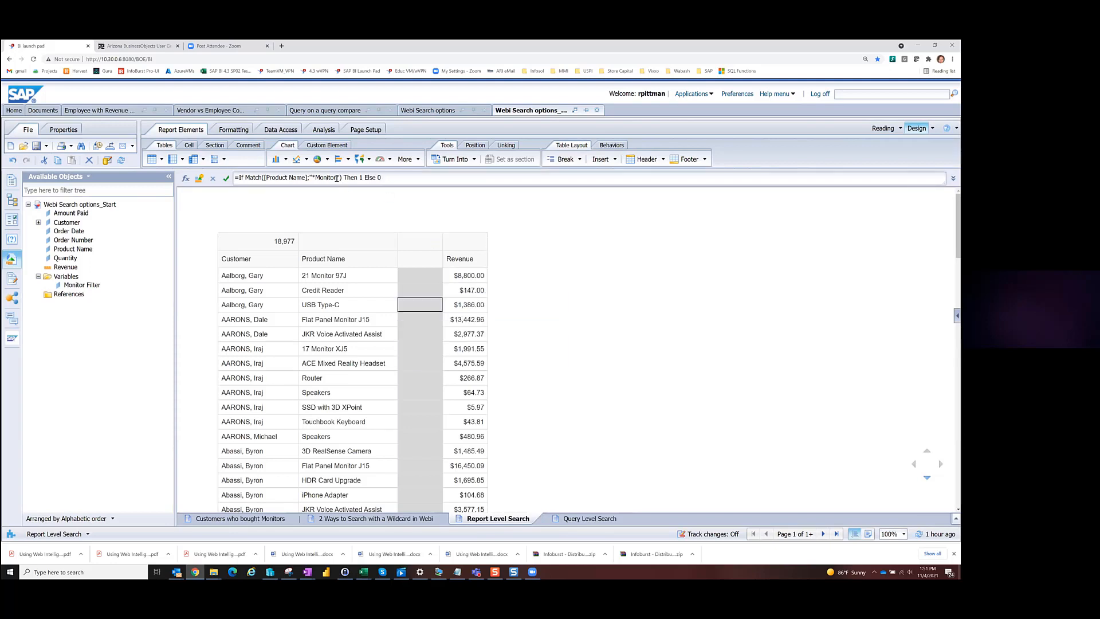
click(341, 179)
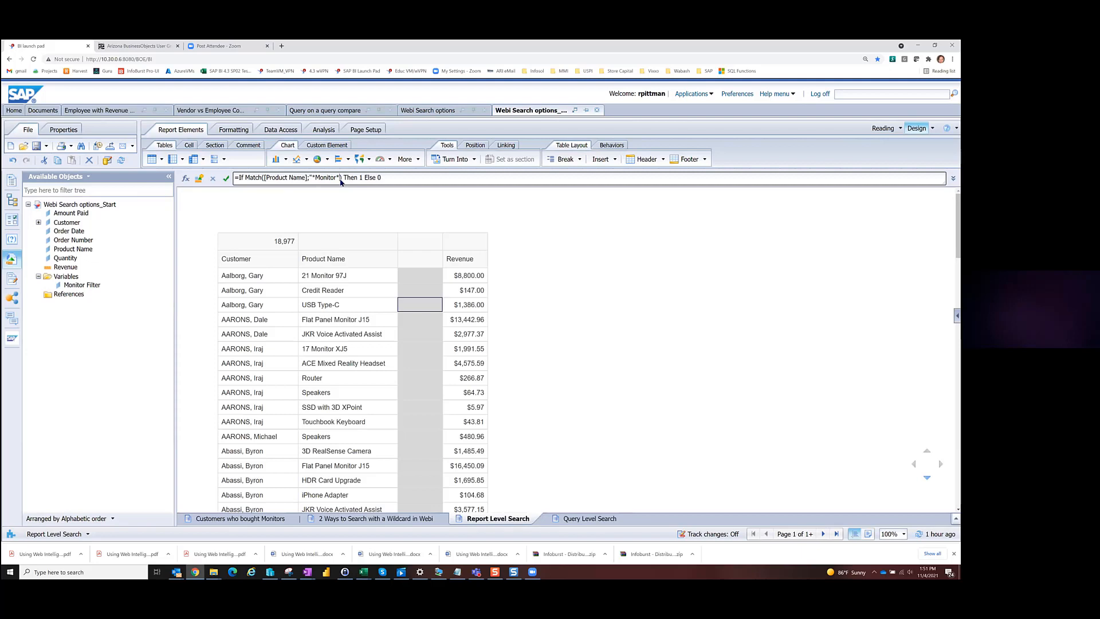
text(")
click(226, 178)
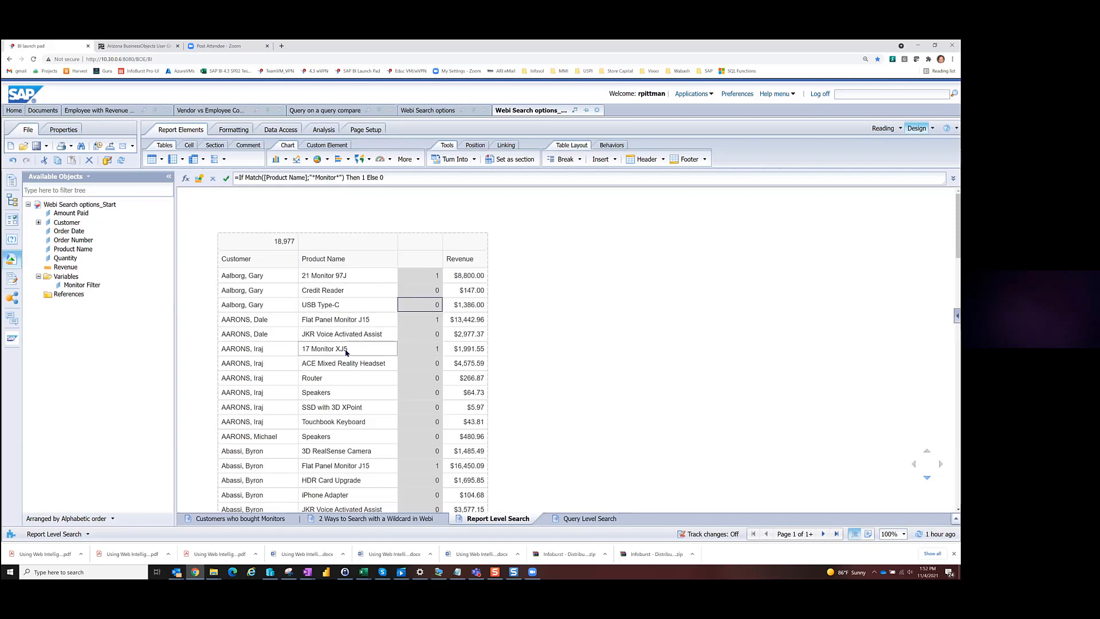
Compare the product names with their flags, and try the lowercase pattern "*monitor*" in the flag column's formula
click(345, 466)
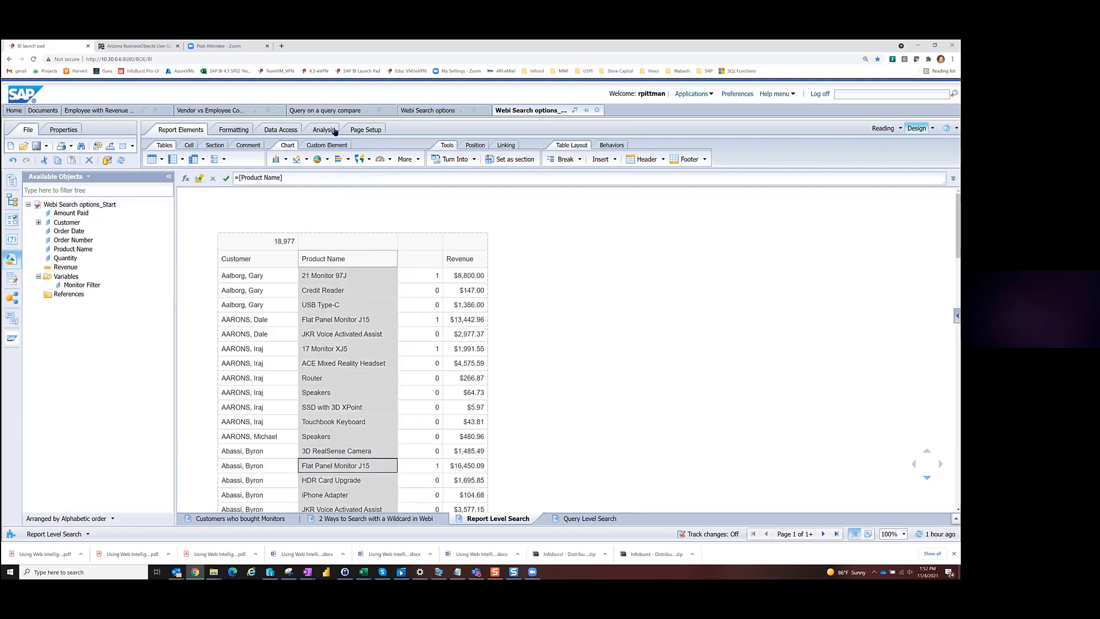
click(327, 275)
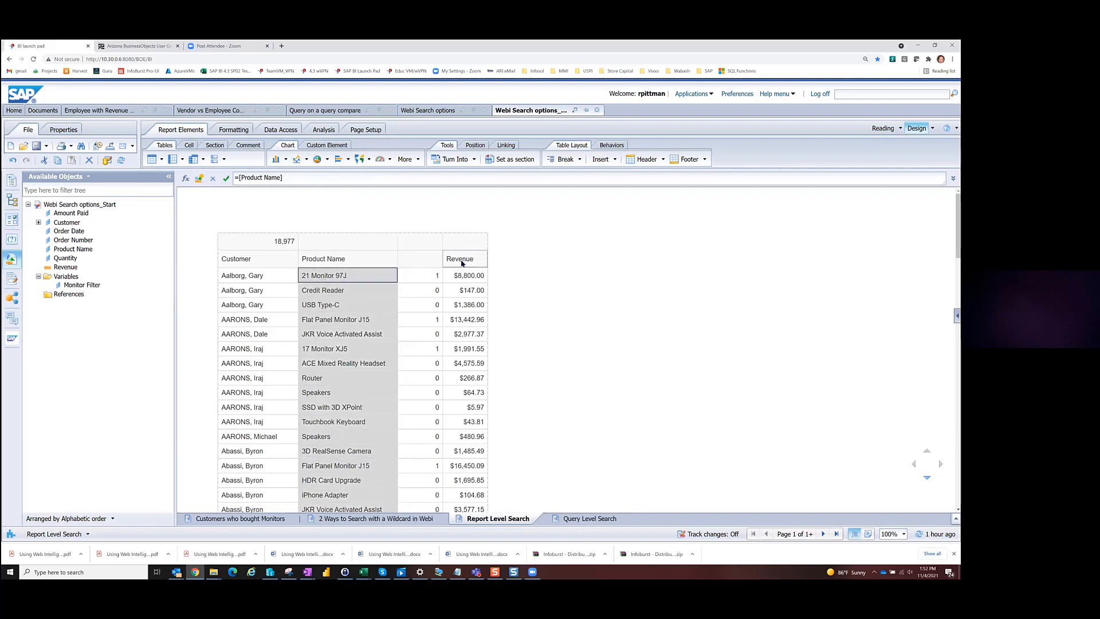
click(412, 278)
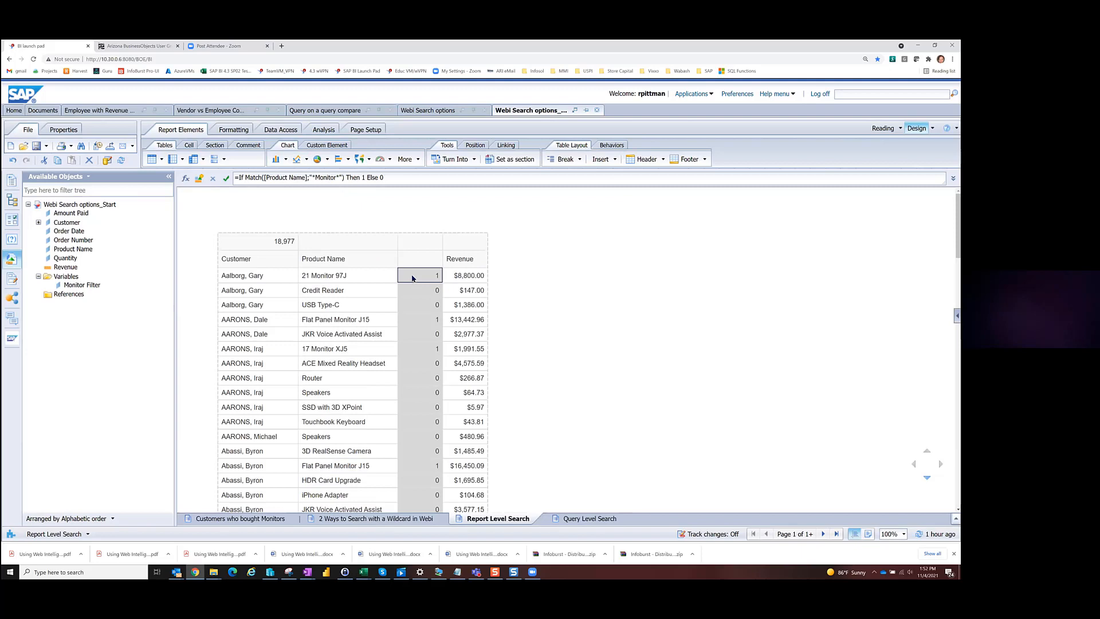
click(320, 178)
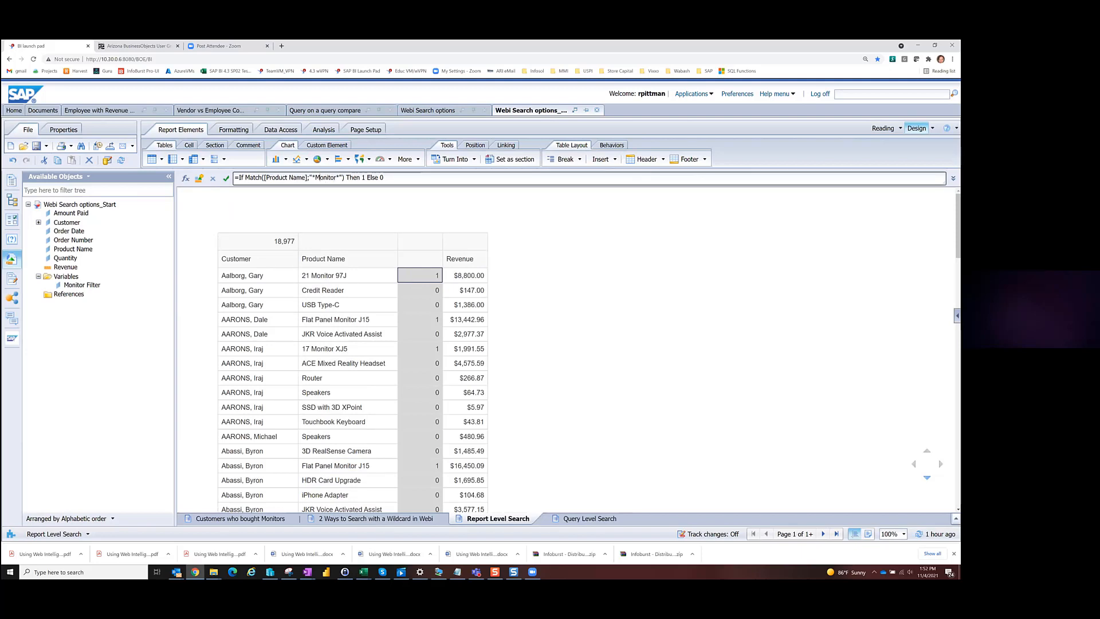
key(BackSpace)
text(m)
click(225, 177)
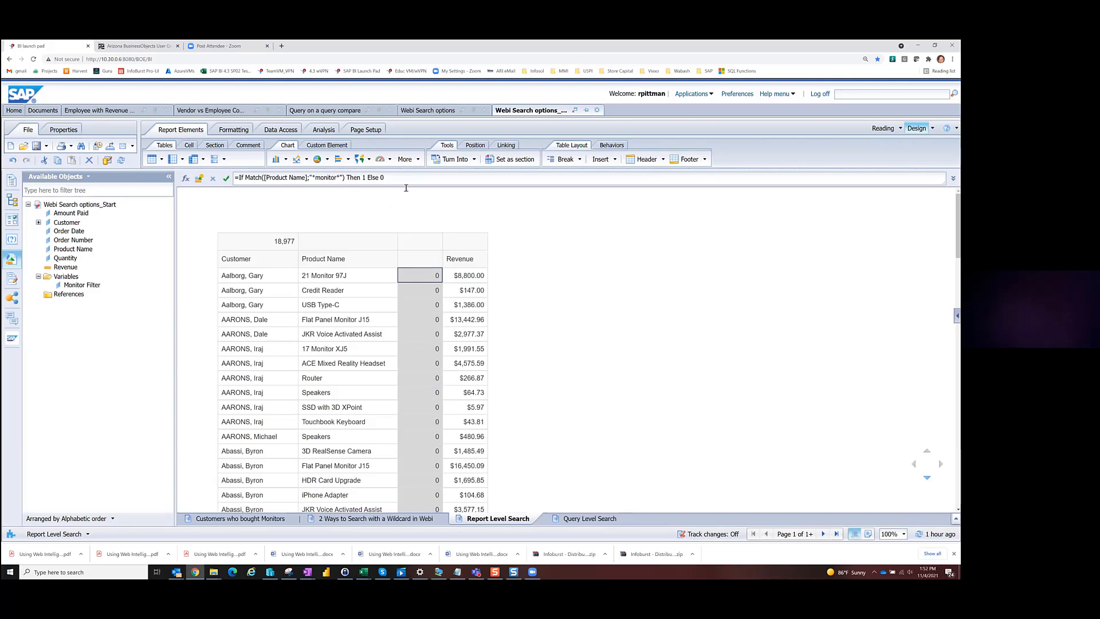
Try the match pattern "*onitor*" in the flag column's formula and restore the pattern text to "*Monitor*"
click(321, 179)
key(BackSpace)
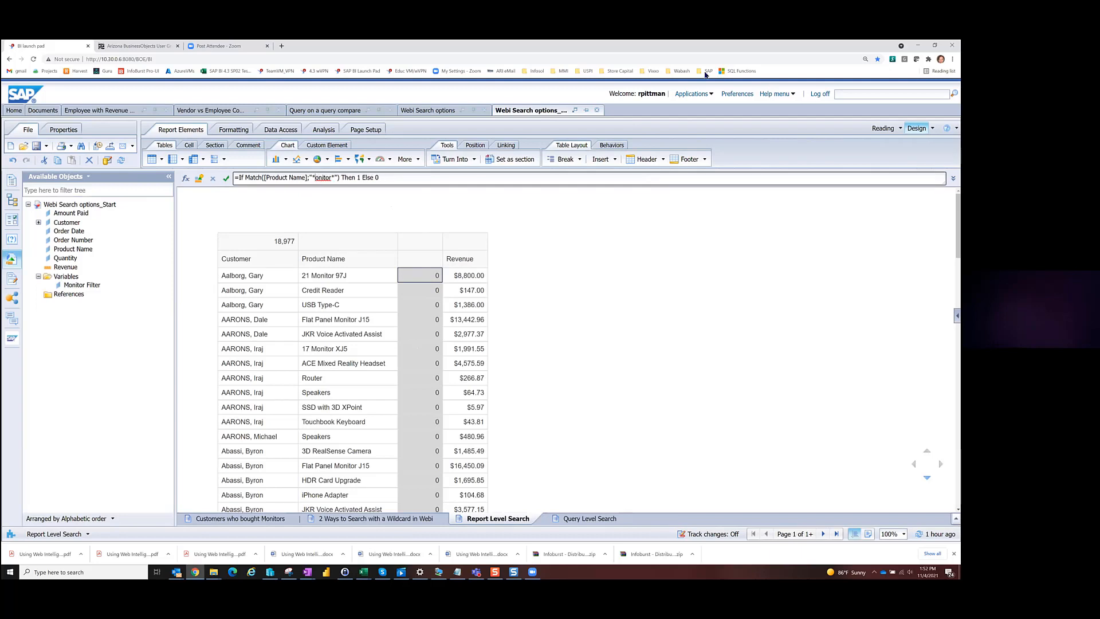
click(226, 178)
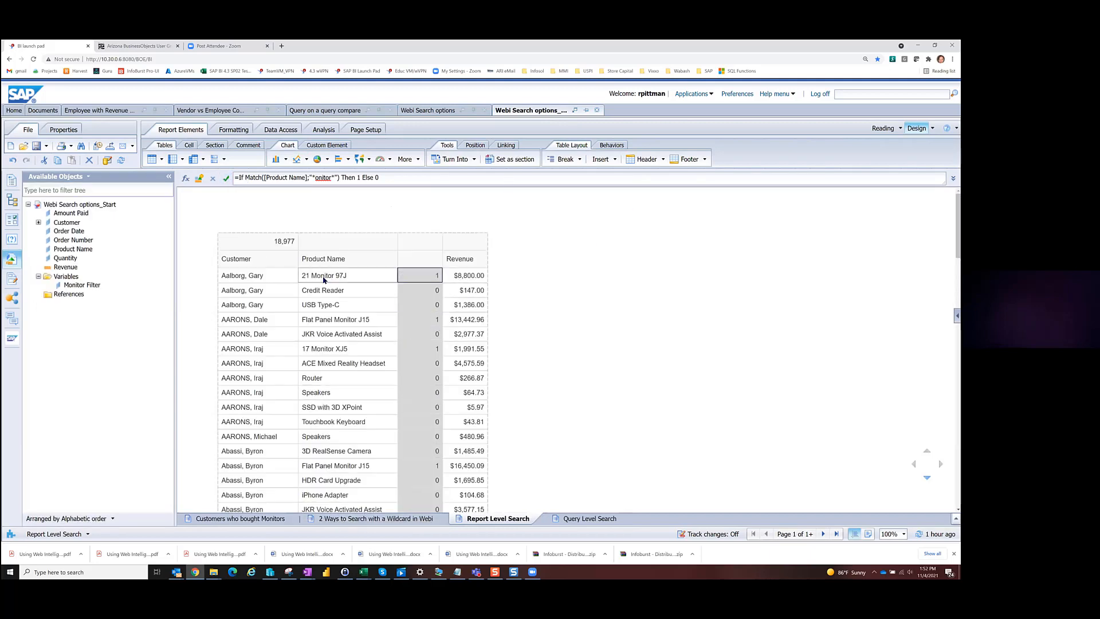
click(316, 178)
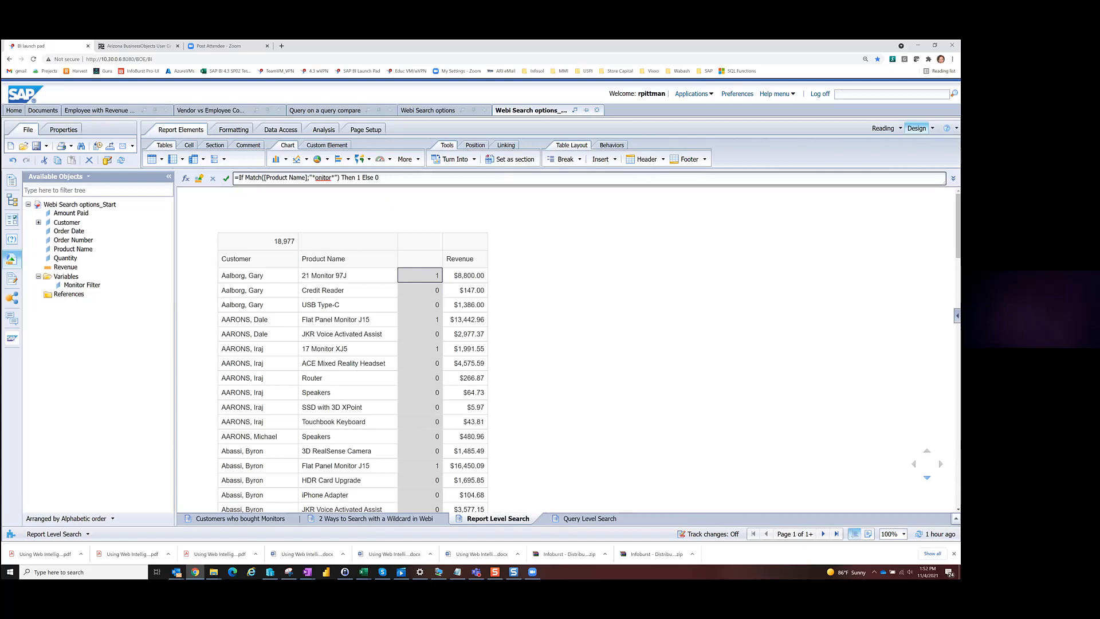
text(M)
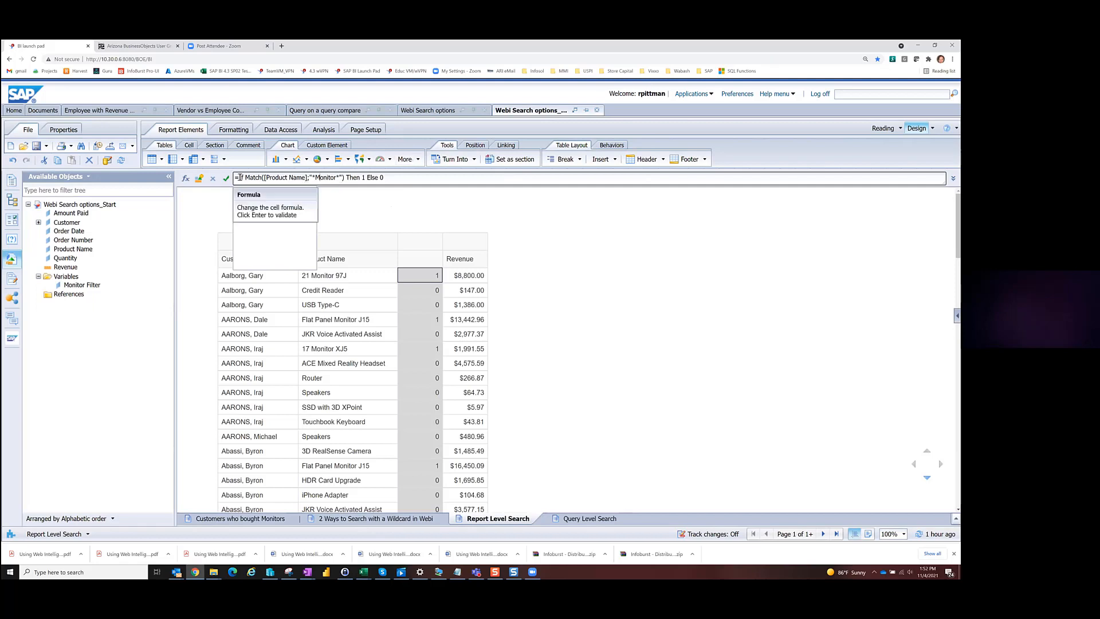
Wrap [Product Name] in the UPPER function inside the flag column's Match formula
click(264, 178)
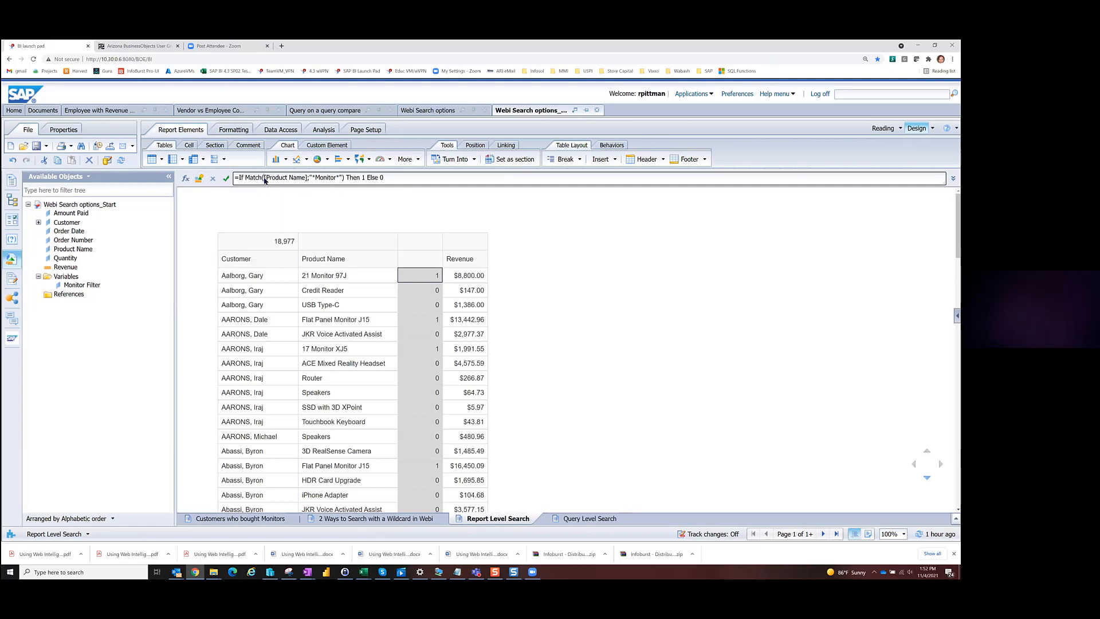
text(U)
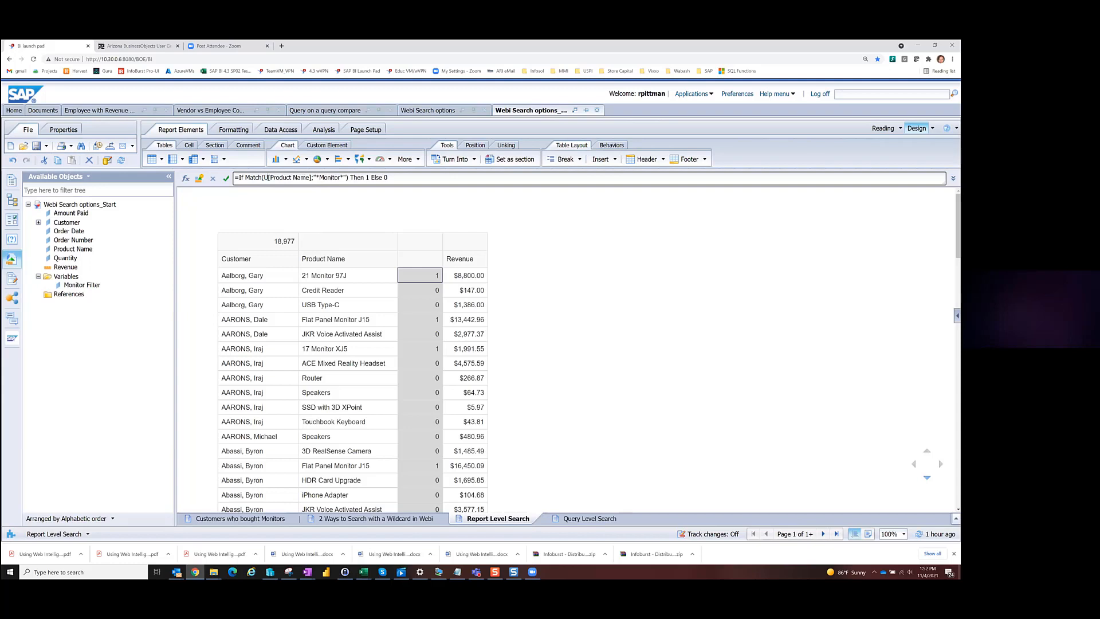
text(PPER()
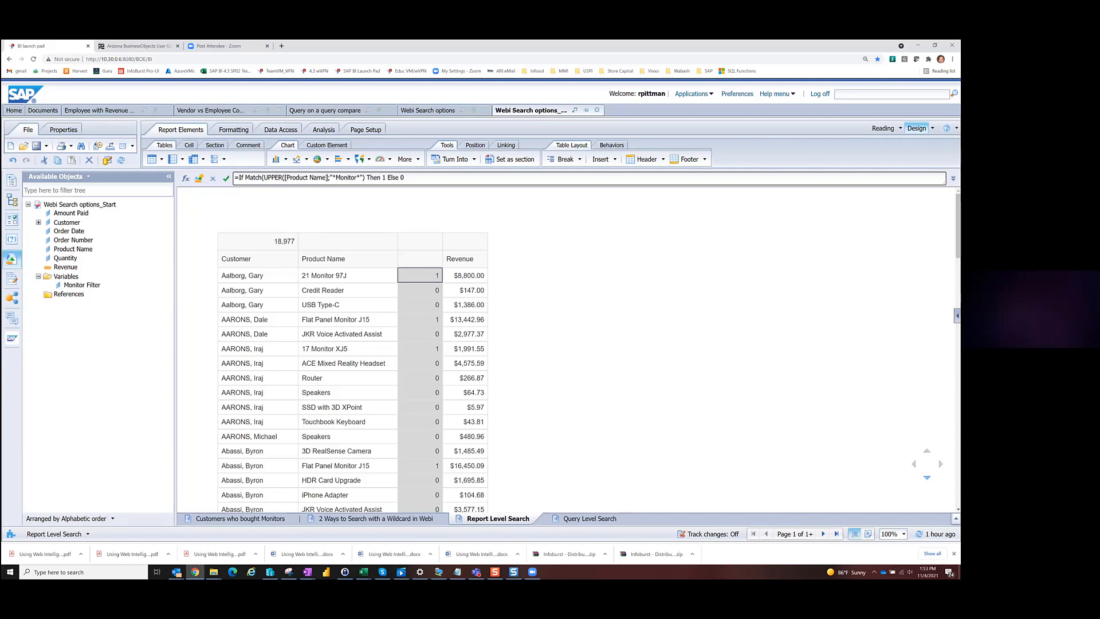
text())
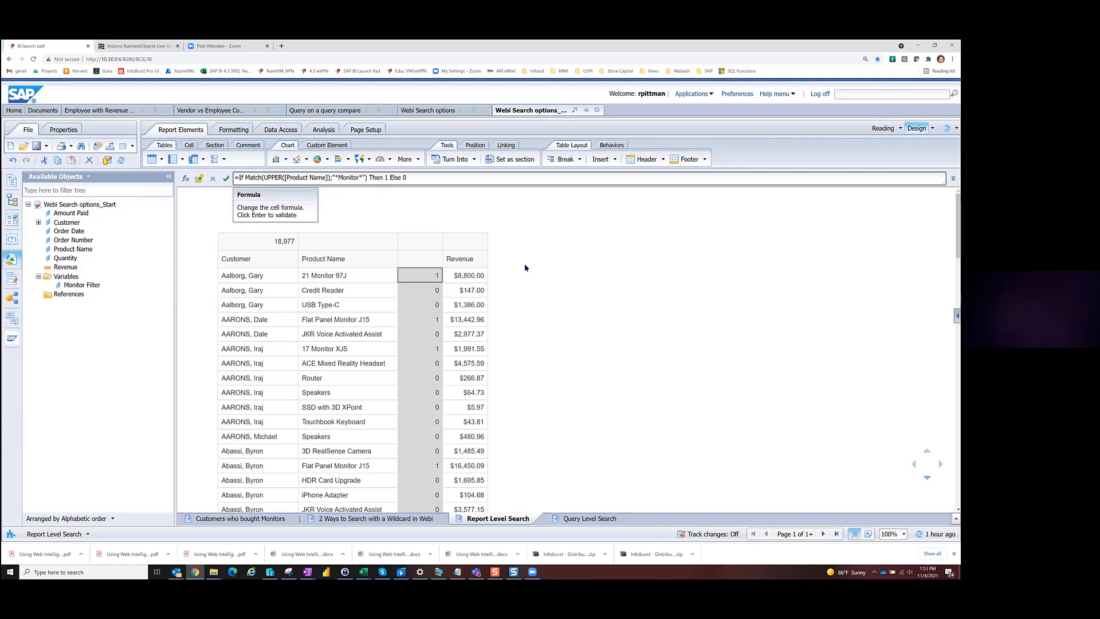
Change the Match pattern to uppercase "*MONITOR*" and validate the flag column's formula
key(BackSpace)
key(BackSpace)
key(BackSpace)
key(BackSpace)
key(BackSpace)
key(BackSpace)
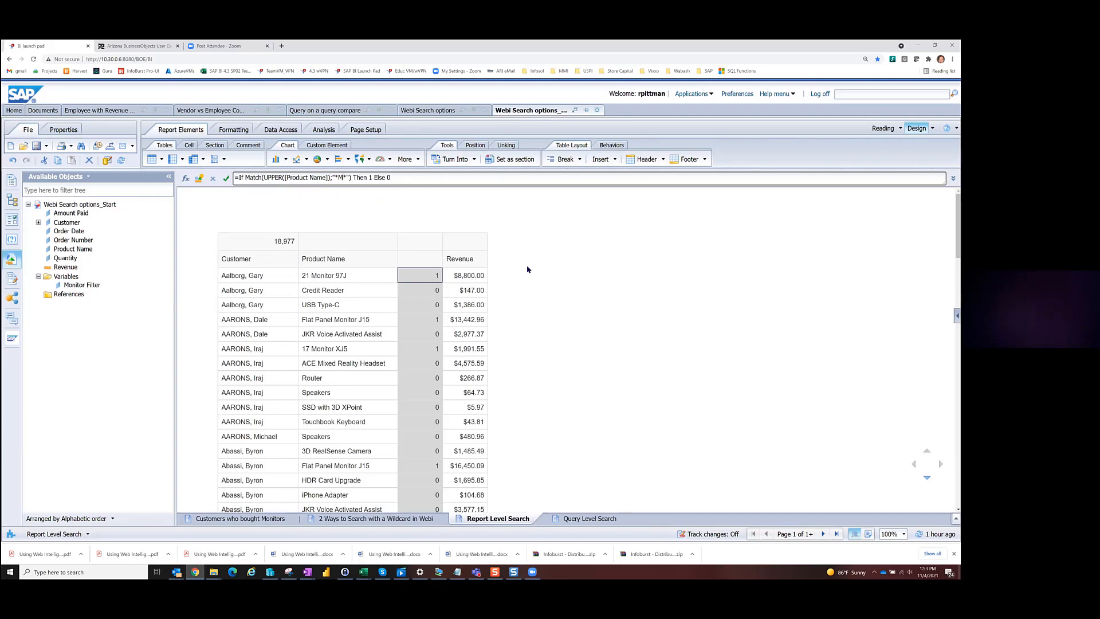
text(ONITOR)
click(224, 179)
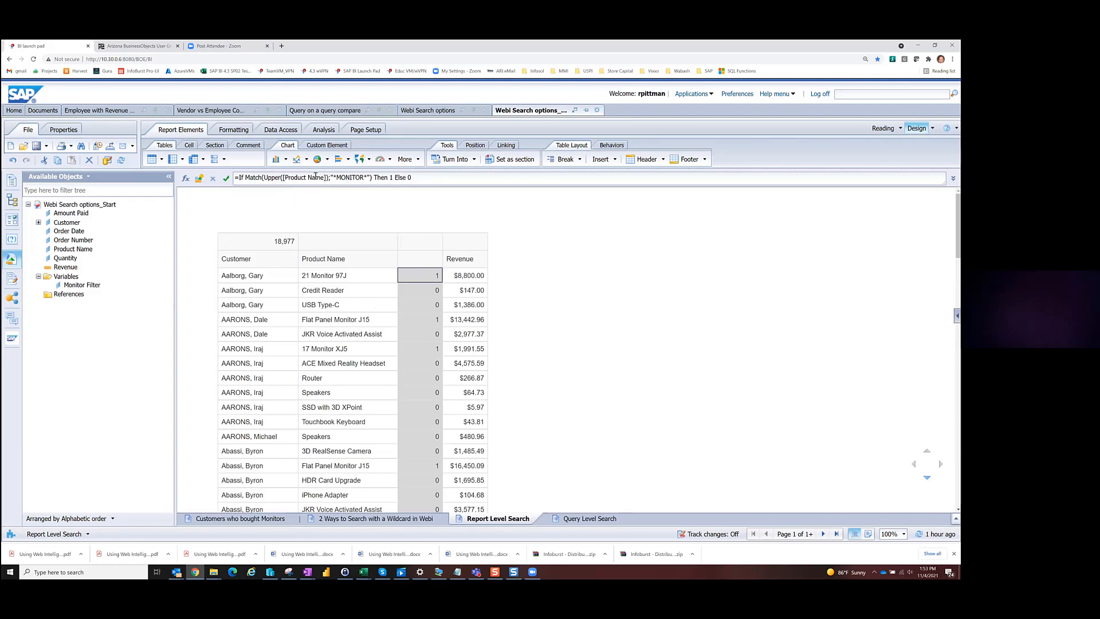
Try the pattern "MONITOR*" without its leading wildcard in the flag formula, then restore and validate "*MONITOR*"
drag(331, 178, 264, 178)
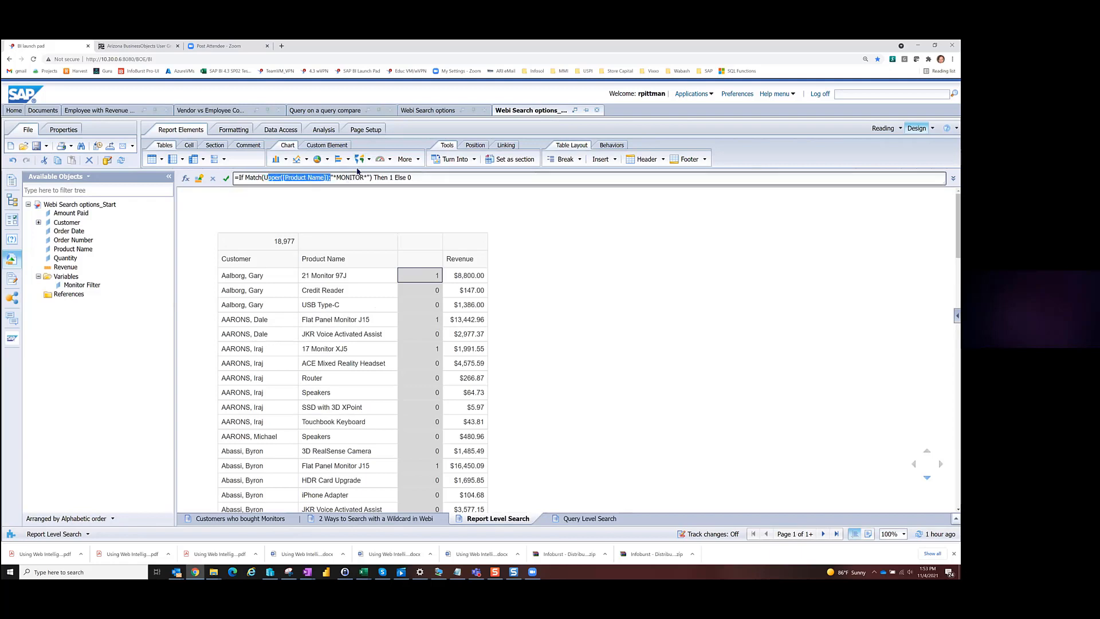
drag(337, 179, 364, 178)
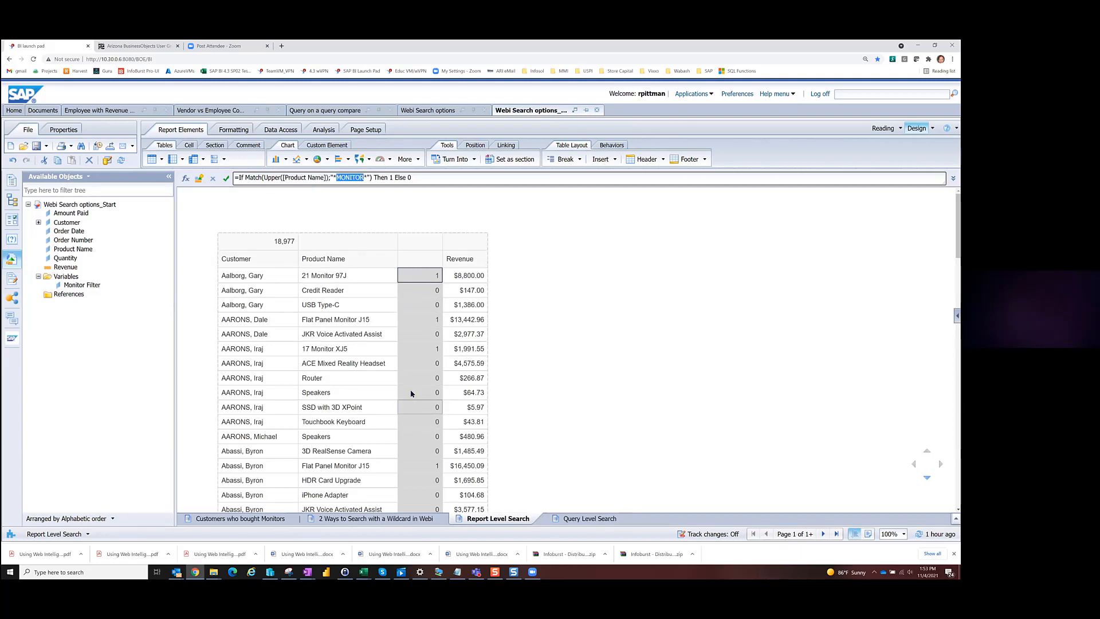
scroll(355, 370, down, 2)
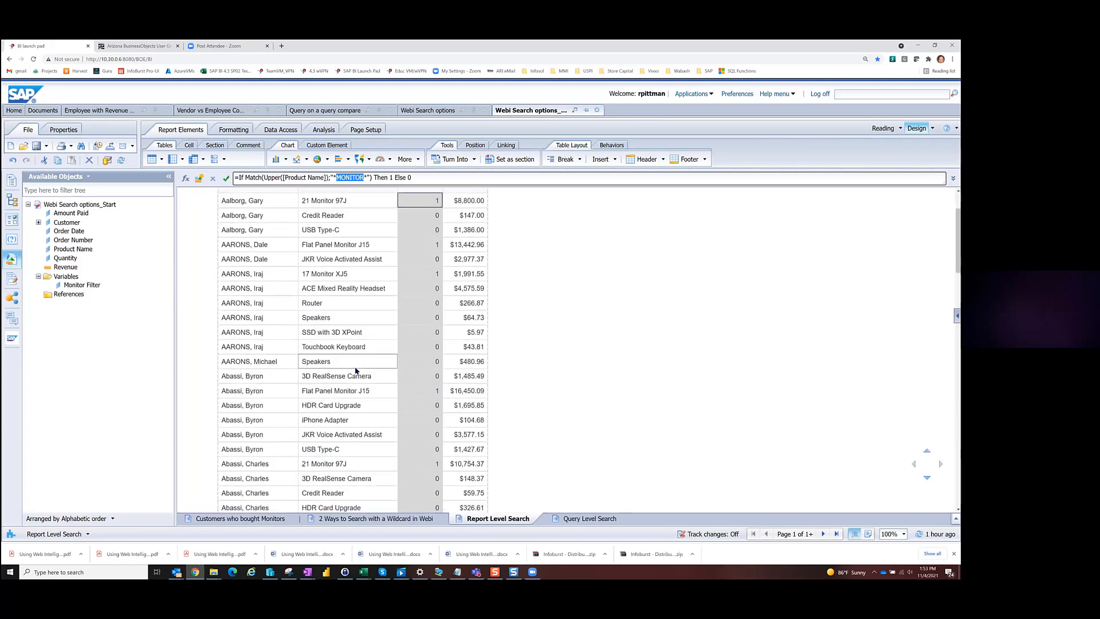
scroll(357, 365, up, 2)
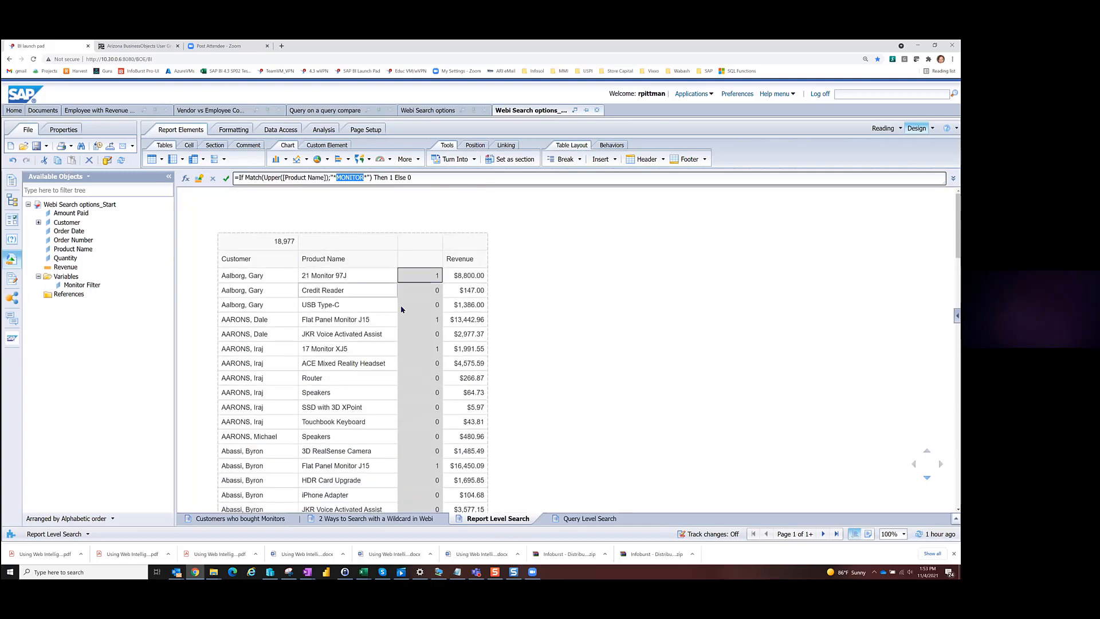
click(337, 176)
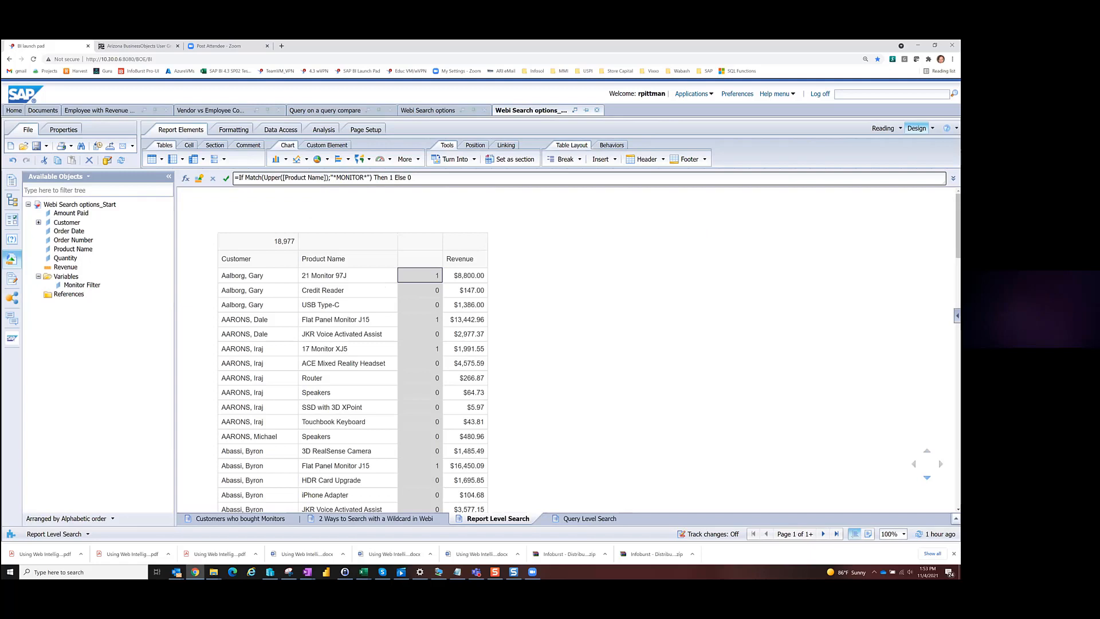
key(BackSpace)
click(225, 178)
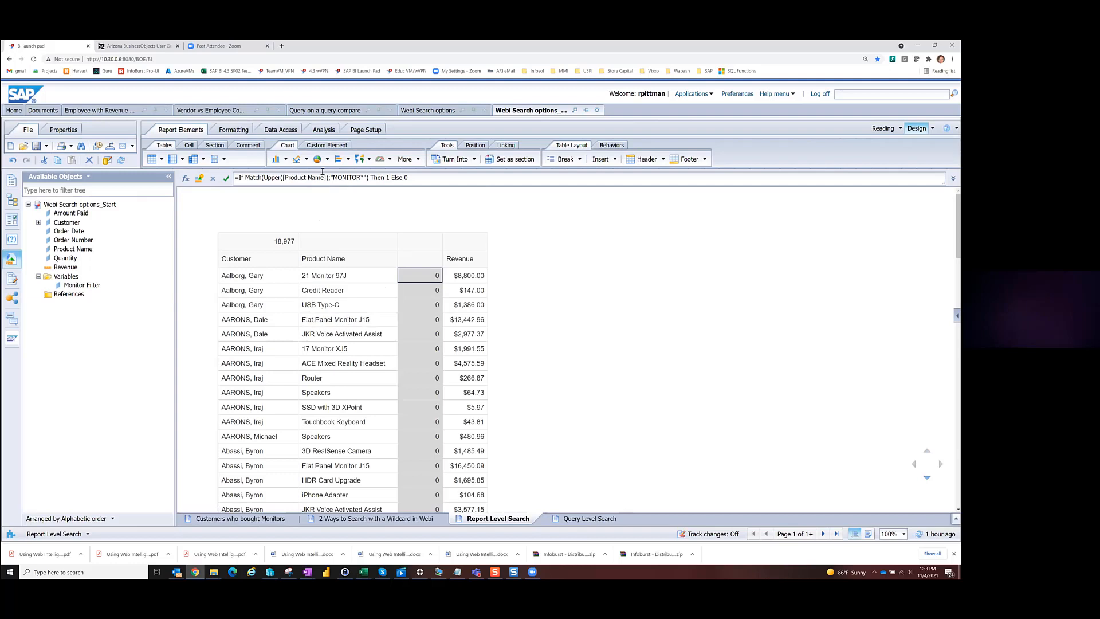
click(347, 178)
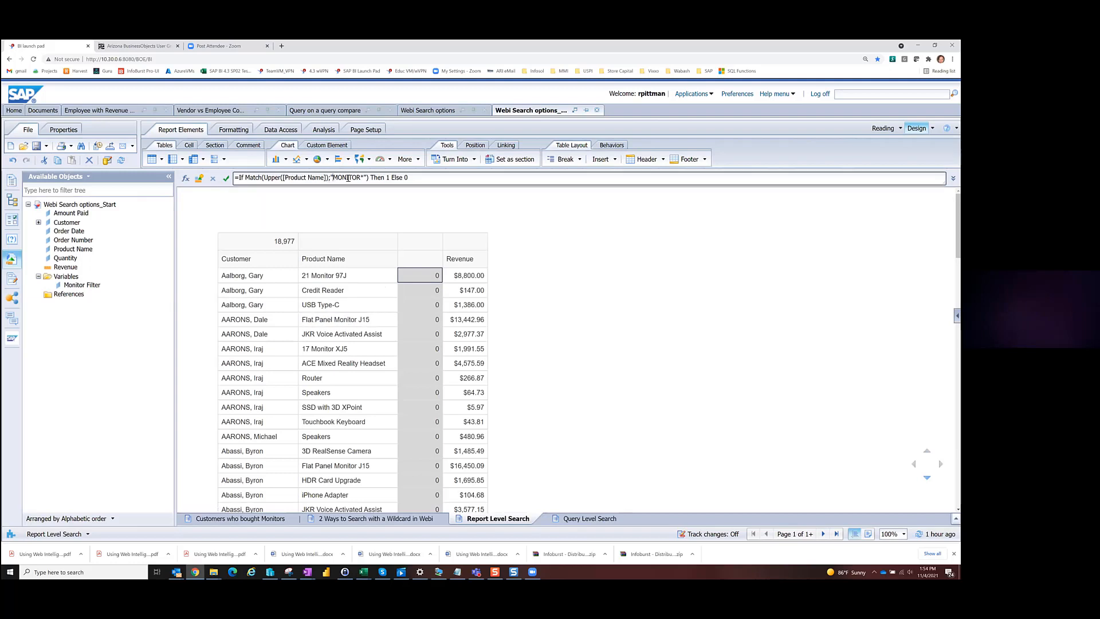
text(*)
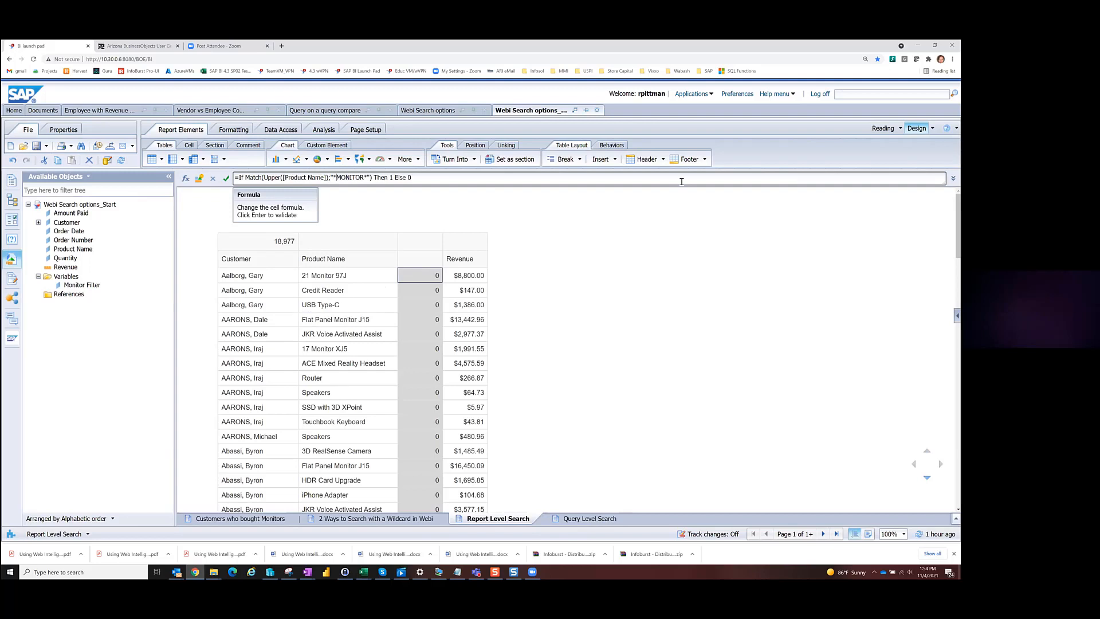
click(226, 178)
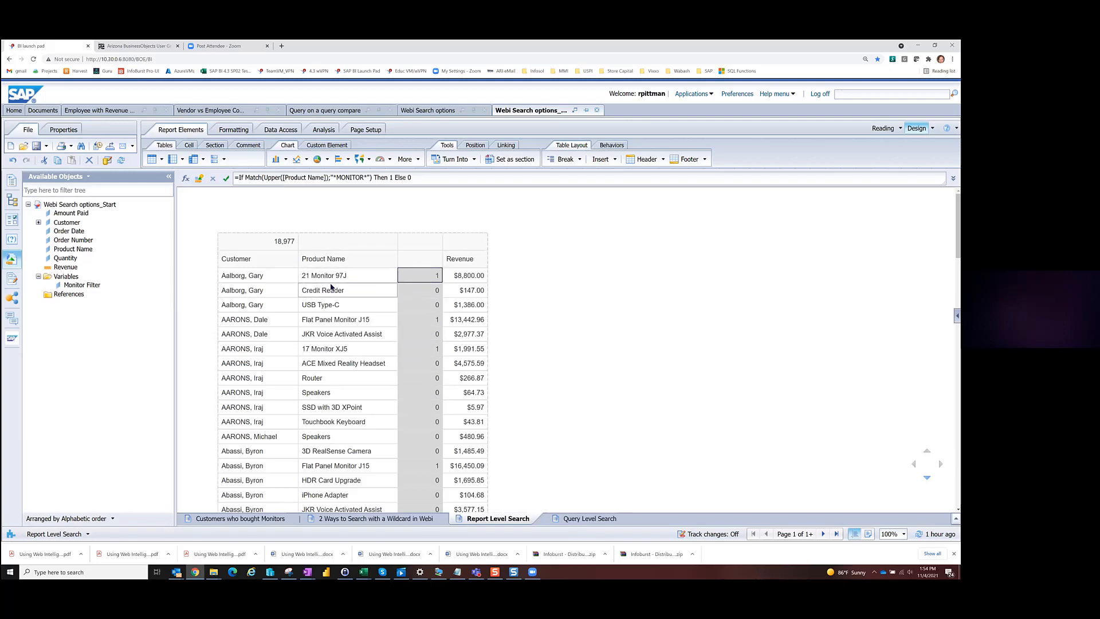
Save the flag column's Match formula as a dimension variable named MONITOR CUSTOMERS
click(198, 179)
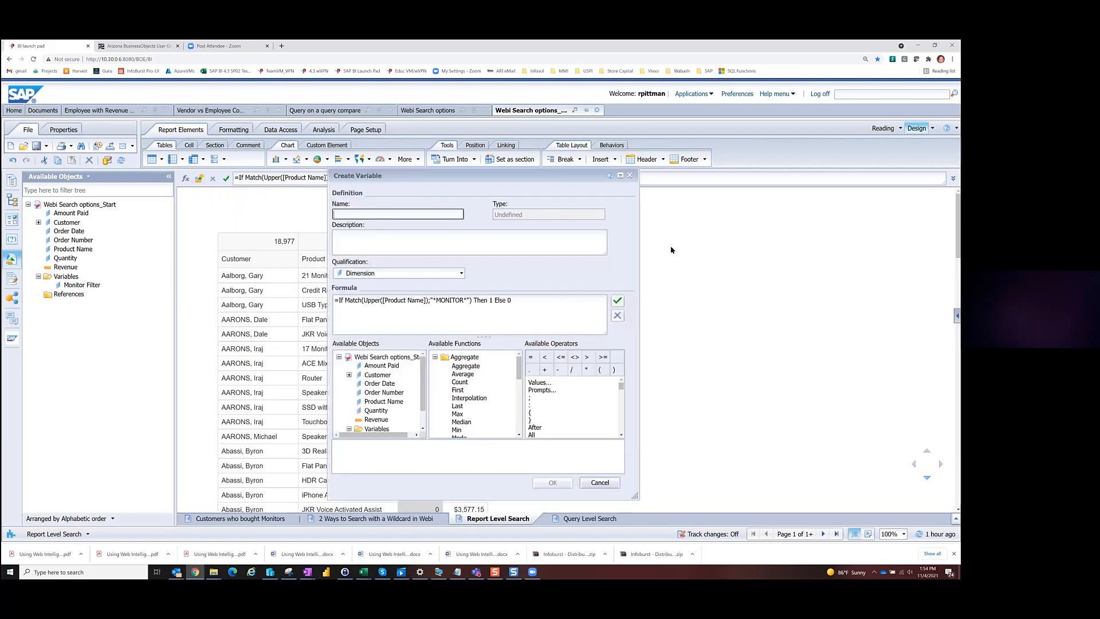
text(MONITOR CUSTOMERS)
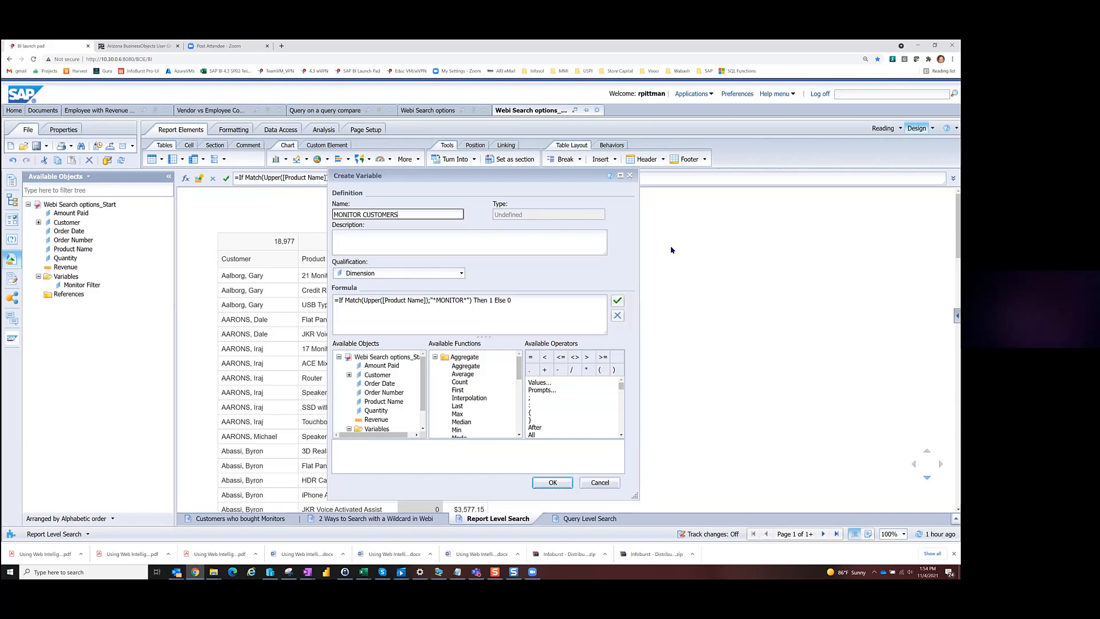
click(552, 482)
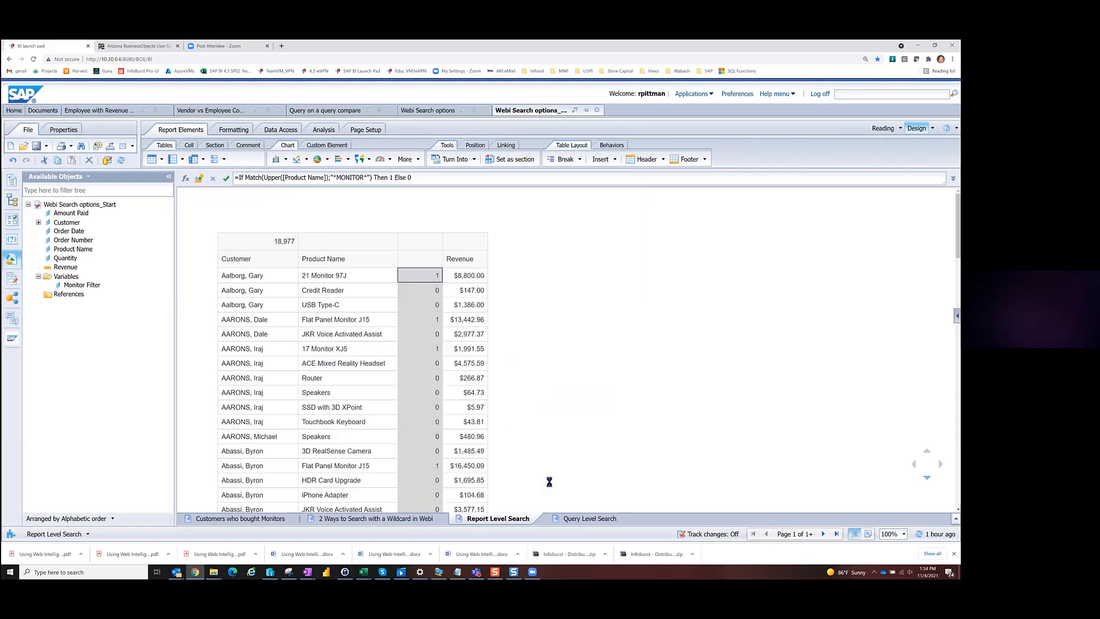
Filter the table on MONITOR CUSTOMERS In List 1 and review the filtered product rows
click(323, 130)
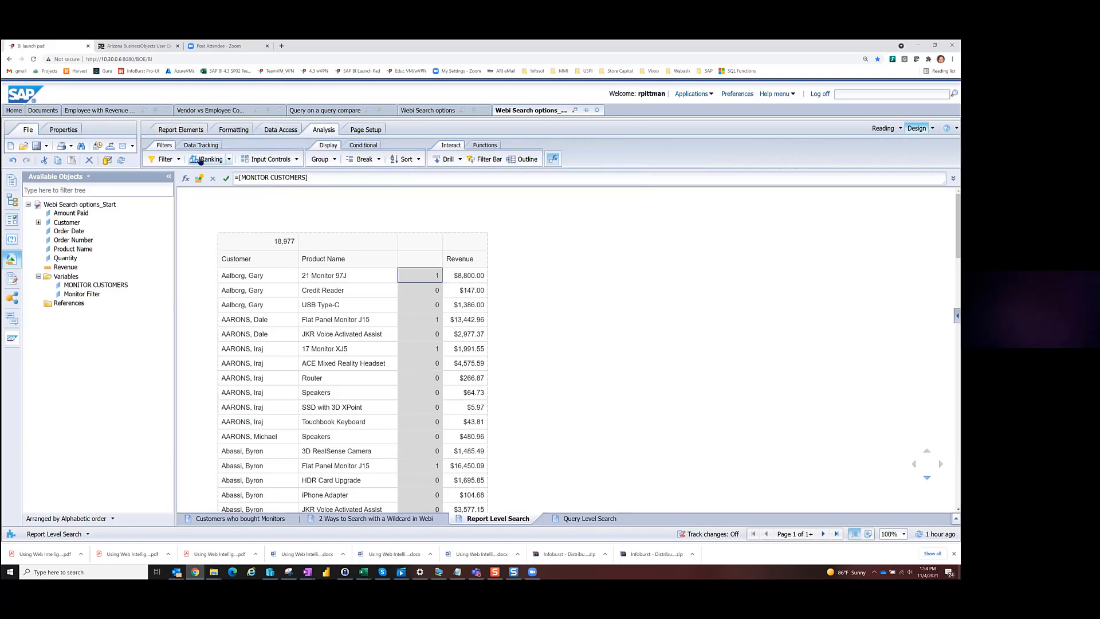
click(177, 161)
click(167, 172)
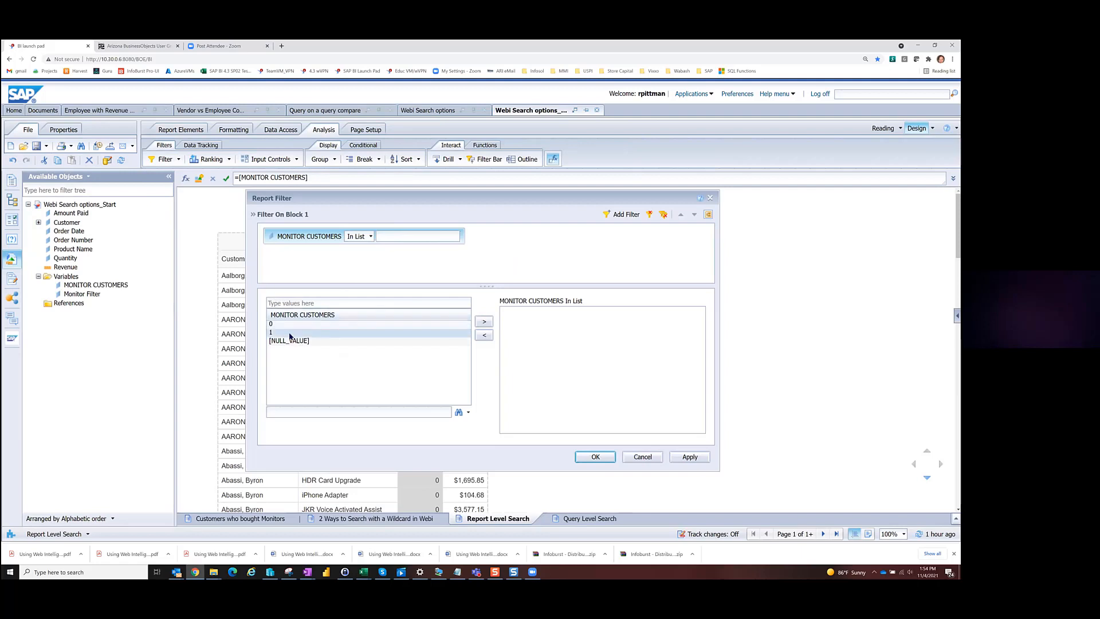
click(289, 333)
double_click(289, 334)
click(595, 457)
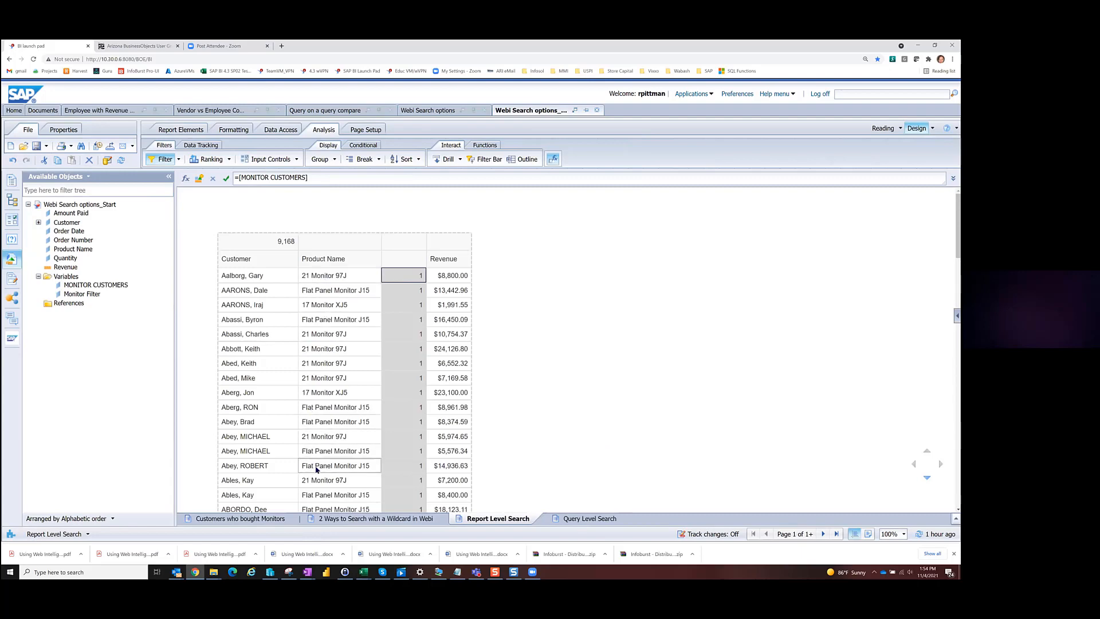
scroll(265, 317, down, 10)
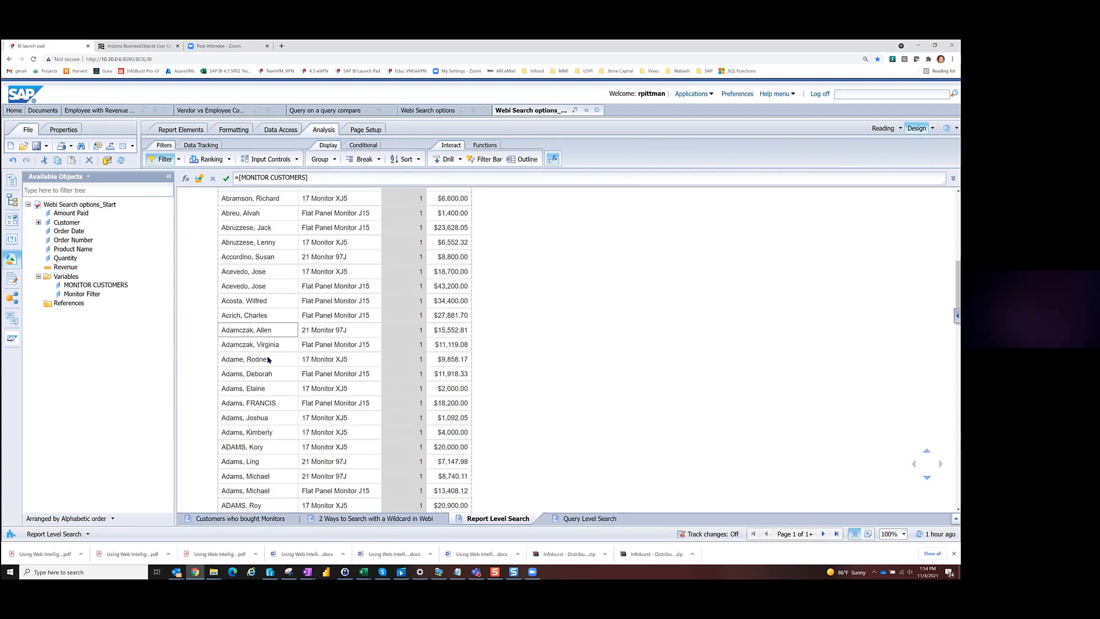
scroll(267, 359, up, 12)
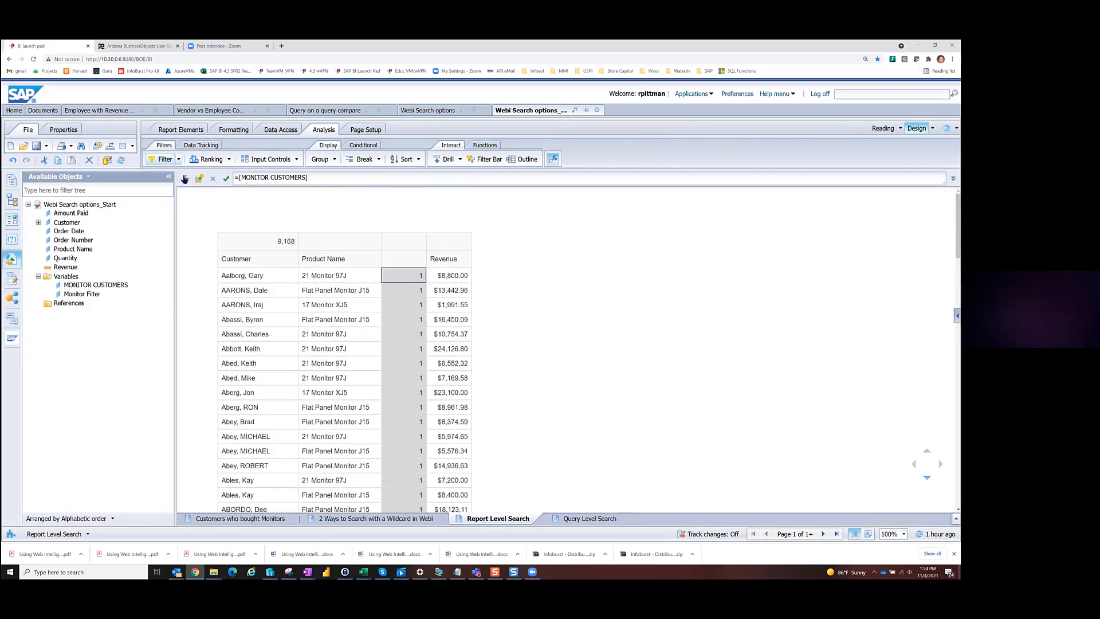
Edit the query and add a Product Name query filter with the Matches pattern operator
click(518, 297)
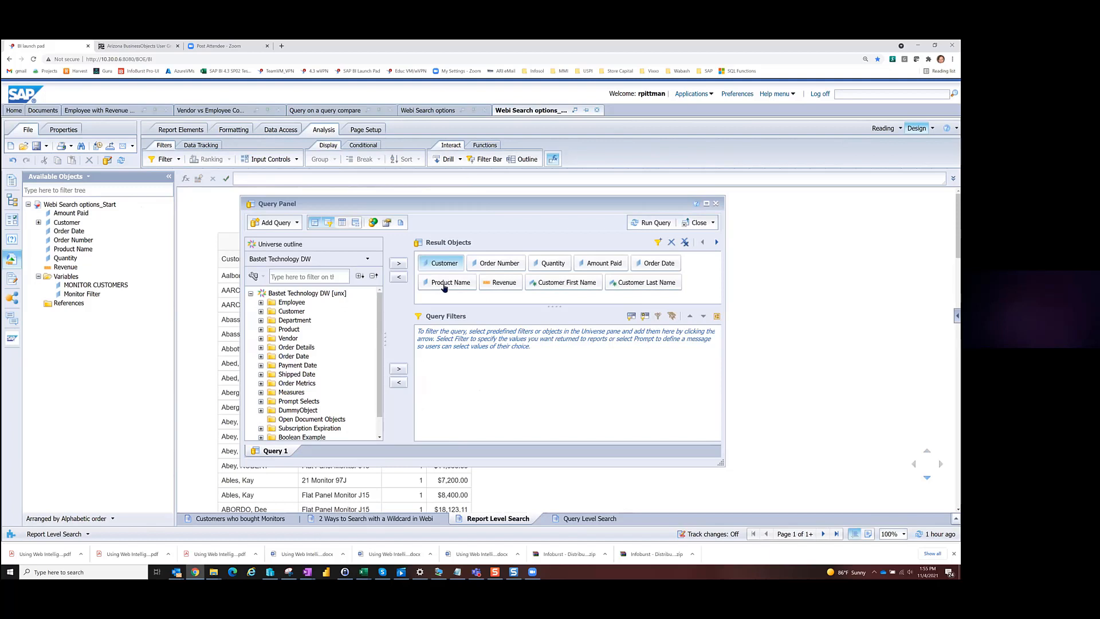
drag(442, 285, 490, 351)
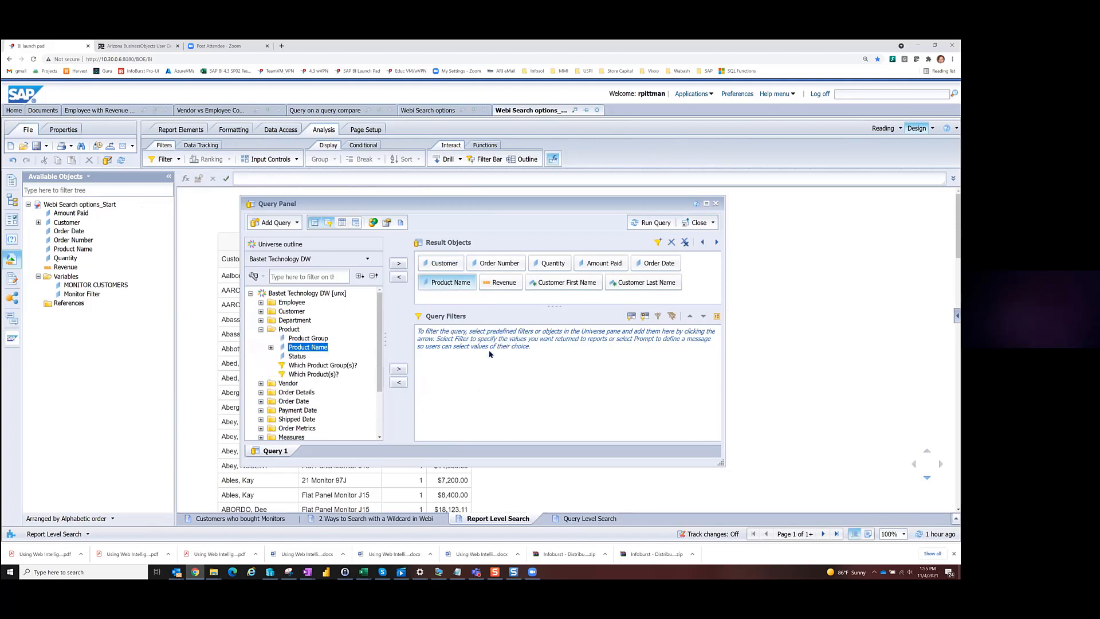
click(502, 339)
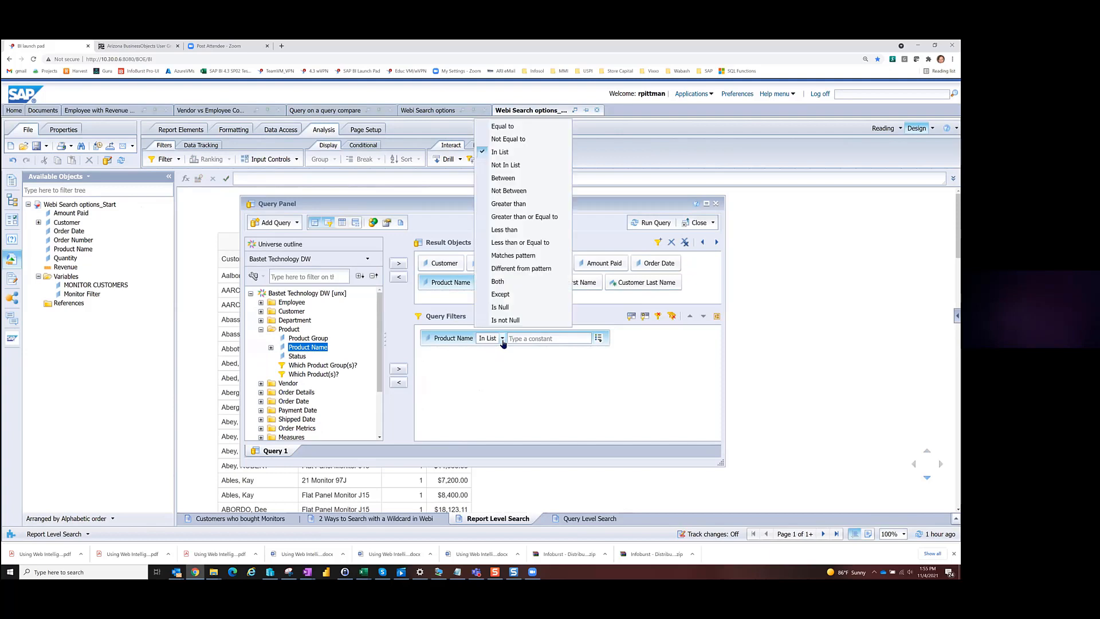
click(522, 258)
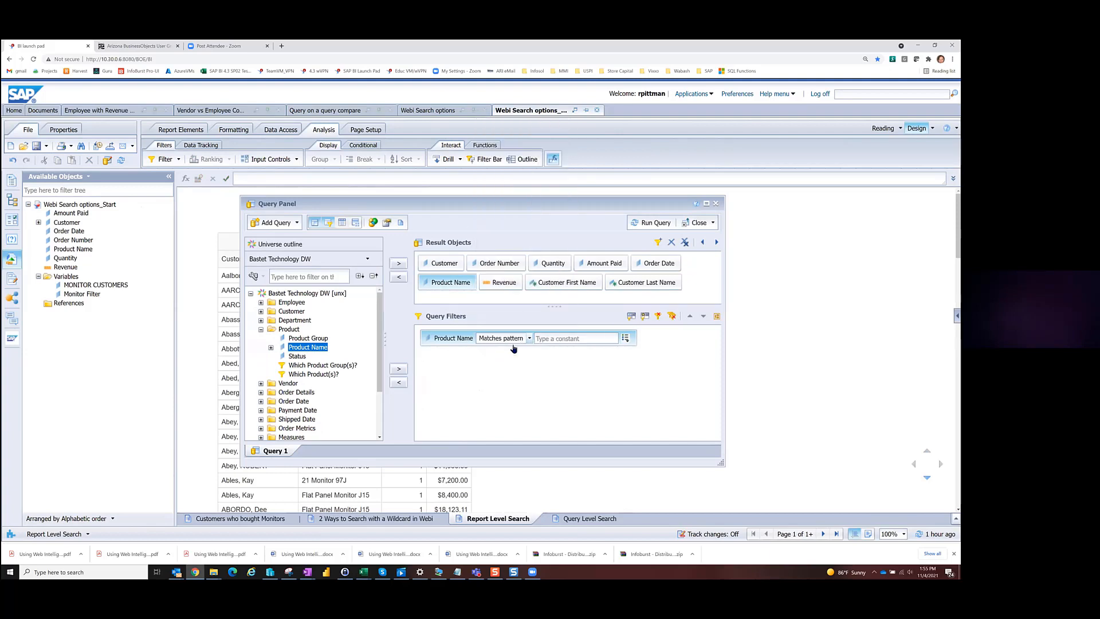
Set the Product Name filter's pattern to Monitor and run the query
click(552, 339)
text(mo)
key(BackSpace)
key(BackSpace)
key(BackSpace)
text(Monitor)
click(651, 222)
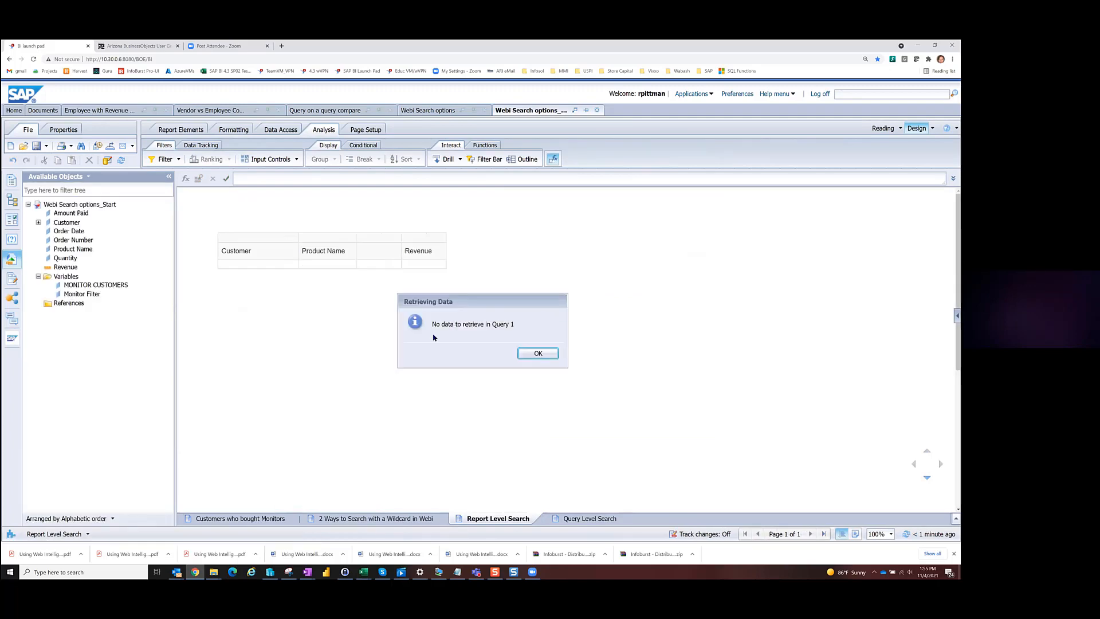
click(538, 353)
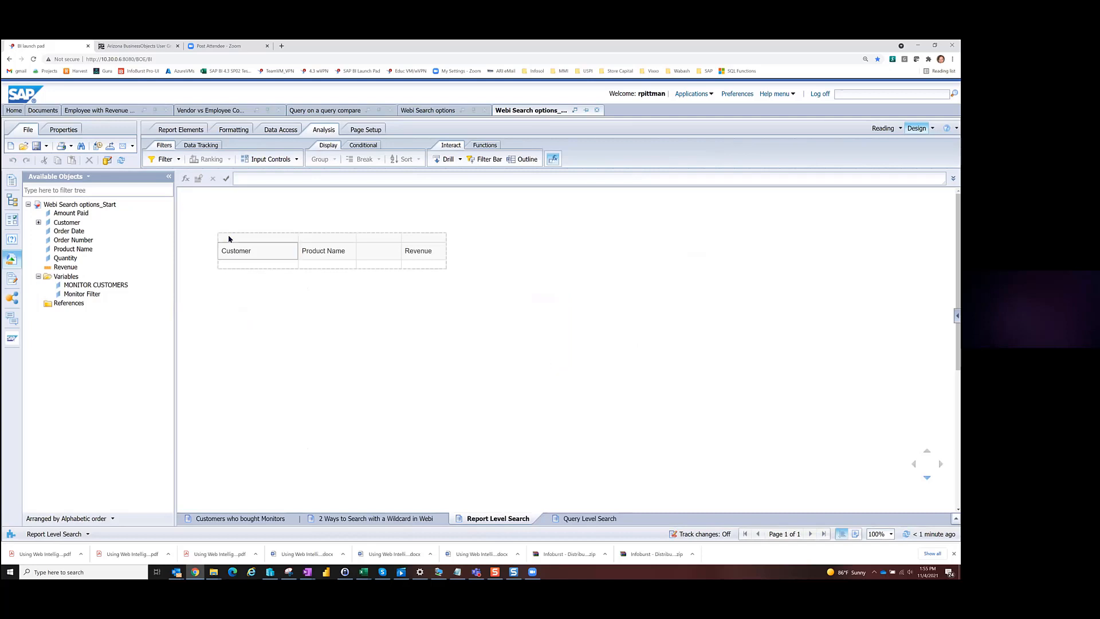
Reopen the query, add the % wildcard to the Product Name filter's Monitor pattern, and rerun it
click(107, 161)
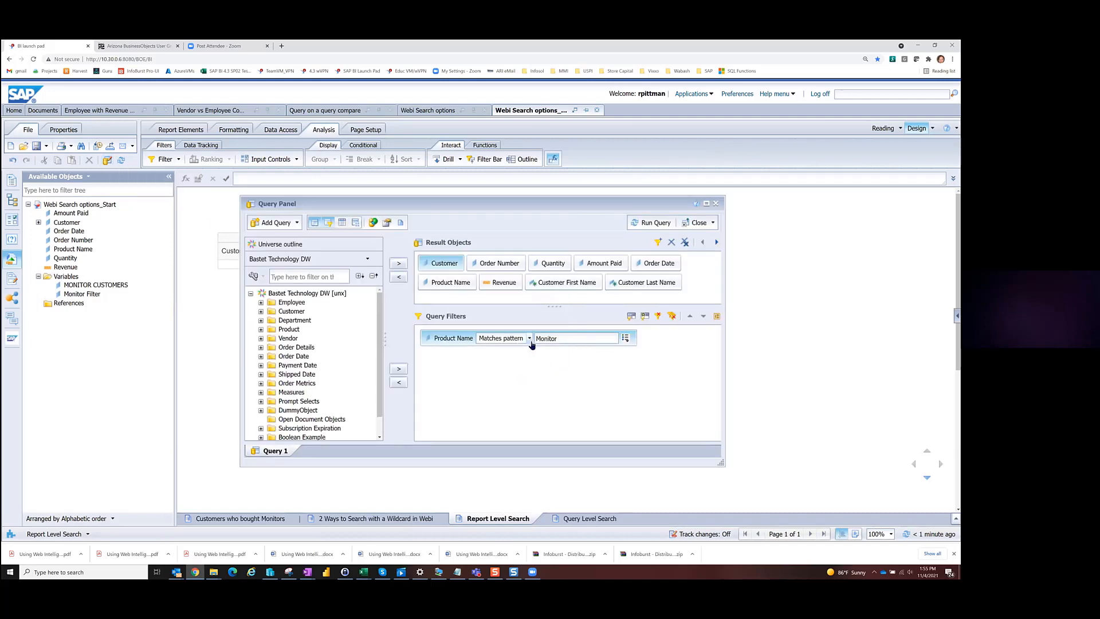
double_click(535, 337)
click(536, 338)
text(%)
click(646, 227)
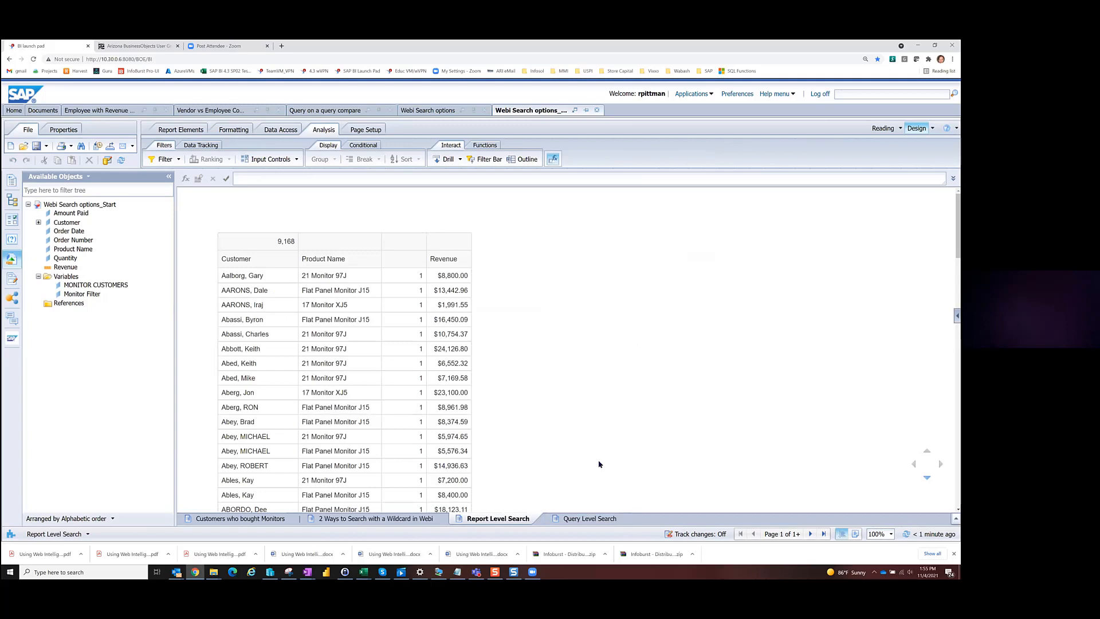
Open the Query Level Search report and check whether its table has a report filter, leaving the filters as they are
click(578, 520)
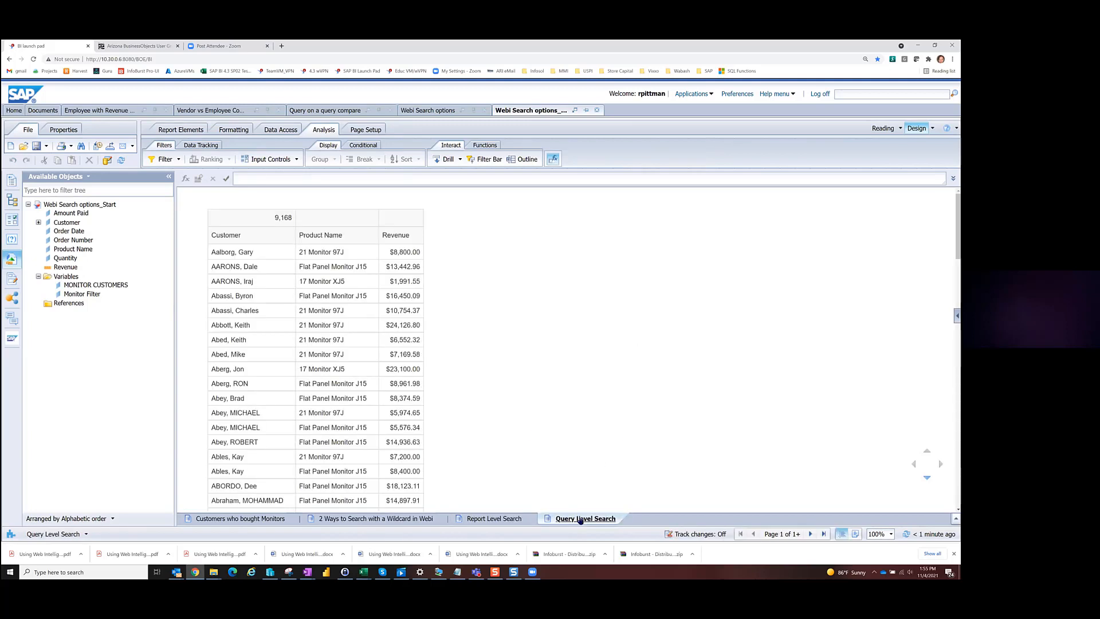
click(424, 255)
right_click(424, 256)
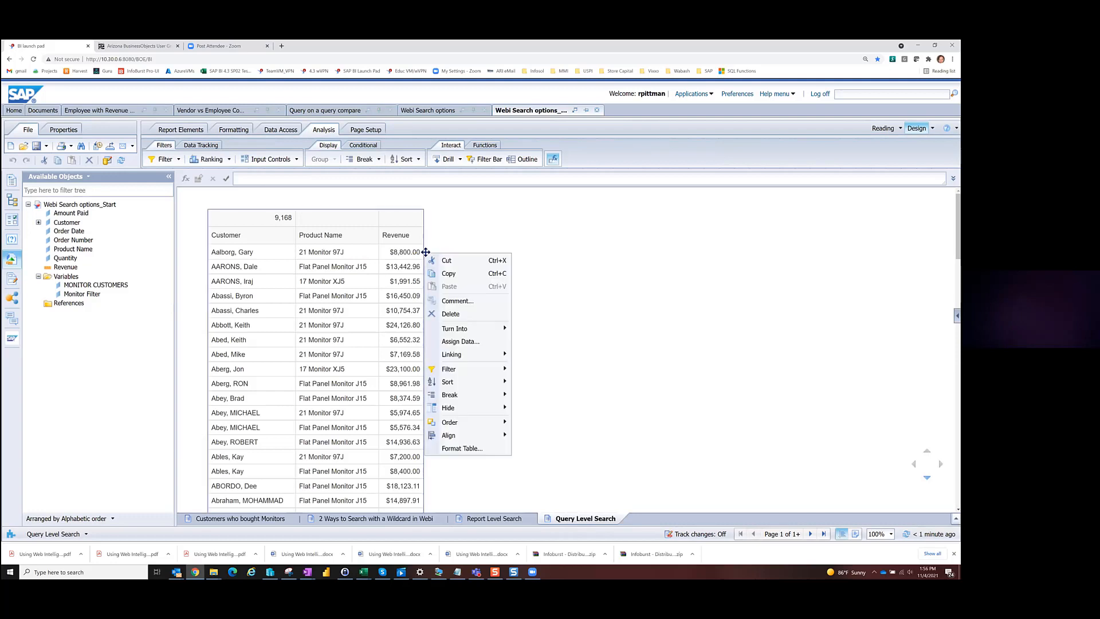
mouse_move(496, 370)
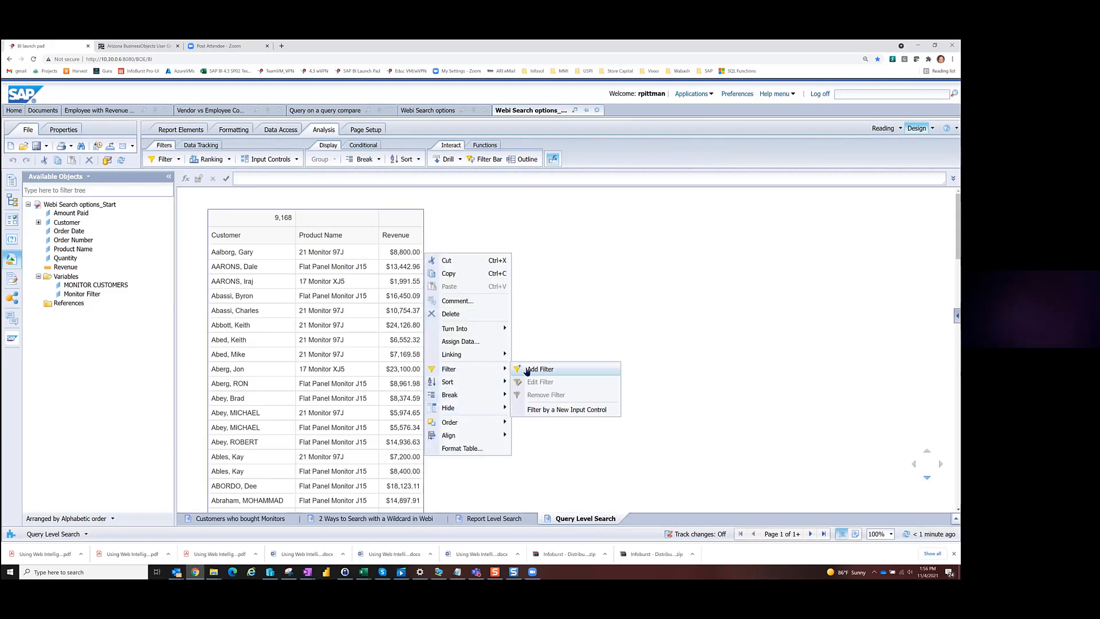
click(526, 370)
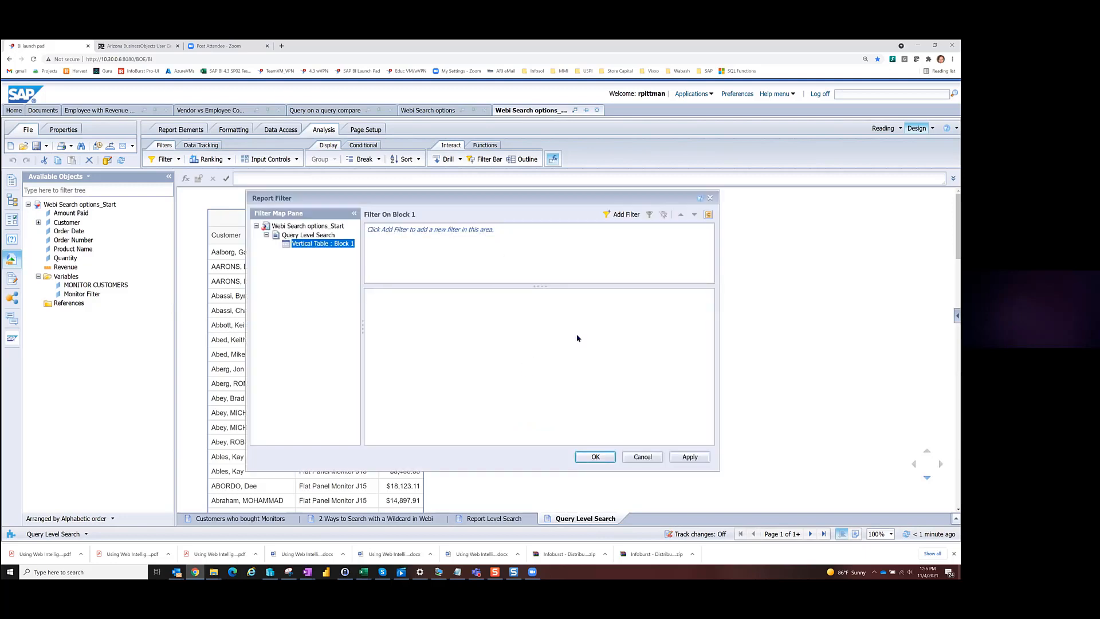
click(642, 457)
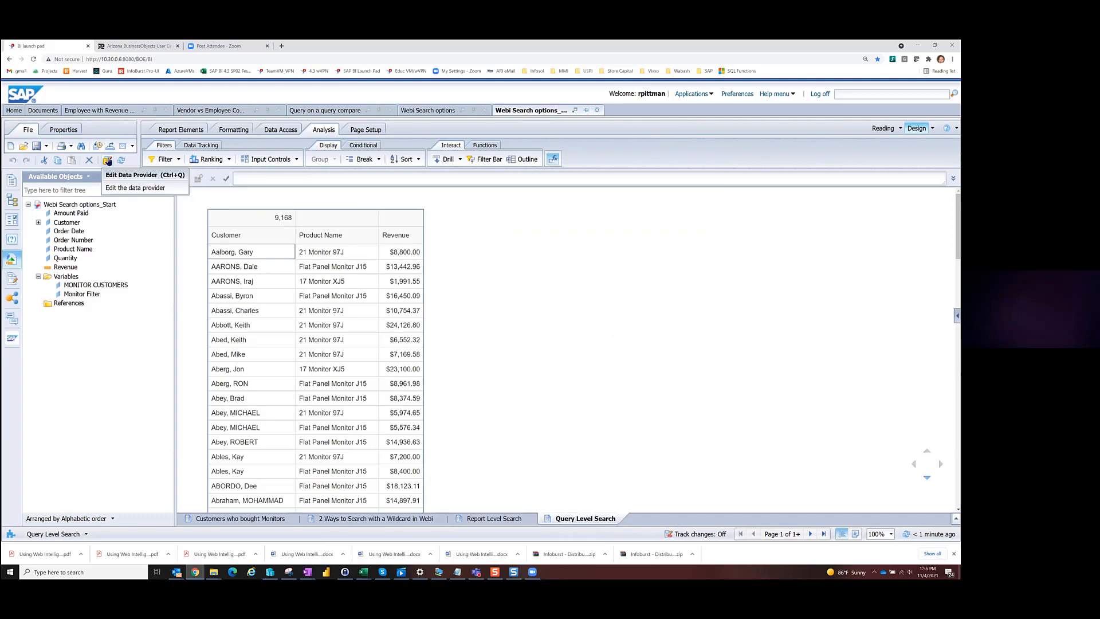
Edit the query, set the Product Name filter's pattern to lowercase %monitor%, run it, and recheck the pattern in the query
click(107, 160)
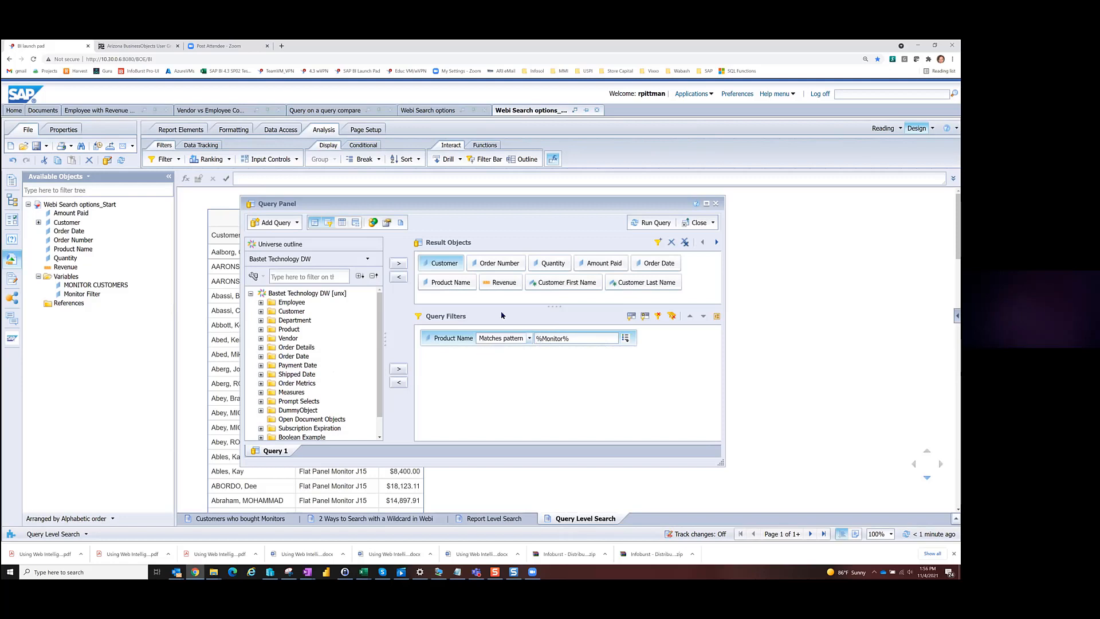
click(546, 339)
click(545, 339)
key(BackSpace)
text(m)
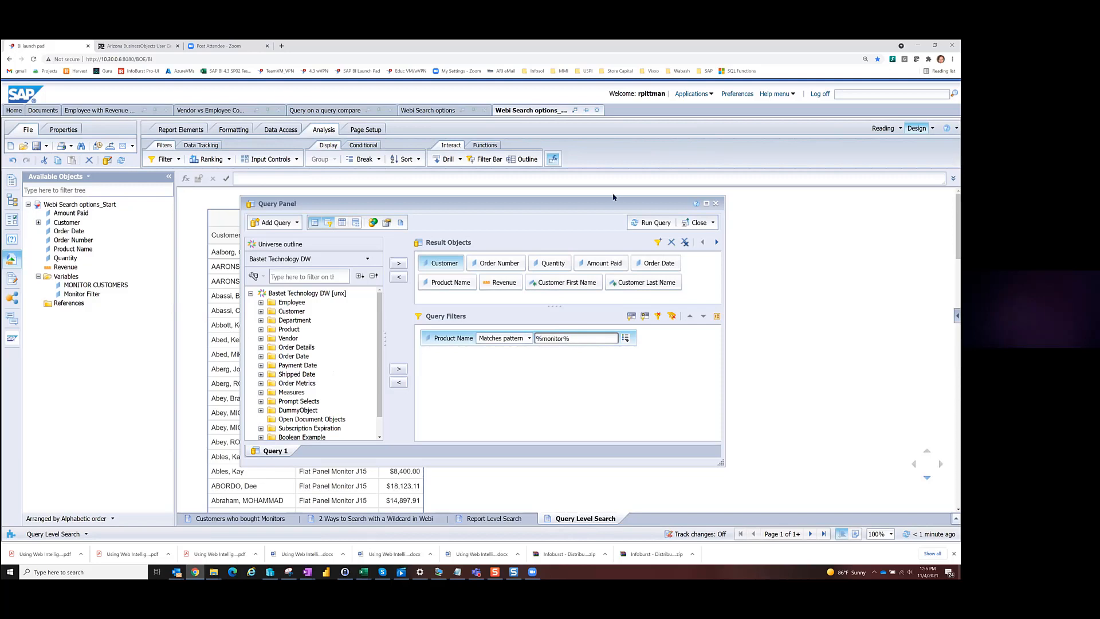
click(640, 222)
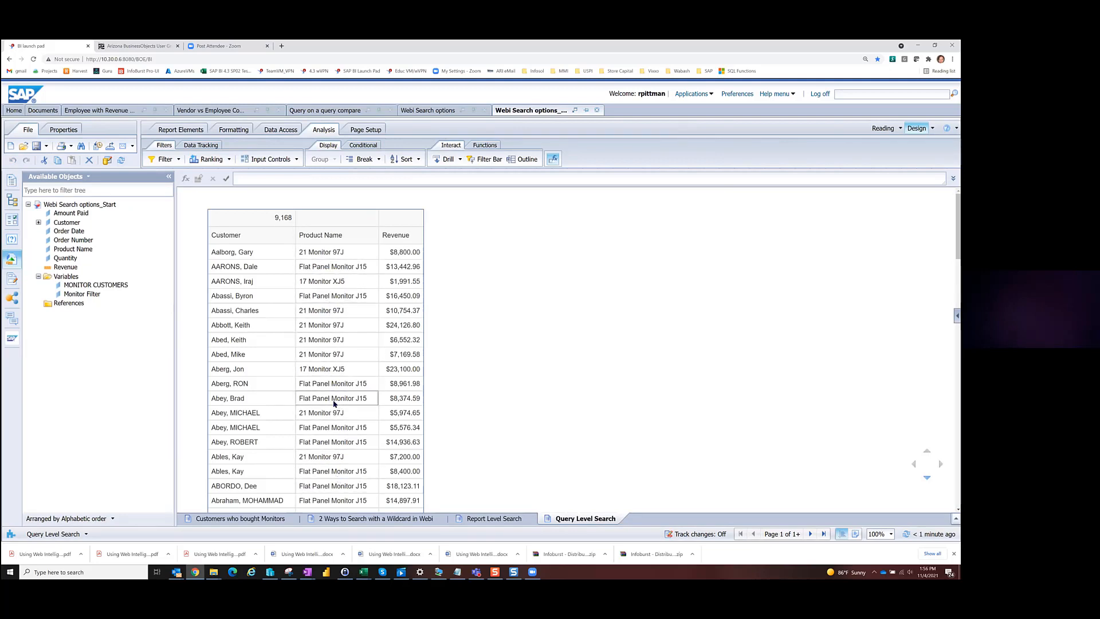
click(107, 160)
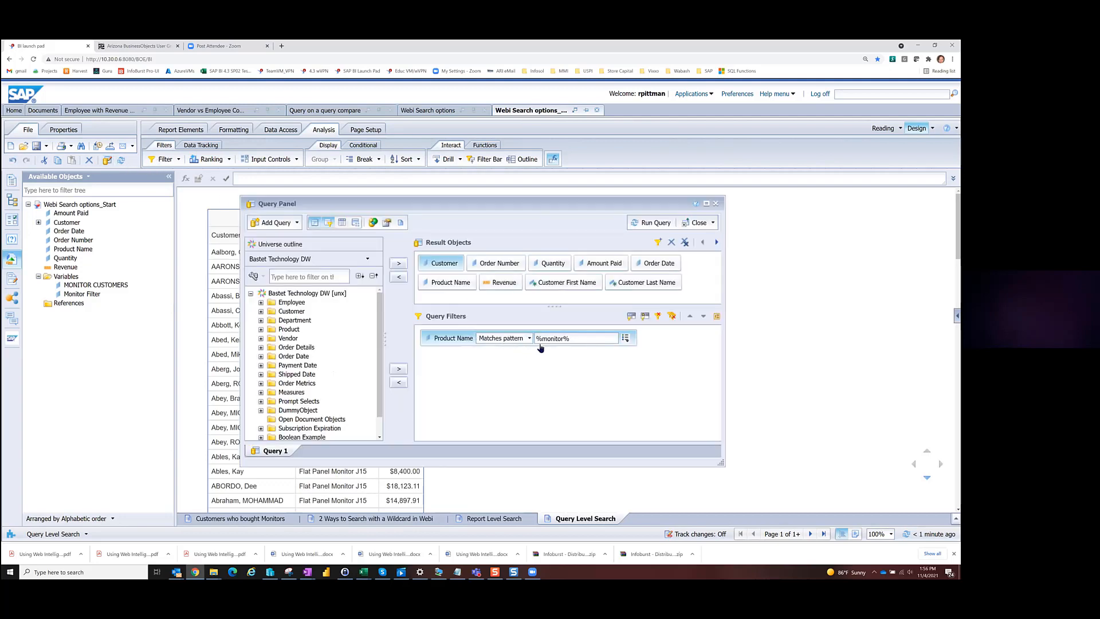
click(715, 204)
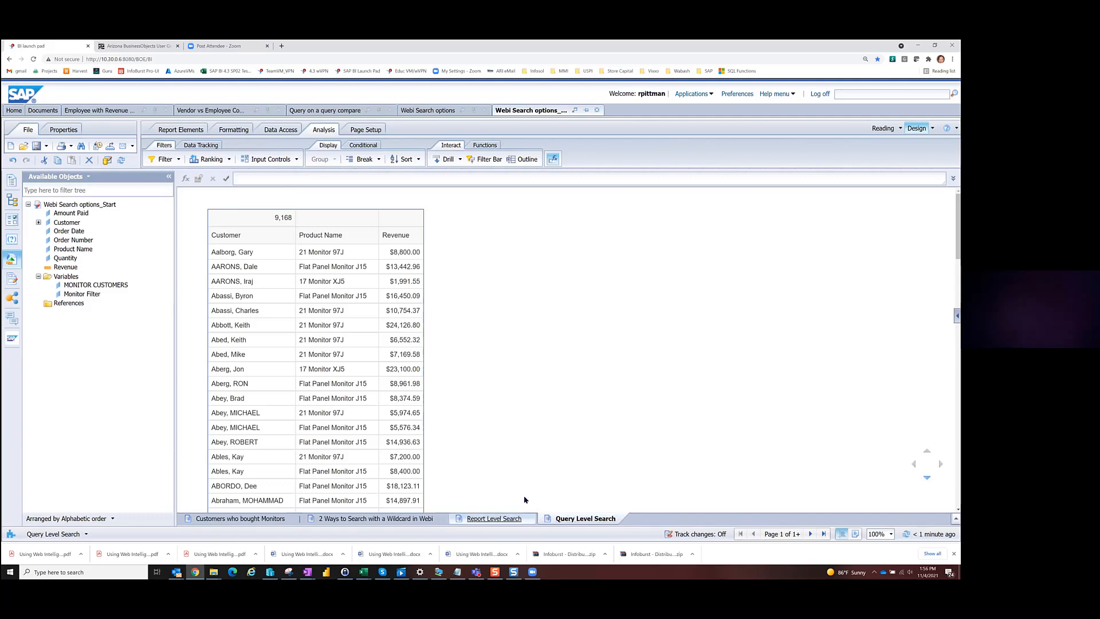
Add a new report, insert a Customer table, widen its column to fit the names, and check its last page
right_click(559, 520)
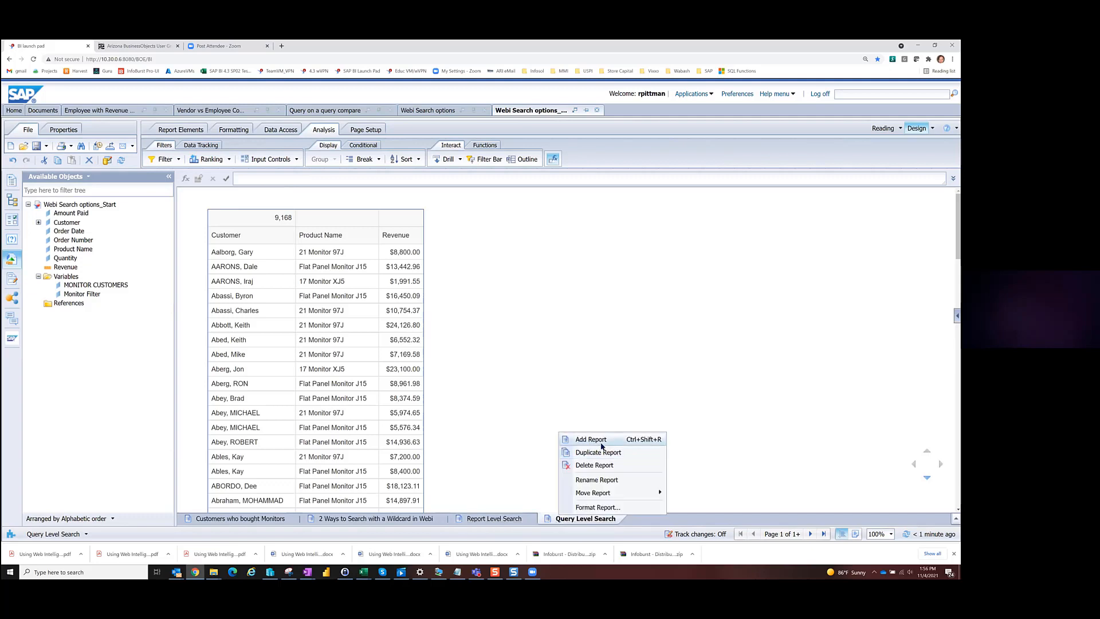
click(601, 437)
drag(64, 224, 236, 253)
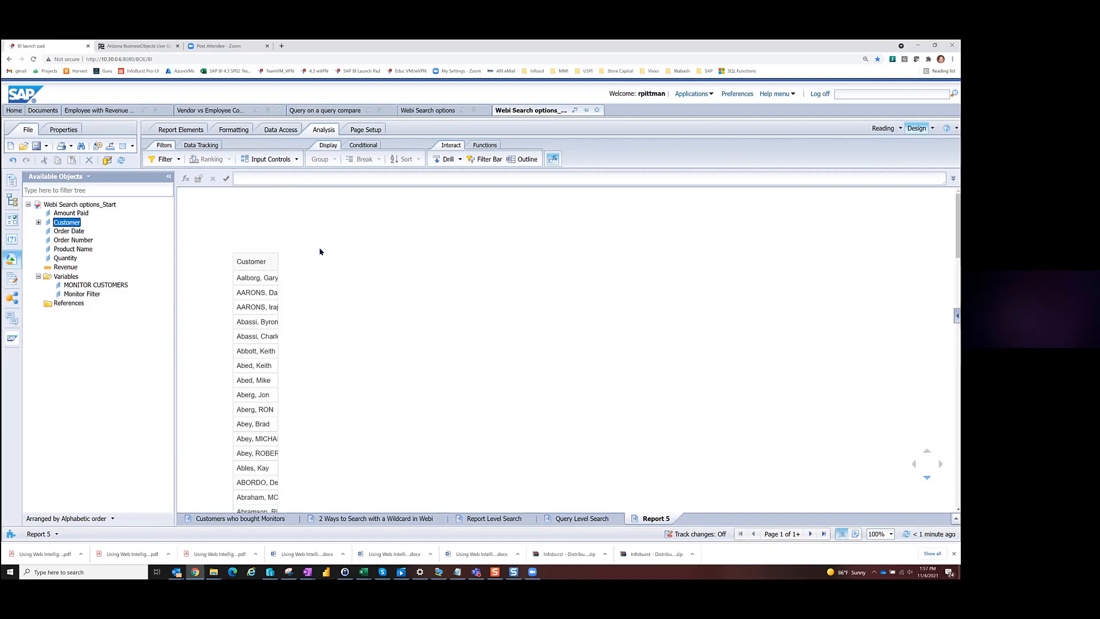
click(278, 277)
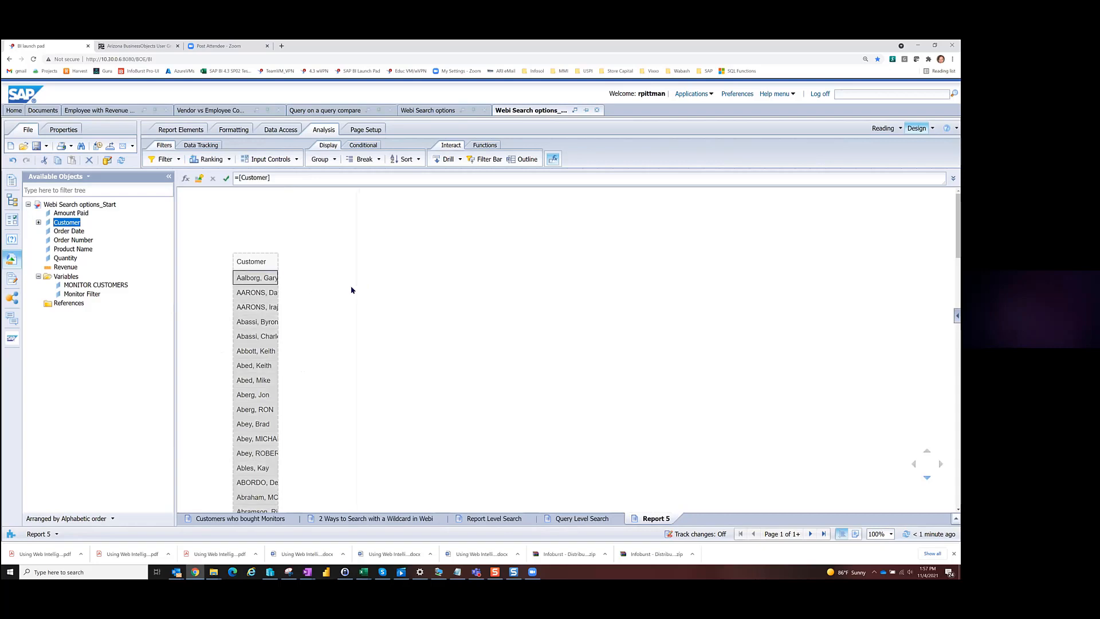
drag(351, 289, 351, 290)
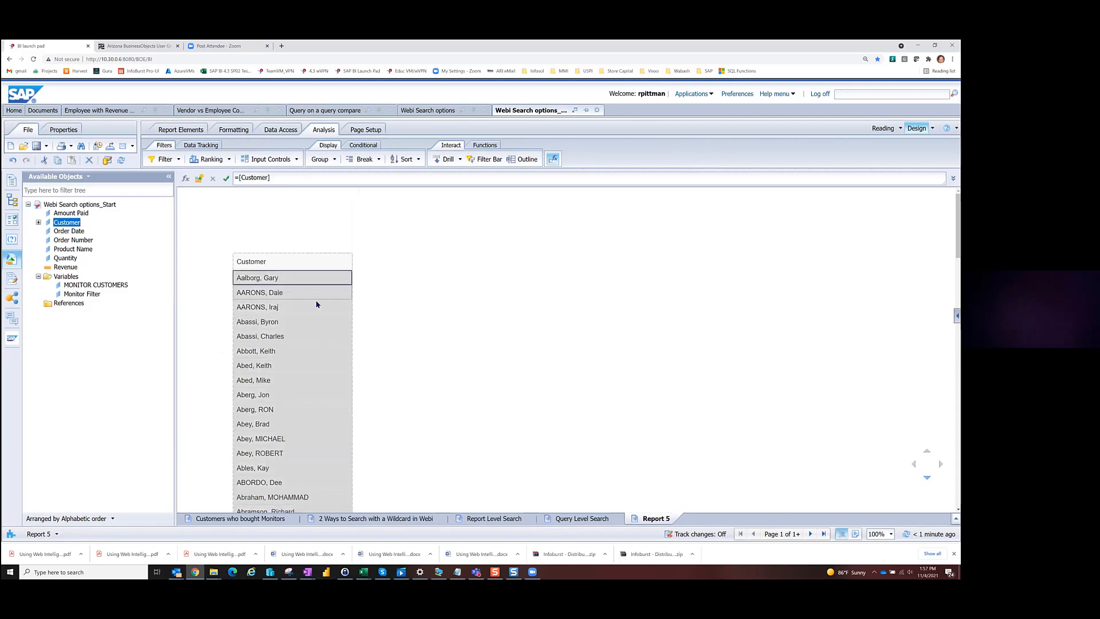
click(285, 262)
scroll(292, 354, down, 5)
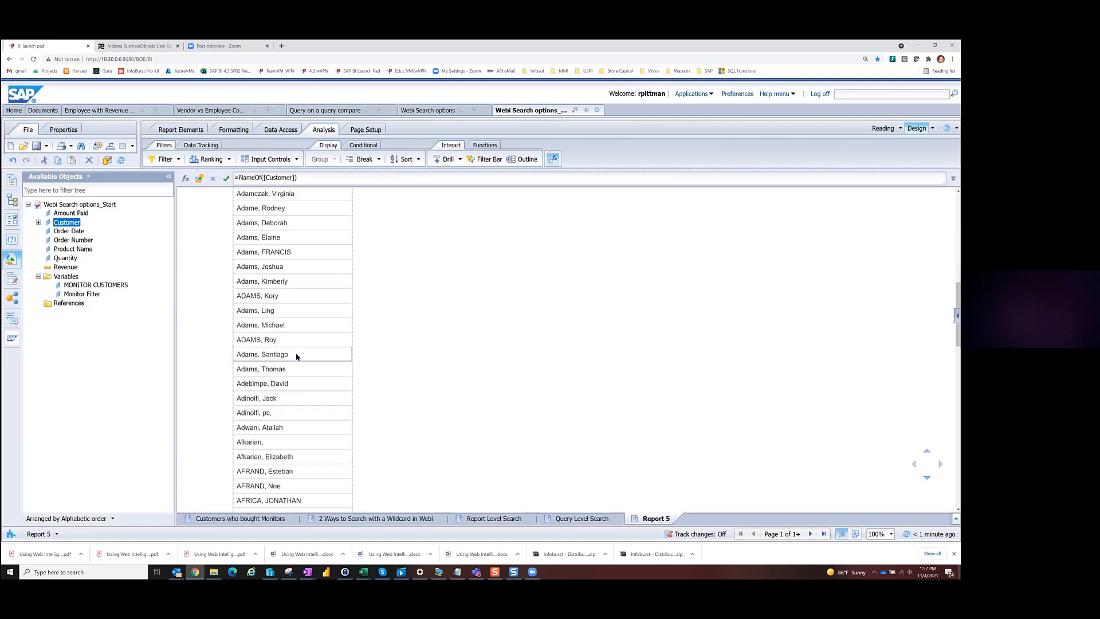
click(823, 533)
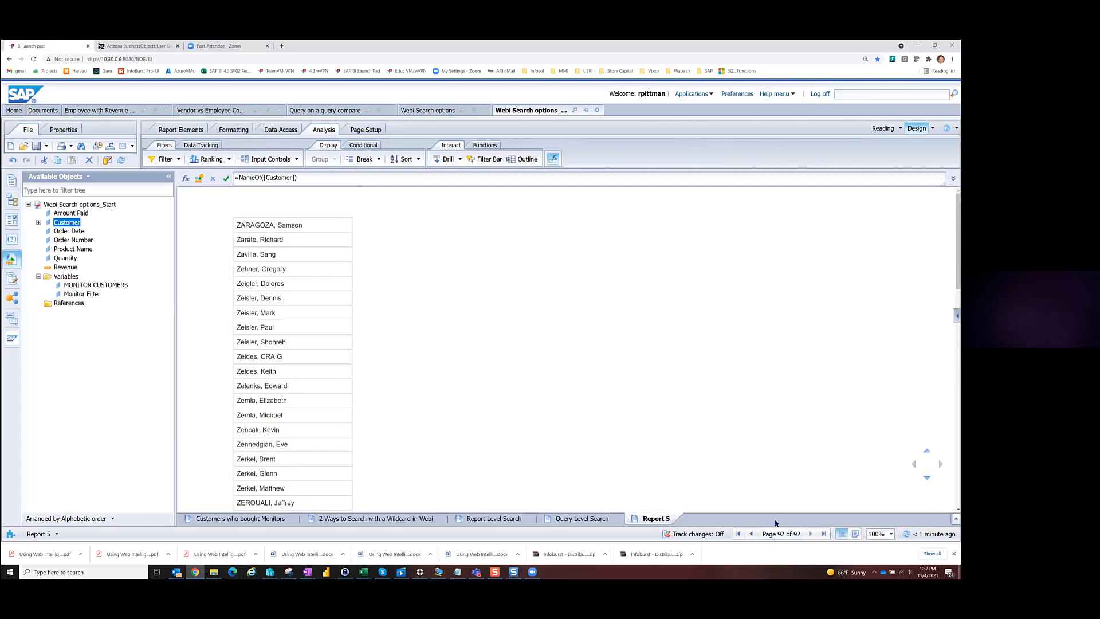
click(738, 533)
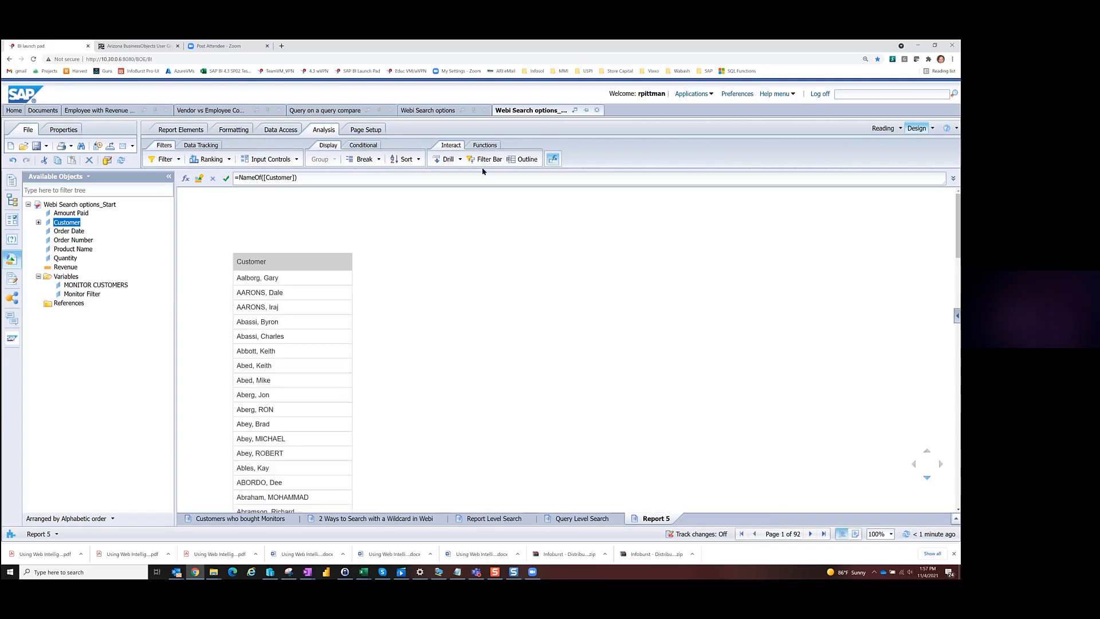
click(439, 302)
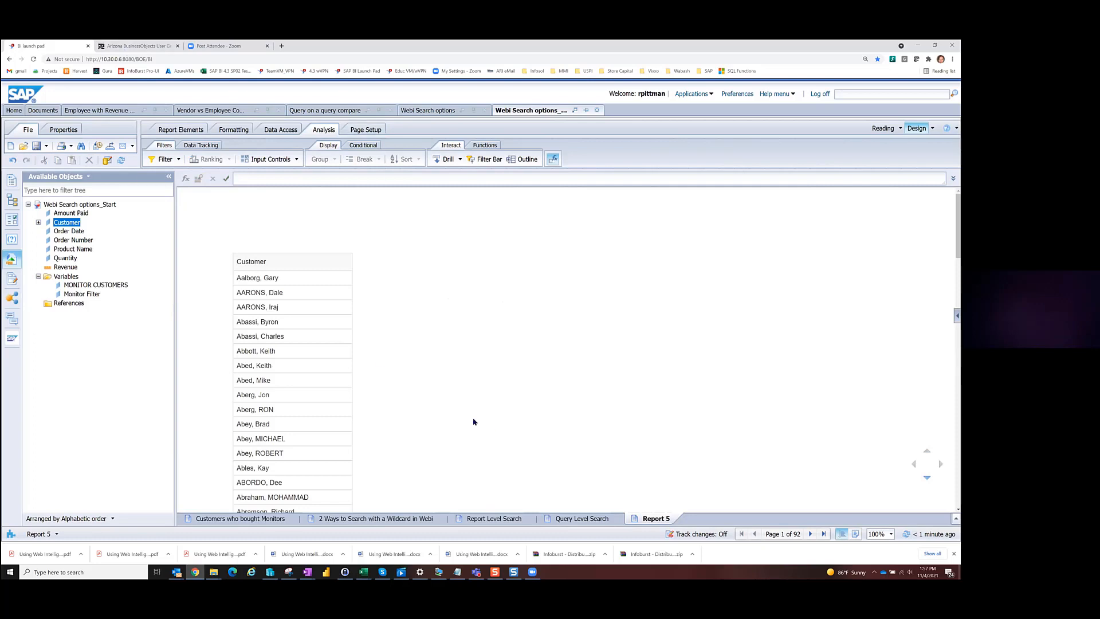
Edit the query and replace the Product Name filter with the predefined Last Name Begins with A filter
click(108, 162)
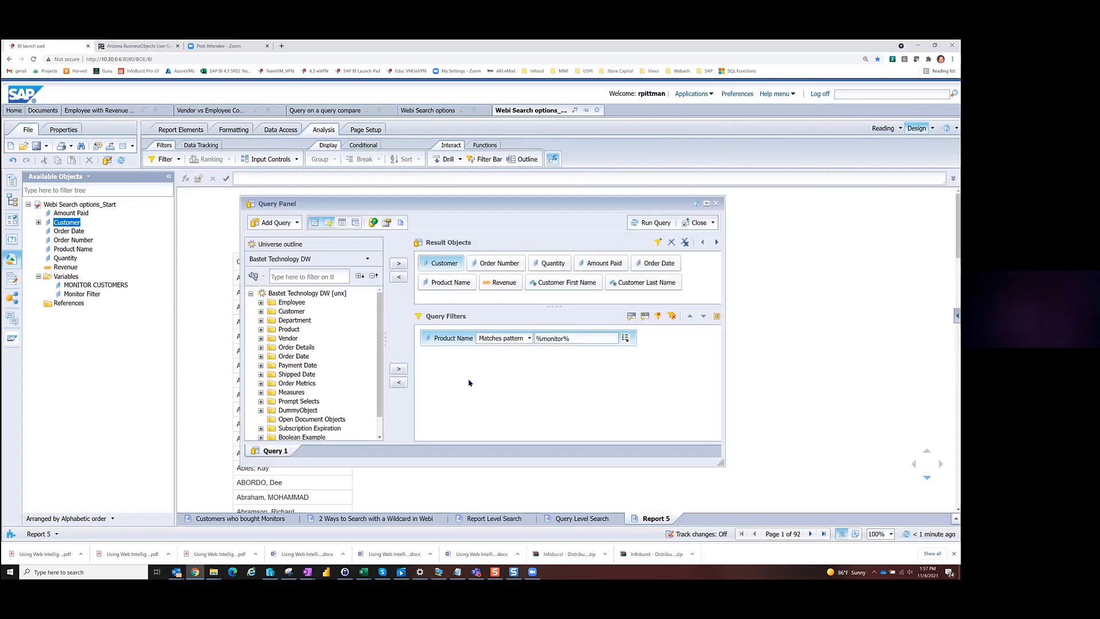
drag(444, 340, 334, 344)
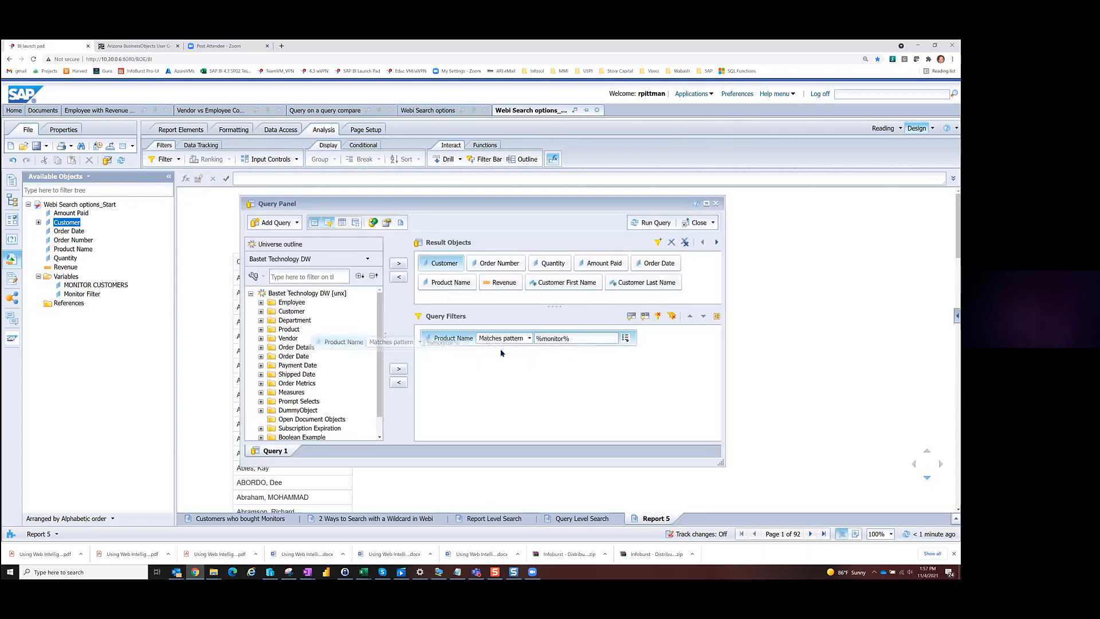
drag(444, 264, 515, 356)
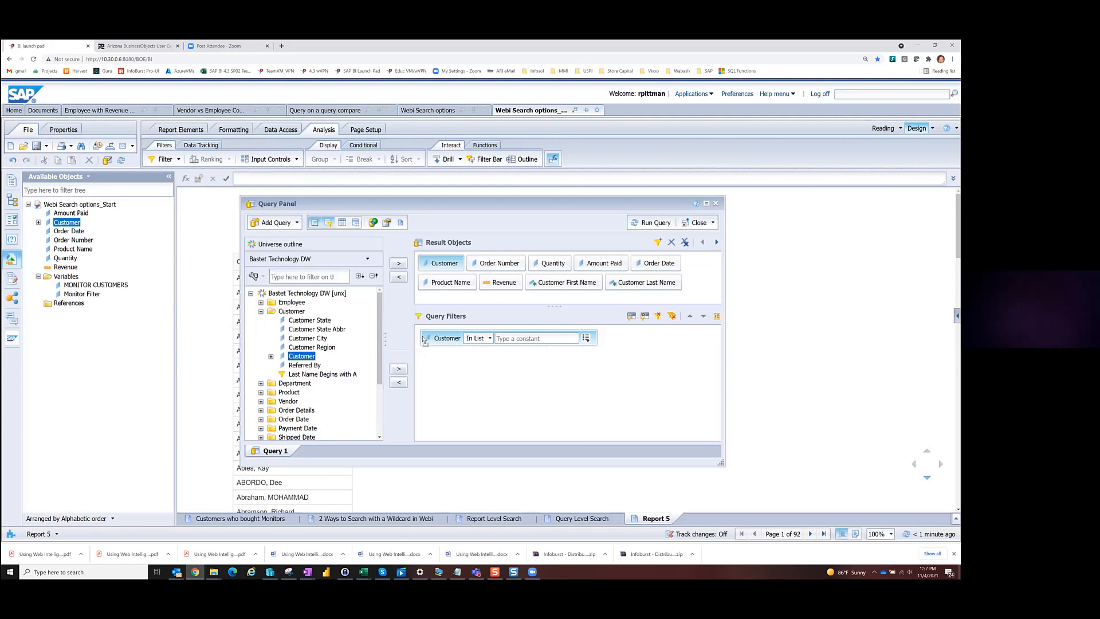
drag(427, 338, 340, 333)
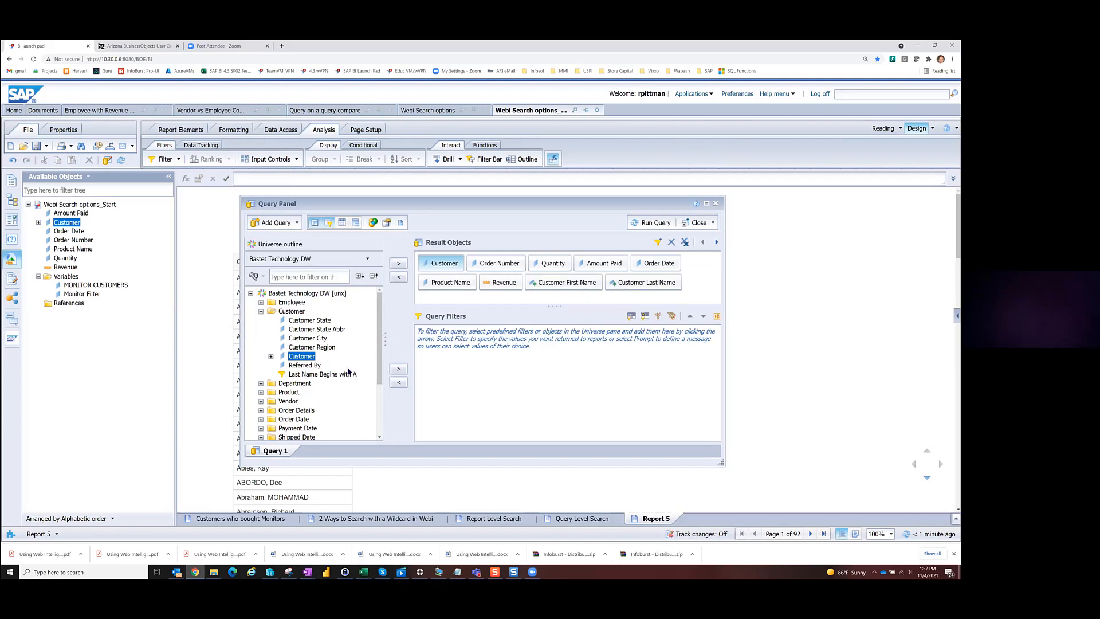
drag(314, 376, 421, 368)
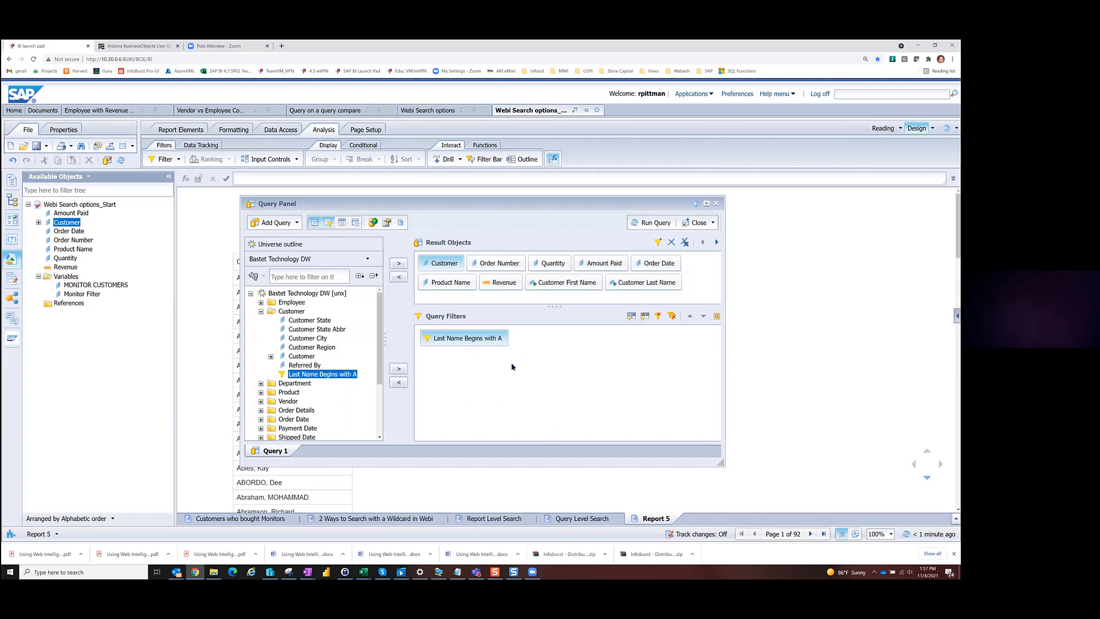
Add a Customer First Name query filter using Matches pattern with the value Mi%, and run the query
drag(565, 283, 499, 376)
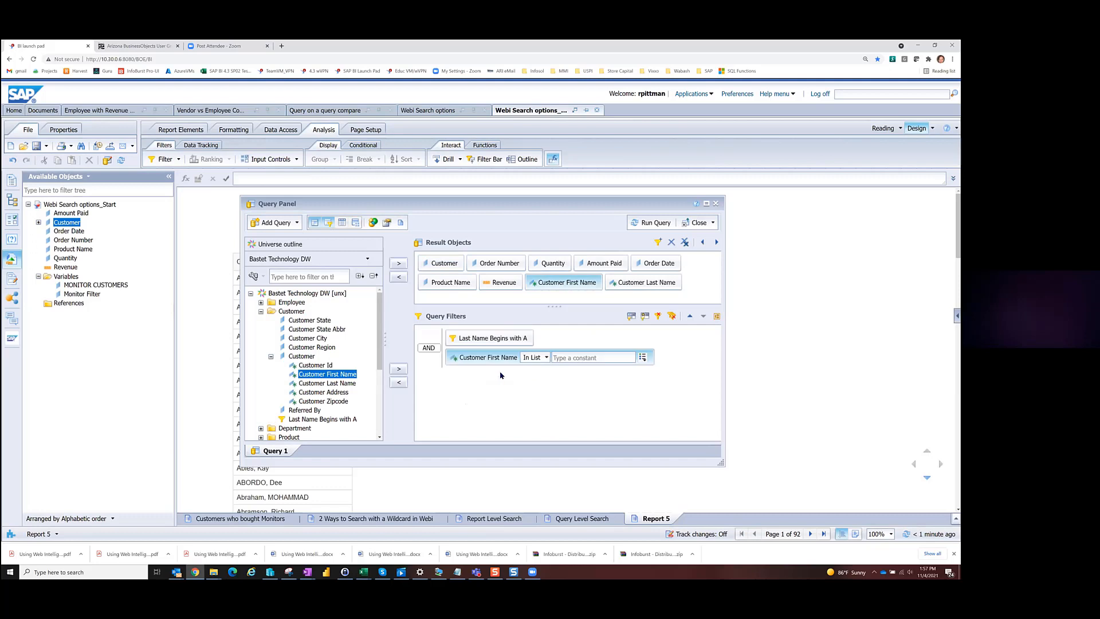
click(546, 357)
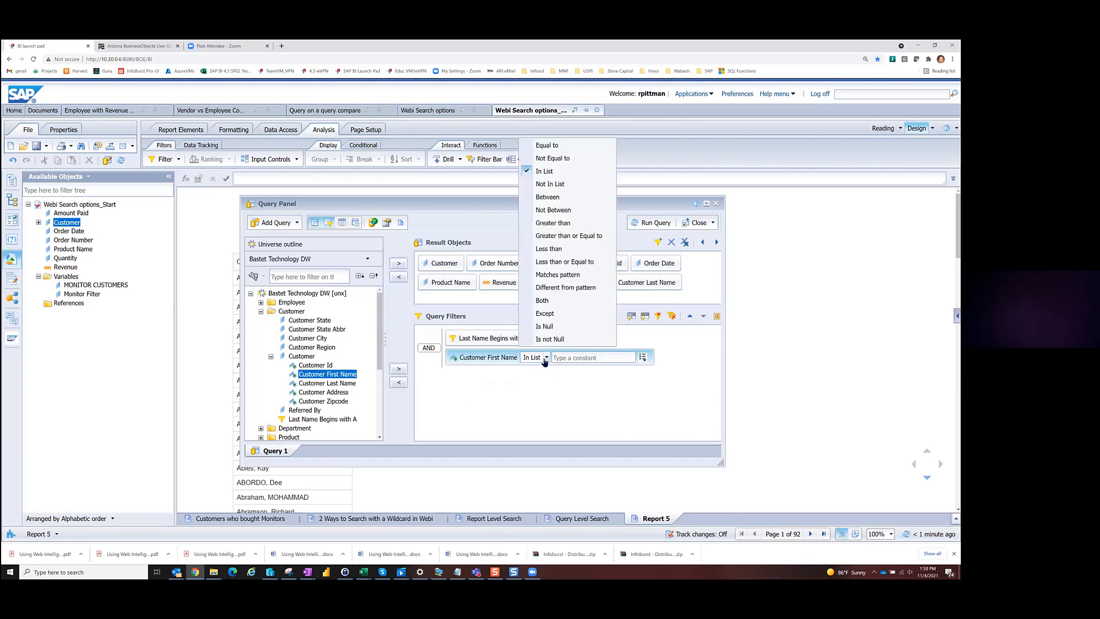
click(567, 274)
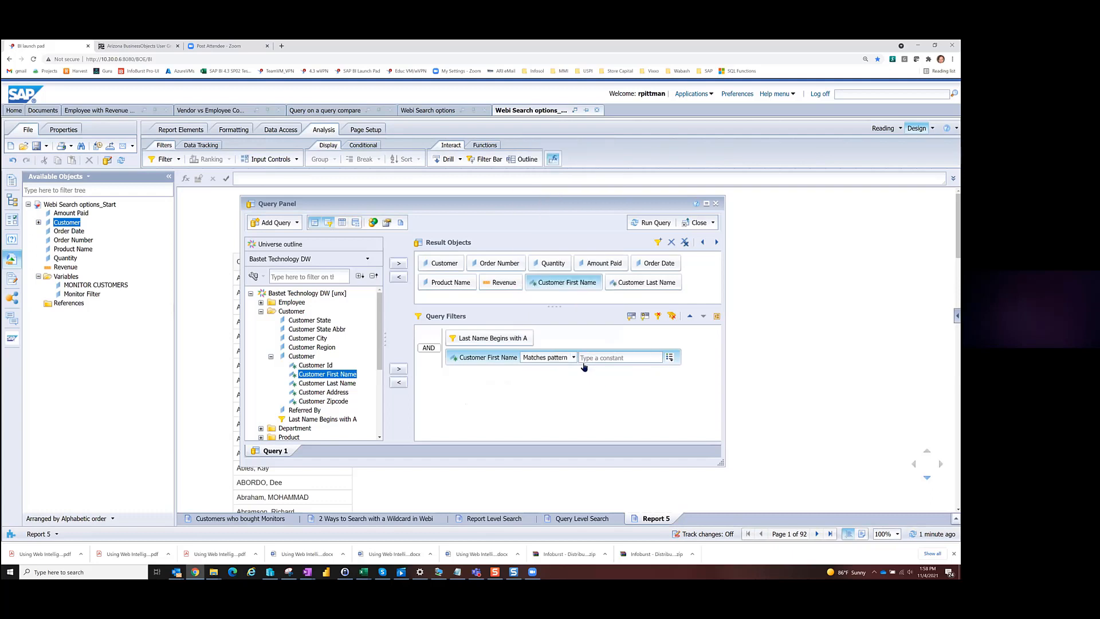
click(613, 357)
click(657, 224)
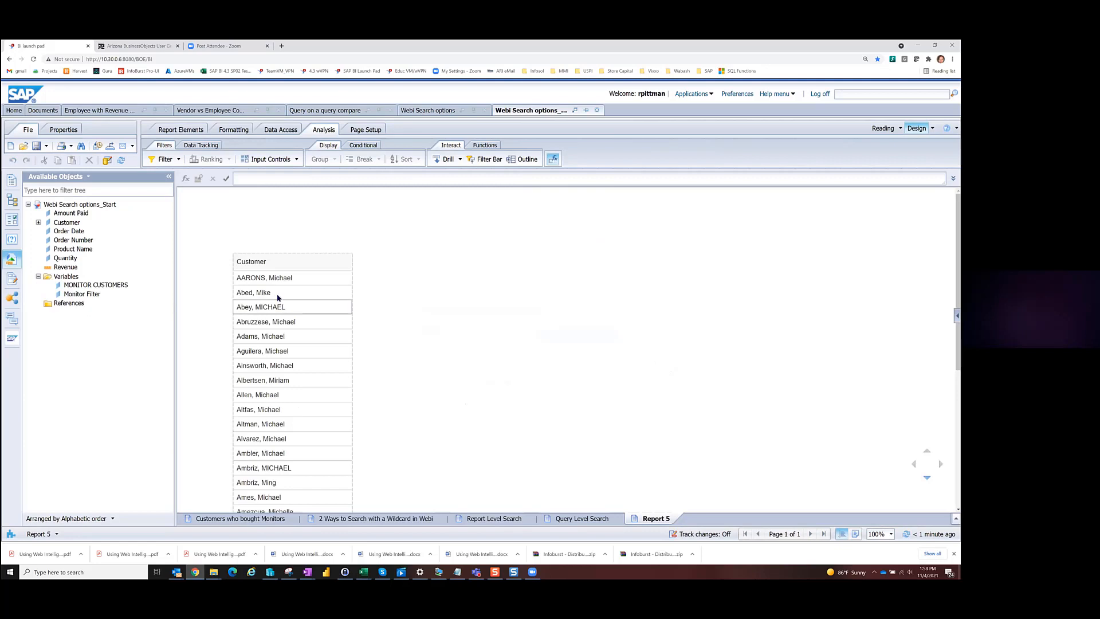
Examine the filtered Customer list to see which first names match the Mi% pattern
click(259, 297)
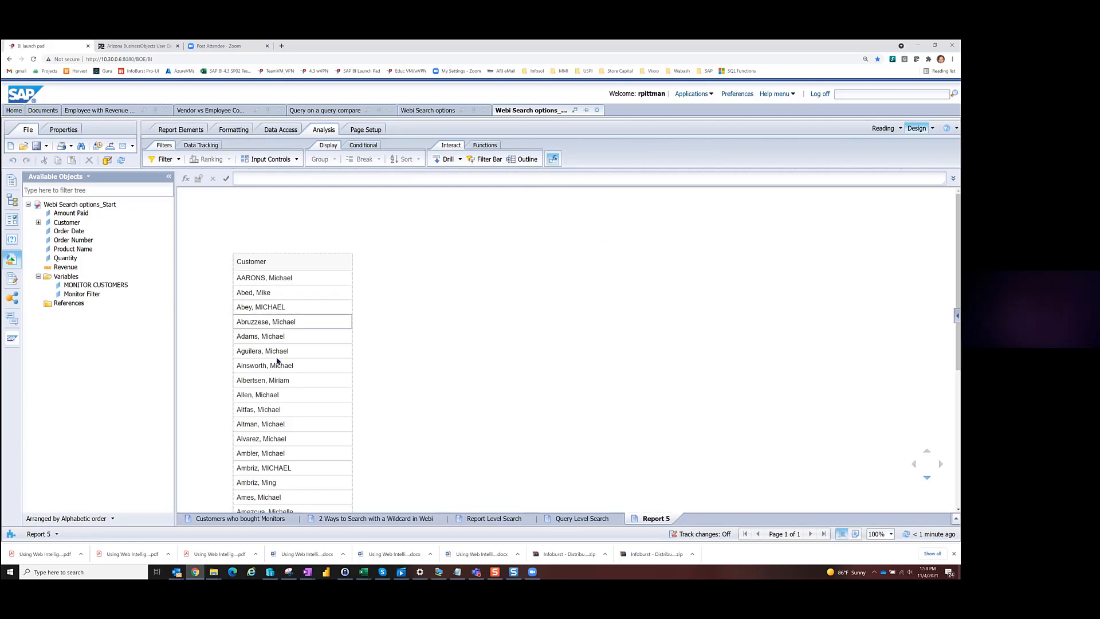
scroll(279, 360, down, 2)
scroll(281, 358, down, 1)
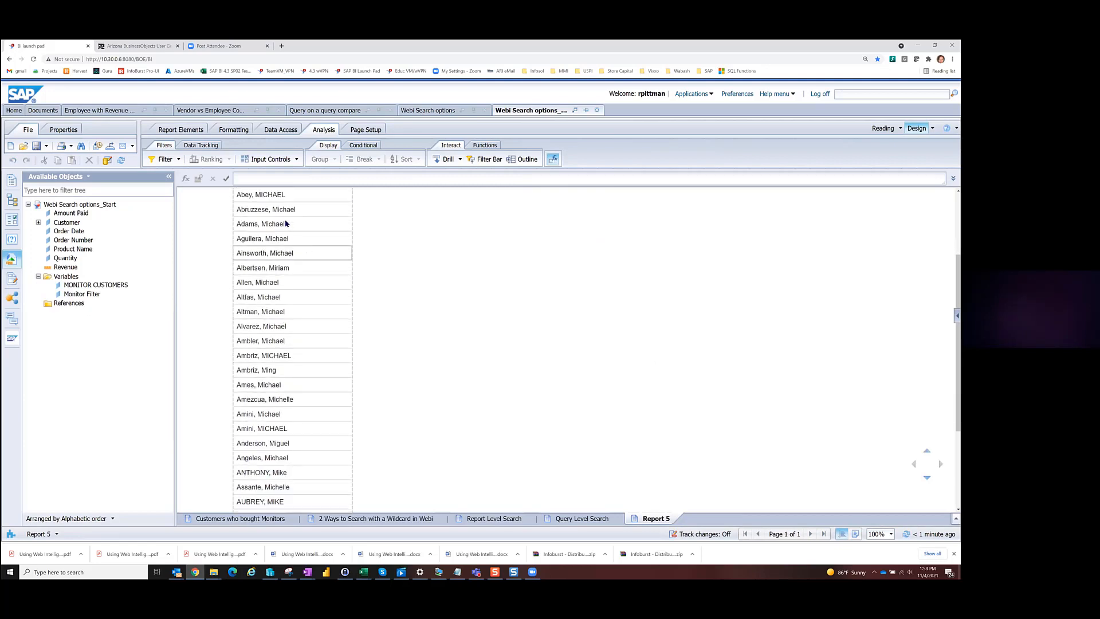
scroll(292, 258, up, 3)
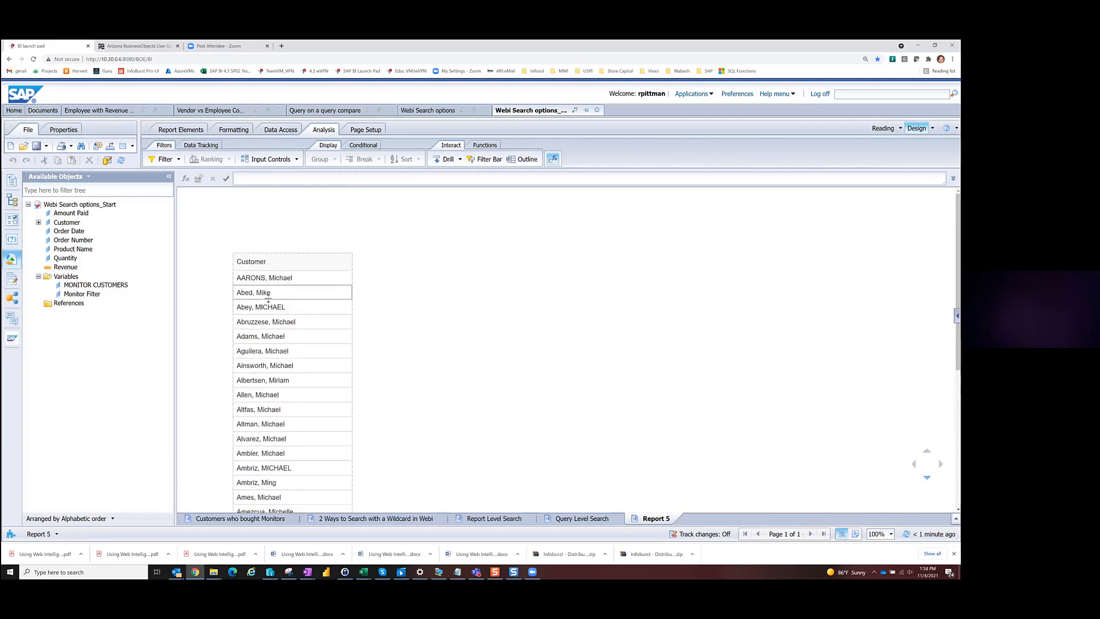
scroll(305, 429, down, 1)
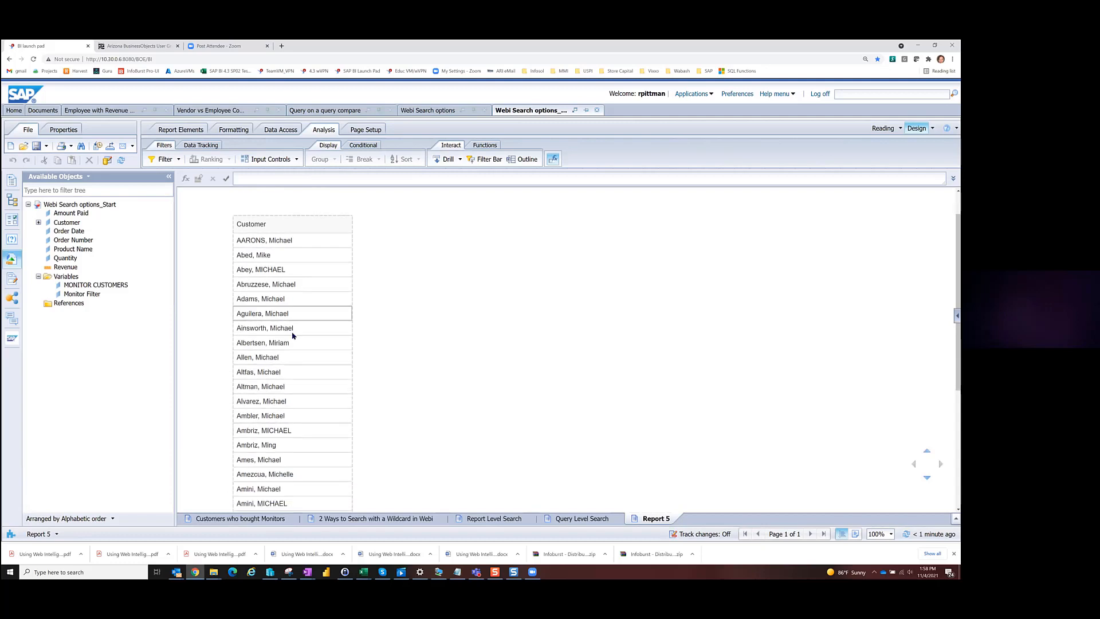
scroll(301, 413, down, 2)
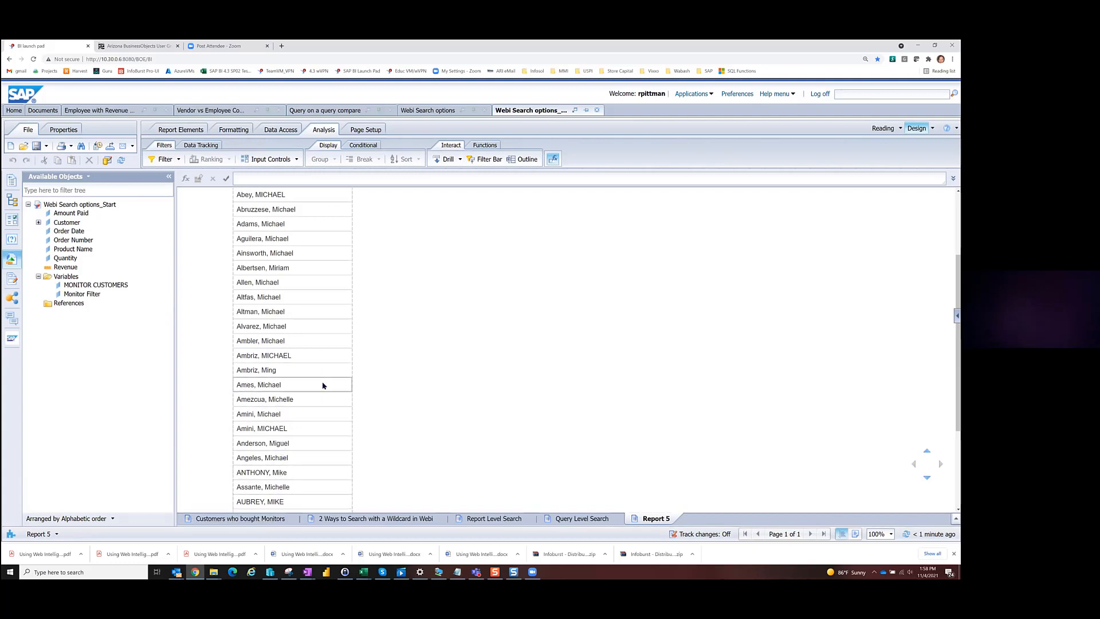
scroll(319, 383, up, 2)
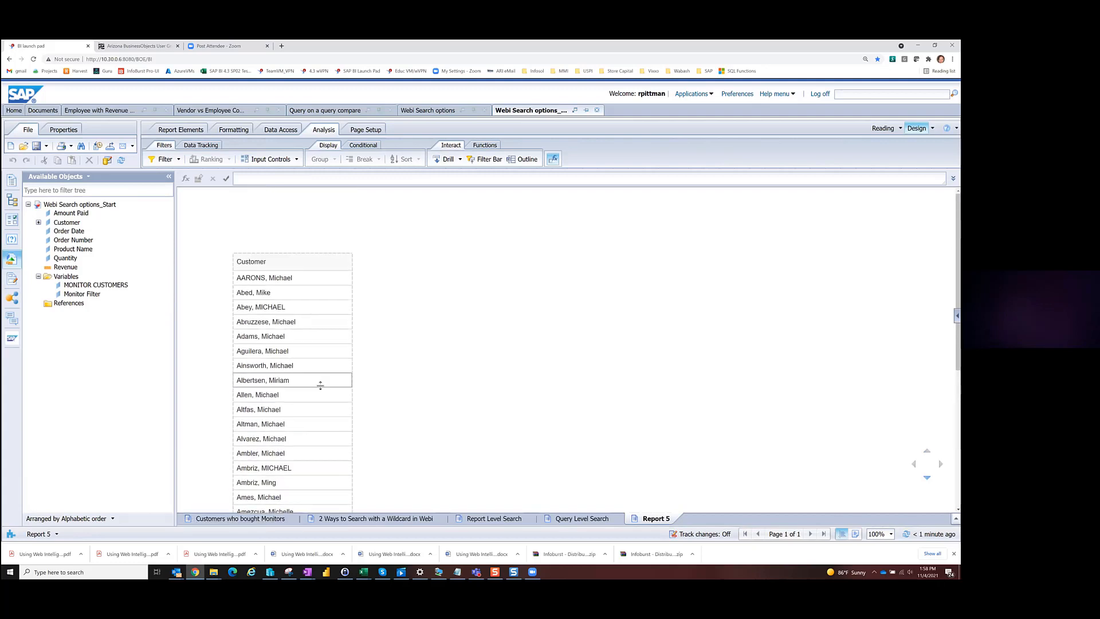
Edit the query to add a Customer First Name filter with Matches pattern Mike, and set the existing first-name pattern to Mic%
click(108, 162)
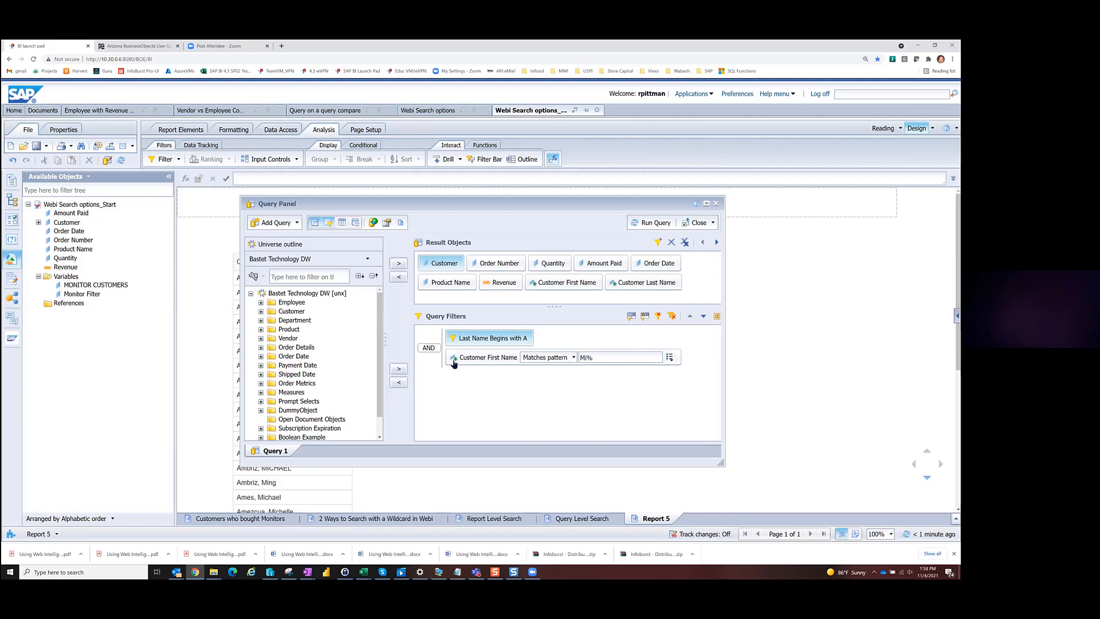
drag(559, 283, 484, 376)
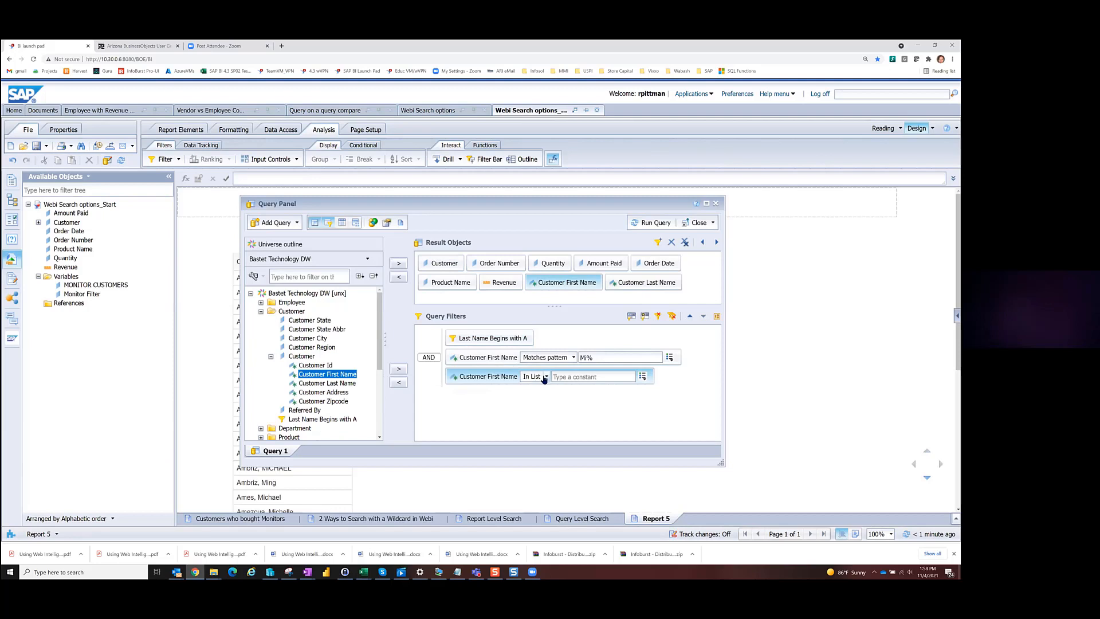
click(546, 378)
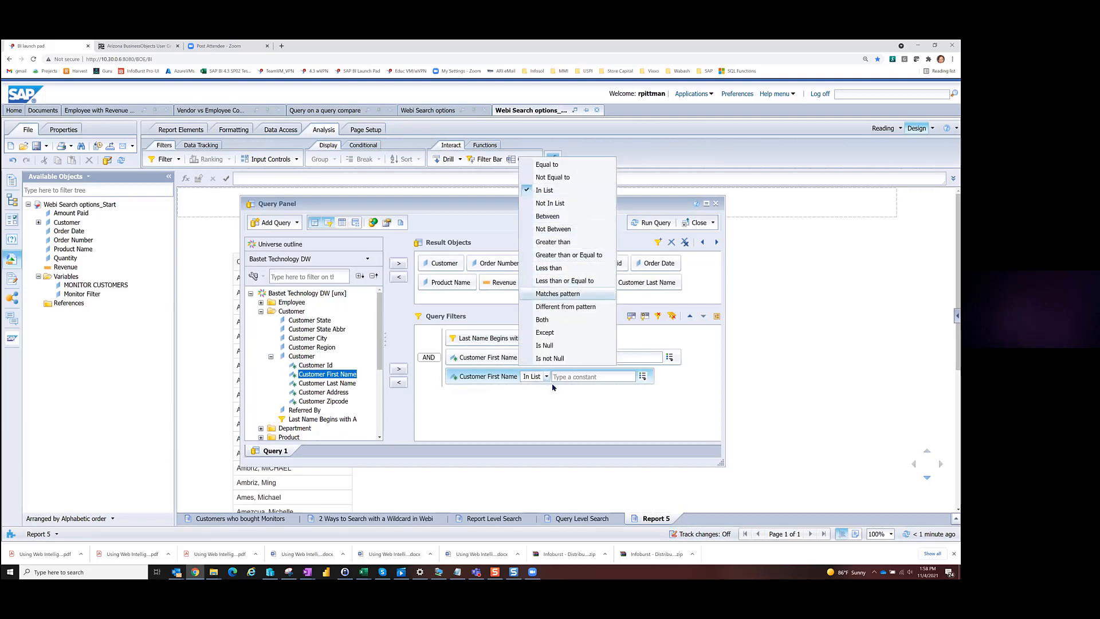
click(558, 294)
click(613, 378)
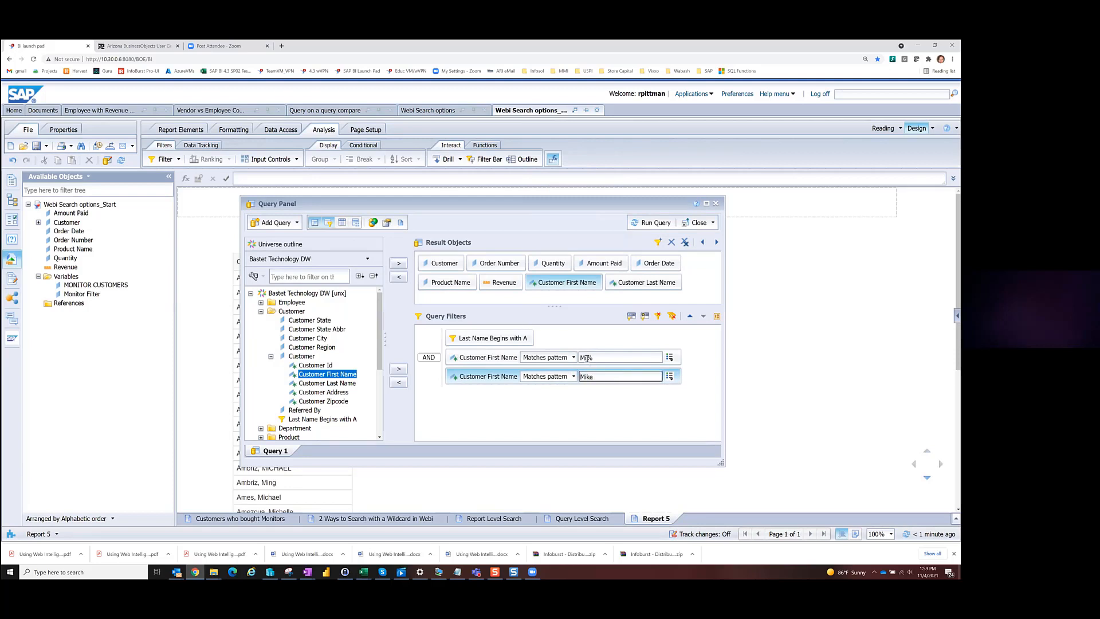
click(587, 358)
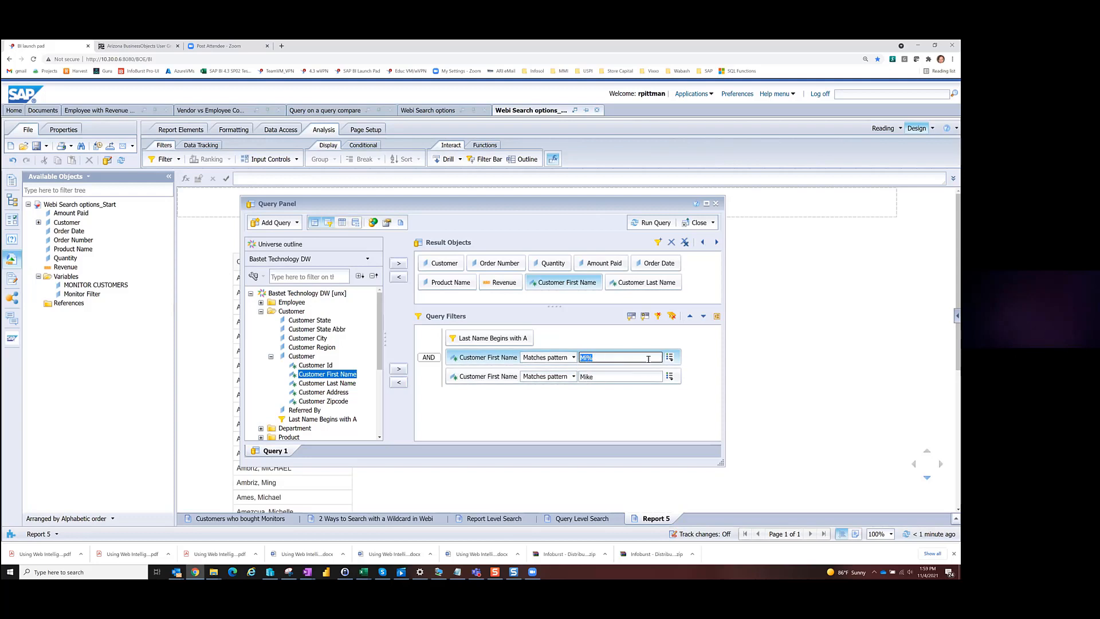
click(648, 359)
Group the Mic% and Mike Customer First Name filters under a nested OR condition and run the query
click(716, 317)
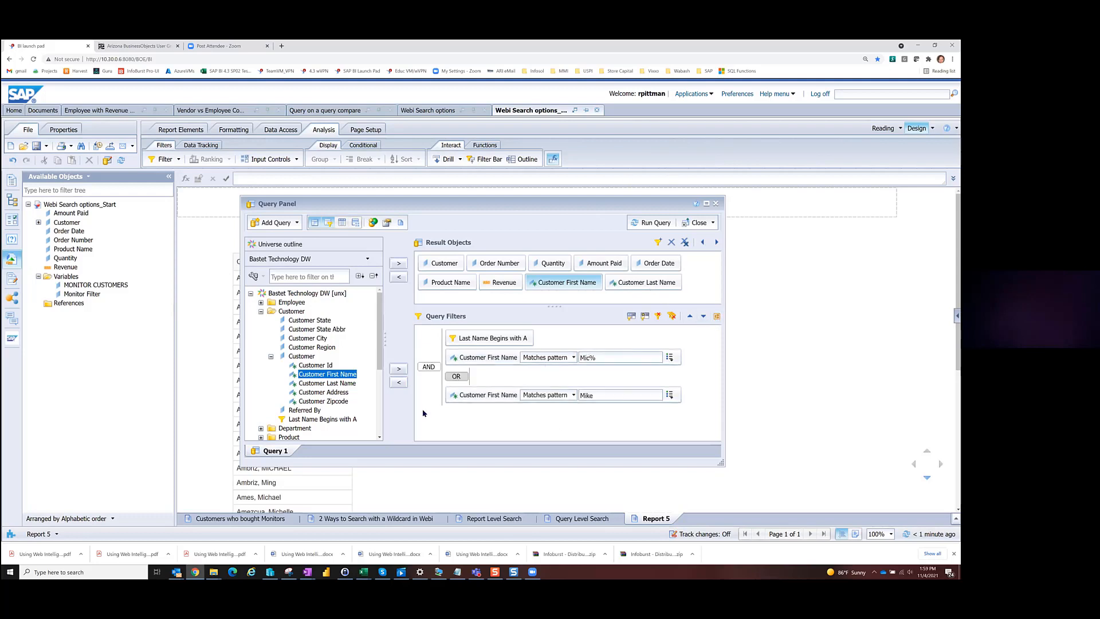
drag(451, 395, 498, 390)
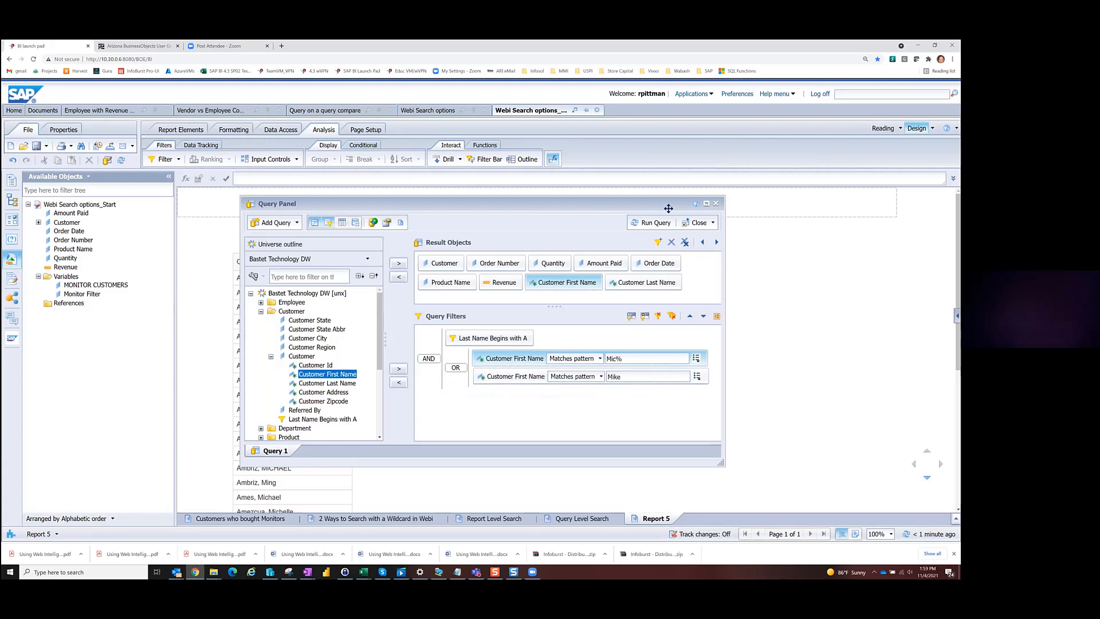
click(653, 223)
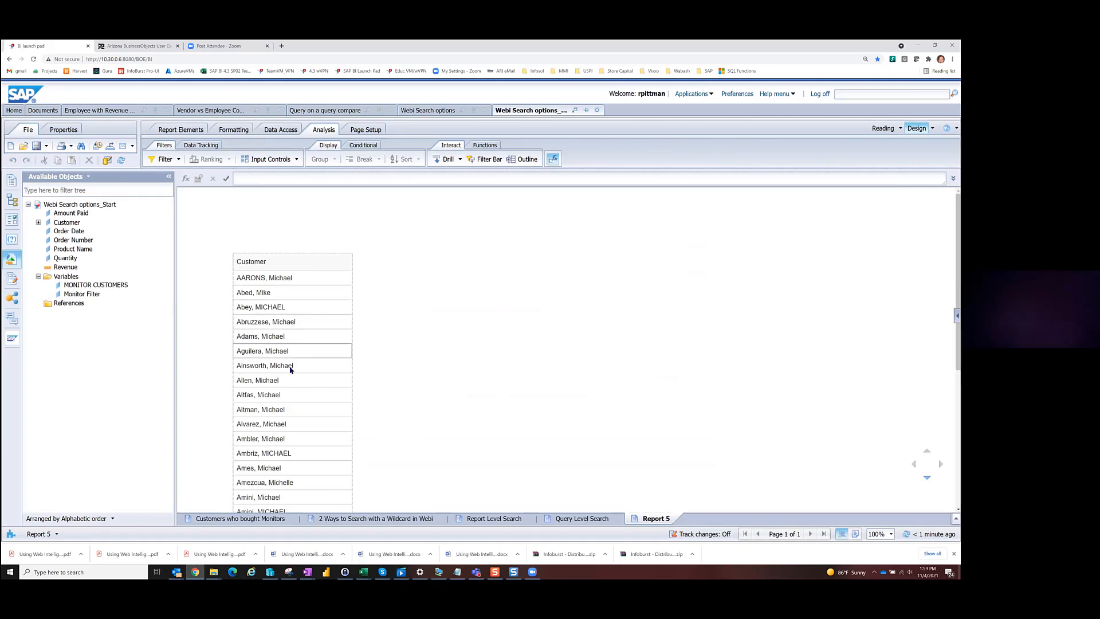
scroll(292, 363, down, 5)
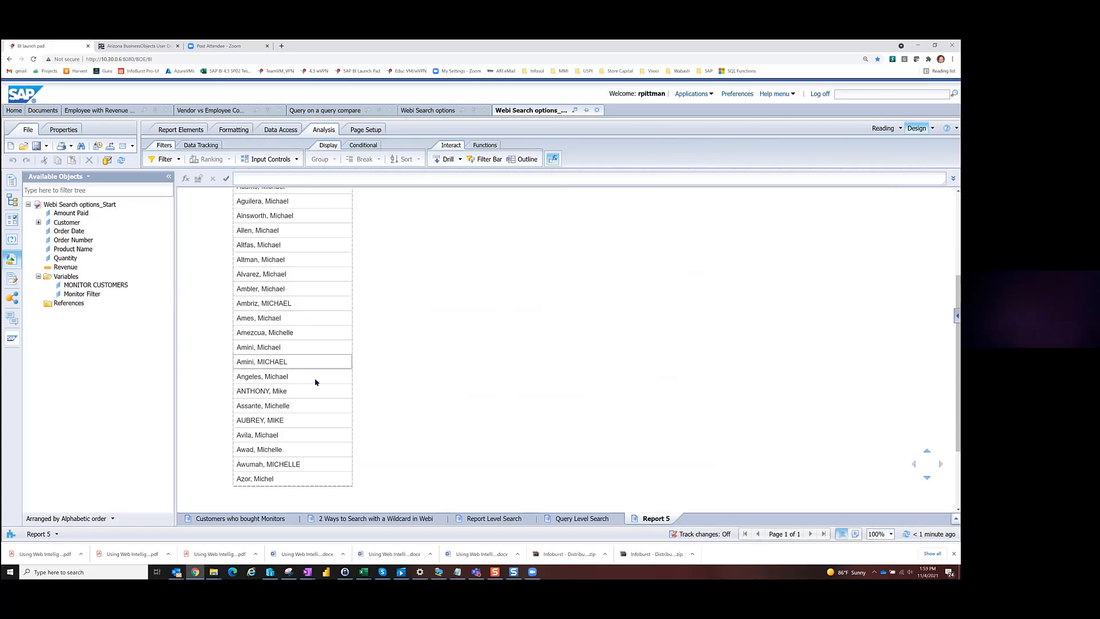
Edit the query to add a Customer First Name filter using Different from pattern with the value Michelle, and run the query
click(108, 162)
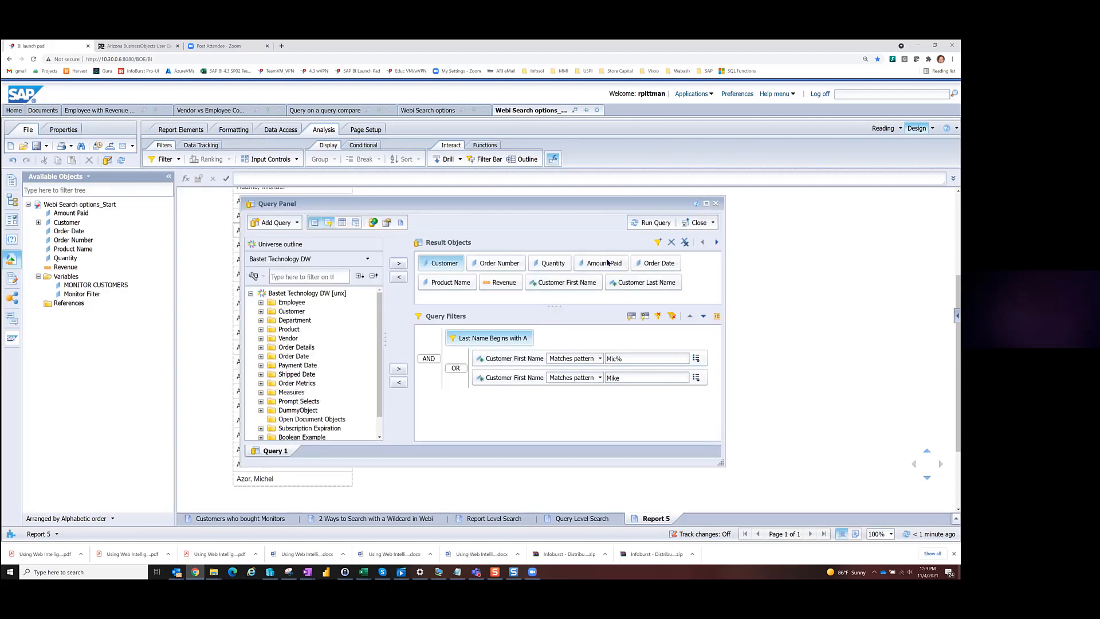
click(555, 286)
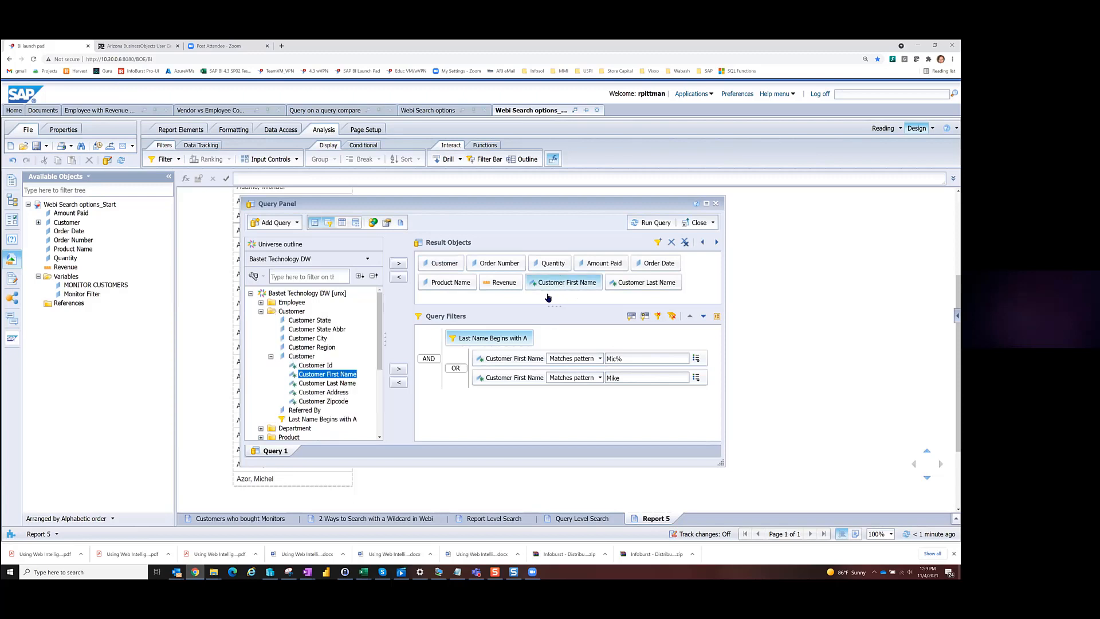
drag(548, 288, 469, 411)
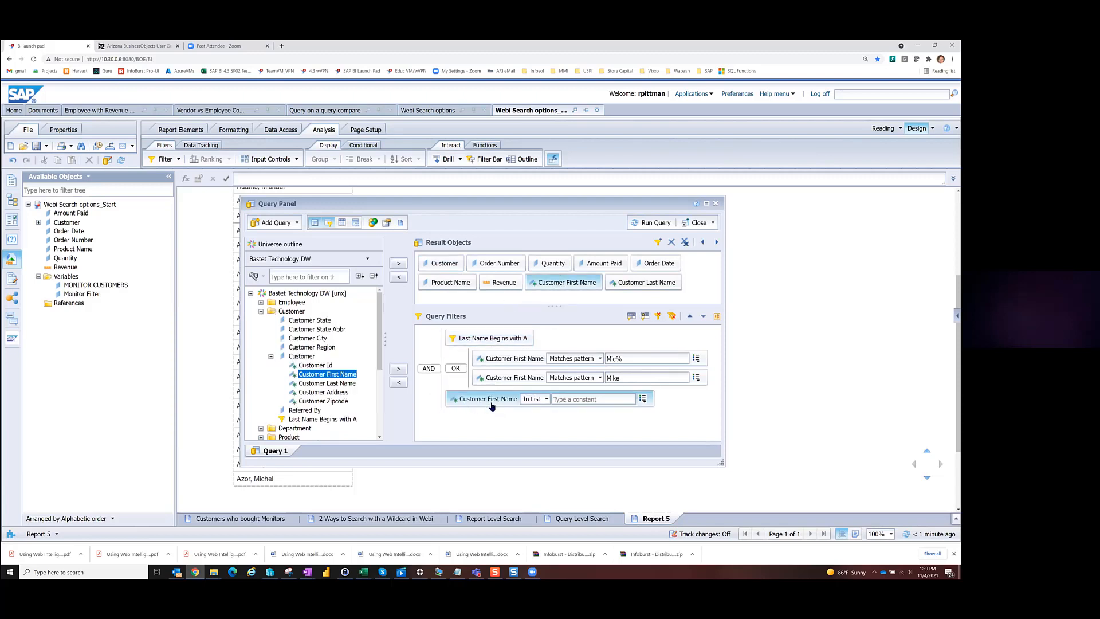
click(545, 399)
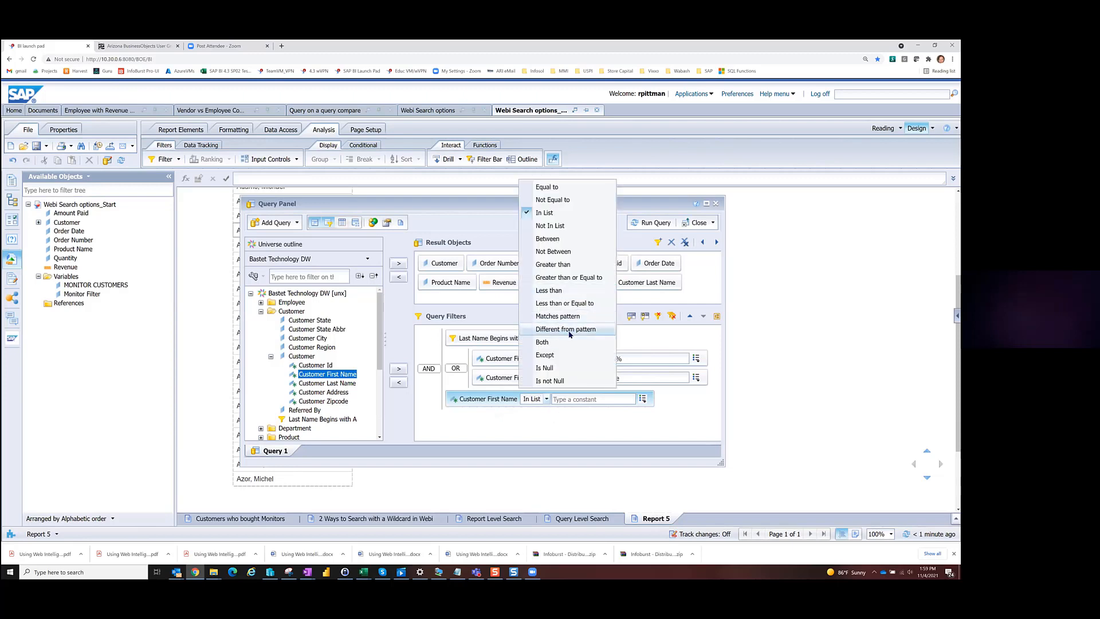
click(570, 334)
click(633, 399)
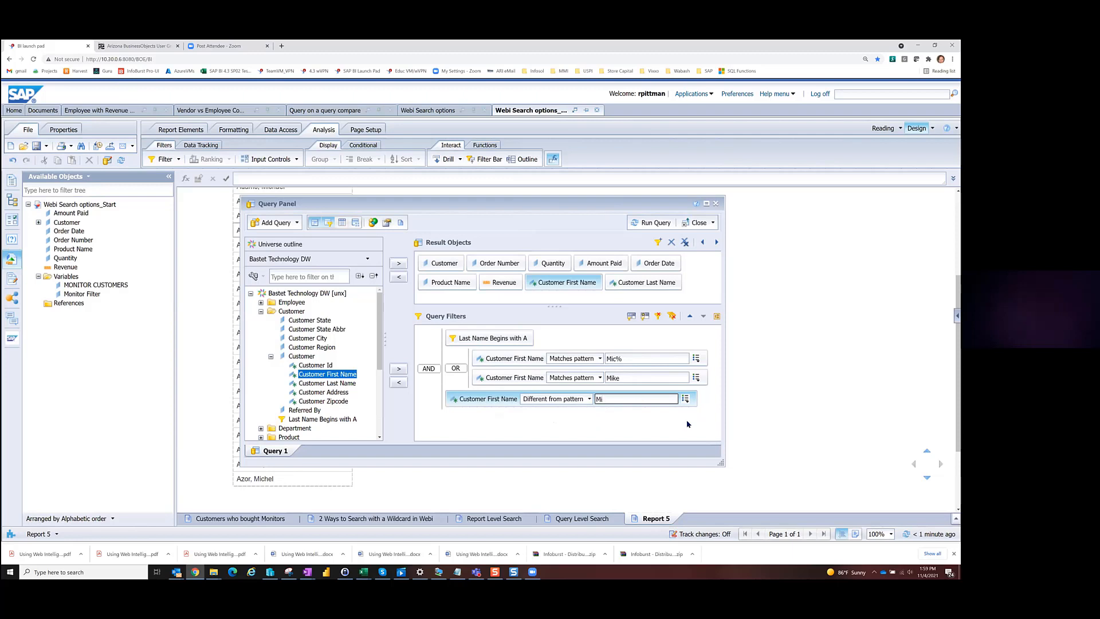
text(Michelle)
click(653, 223)
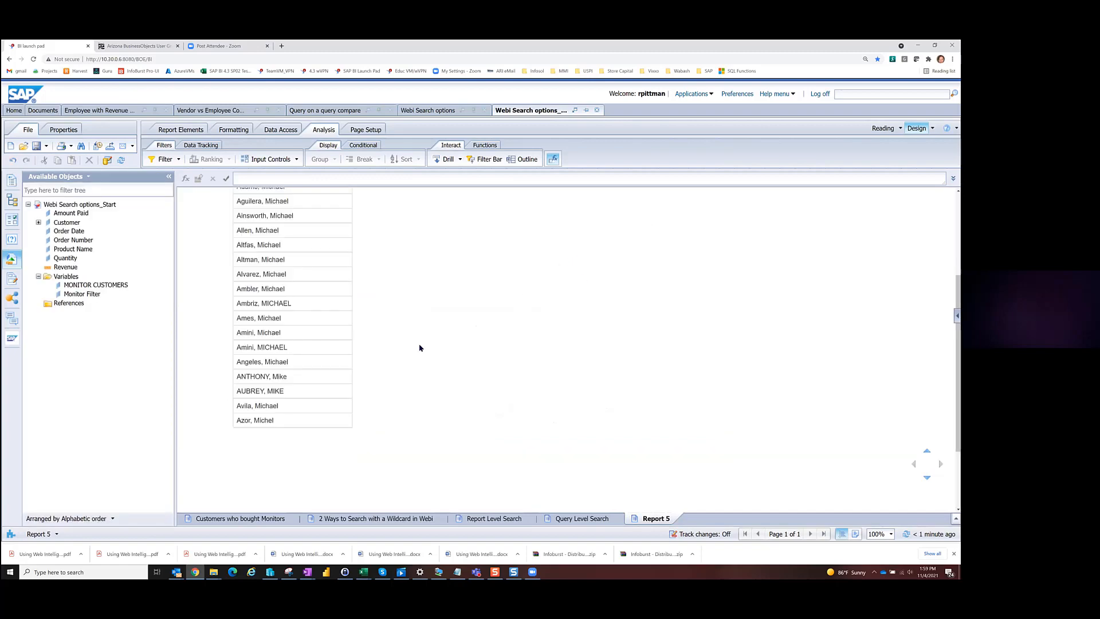
Review the refreshed Customer list from start to end to check which first names the combined pattern filters return
scroll(419, 347, up, 1)
scroll(420, 347, up, 2)
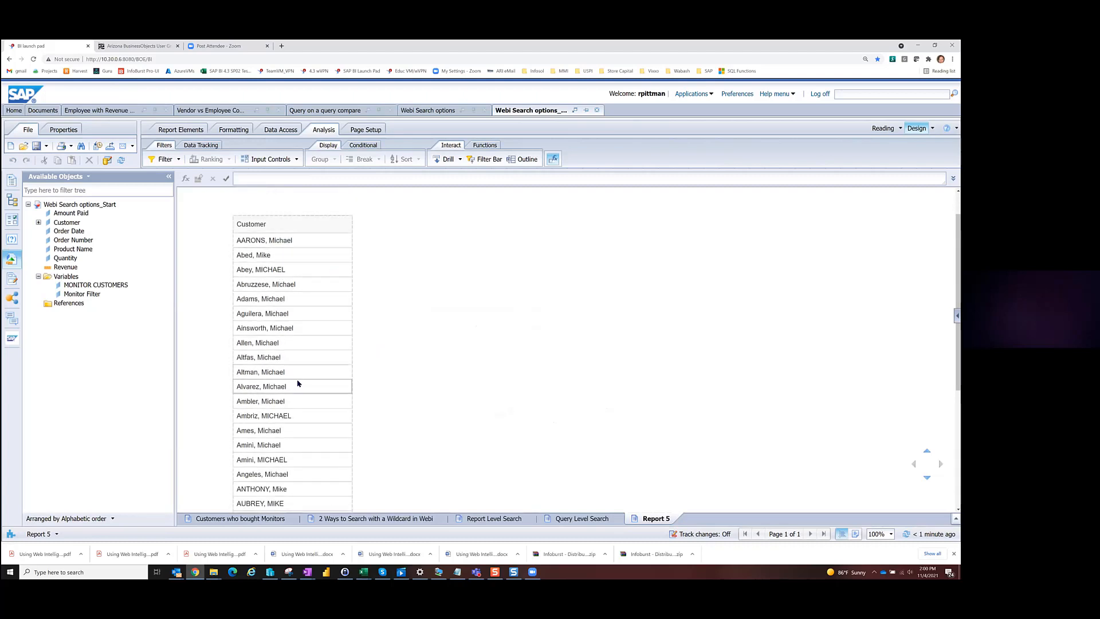
scroll(299, 381, down, 4)
scroll(299, 381, up, 3)
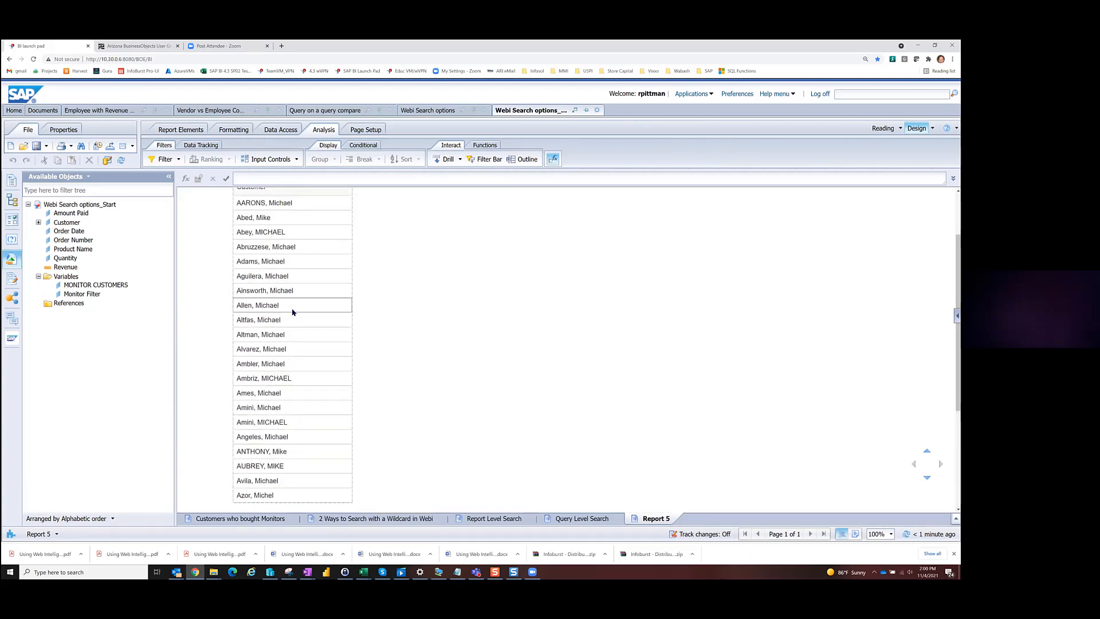
scroll(292, 312, up, 2)
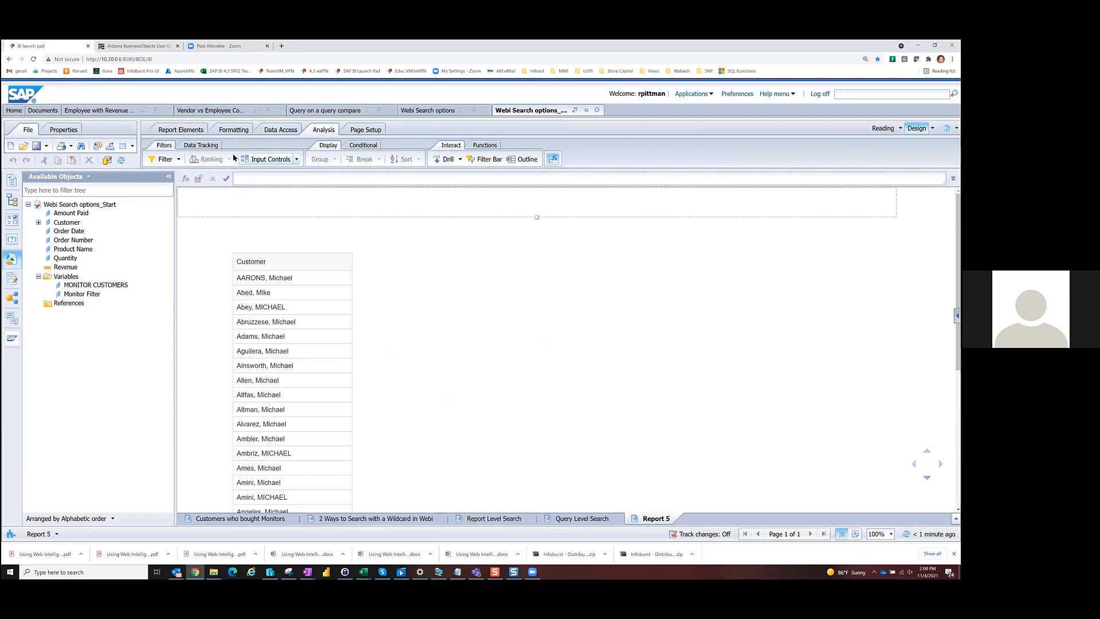
Switch to the Vendor vs Employee Compare_Start document to view its report and variables
click(225, 112)
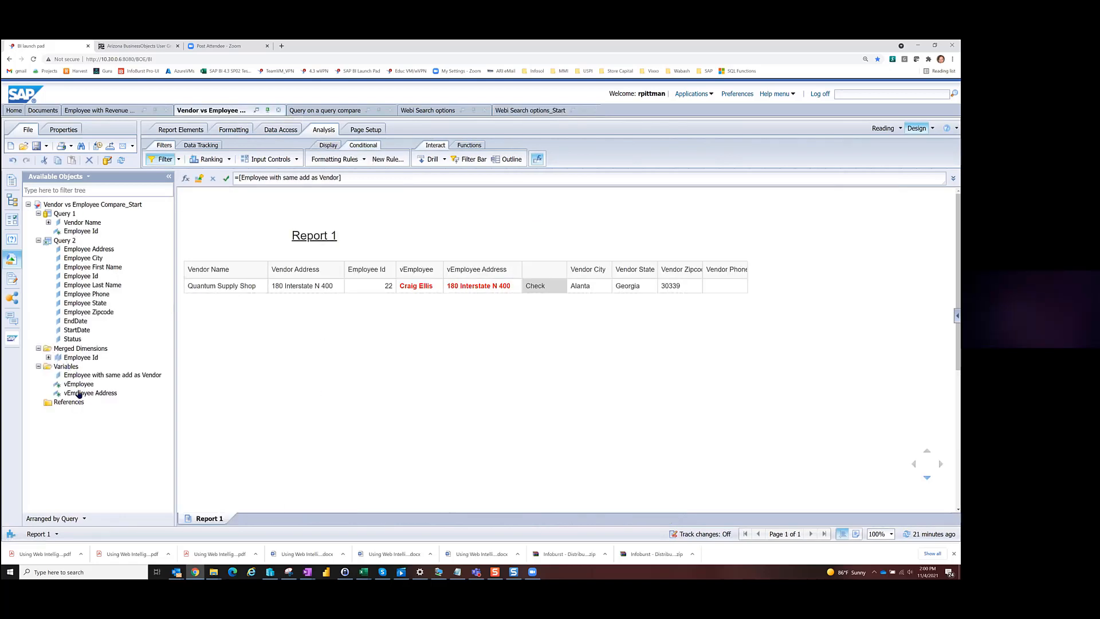
mouse_move(77, 395)
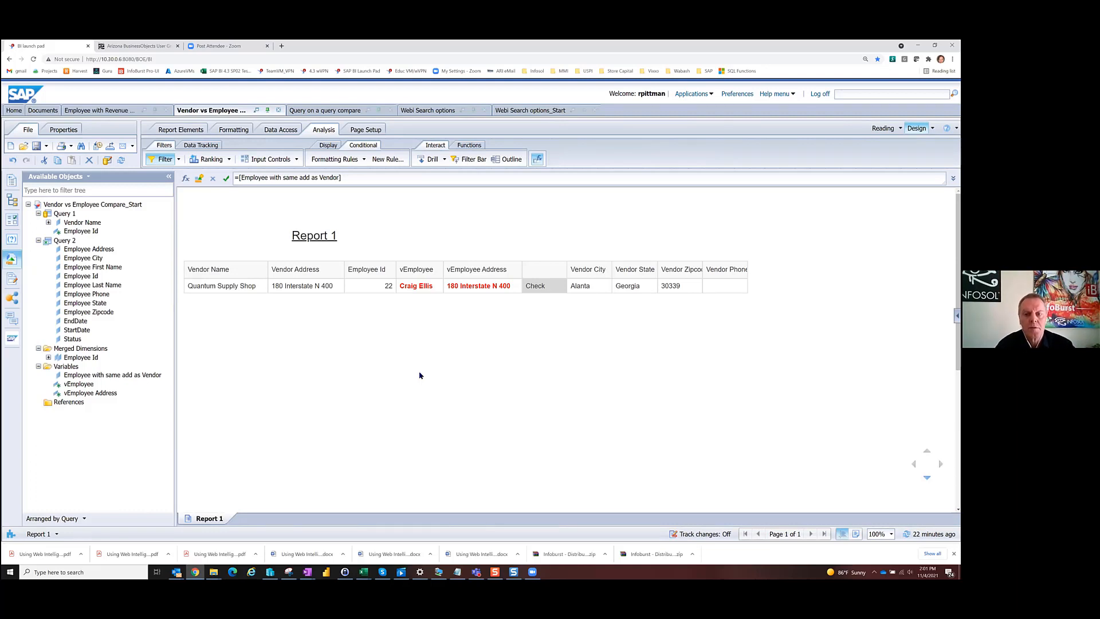
click(537, 211)
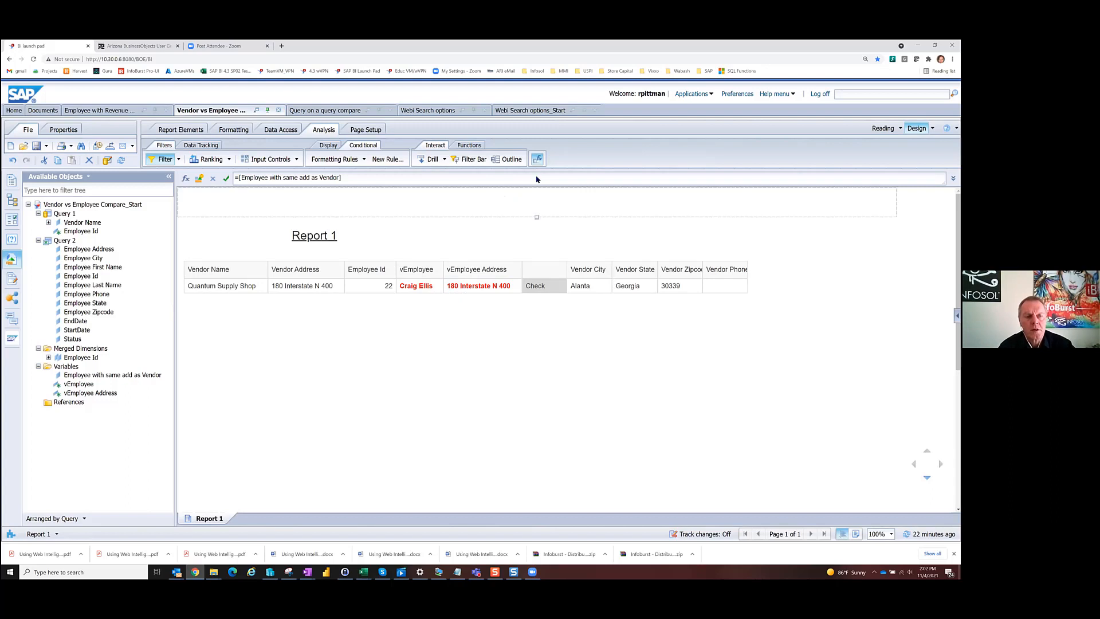